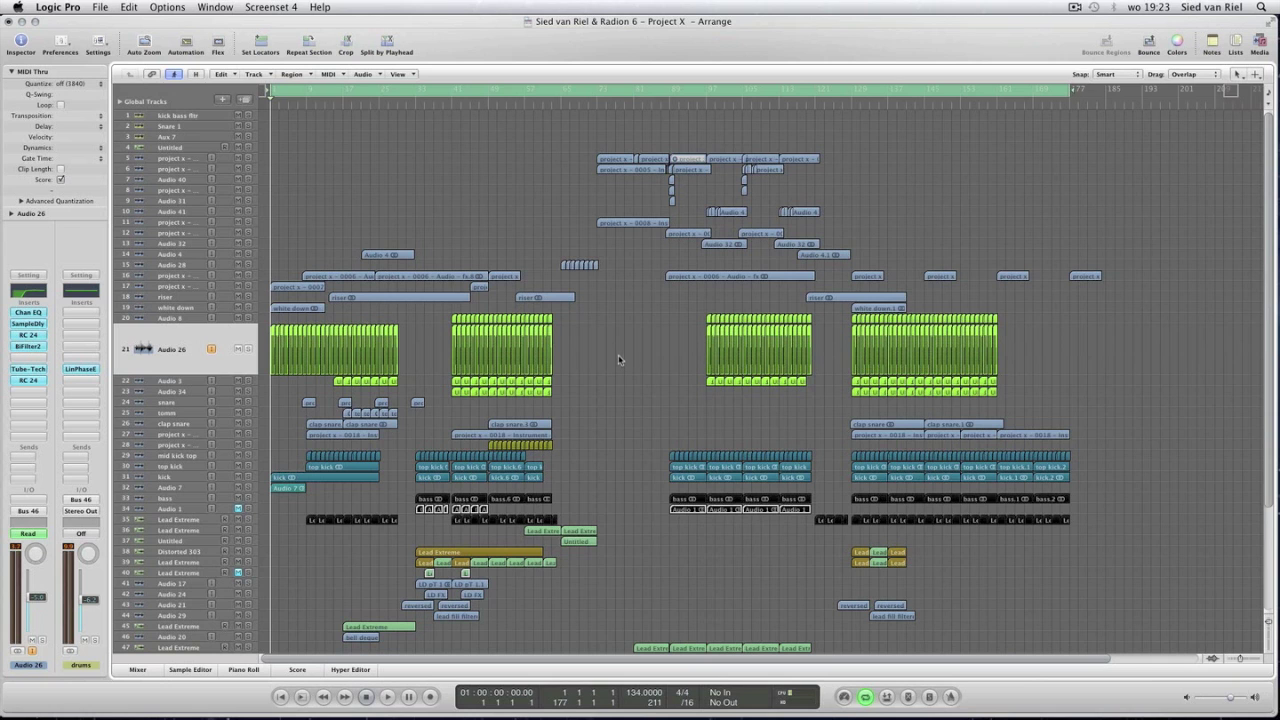
Look over the arrangement's tracks and play the opening with the white down track selected, returning to the project start.
scroll(616, 354, "down", 3)
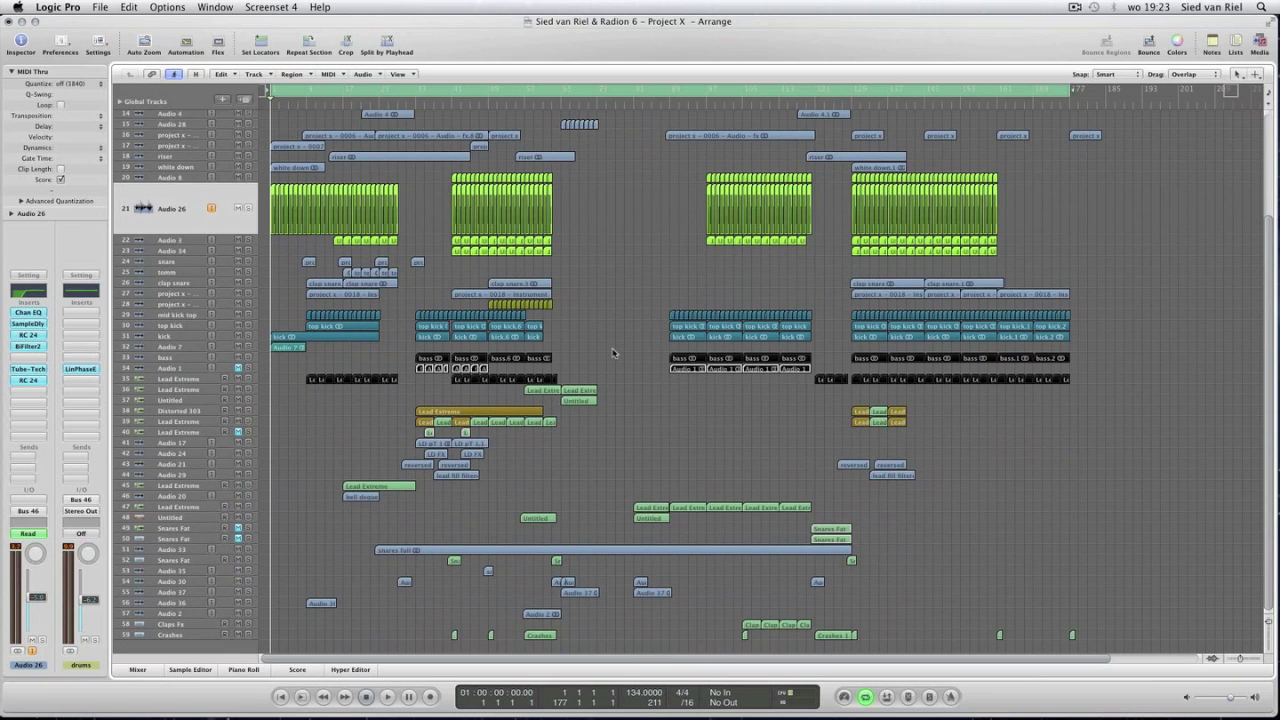
scroll(614, 352, "up", 3)
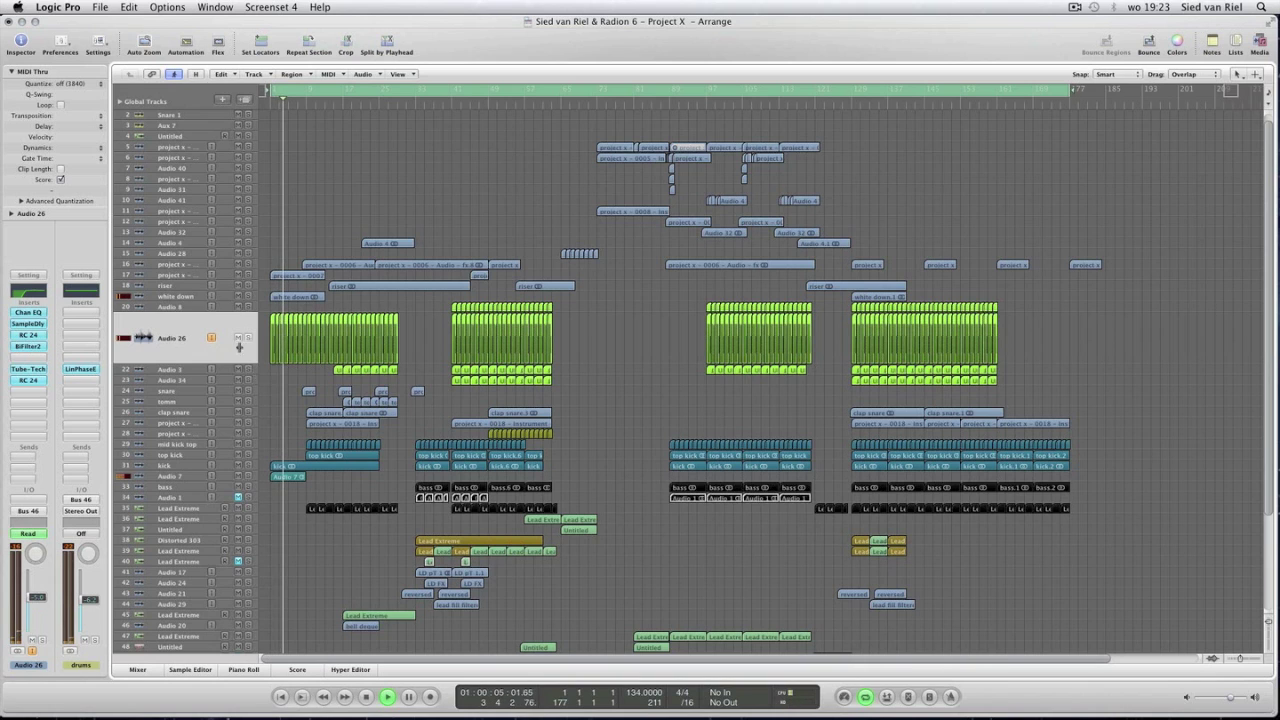
left_click(190, 297)
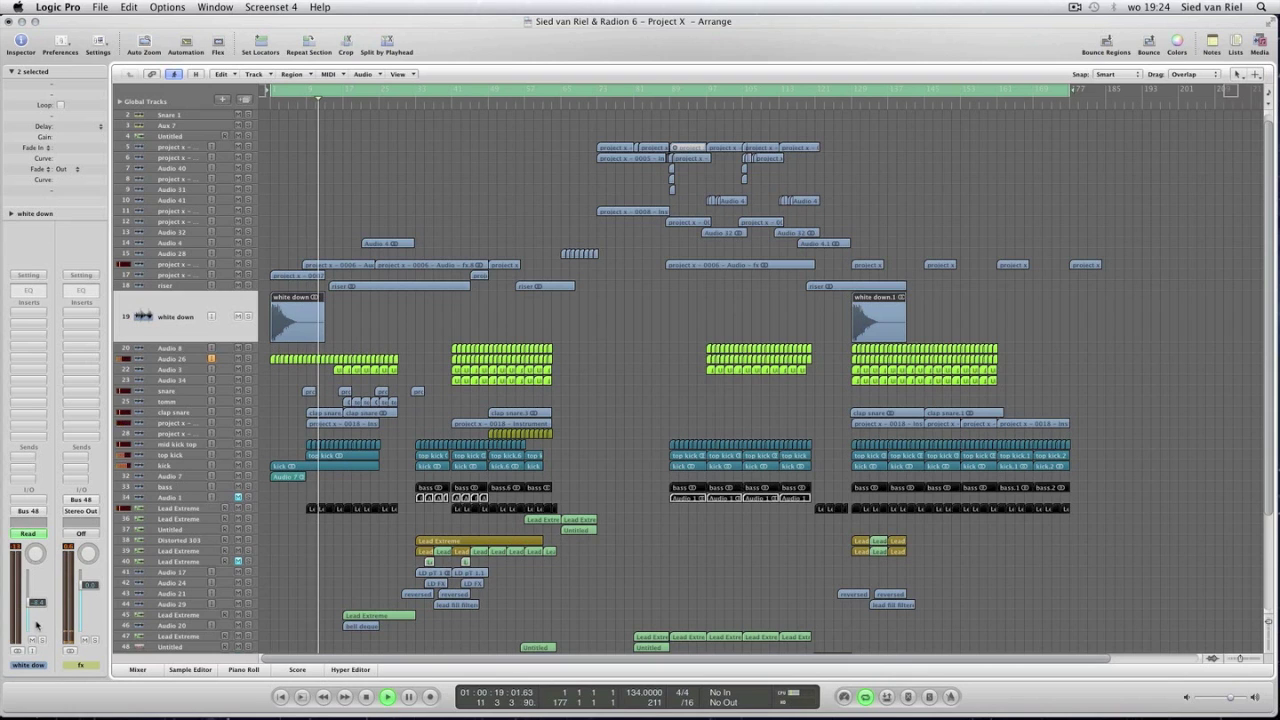
key("space")
key("Return")
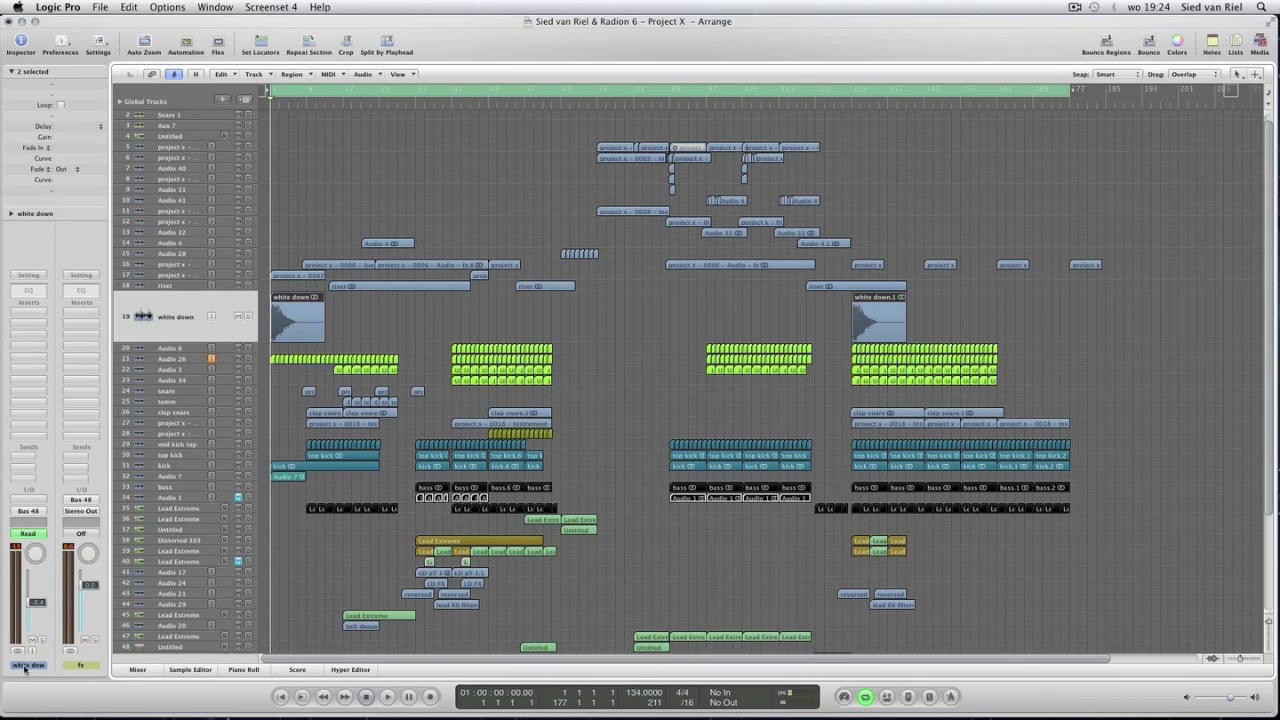
Solo the Audio 26 track and play its intro regions in a cycle range from bar 1 to bar 29.
left_click(186, 356)
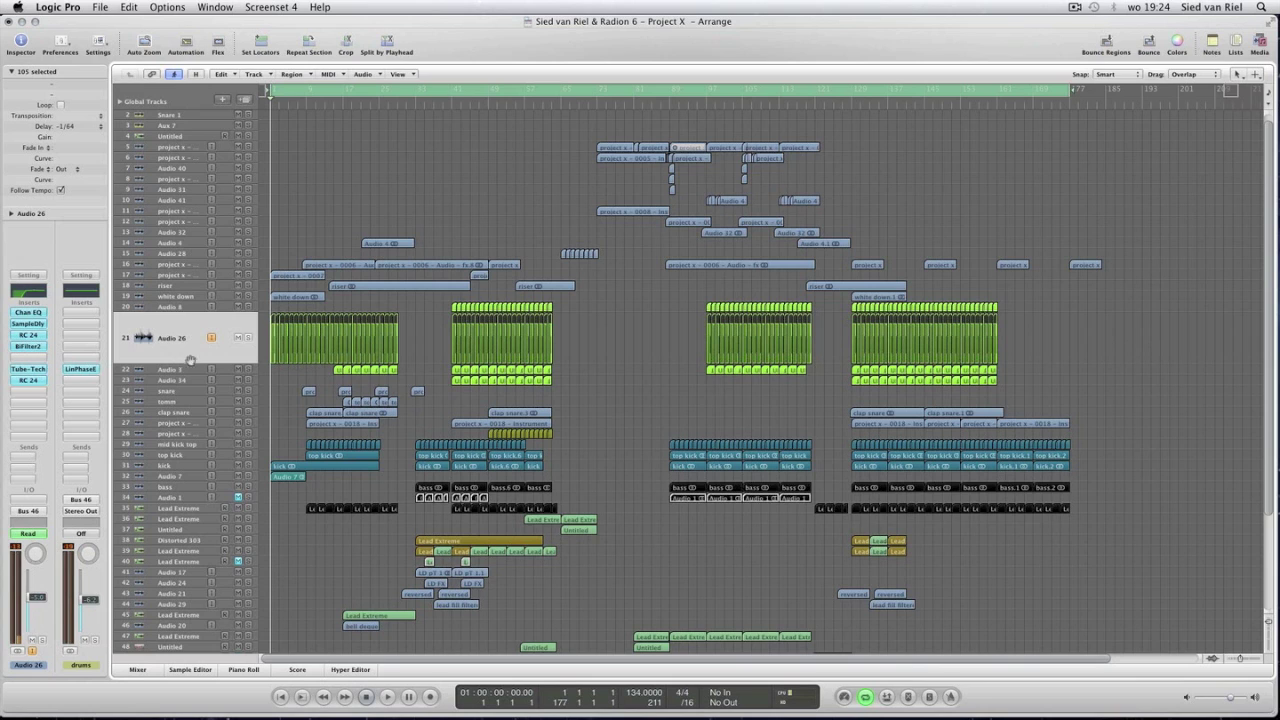
left_click_drag(422, 335, 175, 342)
key("u")
key("space")
Bypass all six insert effects on the Audio 26 channel to hear the dry sound.
left_click(32, 380, "alt")
left_click(32, 369, "alt")
left_click(35, 347, "alt")
left_click(33, 335, "alt")
left_click(33, 324, "alt")
left_click(35, 313, "alt")
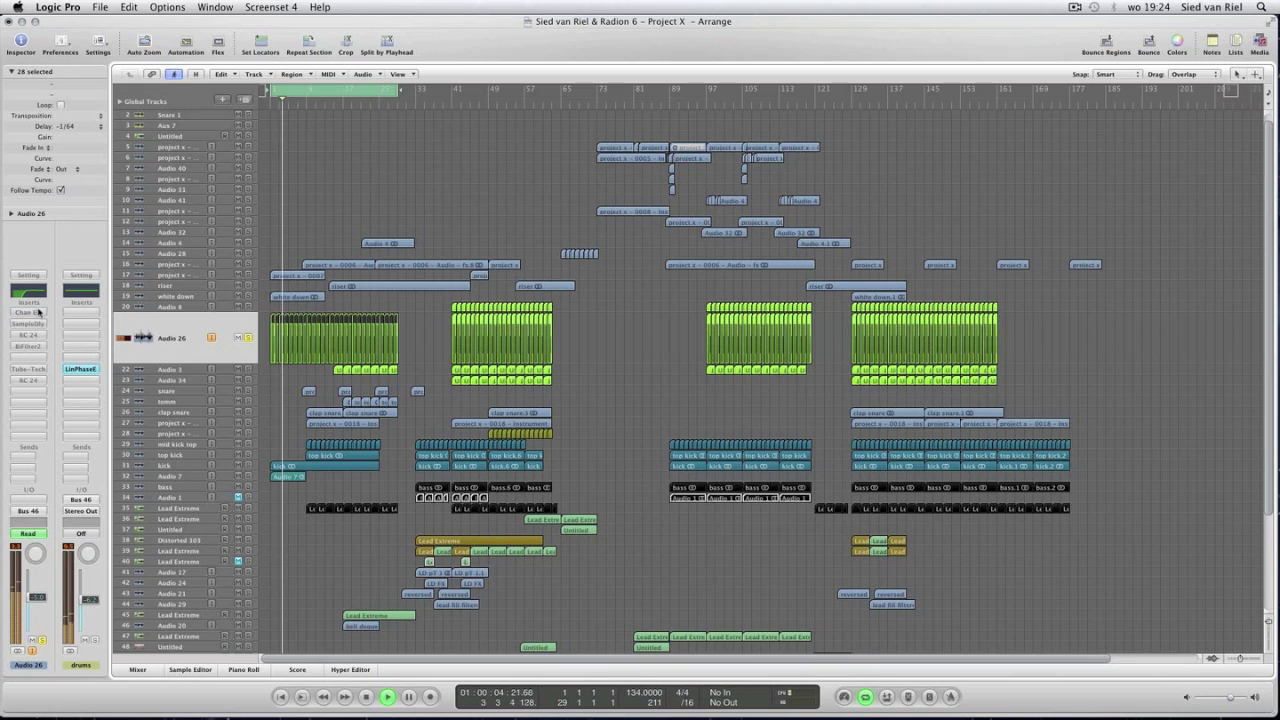
Re-enable the insert effects on the Audio 26 channel, from Chan EQ down to RC 24.
left_click(35, 313, "alt")
left_click(34, 324, "alt")
left_click(33, 335, "alt")
left_click(34, 347, "alt")
left_click(32, 369, "alt")
Show the Audio 26 automation and expand its lanes for the RC 24, BiFilter2 and other insert parameters.
key("a")
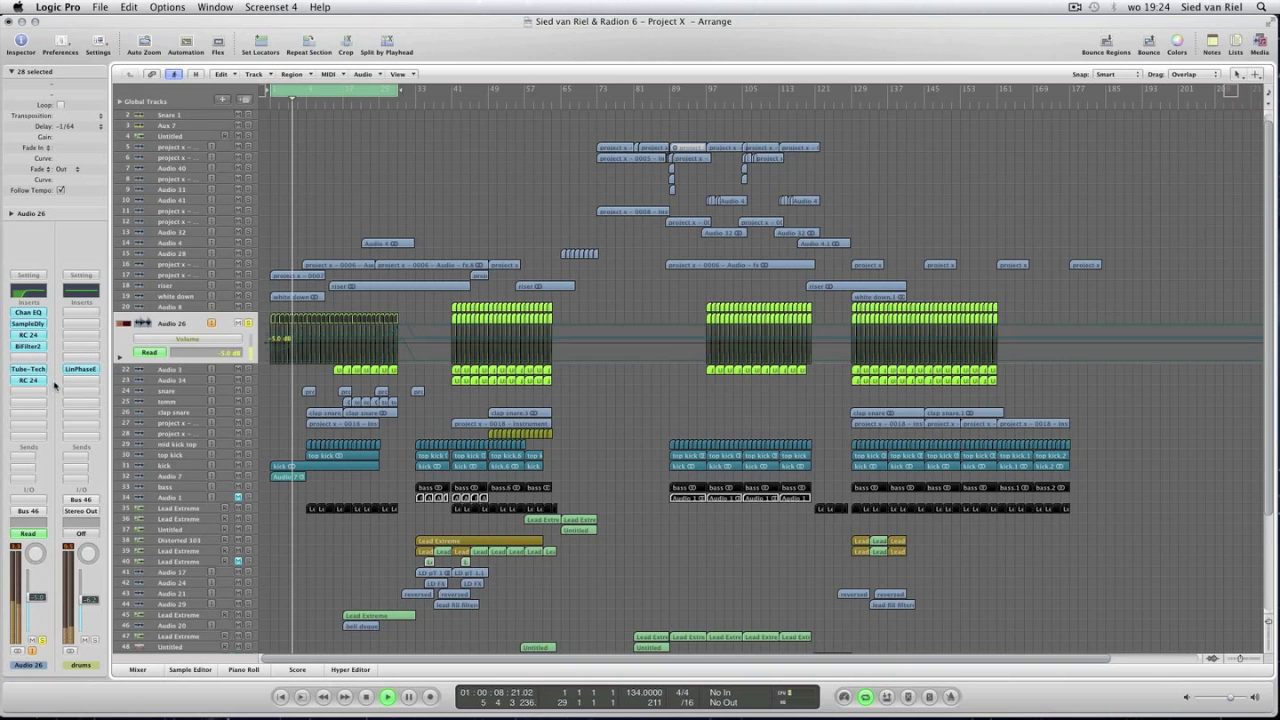
left_click(120, 357)
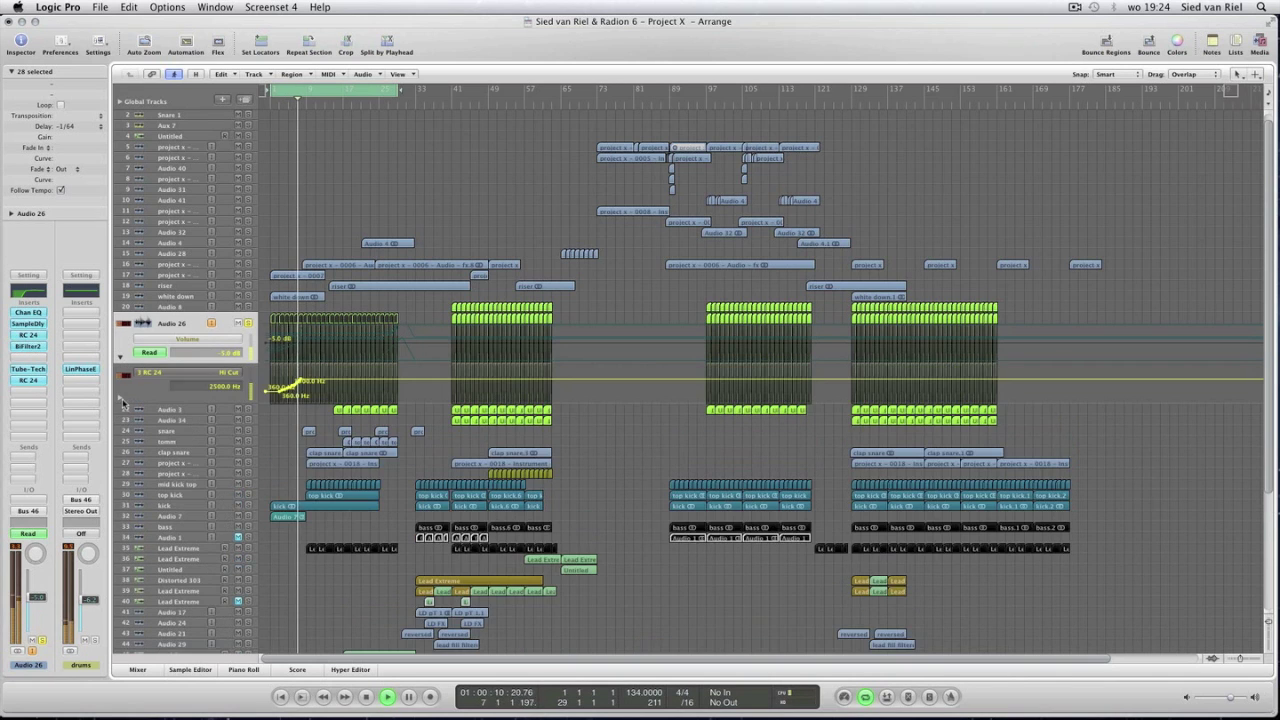
left_click(120, 397)
left_click(120, 437)
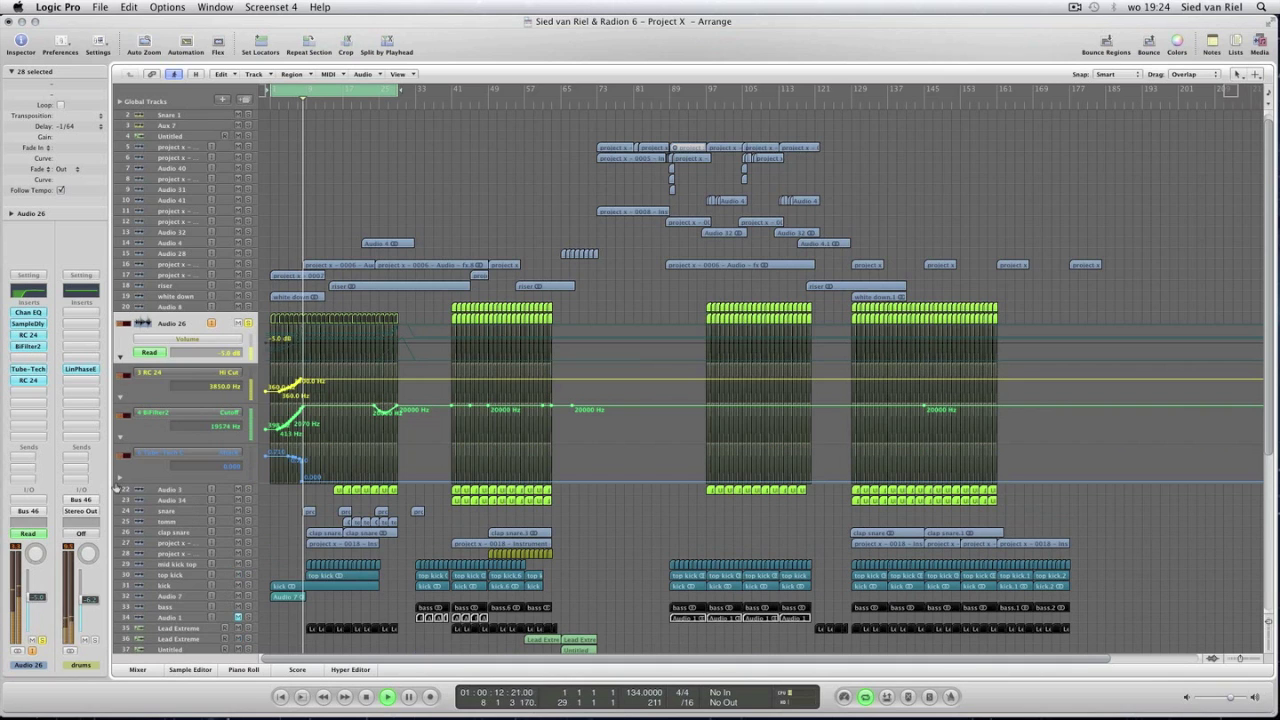
left_click(120, 477)
left_click(120, 517)
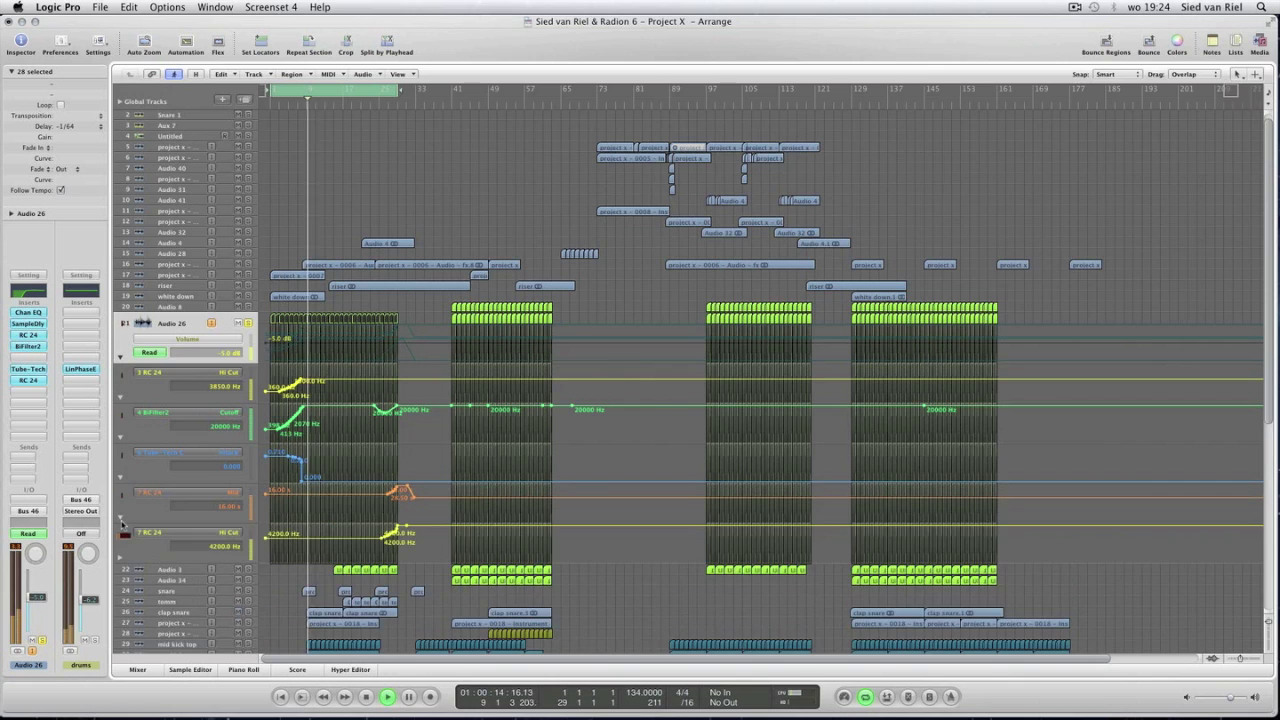
left_click(120, 557)
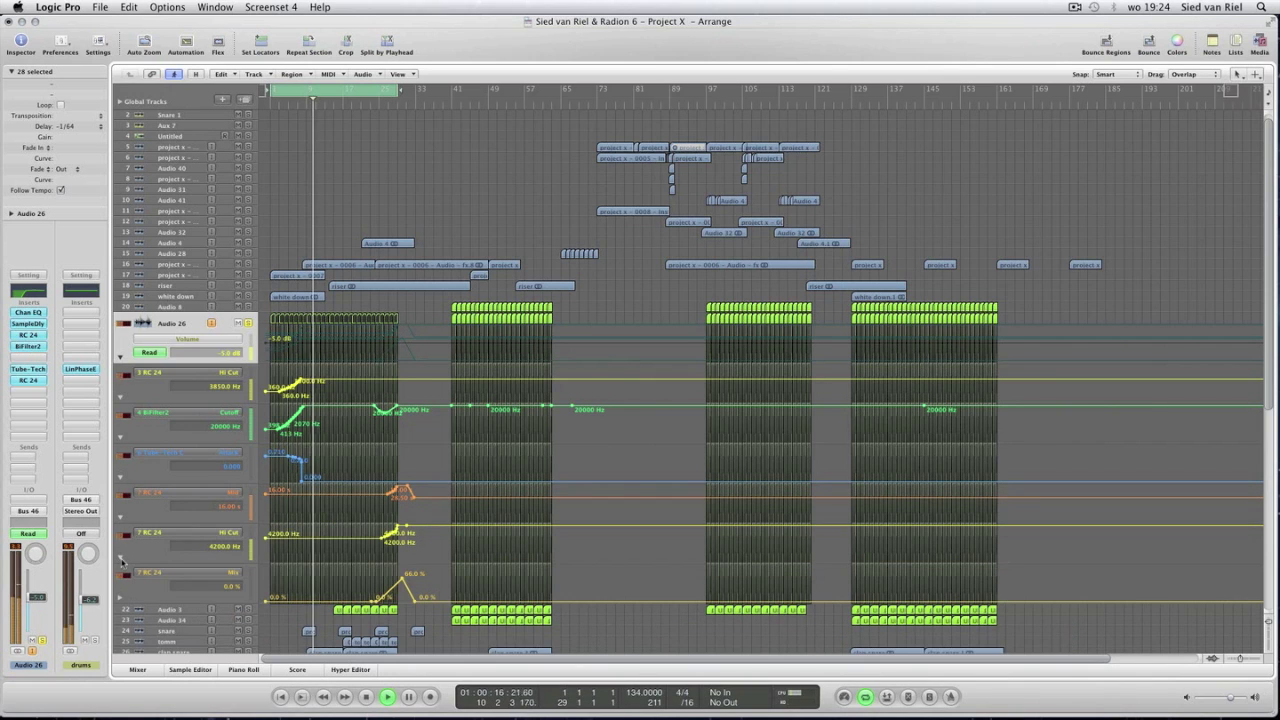
left_click(120, 597)
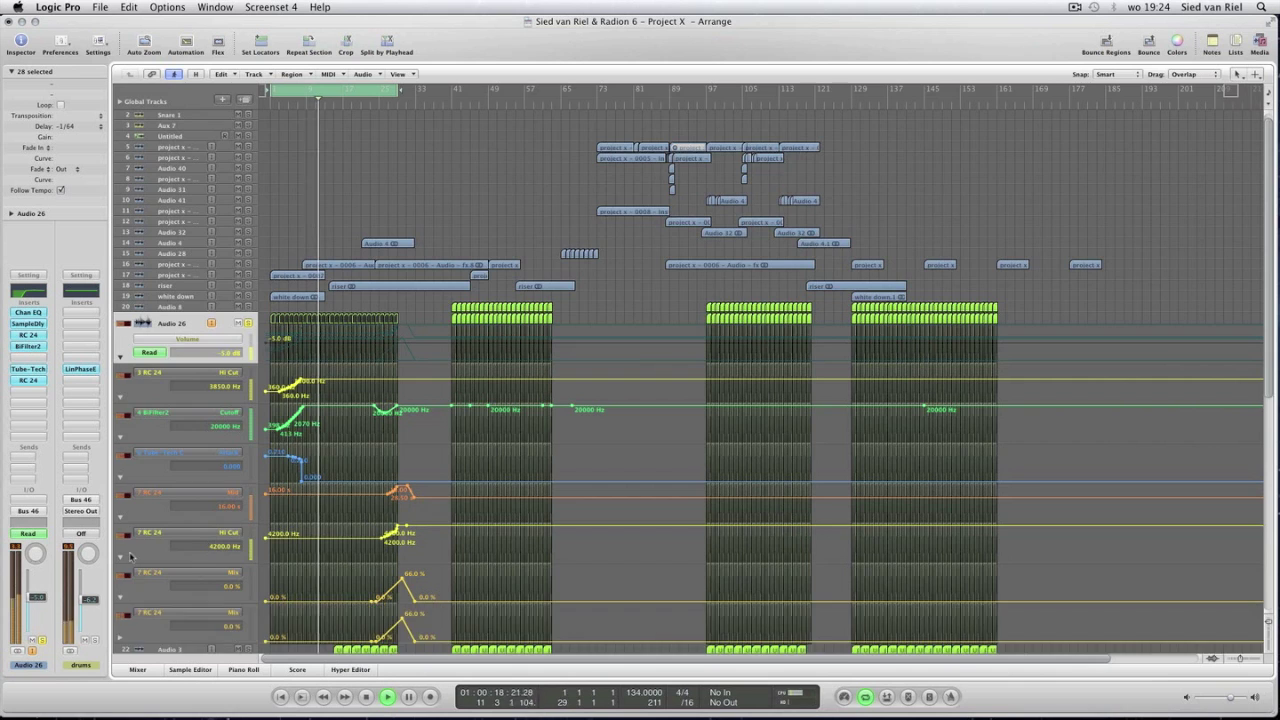
Play the automated section from about bar 25 with the cycle range extended to bar 41, and hide the automation lanes.
scroll(130, 556, "down", 3)
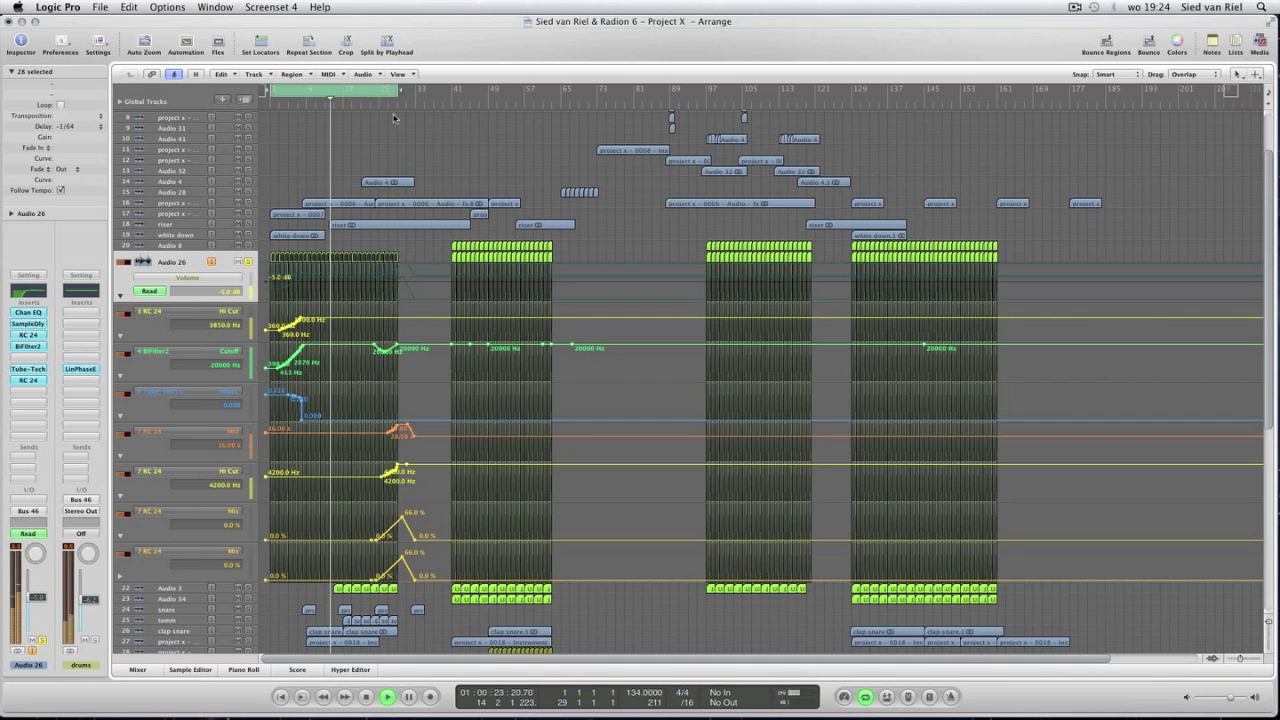
left_click(380, 106)
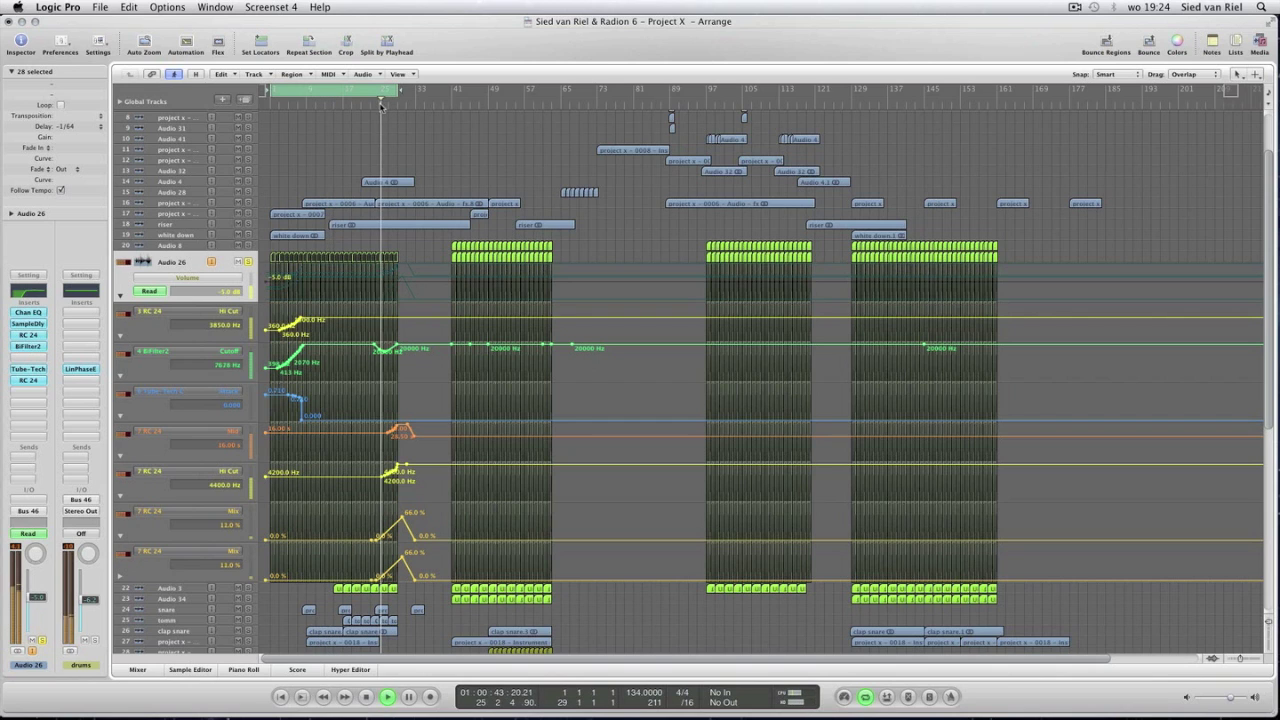
left_click_drag(398, 90, 452, 92)
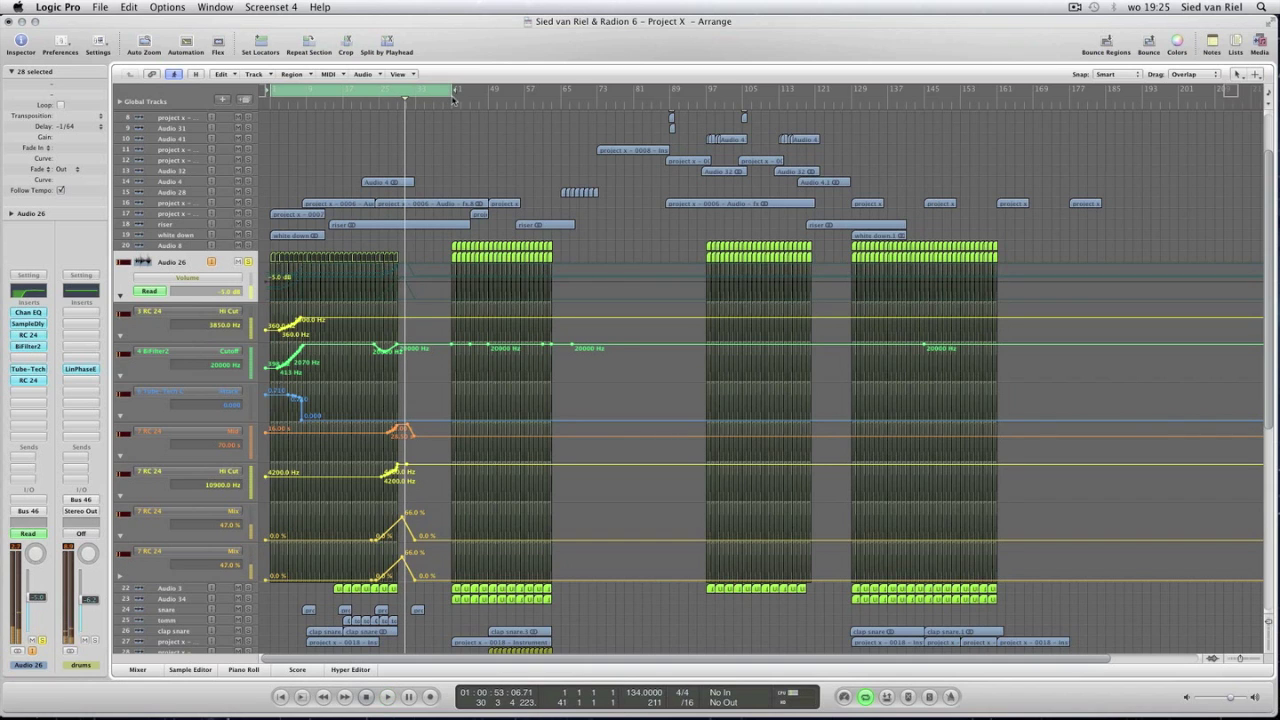
key("space")
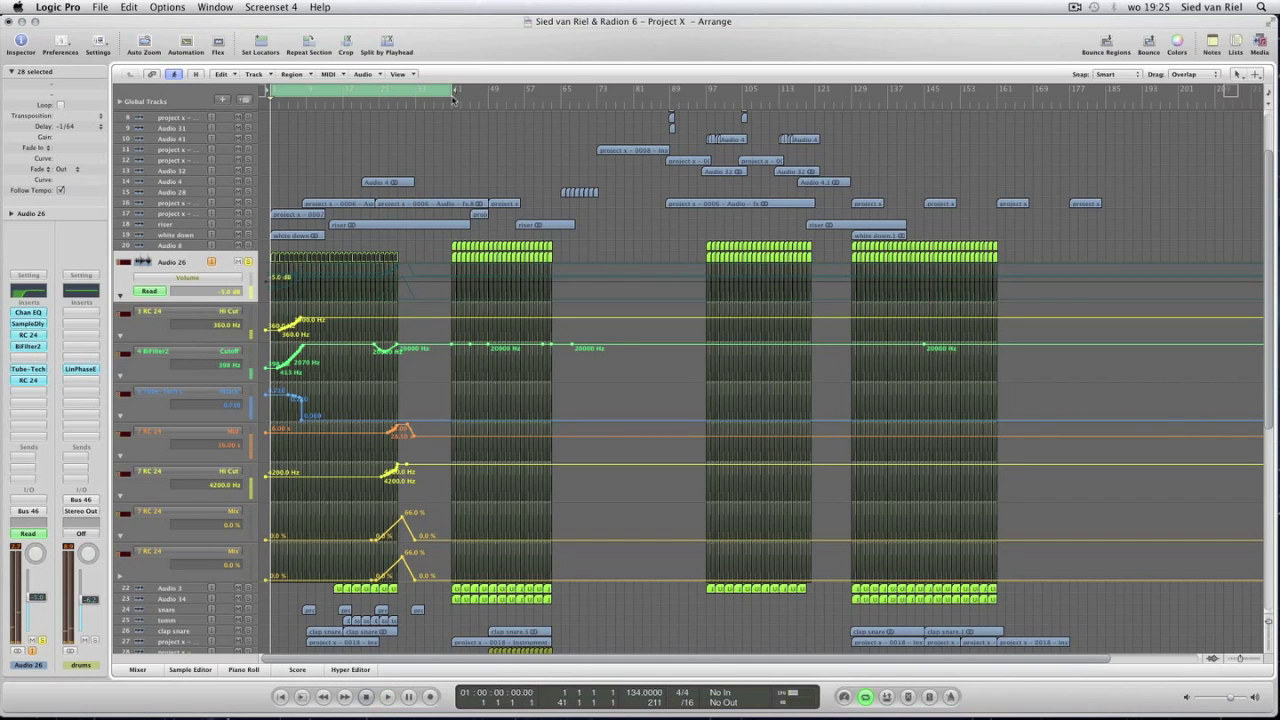
key("a")
left_click(421, 190)
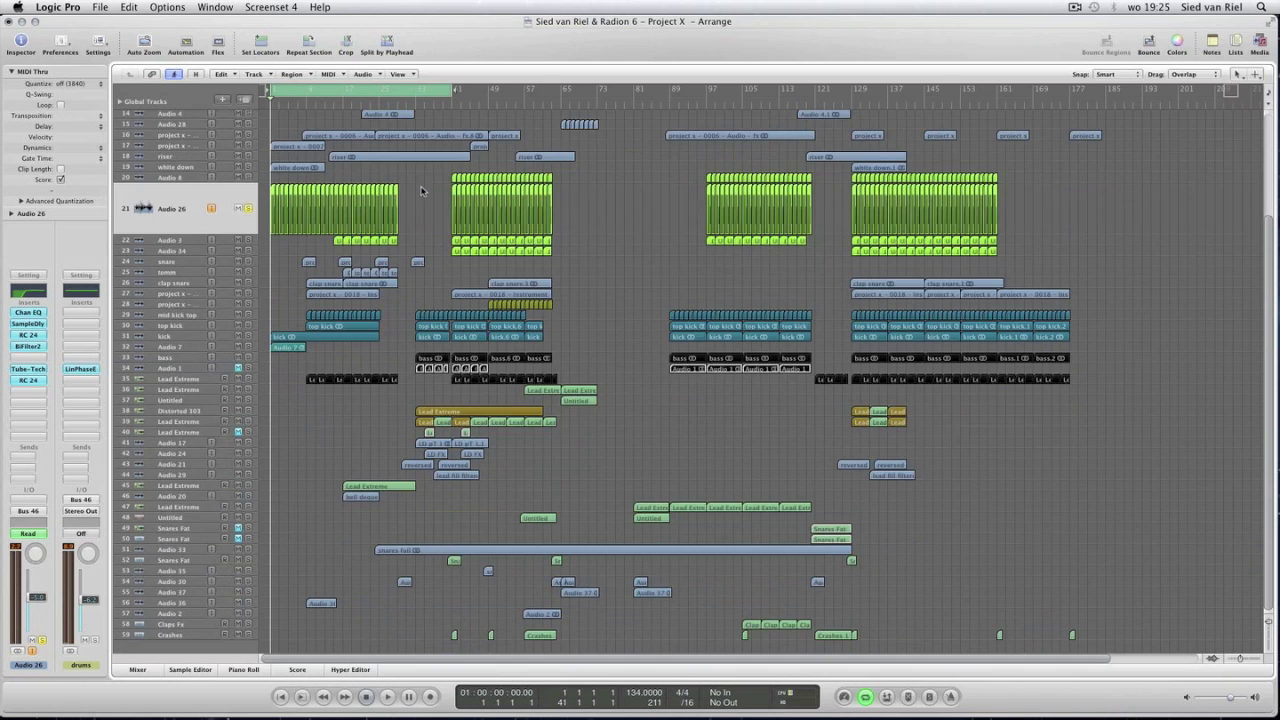
Solo the Lead Extreme track 35 and play it with the cycle range set from bar 9 to bar 29.
left_click(224, 484)
left_click(210, 346)
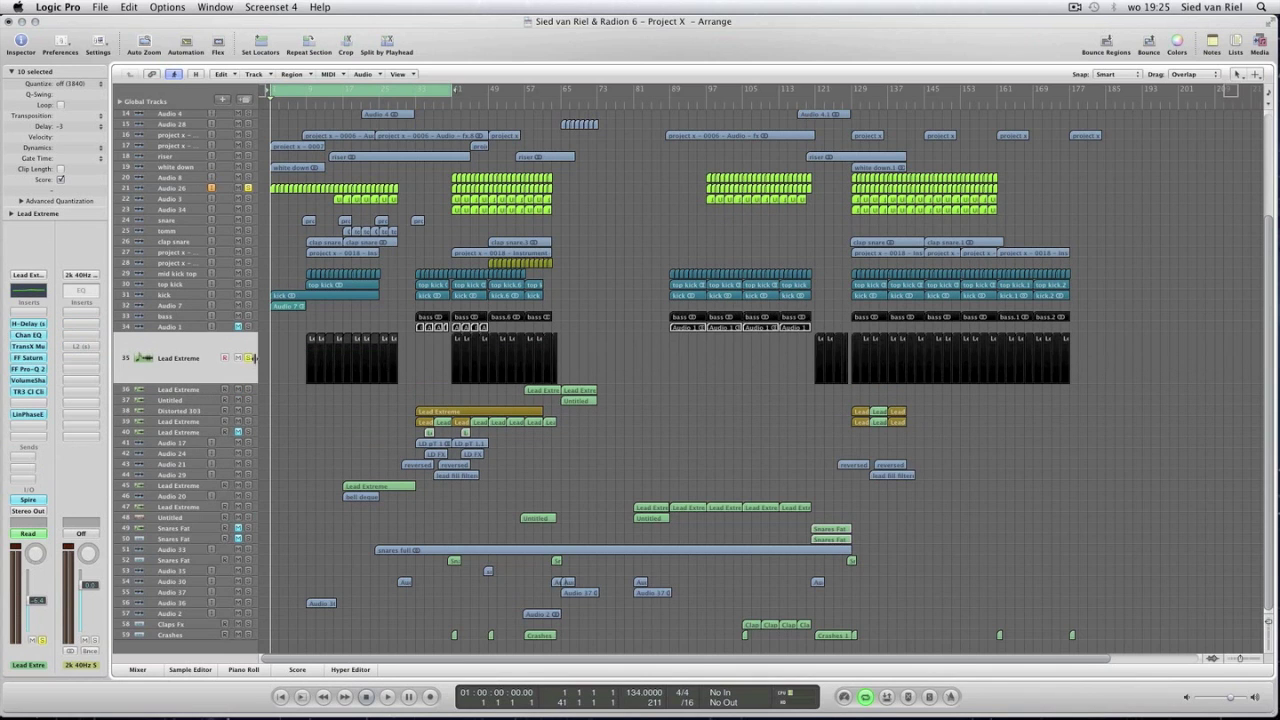
key("ctrl+apostrophe")
key("space")
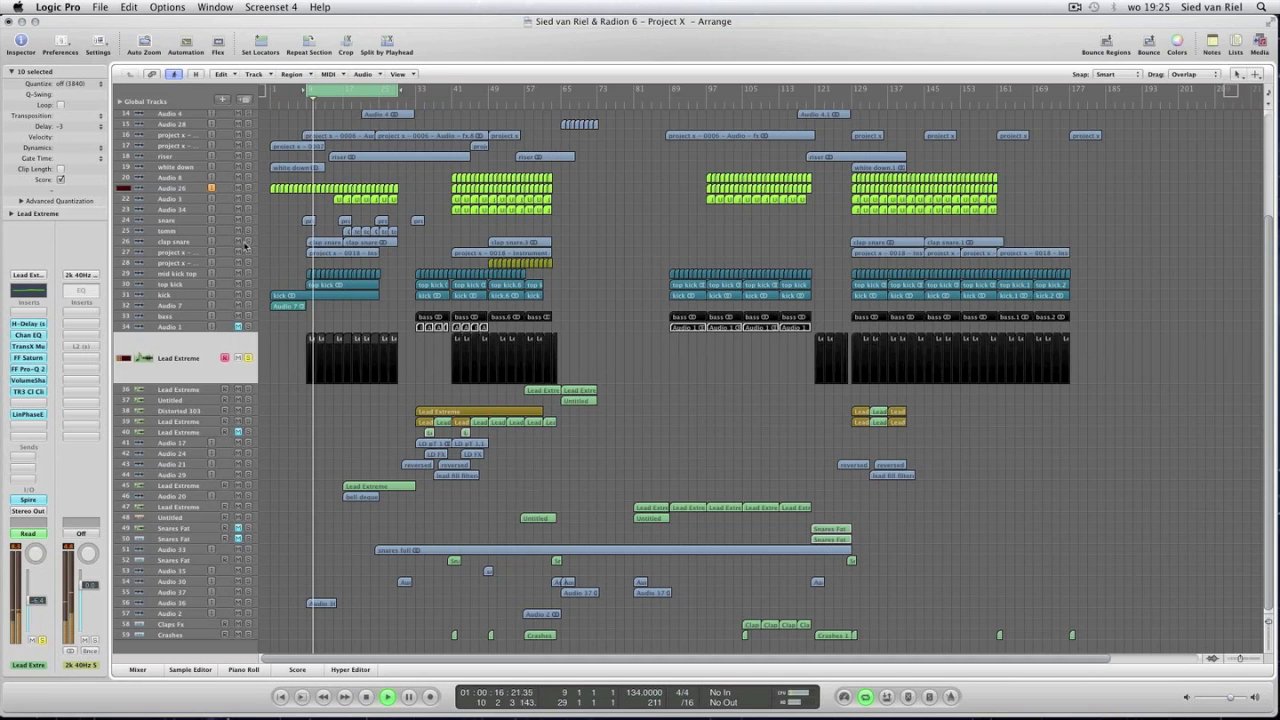
Unsolo the Lead Extreme track 35 and briefly audition track 27 in solo during playback.
left_click(248, 357)
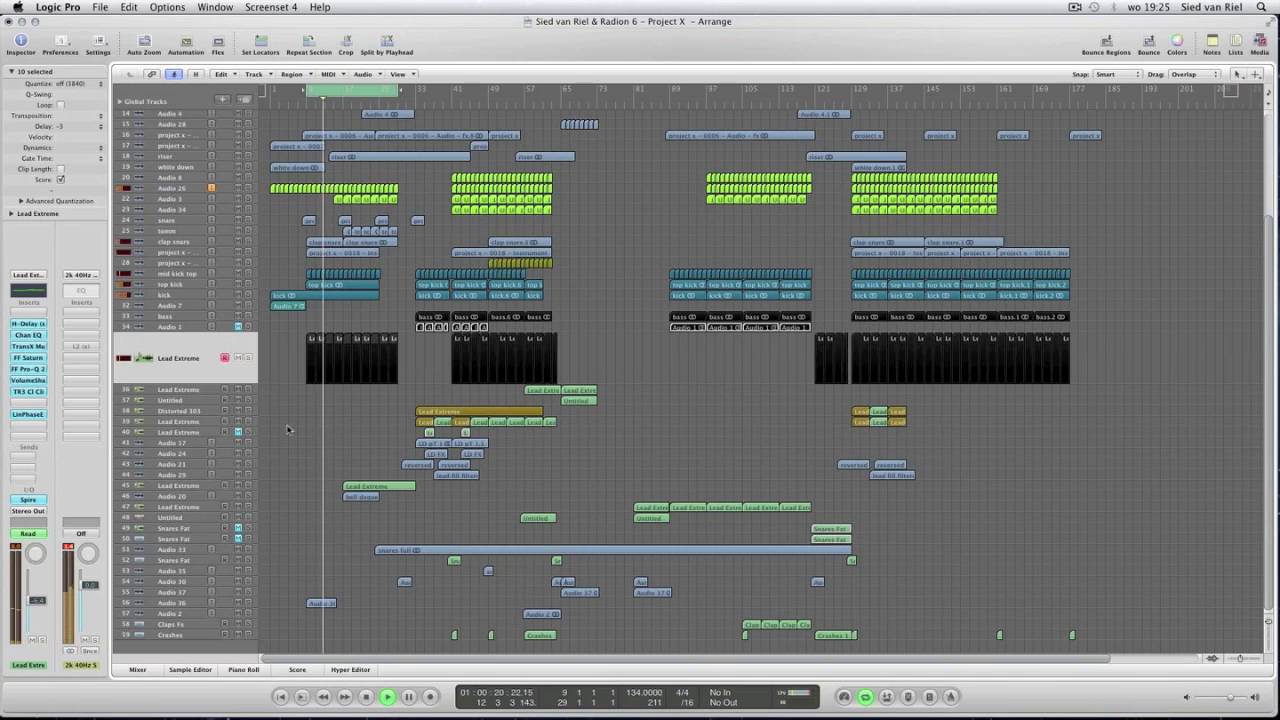
left_click(249, 252)
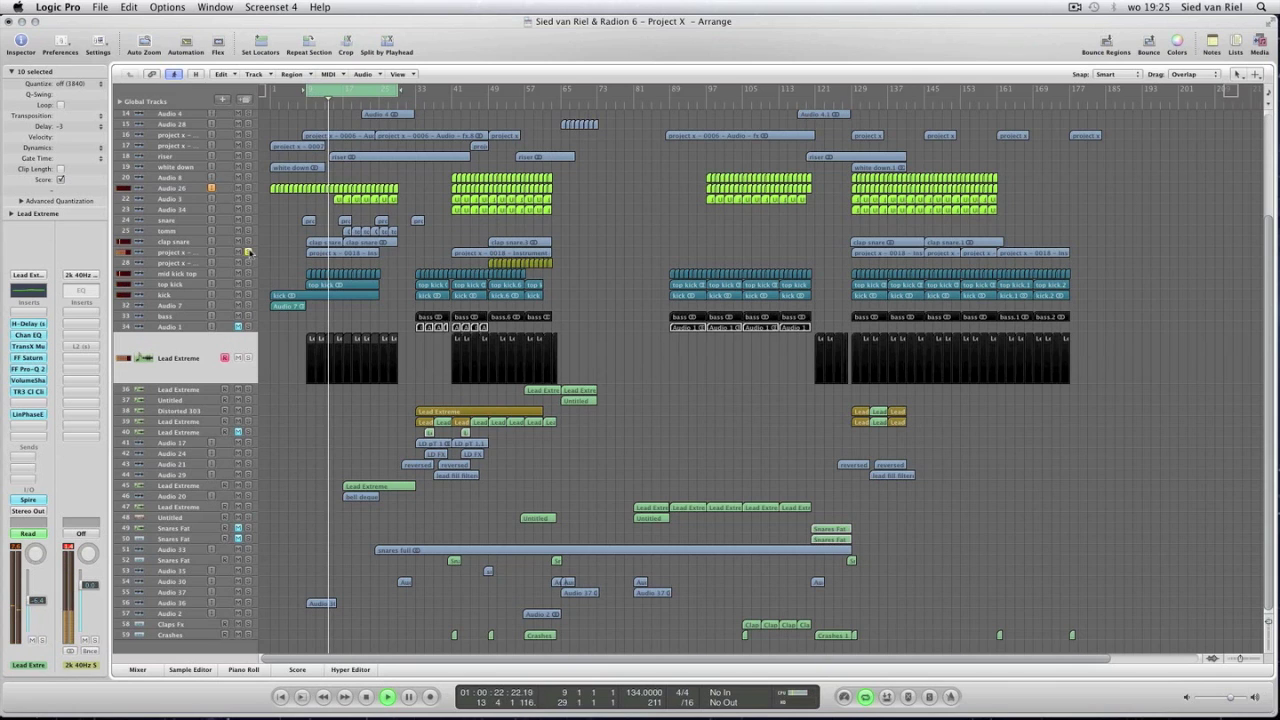
left_click(249, 252)
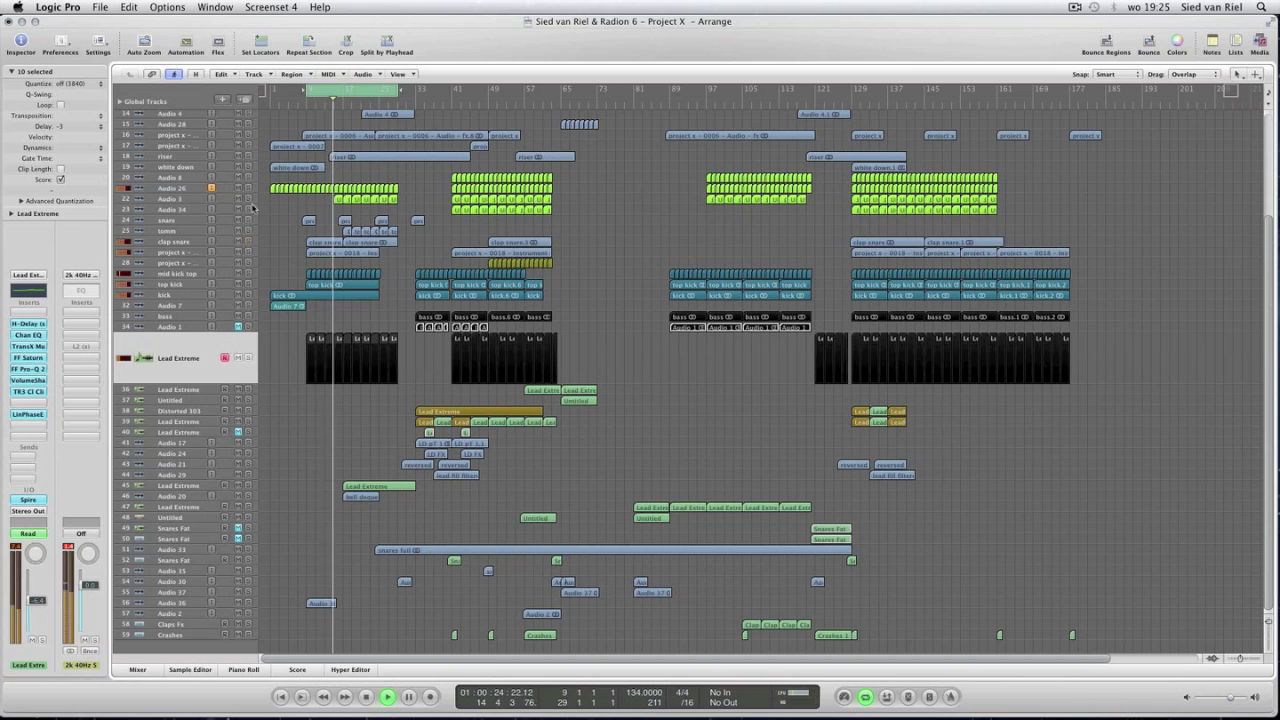
Select the Lead Extreme track 45 and extend the end of the cycle range to bar 65.
left_click(197, 487)
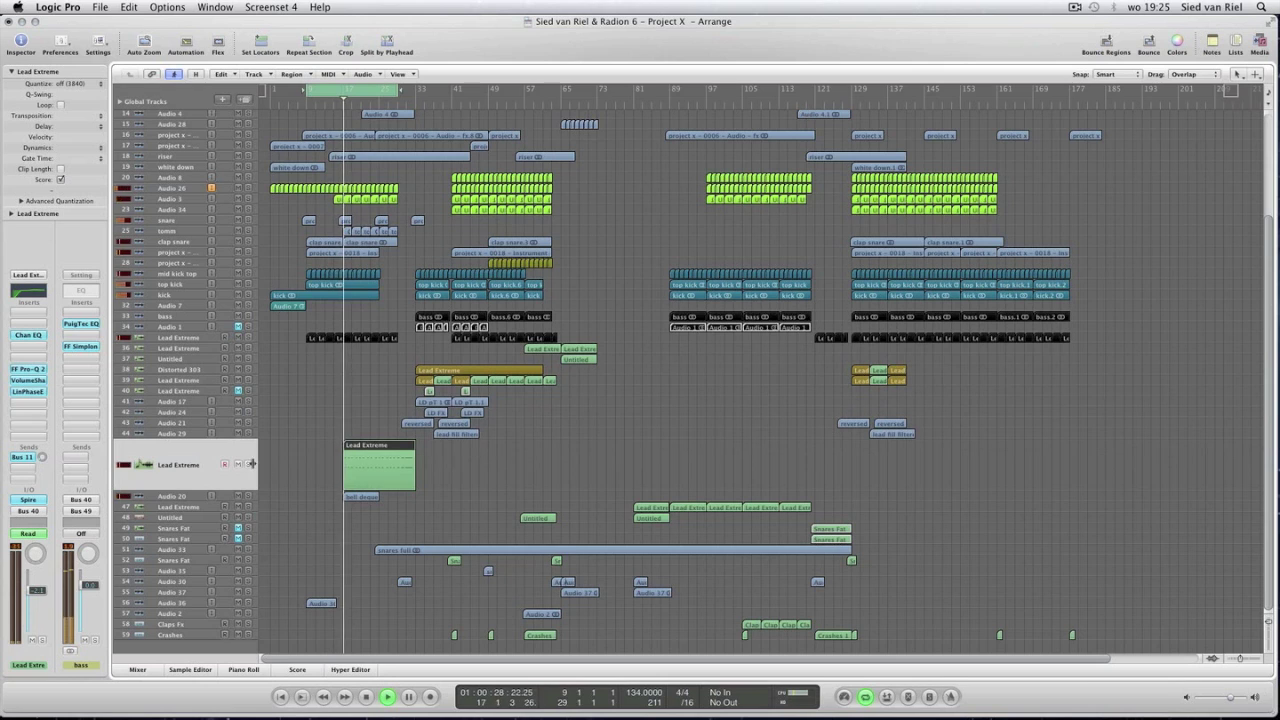
left_click(193, 498)
left_click(203, 445)
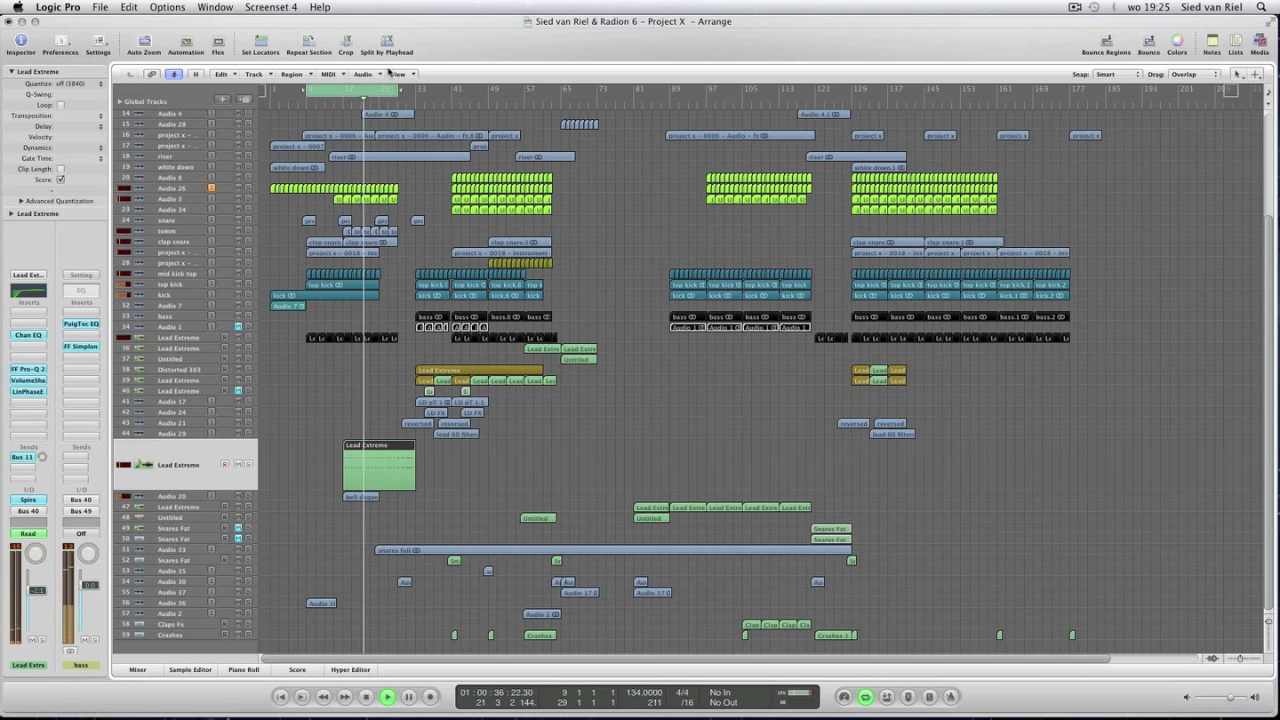
left_click_drag(399, 97, 561, 90)
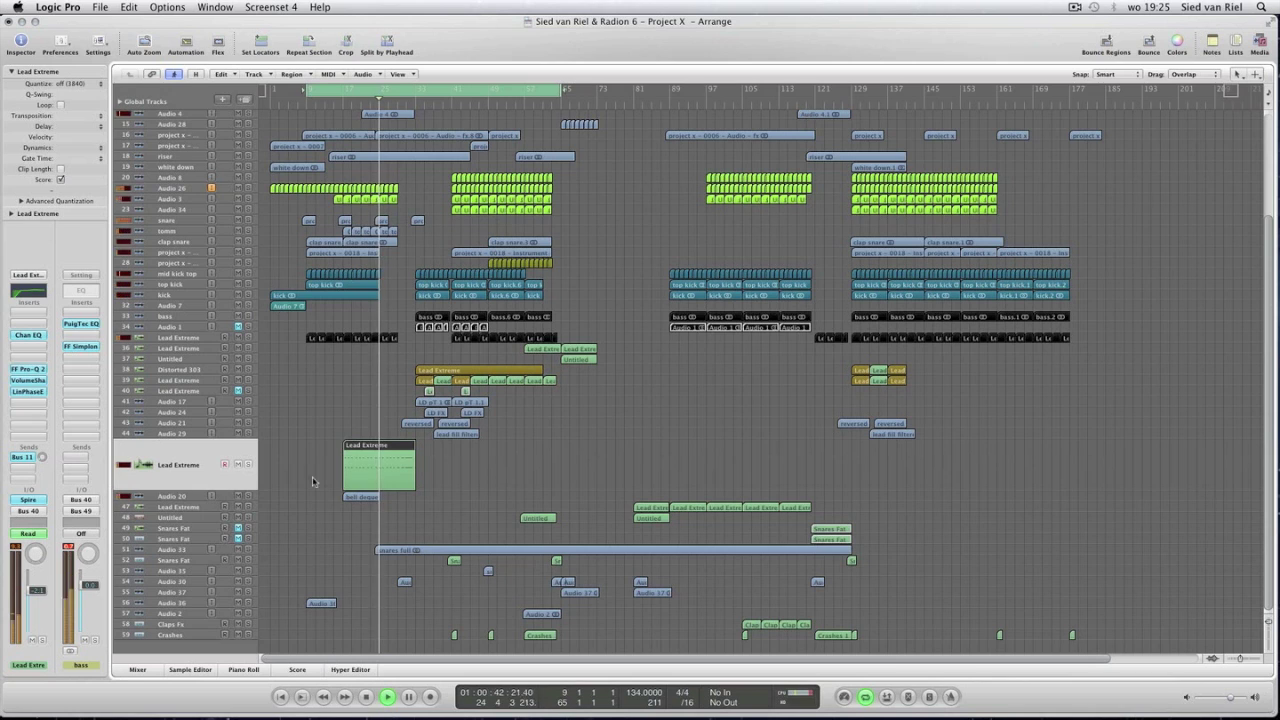
Listen on while inspecting the Audio 33, riser and Lead Extreme 45 tracks in turn, and return the playhead to the cycle start.
left_click(198, 549)
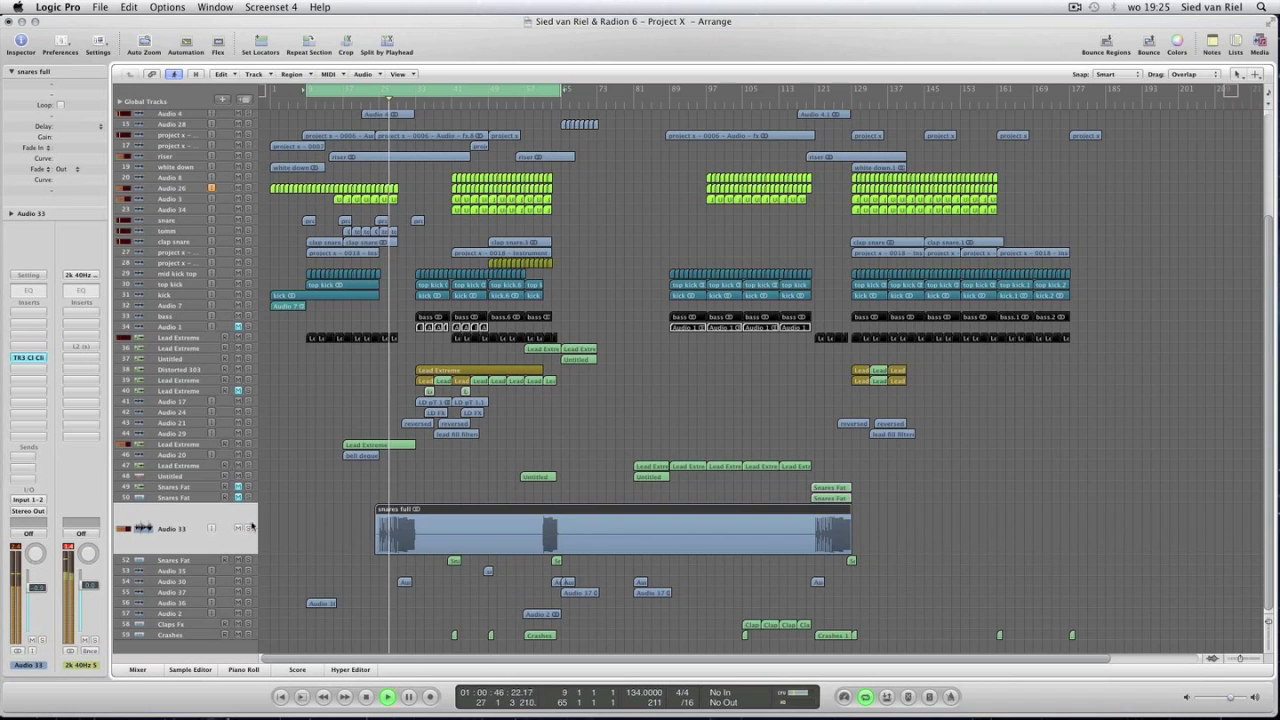
scroll(268, 395, "up", 1)
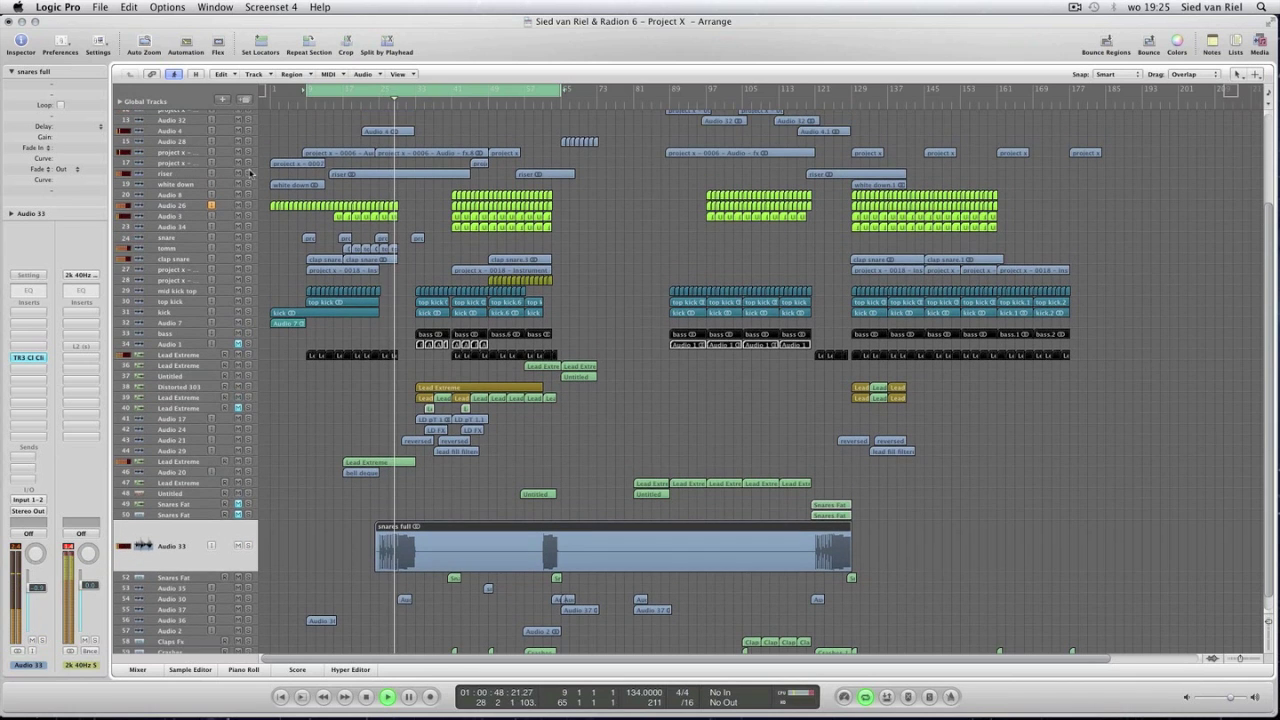
left_click(218, 176)
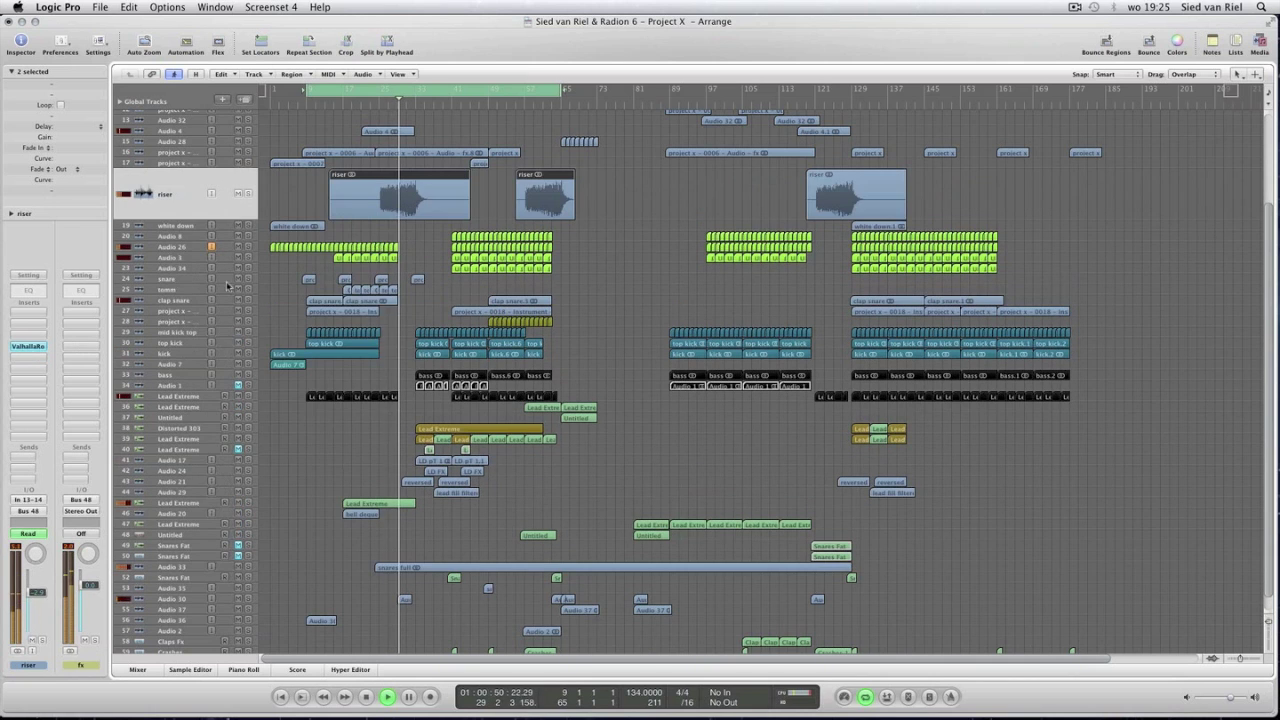
left_click(230, 502)
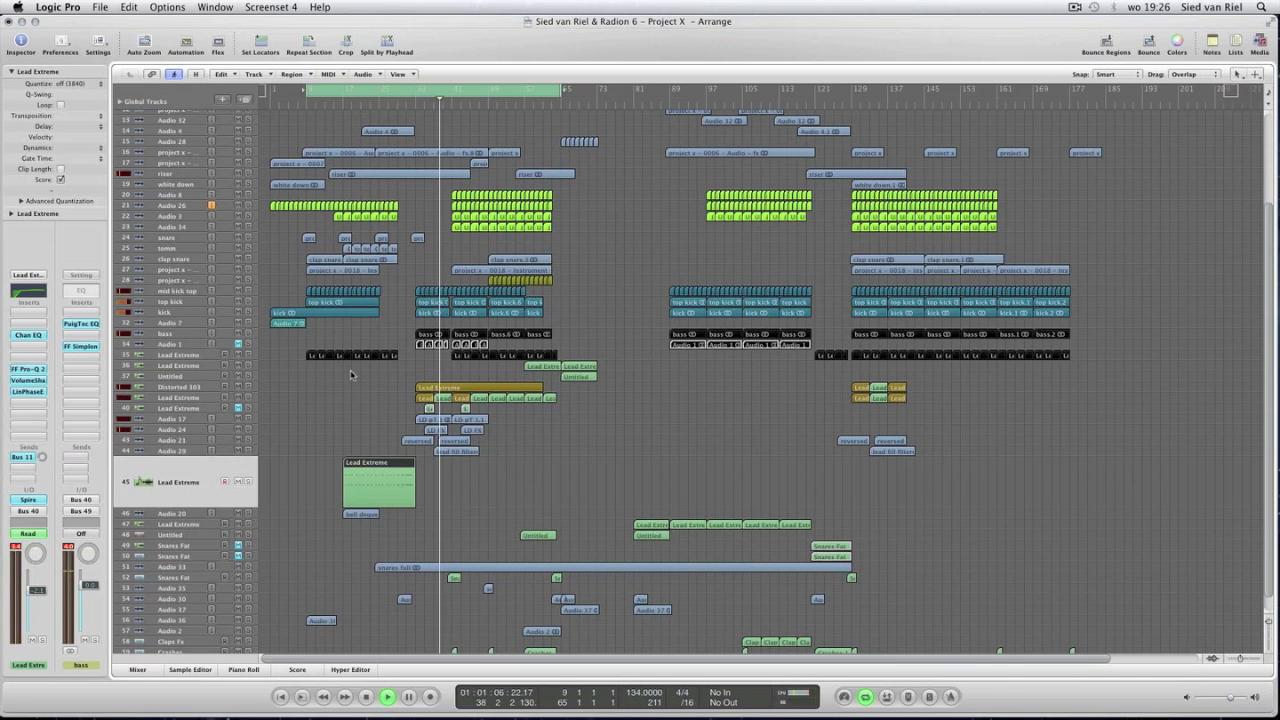
key("space")
key("Return")
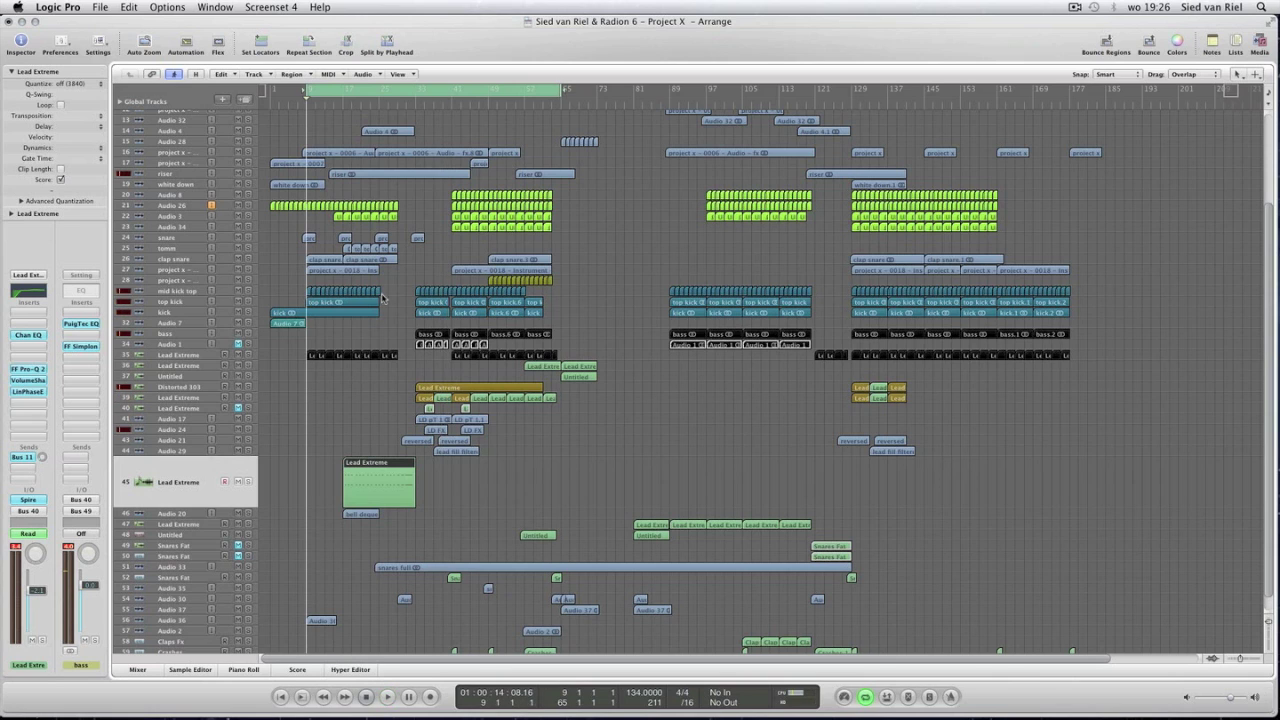
Move the start of the cycle range to bar 33 and place the playhead there.
left_click(414, 103)
left_click_drag(309, 91, 416, 114)
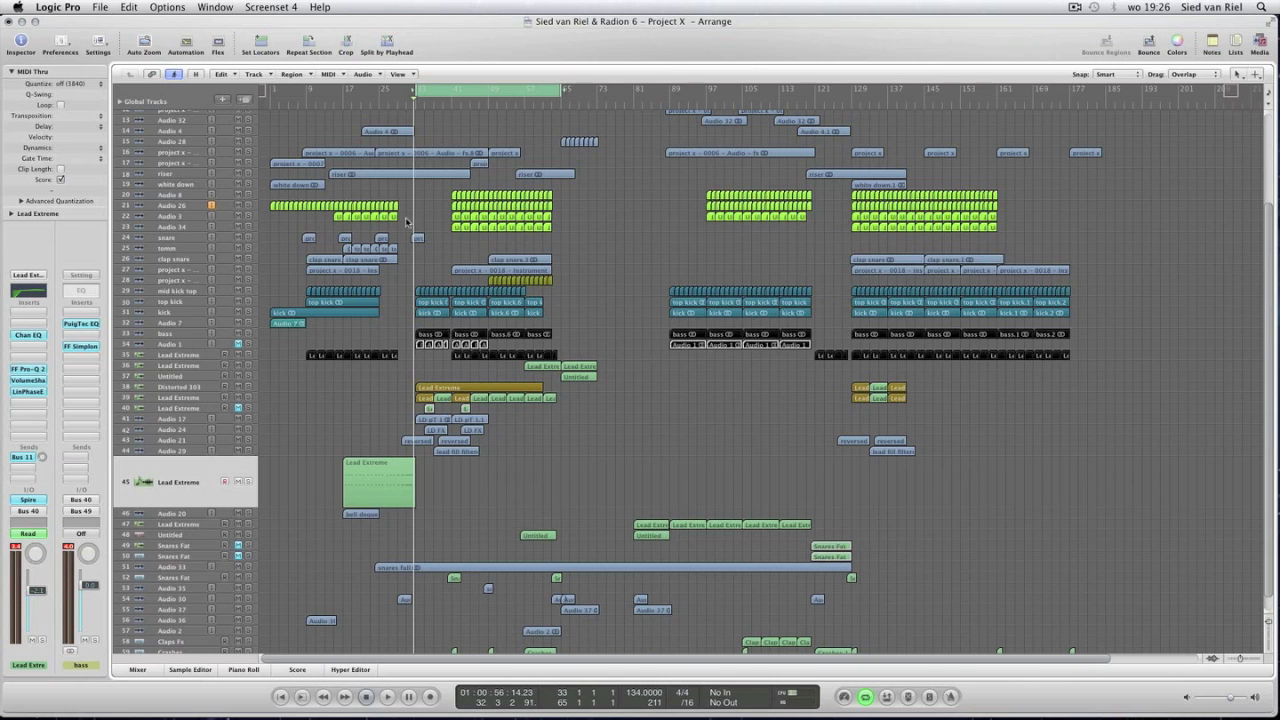
key("ctrl+Right")
key("ctrl+Right")
key("ctrl+Right")
key("ctrl+Right")
key("ctrl+Right")
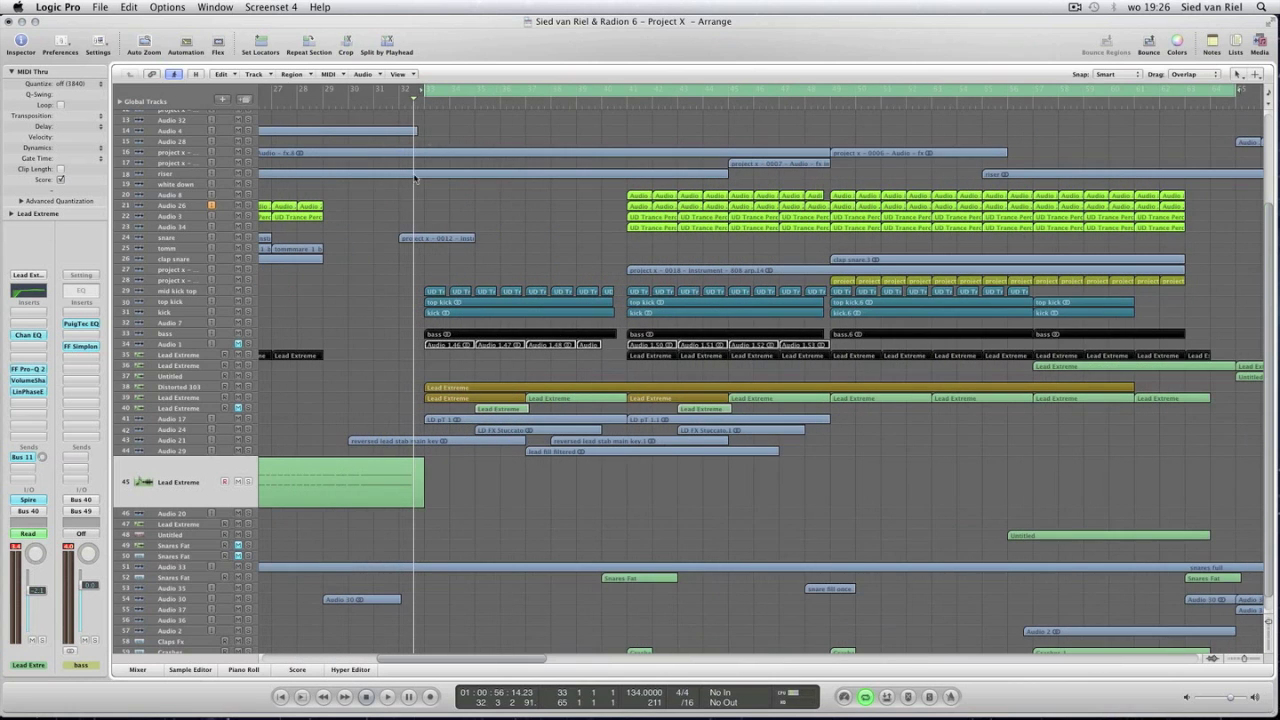
key("Return")
Examine the Distorted 303 and Lead Extreme regions from bar 33 on tracks 38 to 40 within the whole arrangement.
key("ctrl+Left")
key("ctrl+Left")
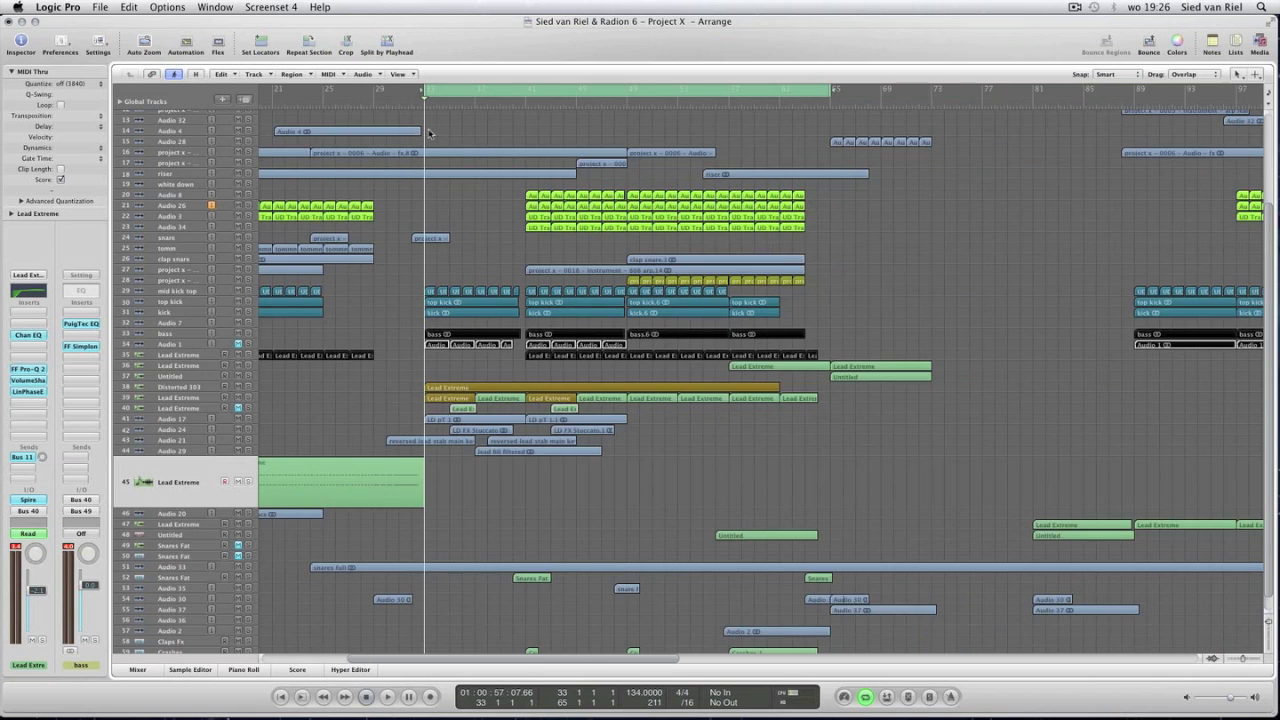
left_click_drag(423, 387, 771, 407)
left_click(727, 420)
key("ctrl+Left")
key("ctrl+Left")
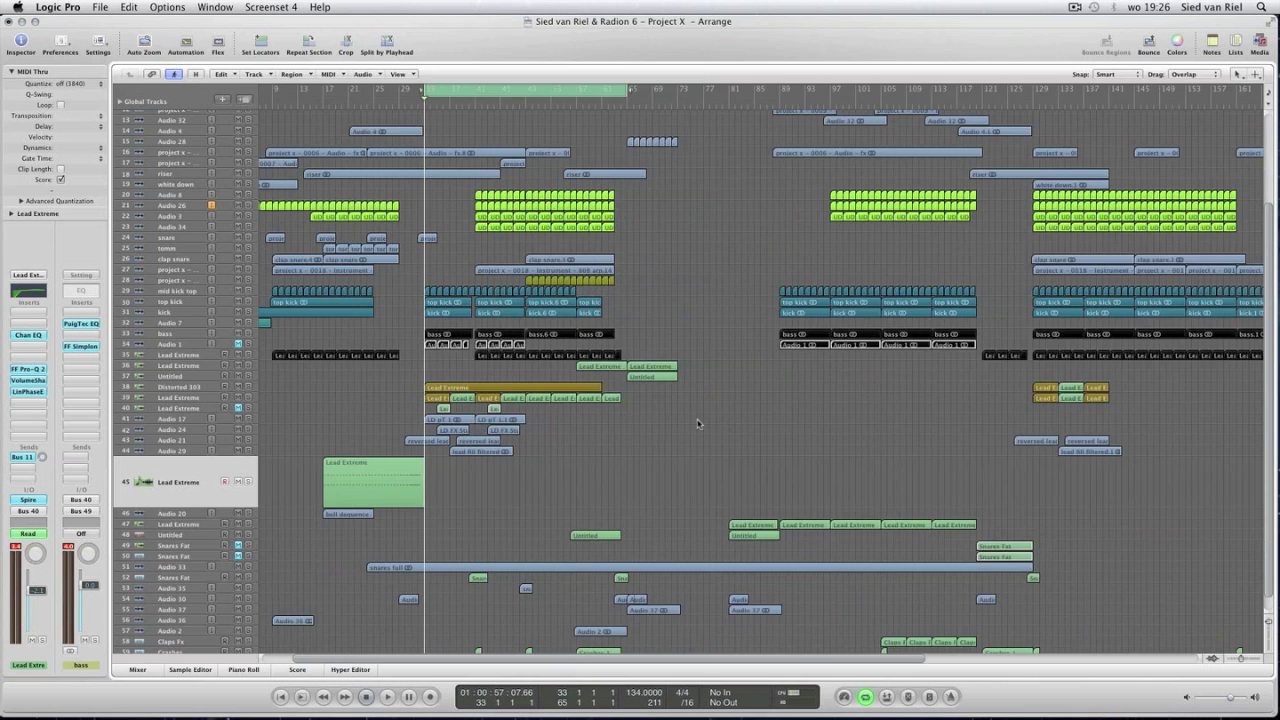
key("ctrl+Left")
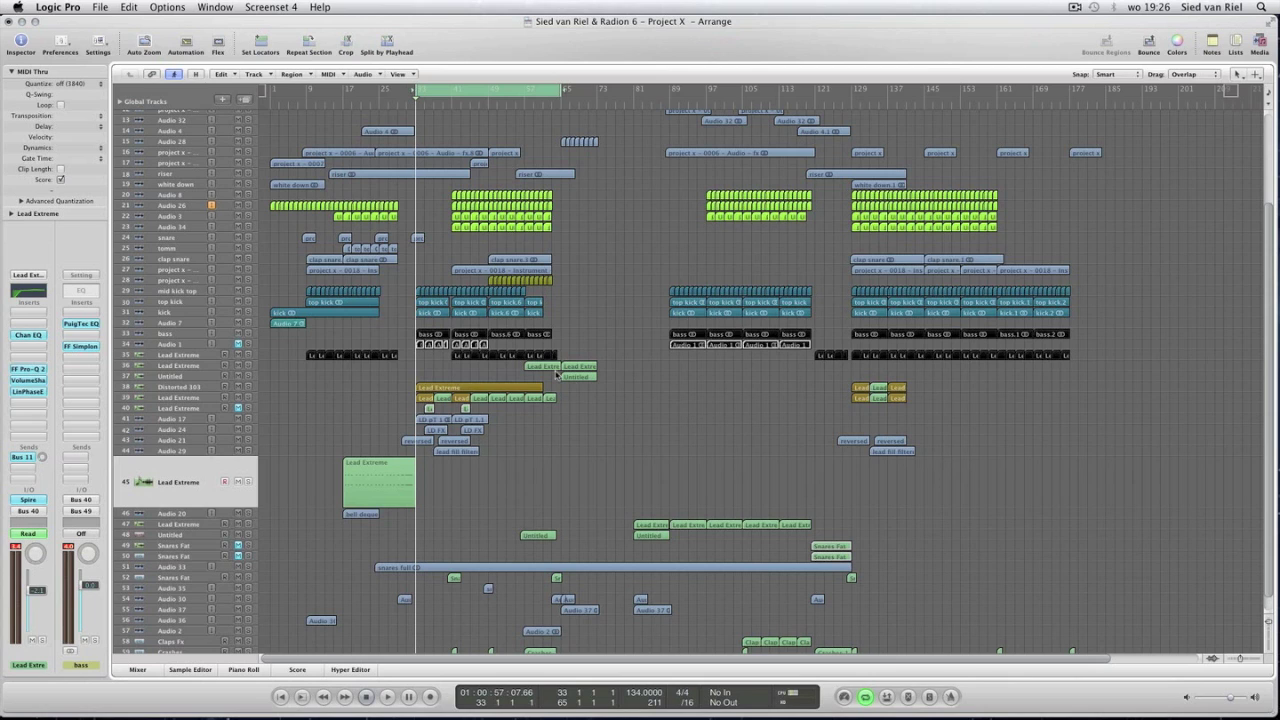
Play from bar 33 with the Audio 1 track 34 unmuted, and mute the track again.
left_click(179, 347)
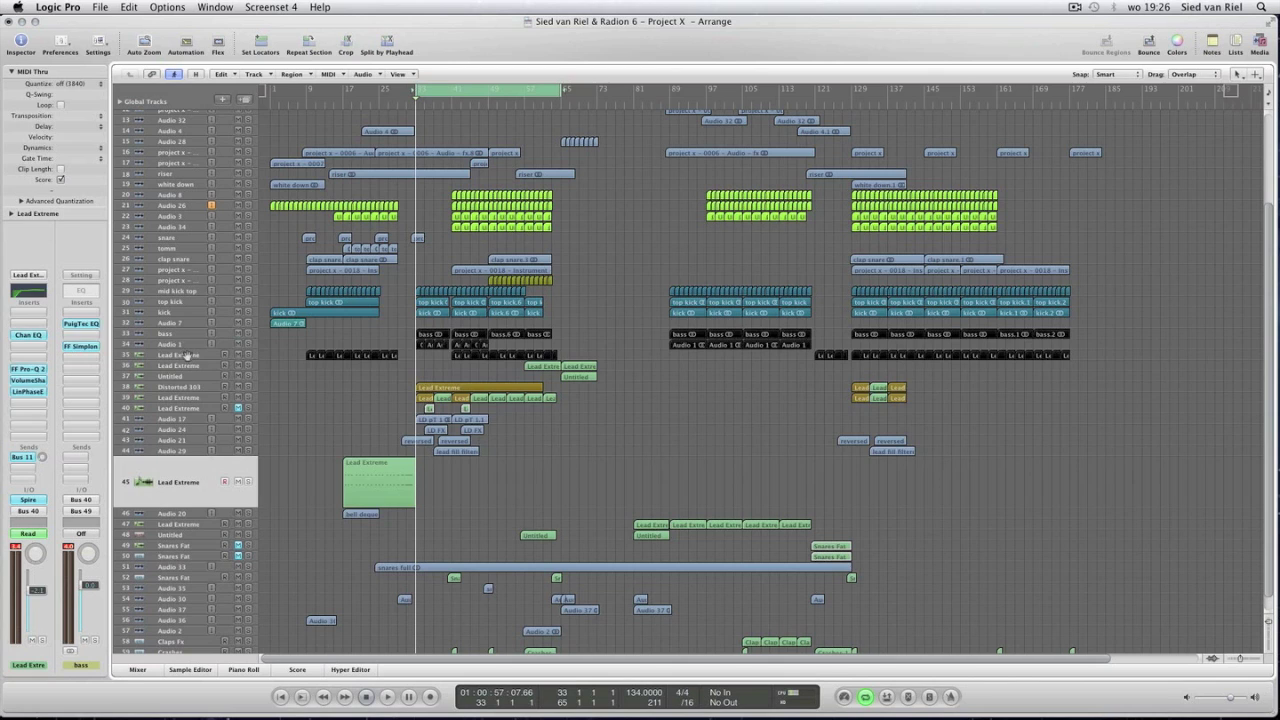
left_click(187, 346)
key("space")
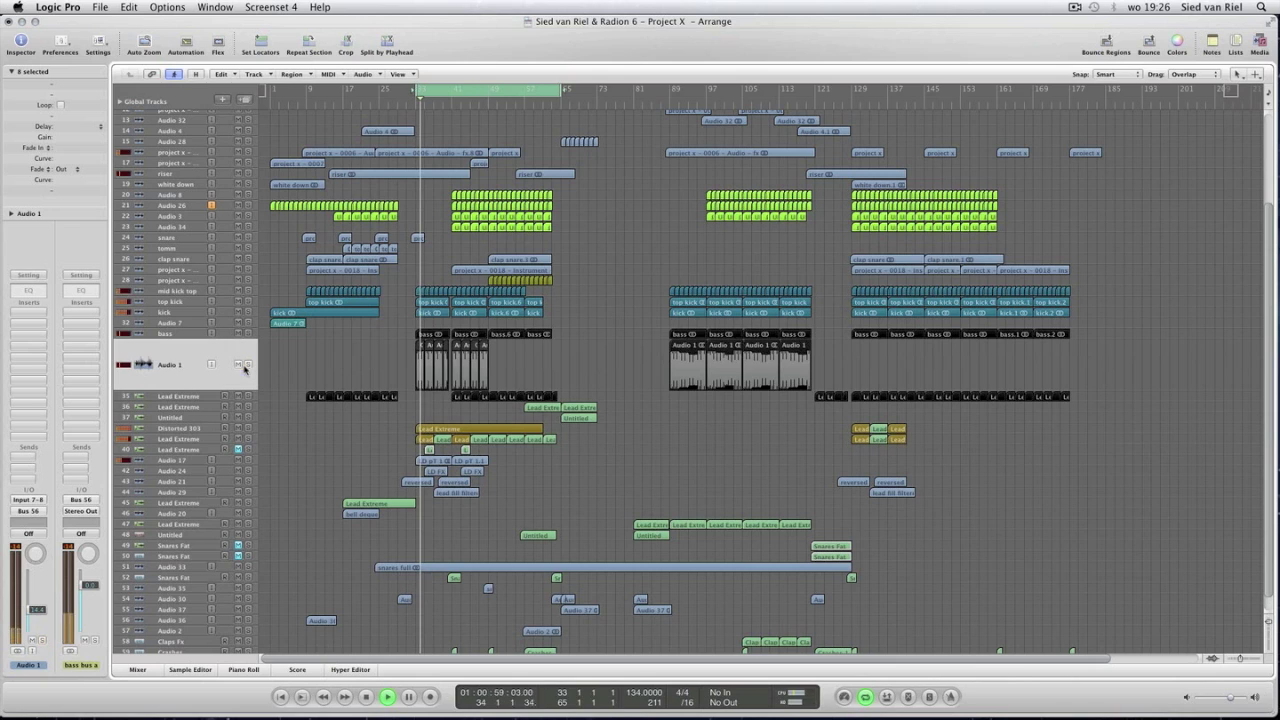
left_click(240, 365)
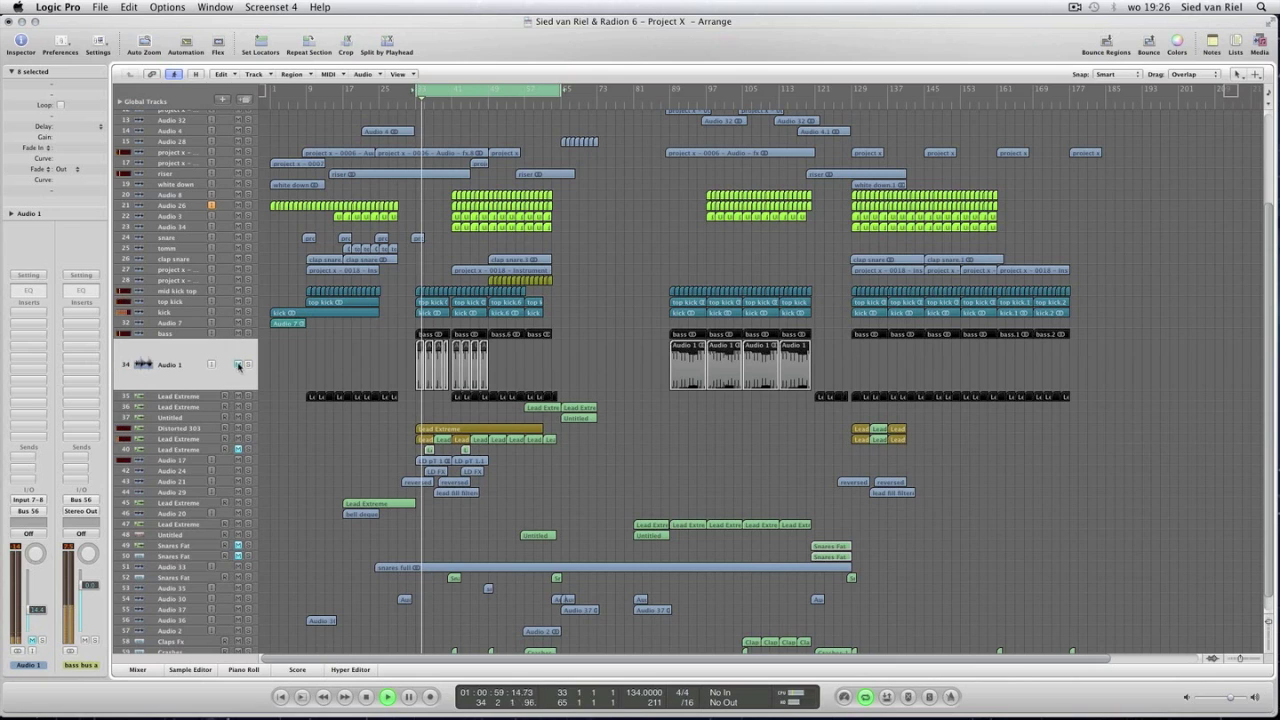
Solo and select the Lead Extreme track 39 and check its first region's notes in the Piano Roll.
left_click(249, 440)
left_click(203, 440)
left_click(324, 424)
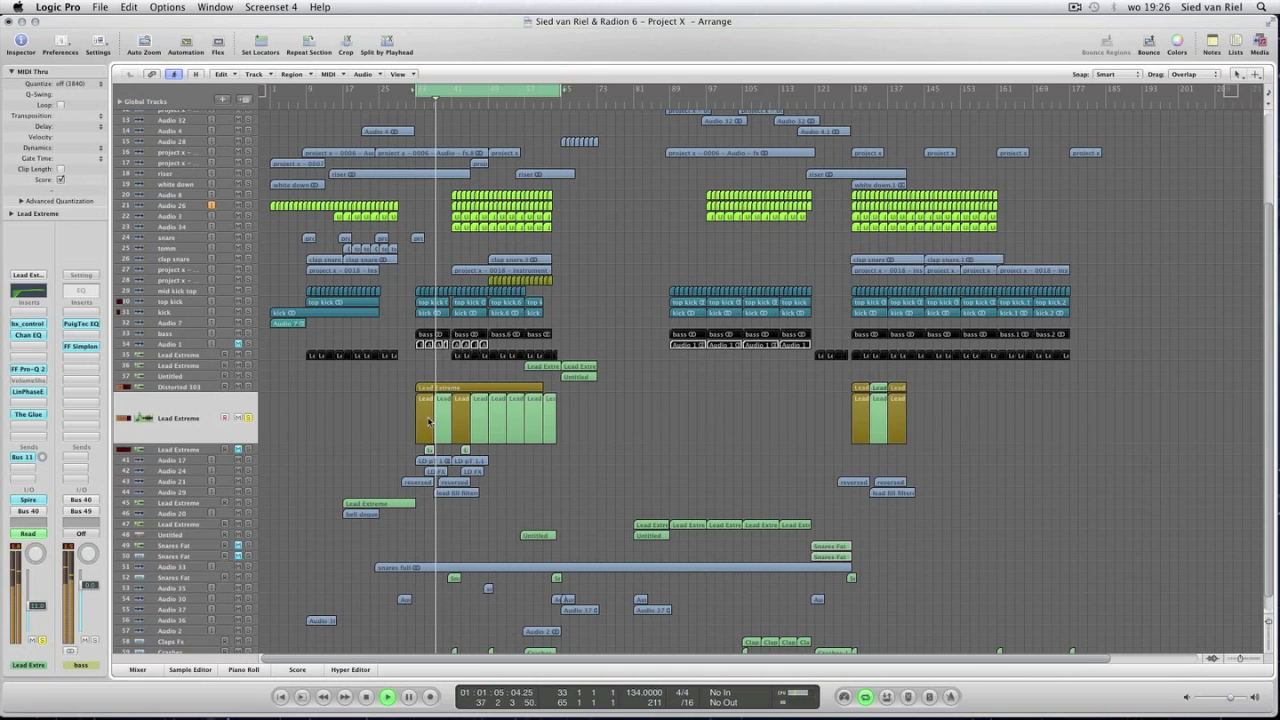
double_click(429, 421)
key("super+w")
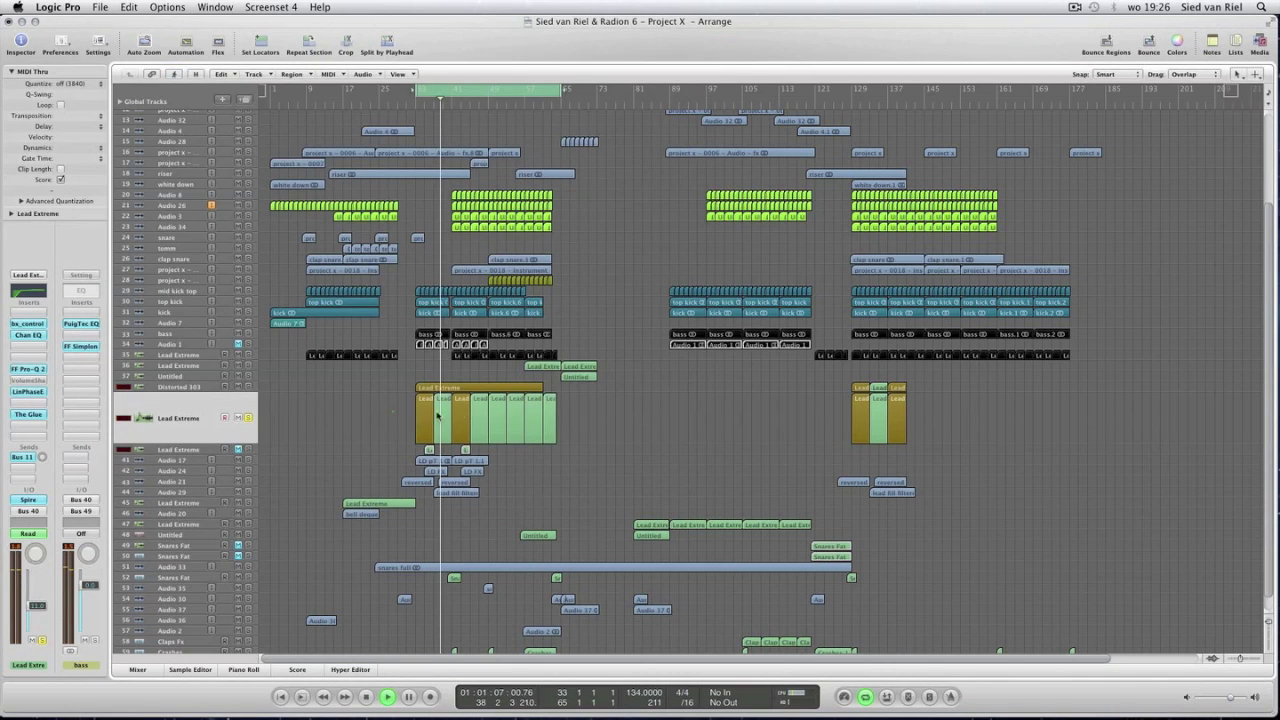
Join the first three Lead Extreme regions on track 39 and view their notes together in the Piano Roll.
double_click(460, 416)
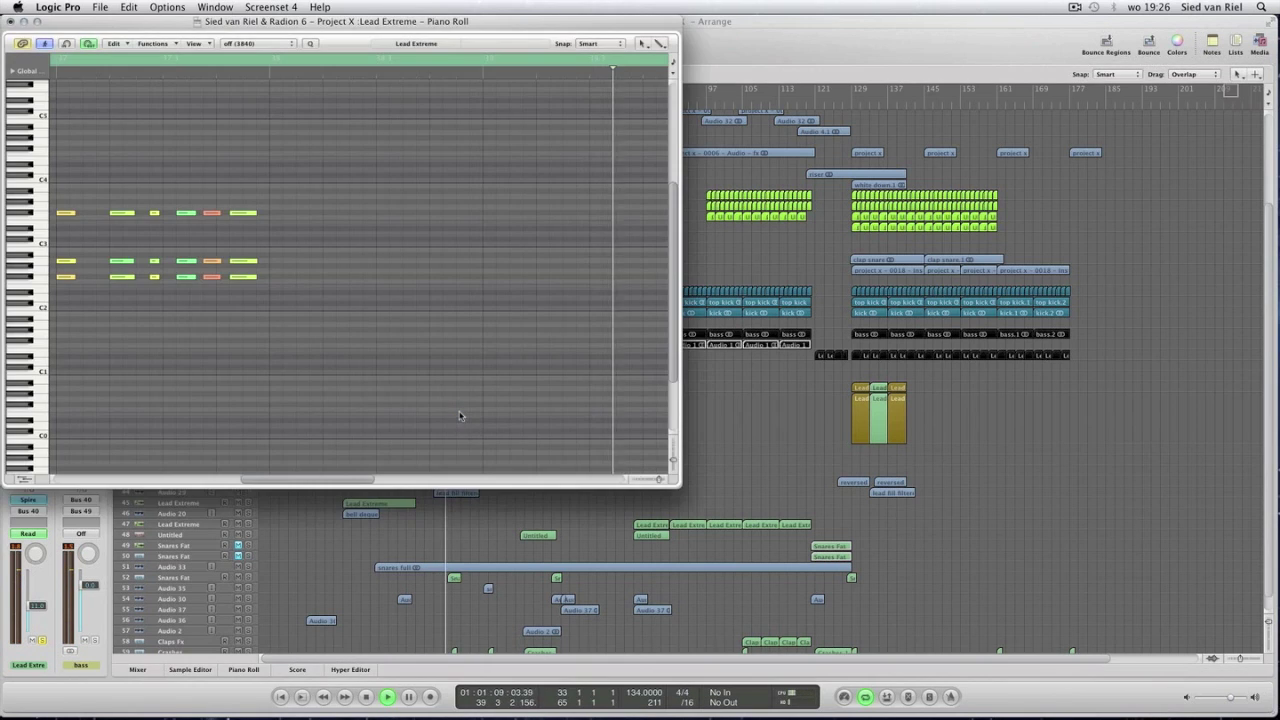
key("super+Left")
key("super+Left")
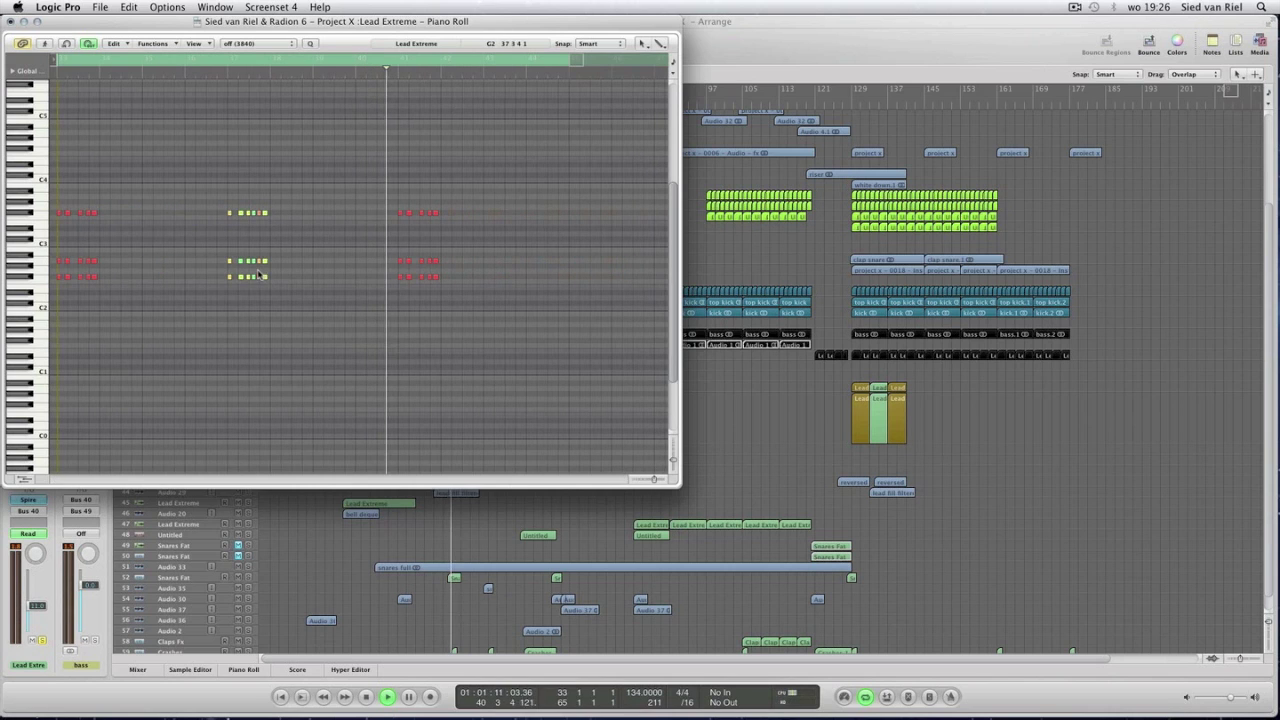
key("super+w")
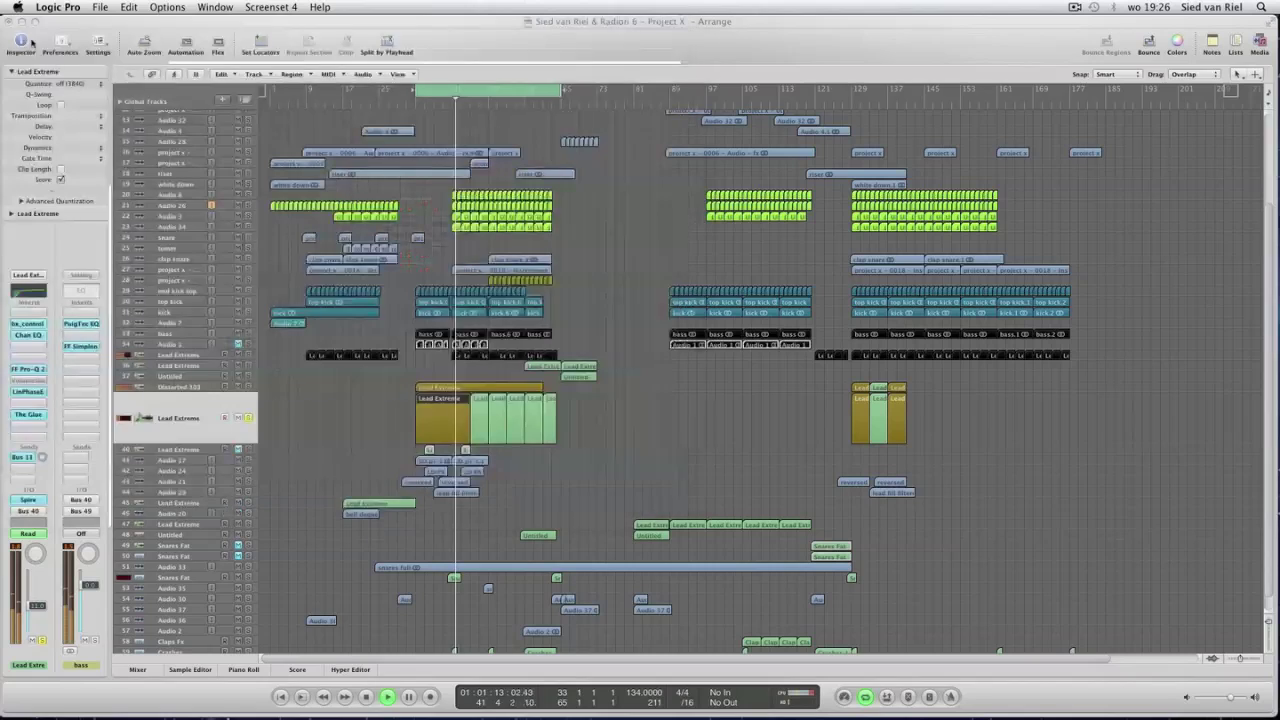
Stop playback, inspect The Glue compressor on Lead Extreme track 39, and turn off the track's solo.
key("space")
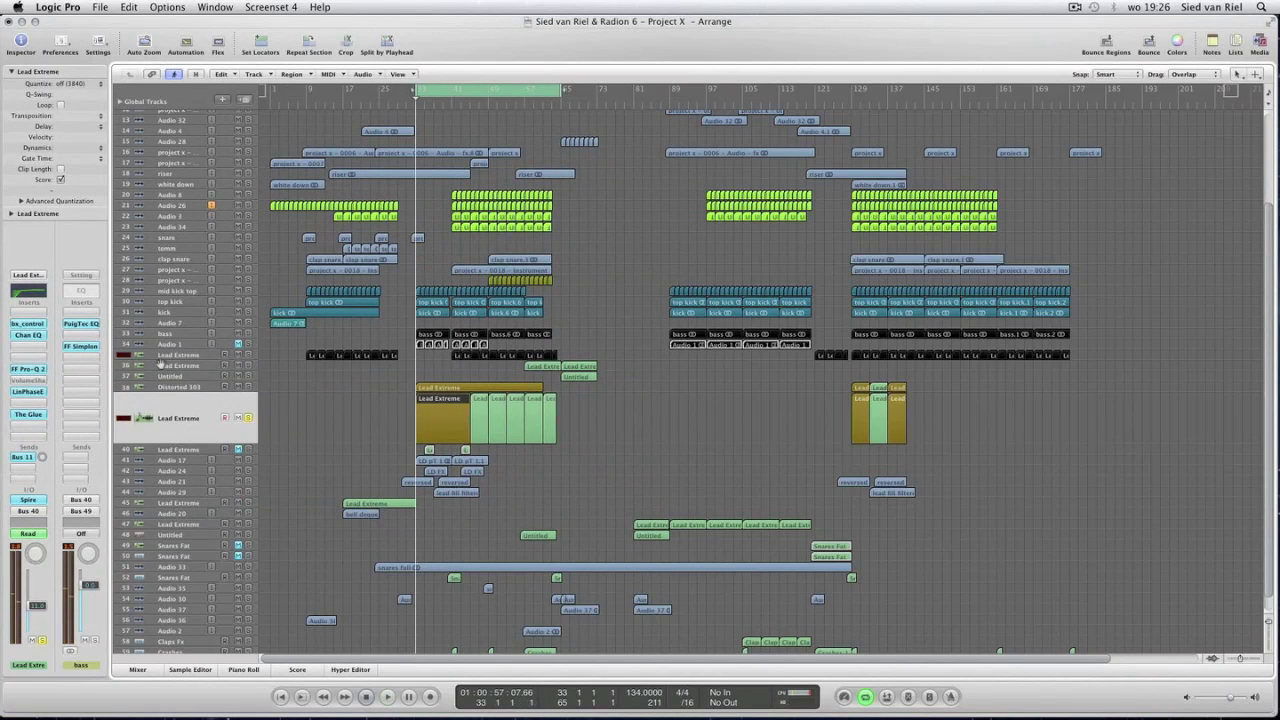
left_click(29, 417)
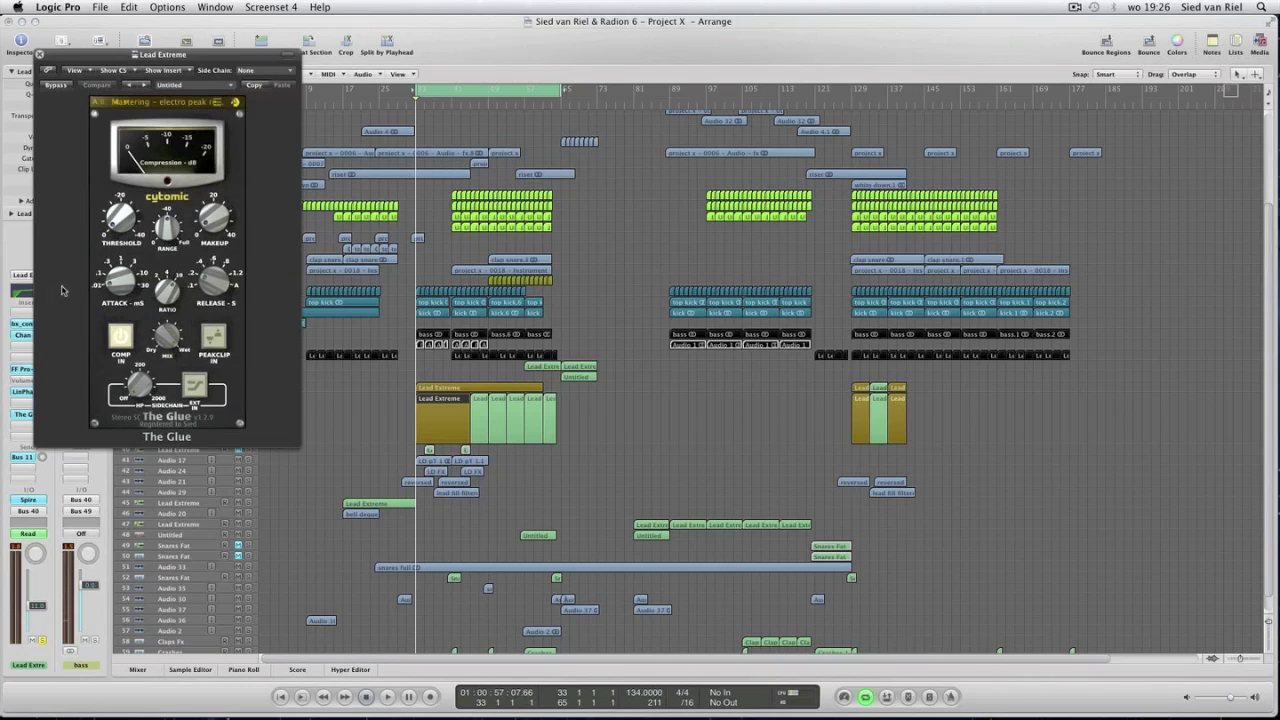
left_click(40, 55)
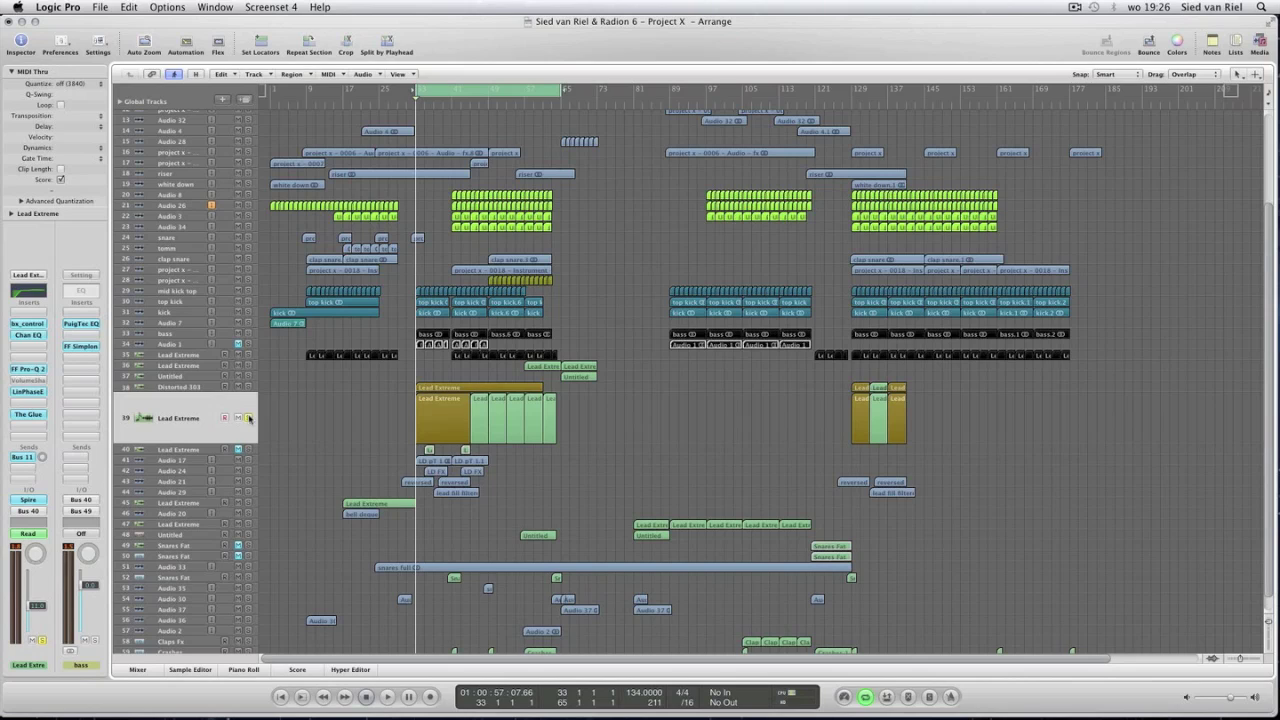
Play on from about bar 73 and audition the Lead Extreme track 47.
double_click(600, 106)
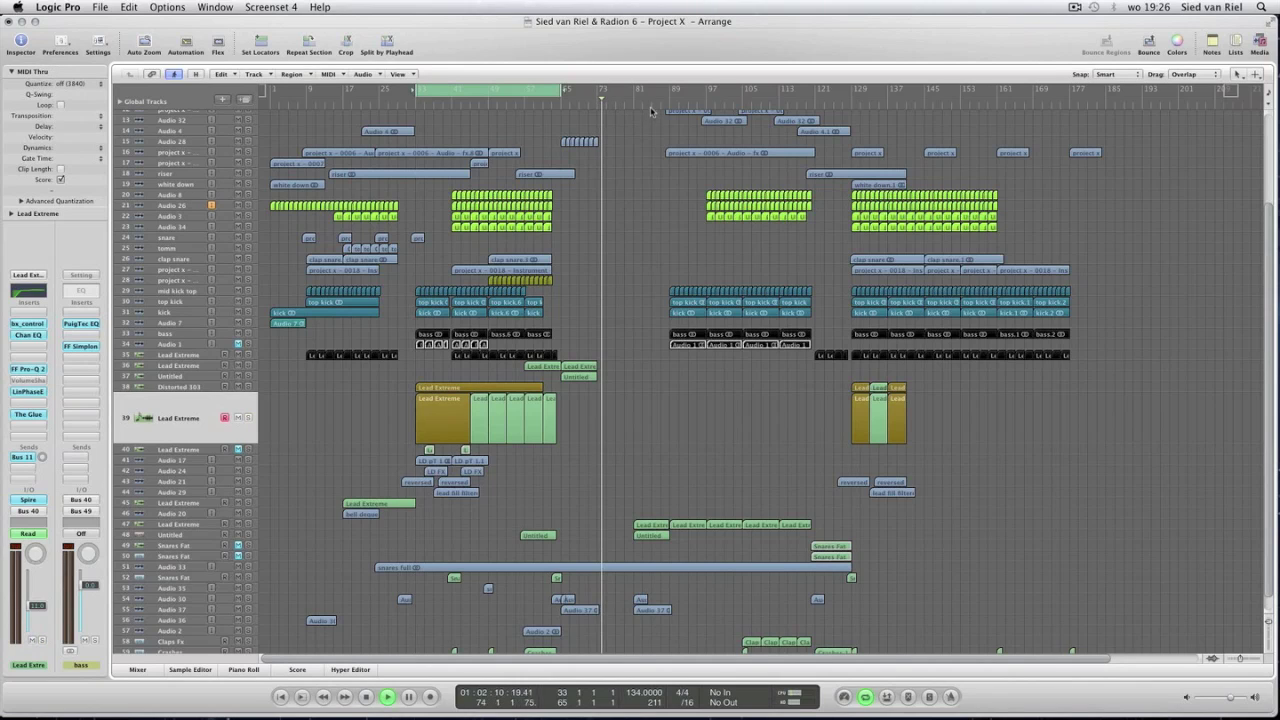
left_click(245, 524)
left_click(249, 503)
left_click(249, 503)
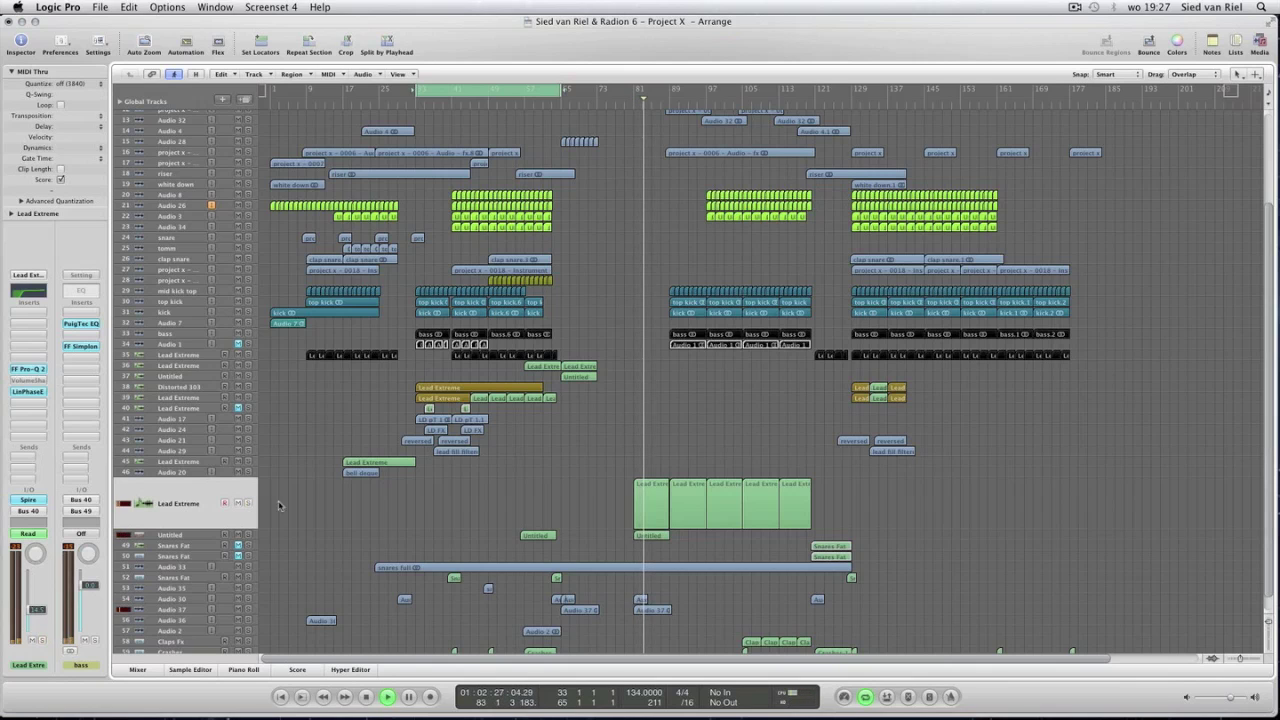
Compare the section after bar 89 with Audio 1 track 34 unmuted and muted, and stop playback.
scroll(417, 485, "up", 1)
scroll(417, 485, "up", 5)
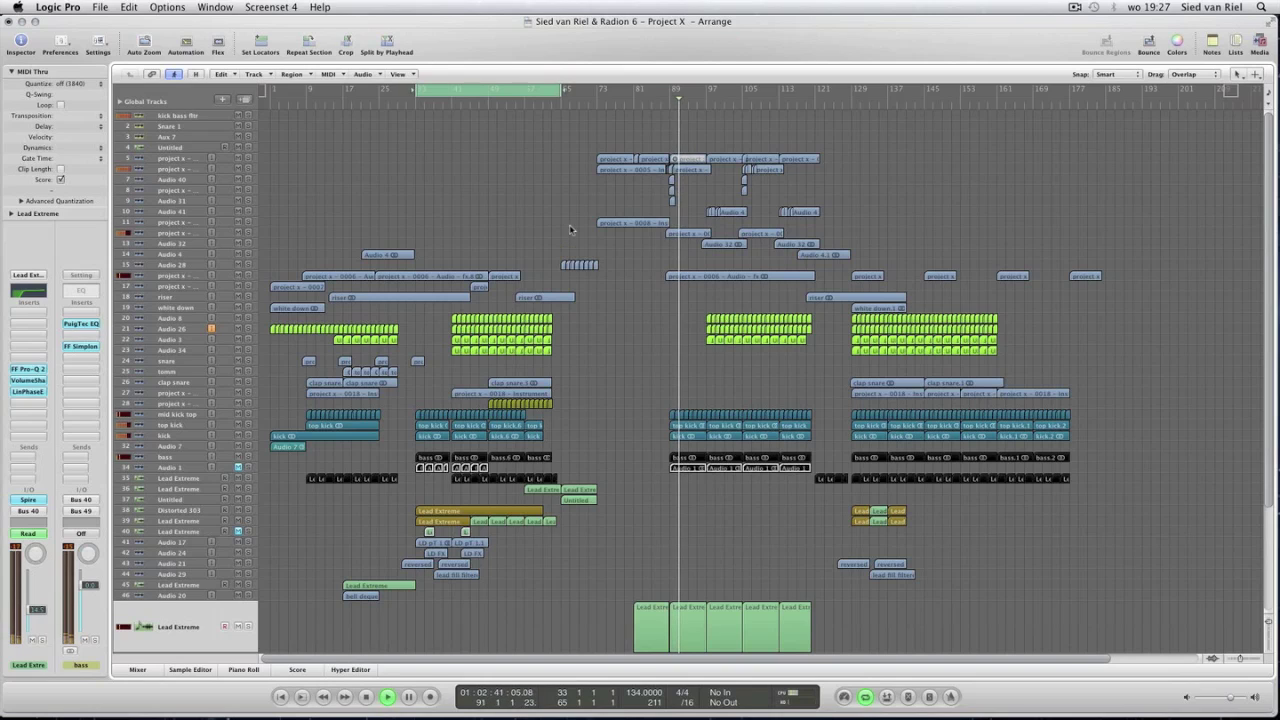
left_click(238, 470)
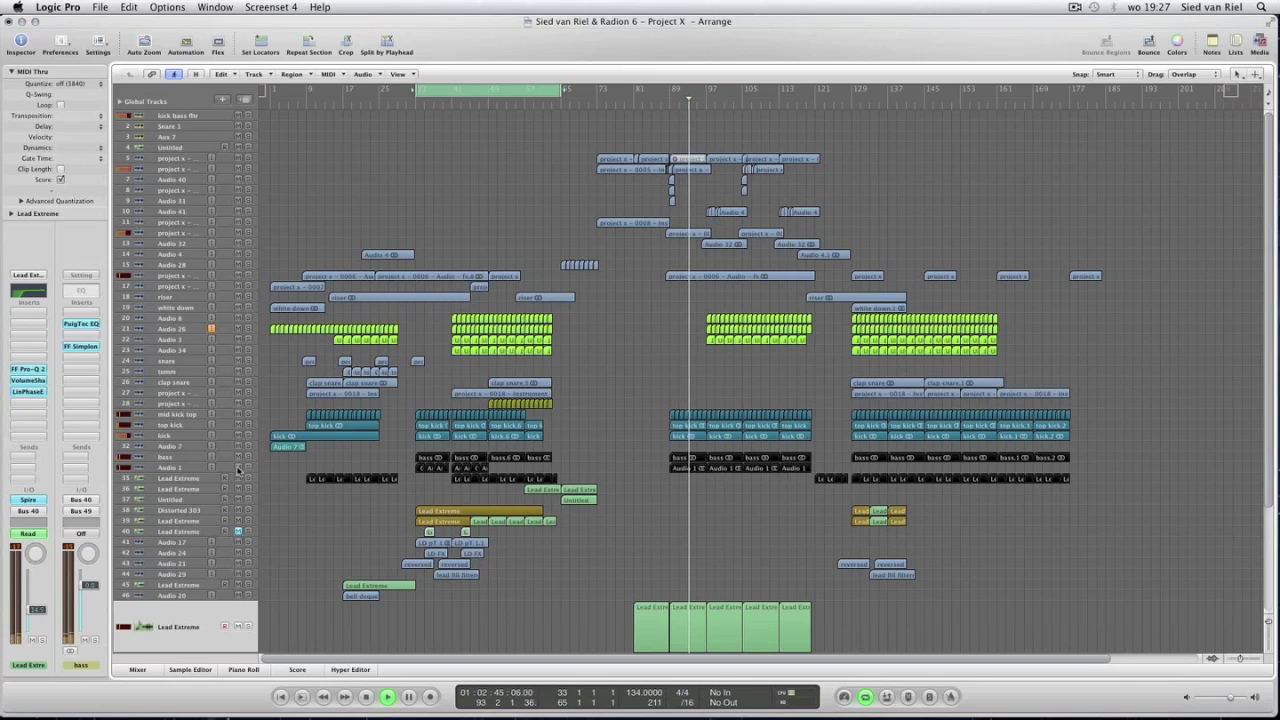
left_click(238, 470)
key("space")
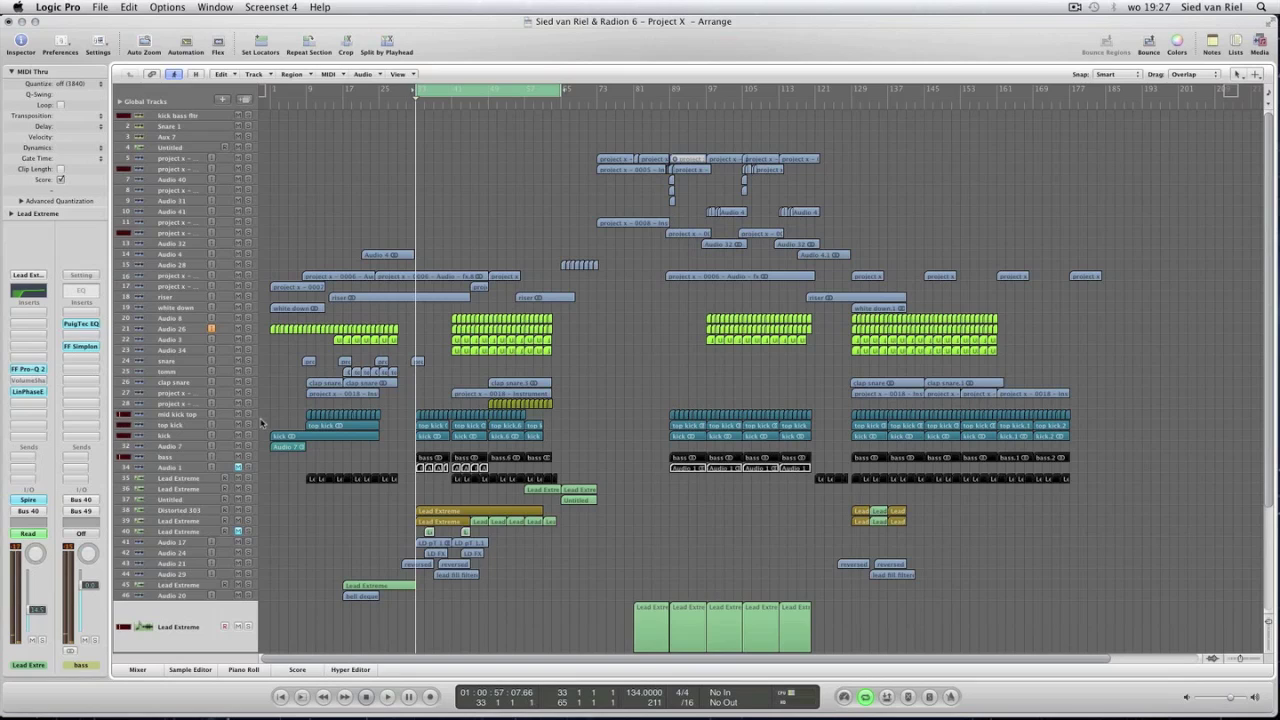
Shorten the cycle range to bars 33 to 49, audition Audio 1 soloed and in the mix, and mute it again.
key("ctrl+z")
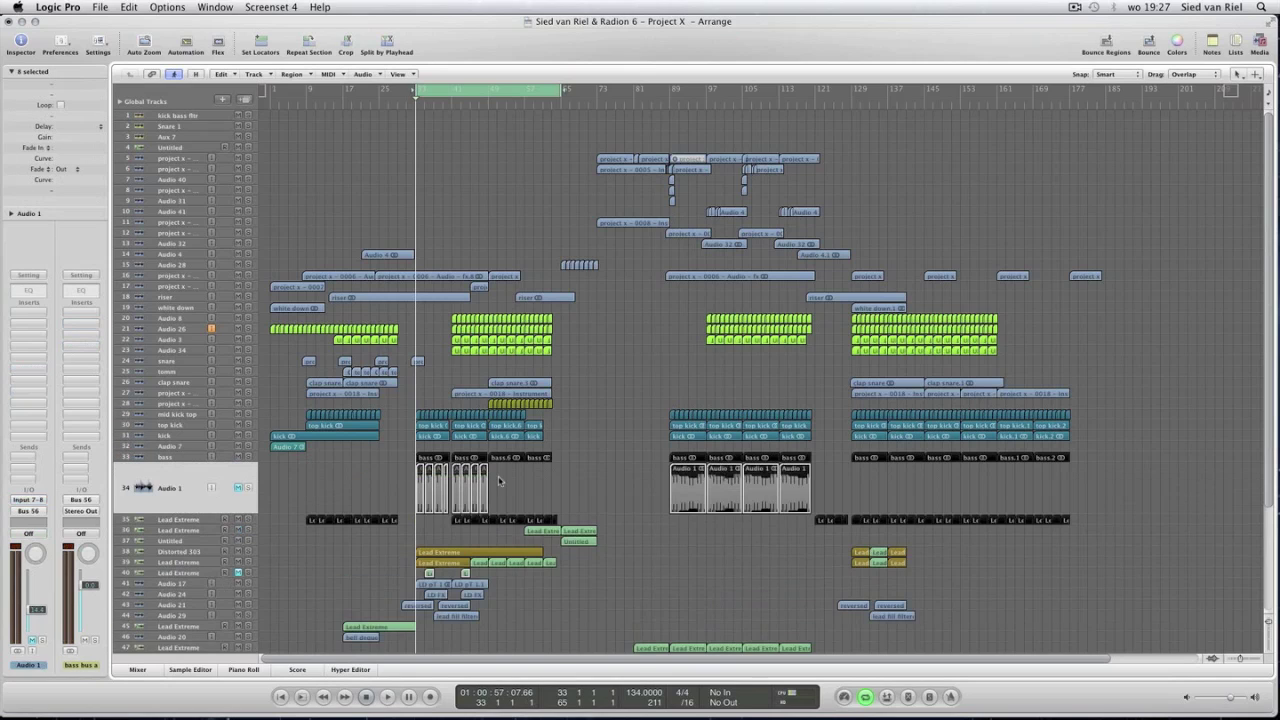
key("ctrl+equal")
left_click(240, 485)
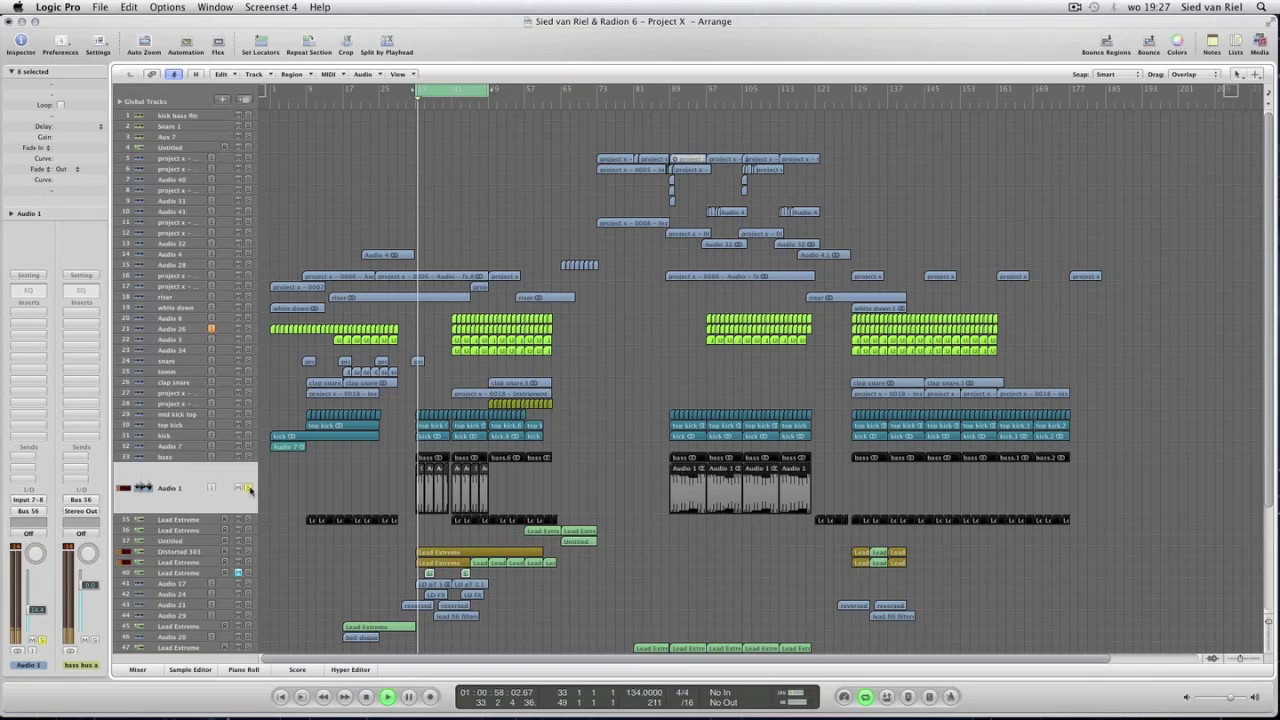
left_click(249, 488)
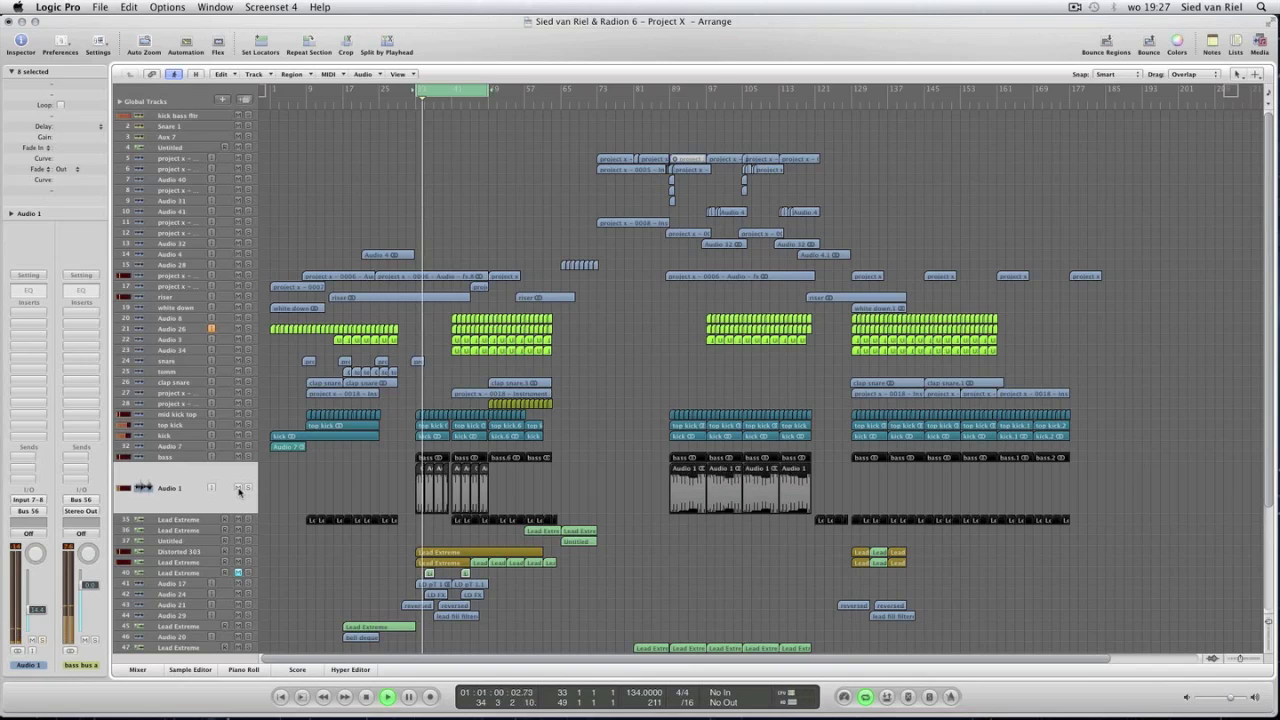
left_click(240, 488)
key("space")
Extend the end of the cycle range to bar 75 and play from about bar 54, skipping ahead to bar 61.
left_click(466, 103)
left_click_drag(466, 103, 607, 95)
left_click(511, 108)
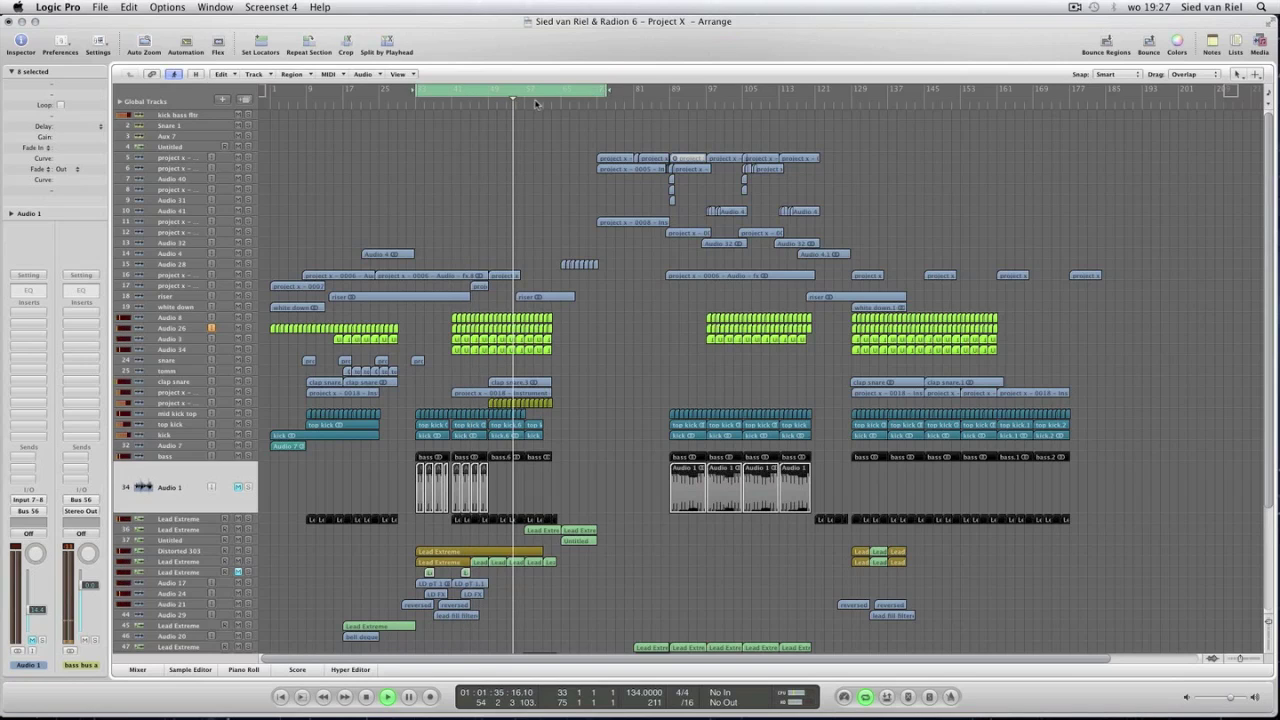
left_click(545, 105)
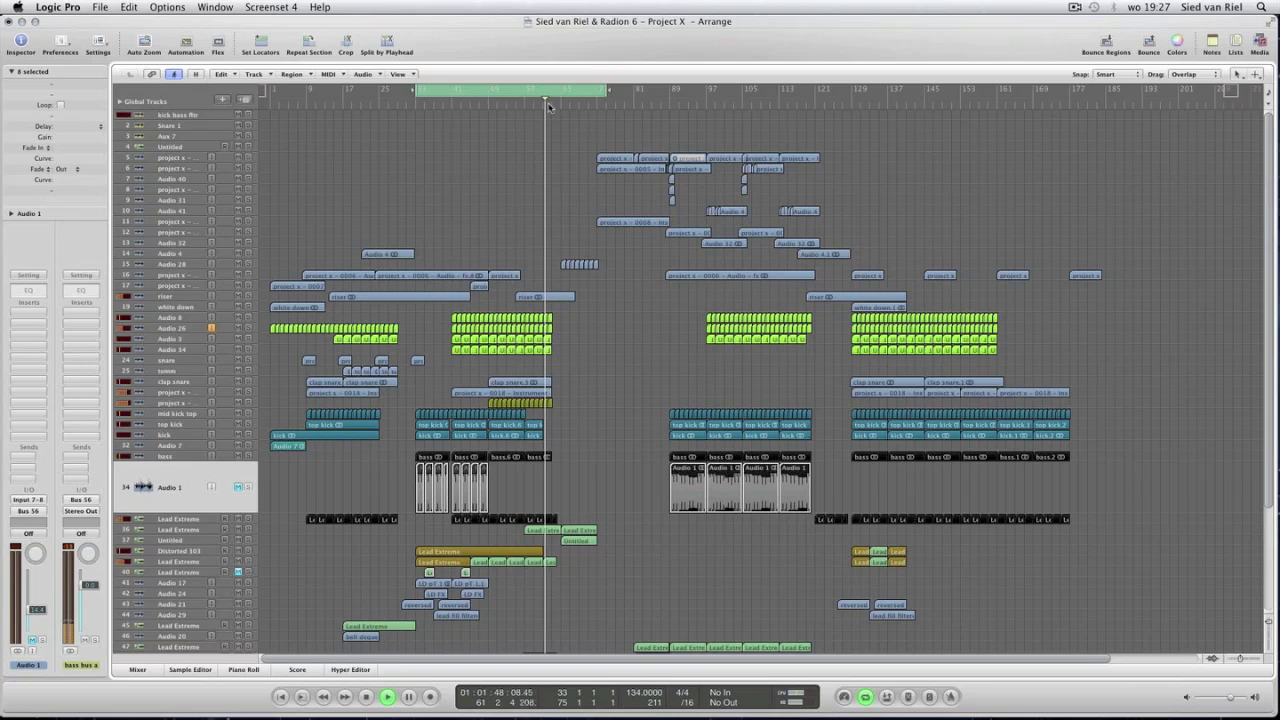
Audition the Lead Extreme track 36 soloed, adding the Untitled track 37 to the solo.
scroll(400, 300, "down", 5)
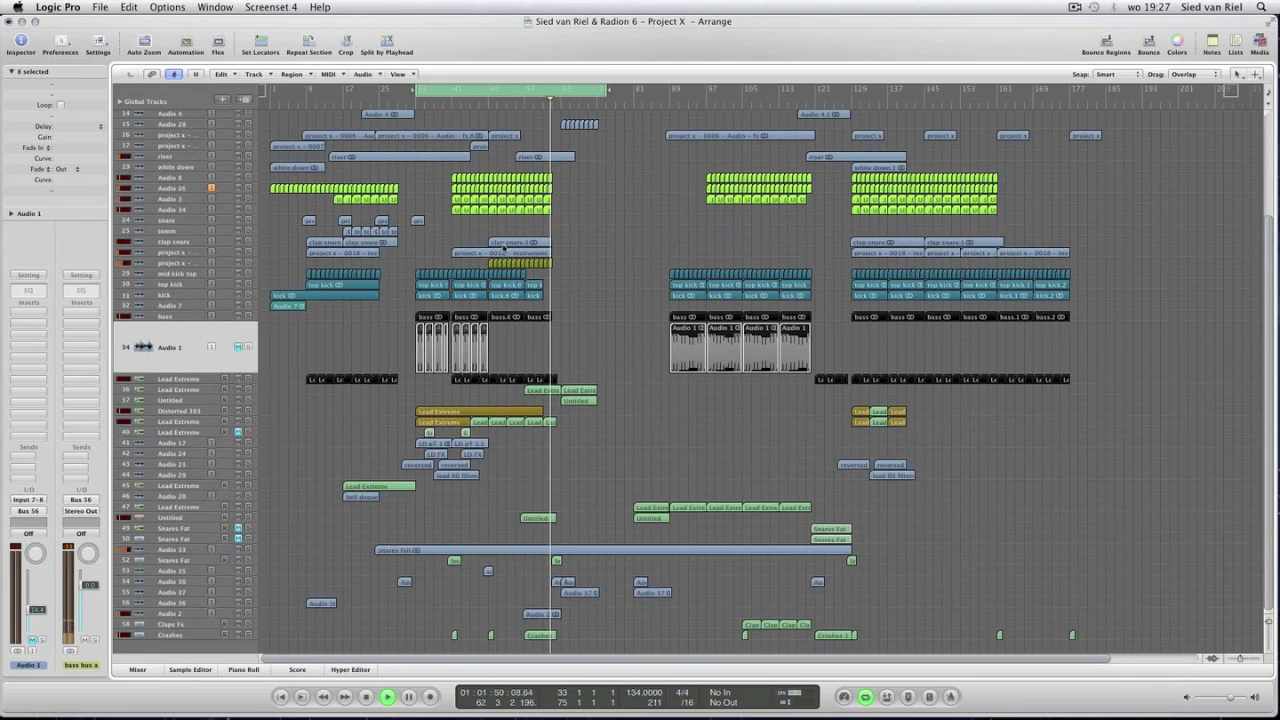
left_click(254, 389)
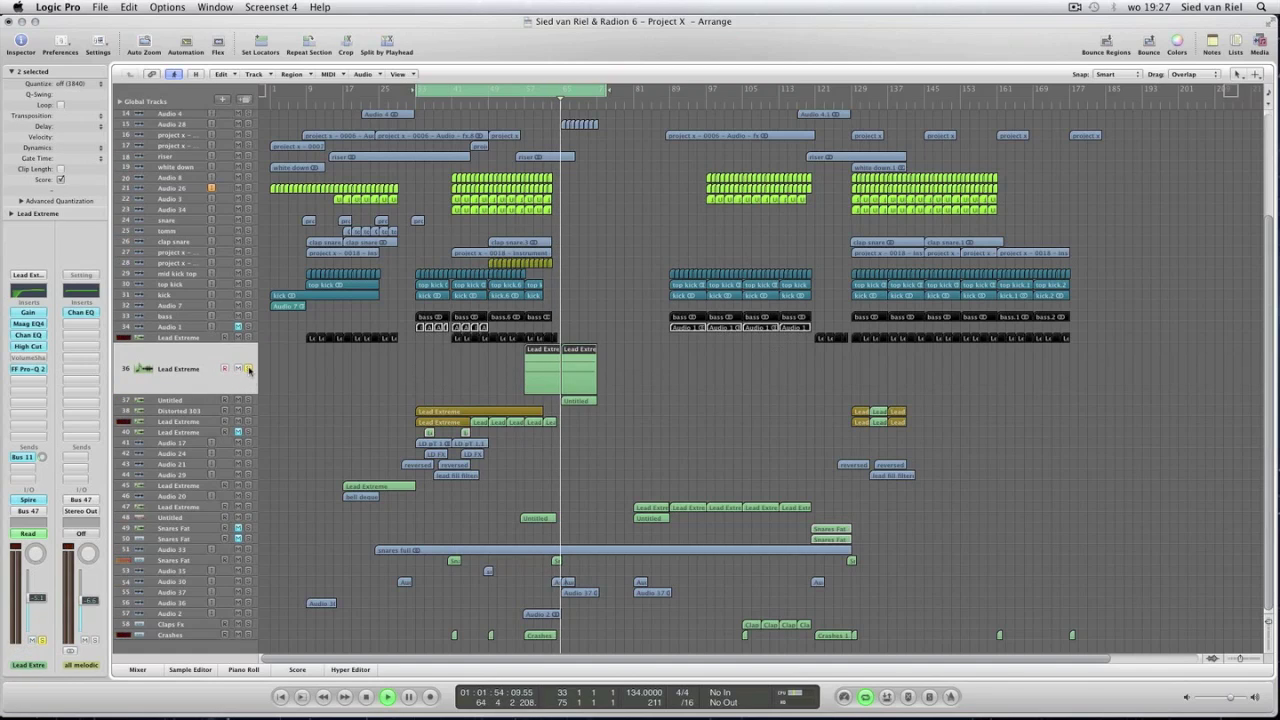
left_click(248, 370)
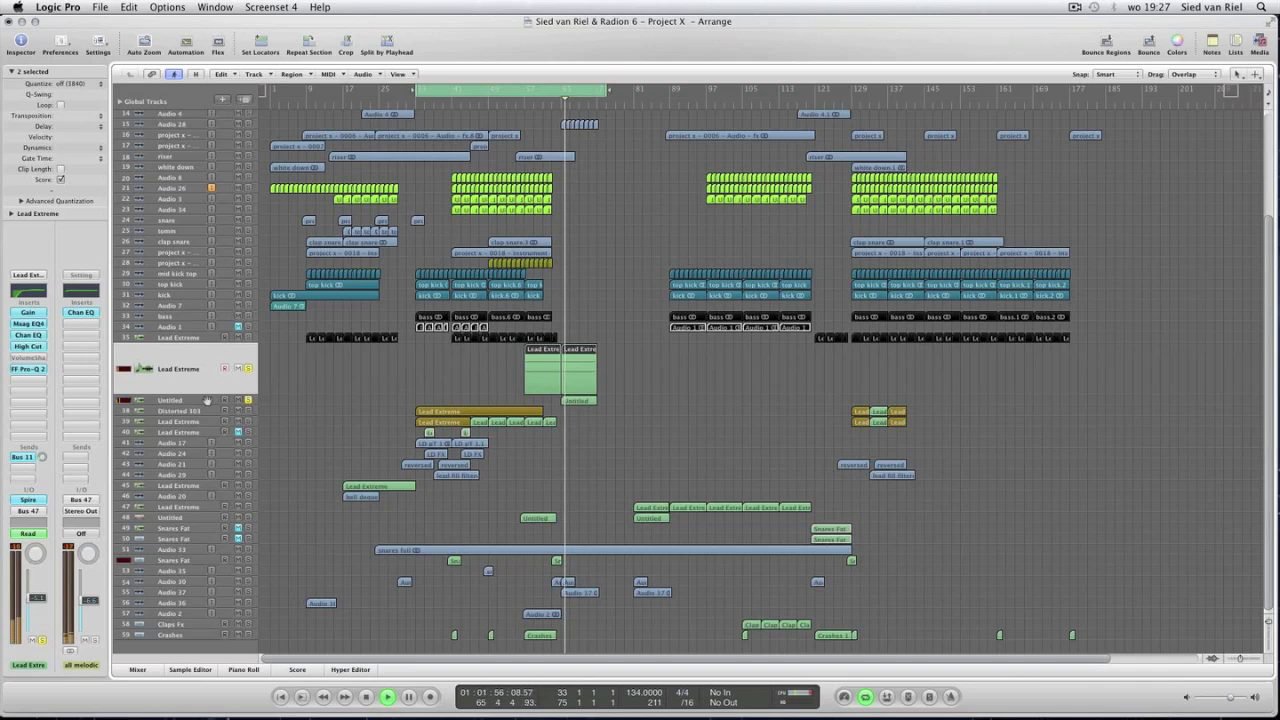
left_click(262, 399)
Add the Audio 28 track 15 to the soloed tracks for listening, and clear the solos.
scroll(324, 358, "up", 3)
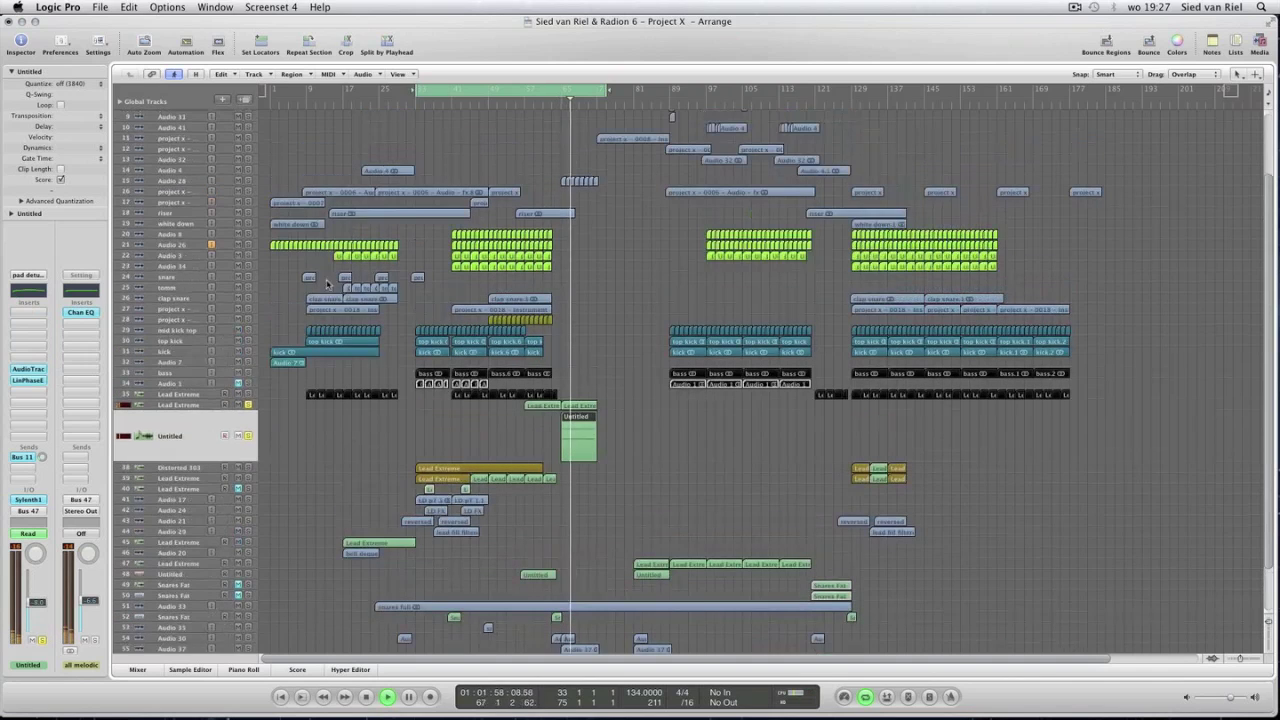
left_click(248, 181)
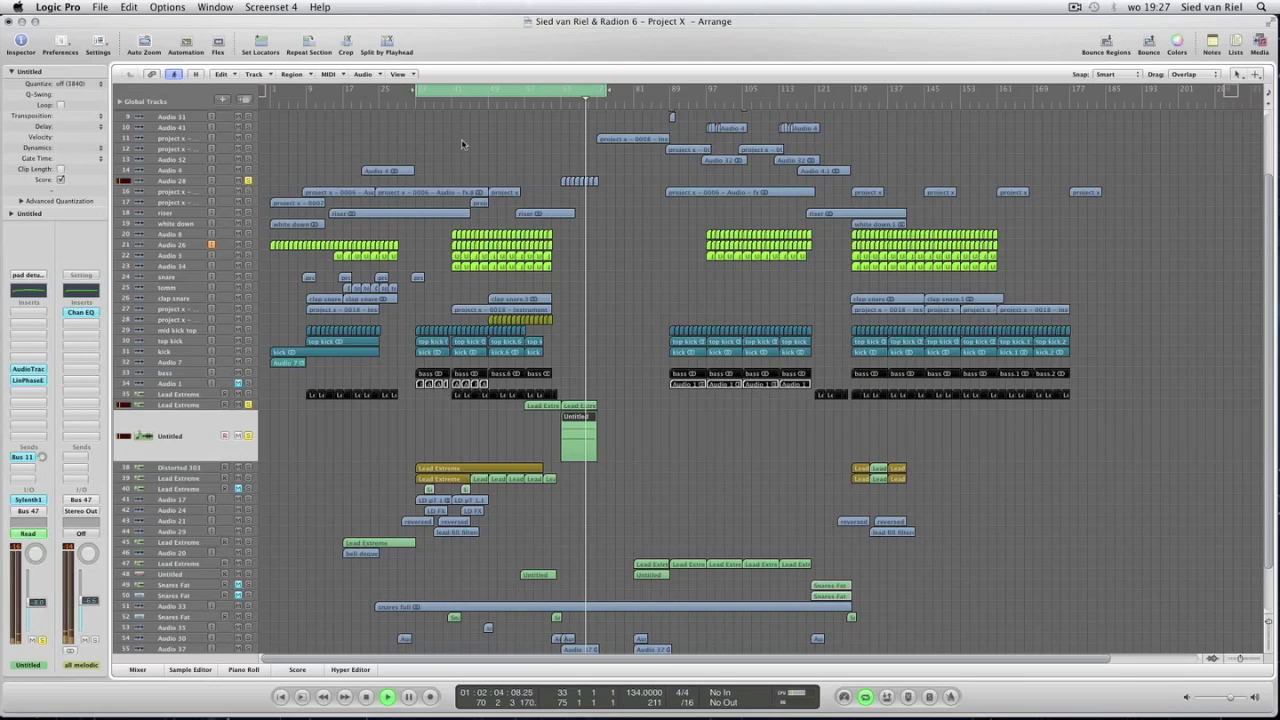
left_click(248, 181)
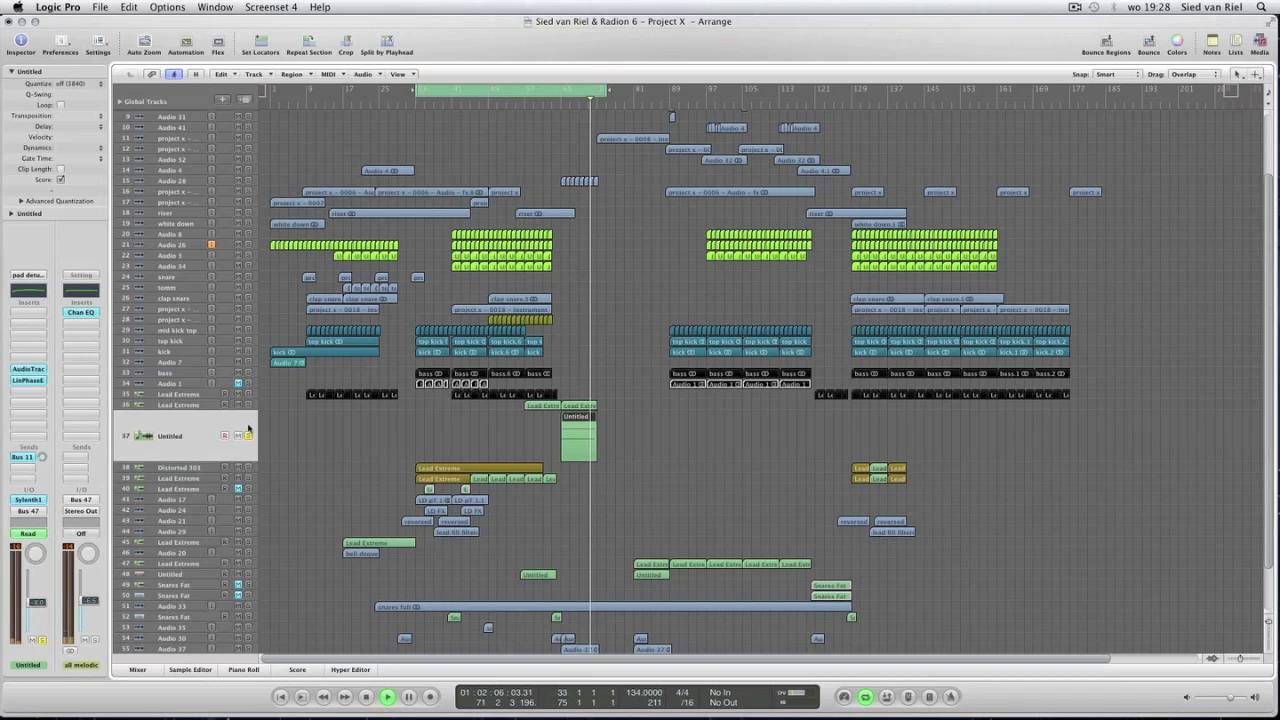
Extend the end of the cycle range past bar 89 and stop playback.
left_click_drag(605, 90, 685, 90)
key("space")
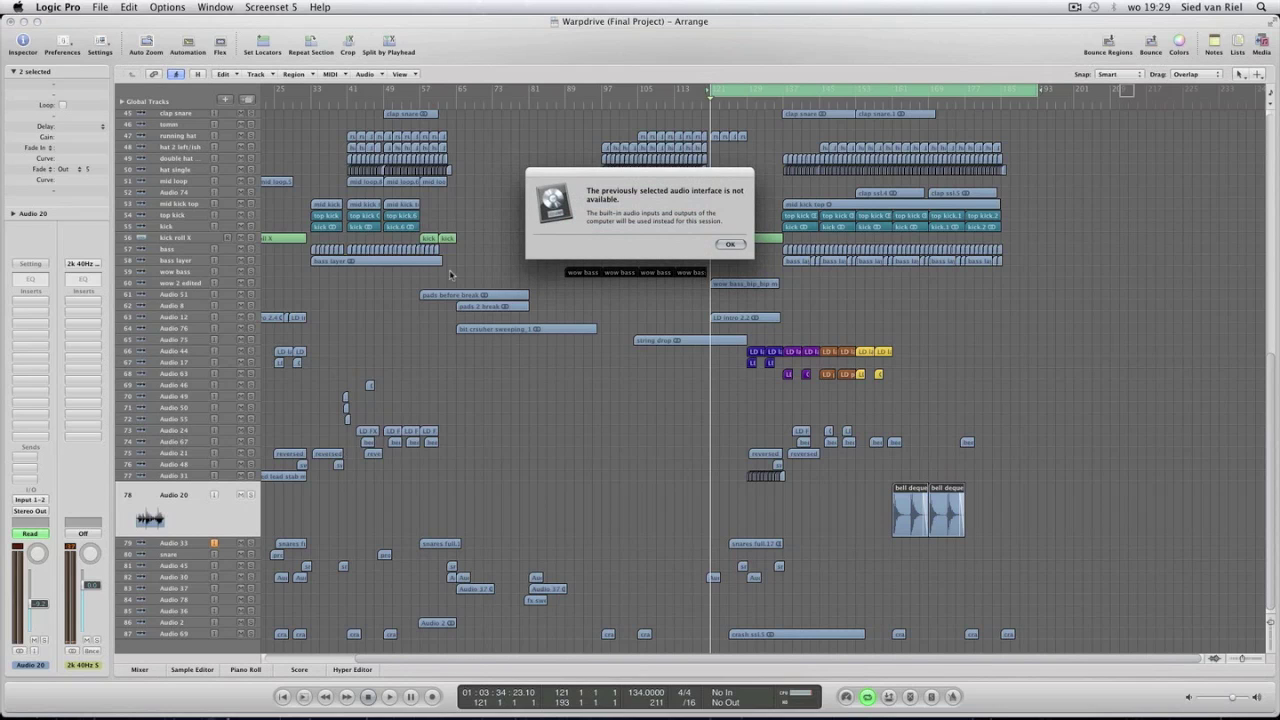
Accept the built-in audio device for the Warpdrive (Final Project) session, move the playhead to the project start, and deselect all regions.
left_click(730, 246)
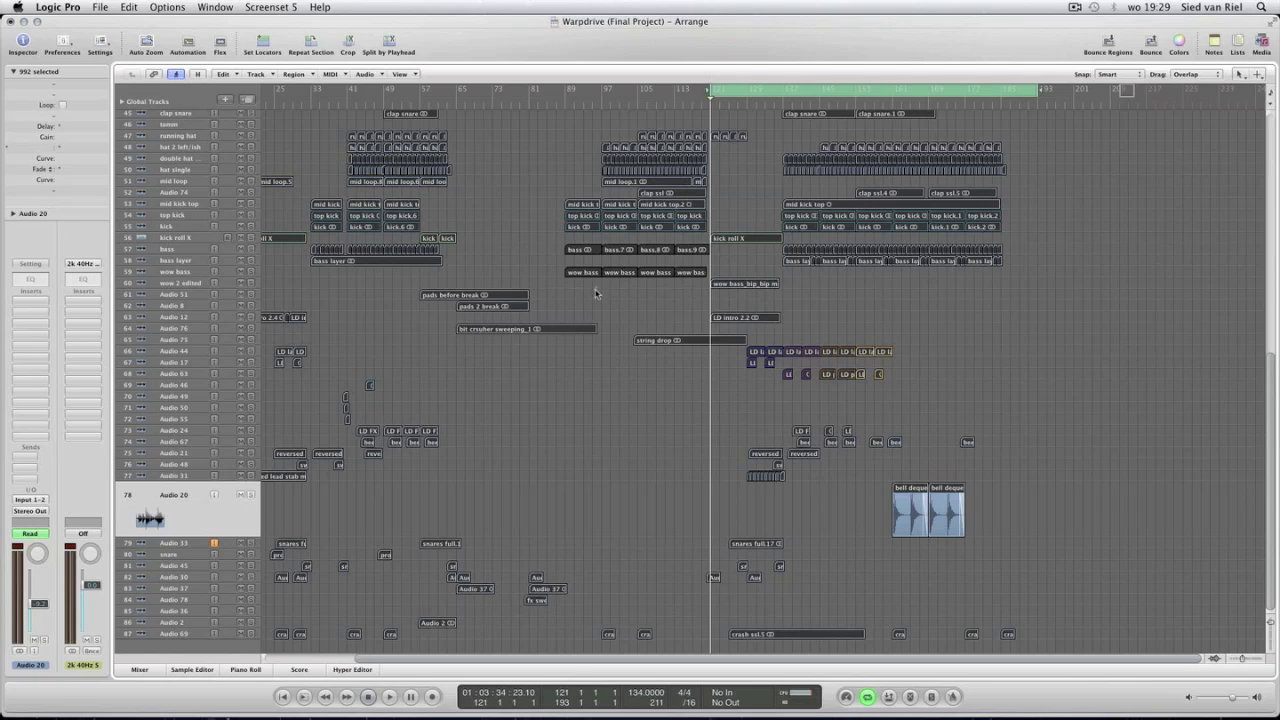
key("Return")
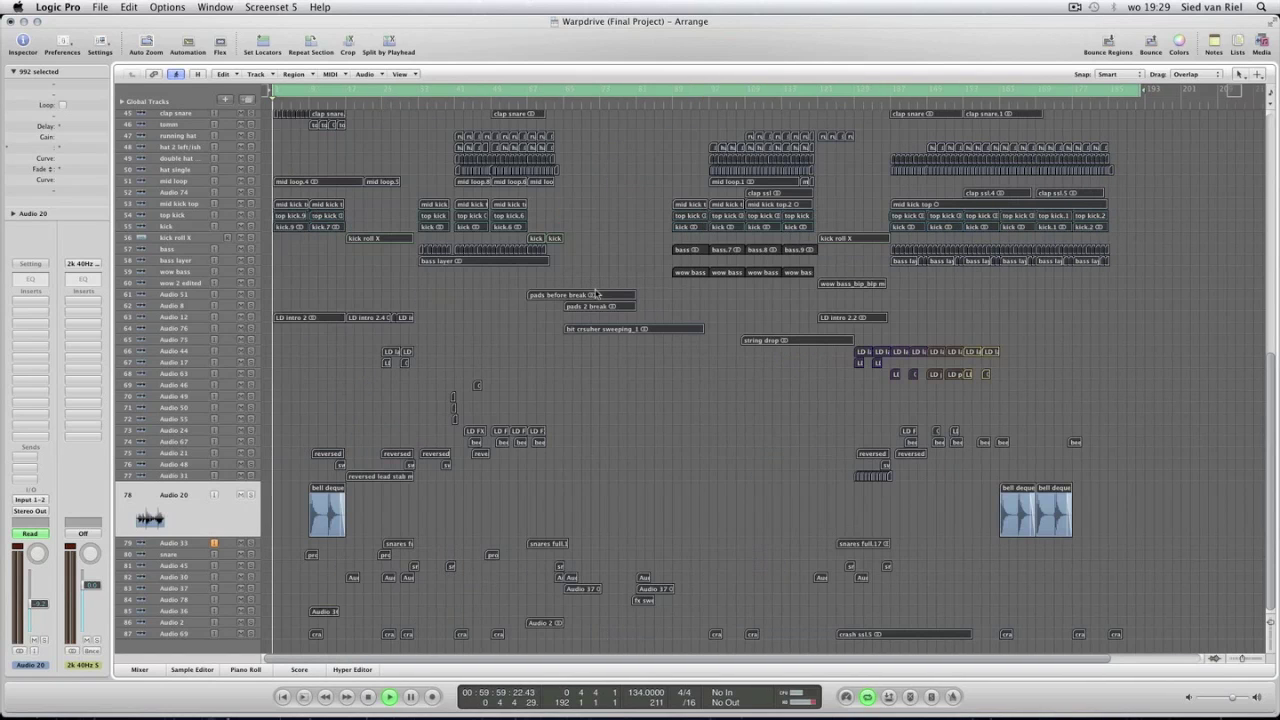
left_click(570, 343)
key("space")
Survey the Warpdrive arrangement's tracks, and select and solo the mid loop track 51 for playback from the start.
scroll(570, 349, "up", 10)
scroll(570, 349, "down", 10)
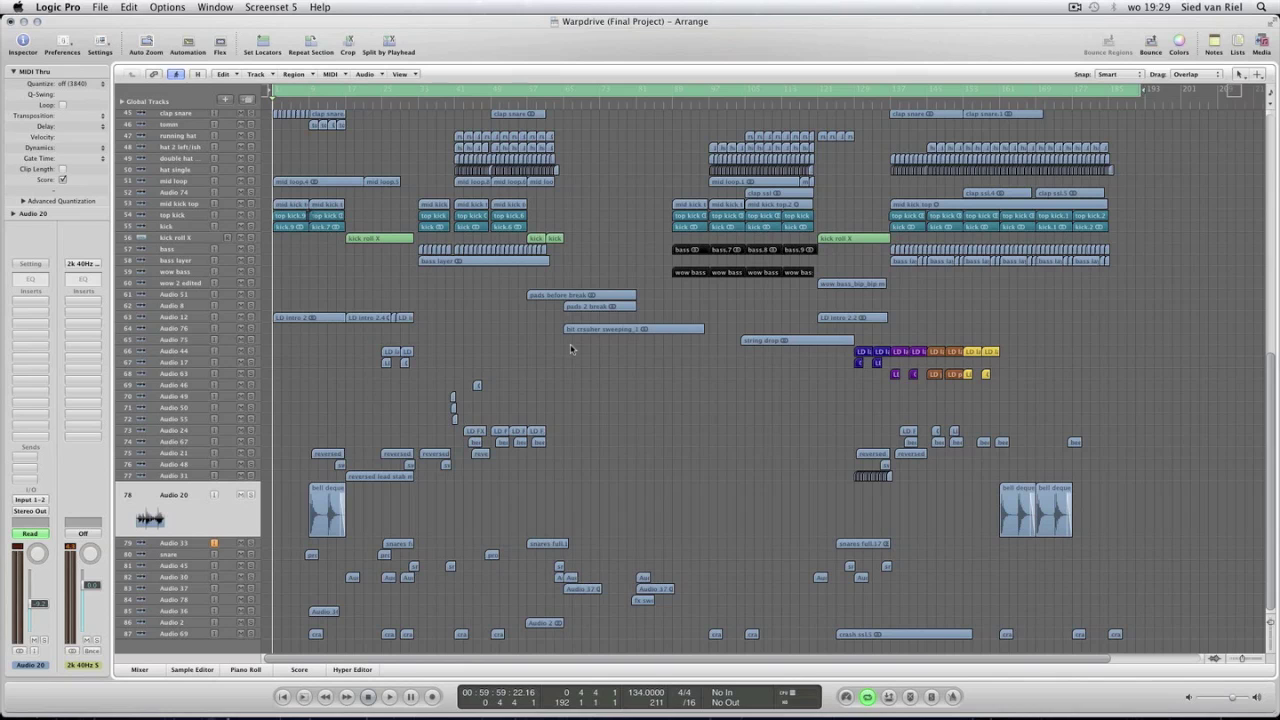
scroll(570, 349, "up", 8)
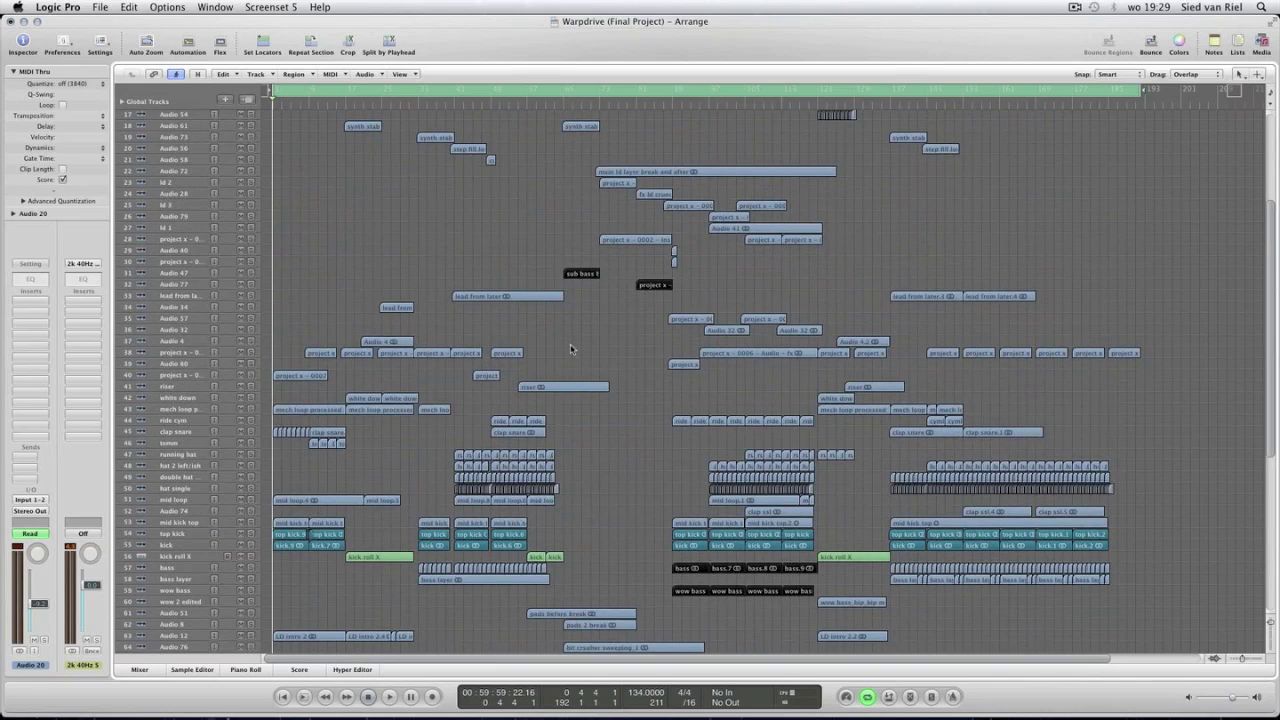
scroll(461, 314, "down", 6)
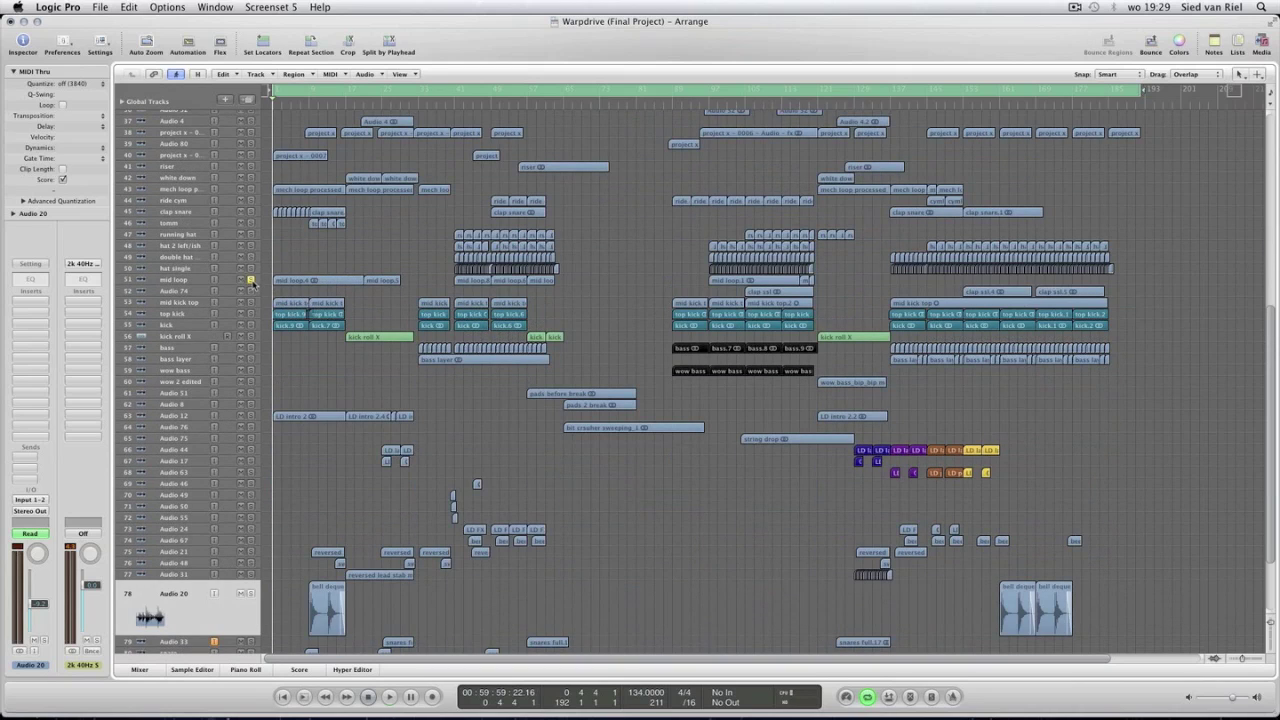
left_click(251, 285)
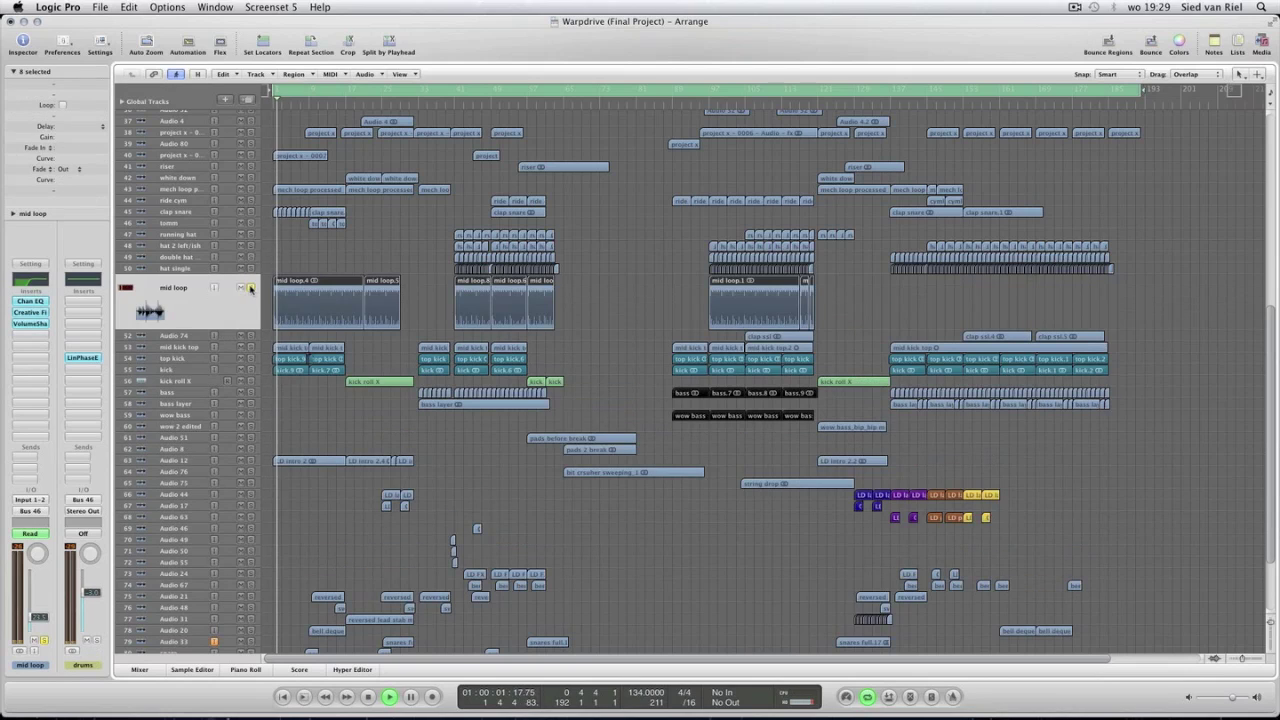
left_click(251, 287)
Bypass the mid loop track's VolumeShaper, Creative Filter and Channel EQ inserts during playback.
left_click(36, 324, "alt")
left_click(36, 312, "alt")
left_click(36, 301, "alt")
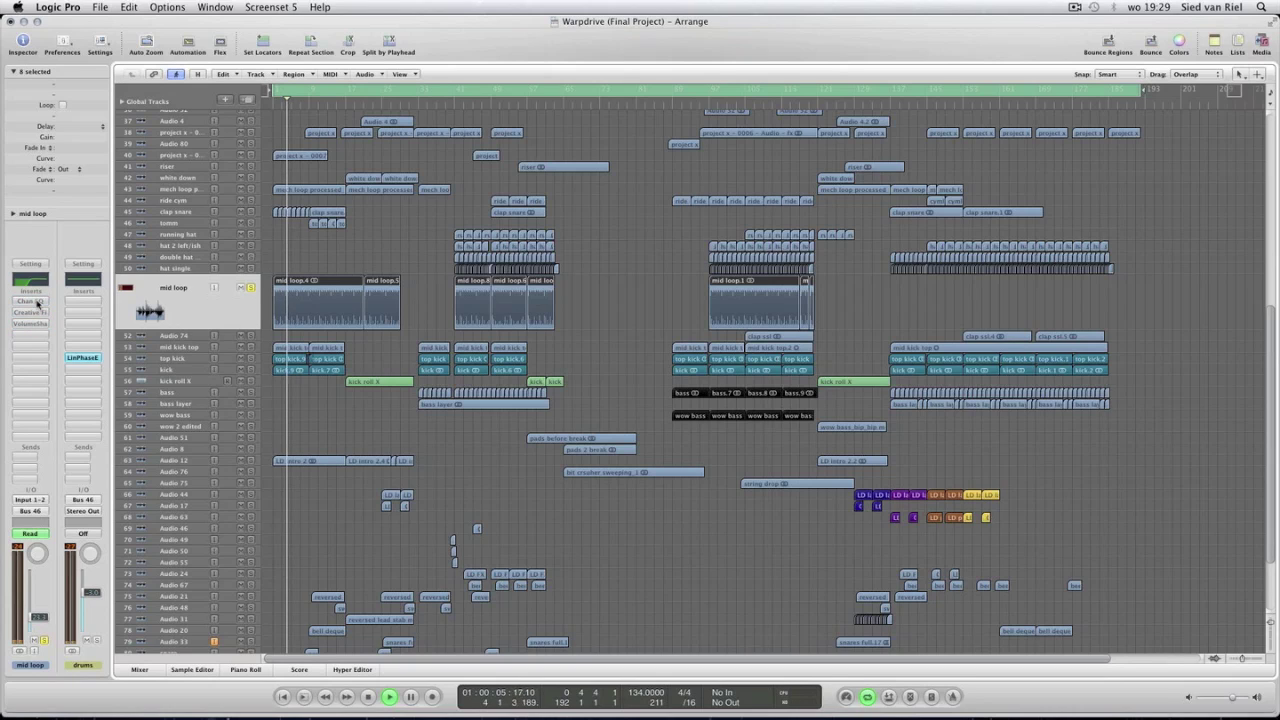
Re-enable the mid loop track's Channel EQ, Creative Filter and VolumeShaper inserts, and inspect the Creative Filter's settings.
left_click(36, 301, "alt")
left_click(36, 312, "alt")
left_click(37, 324, "alt")
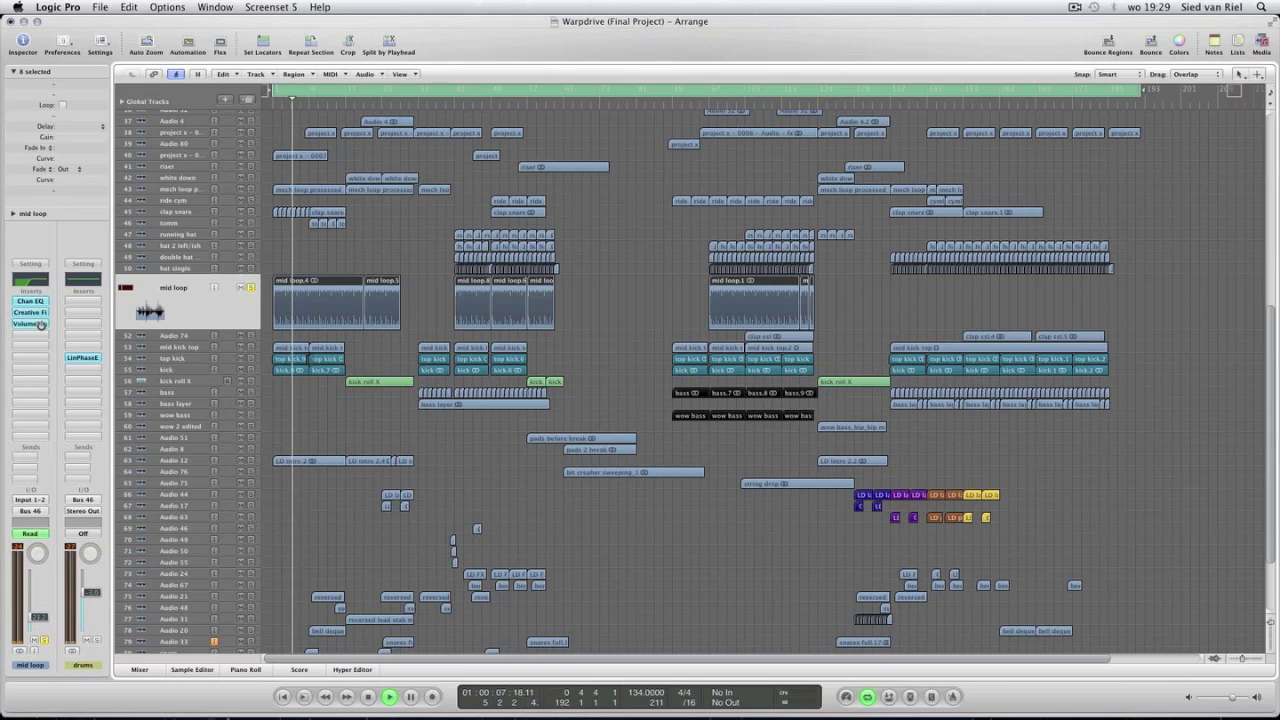
left_click(40, 312)
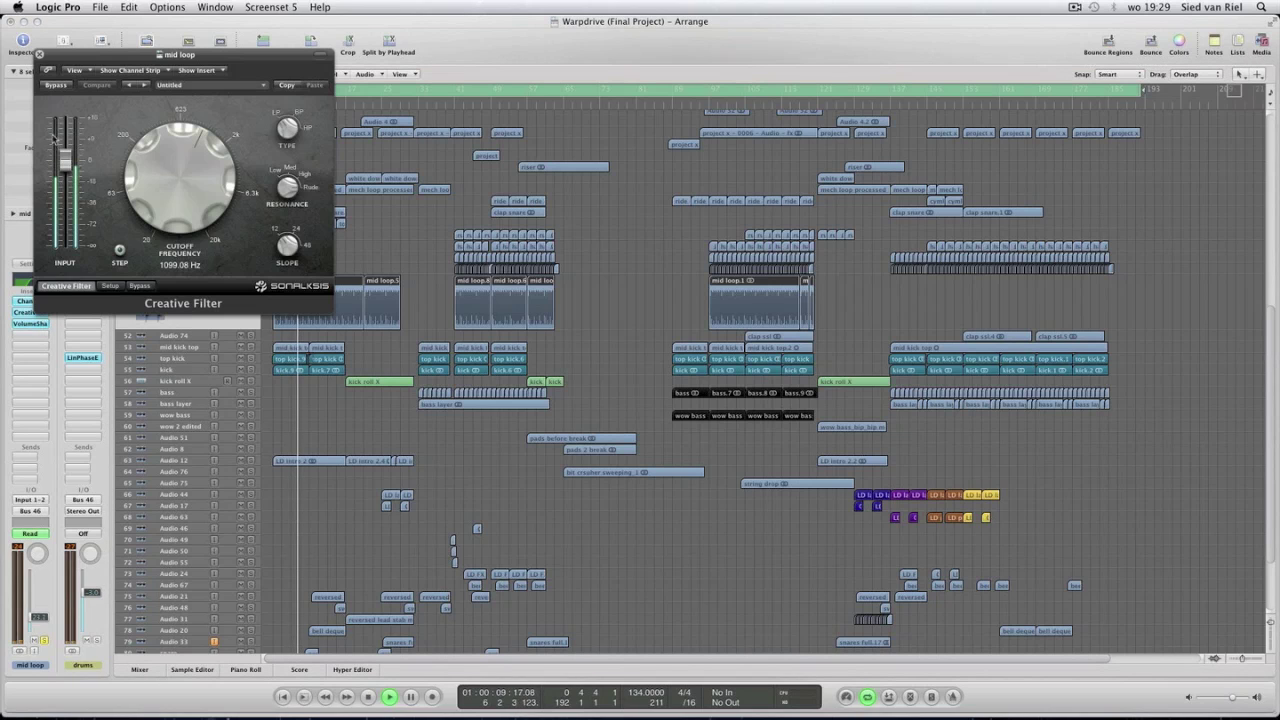
left_click(39, 54)
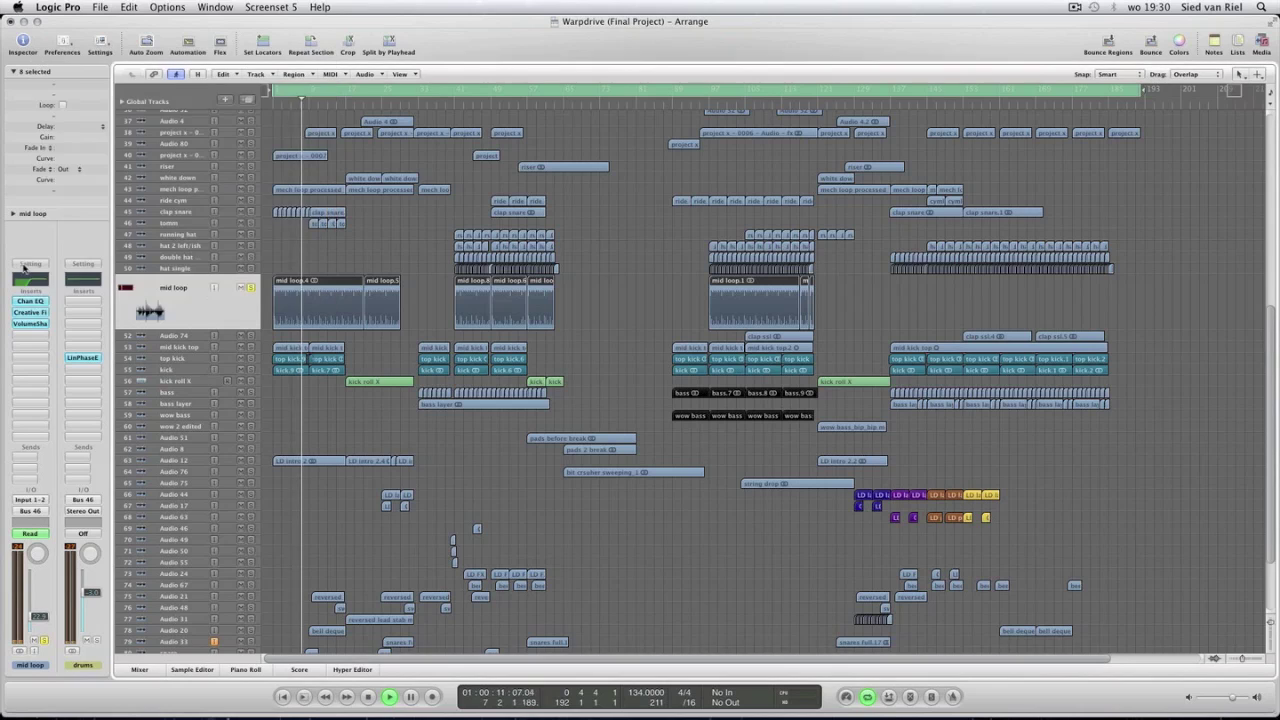
Compare the mid loop with VolumeShaper and then Channel EQ bypassed and re-enabled, and stop playback.
left_click(29, 325, "alt")
left_click(29, 325, "alt")
left_click(30, 301, "alt")
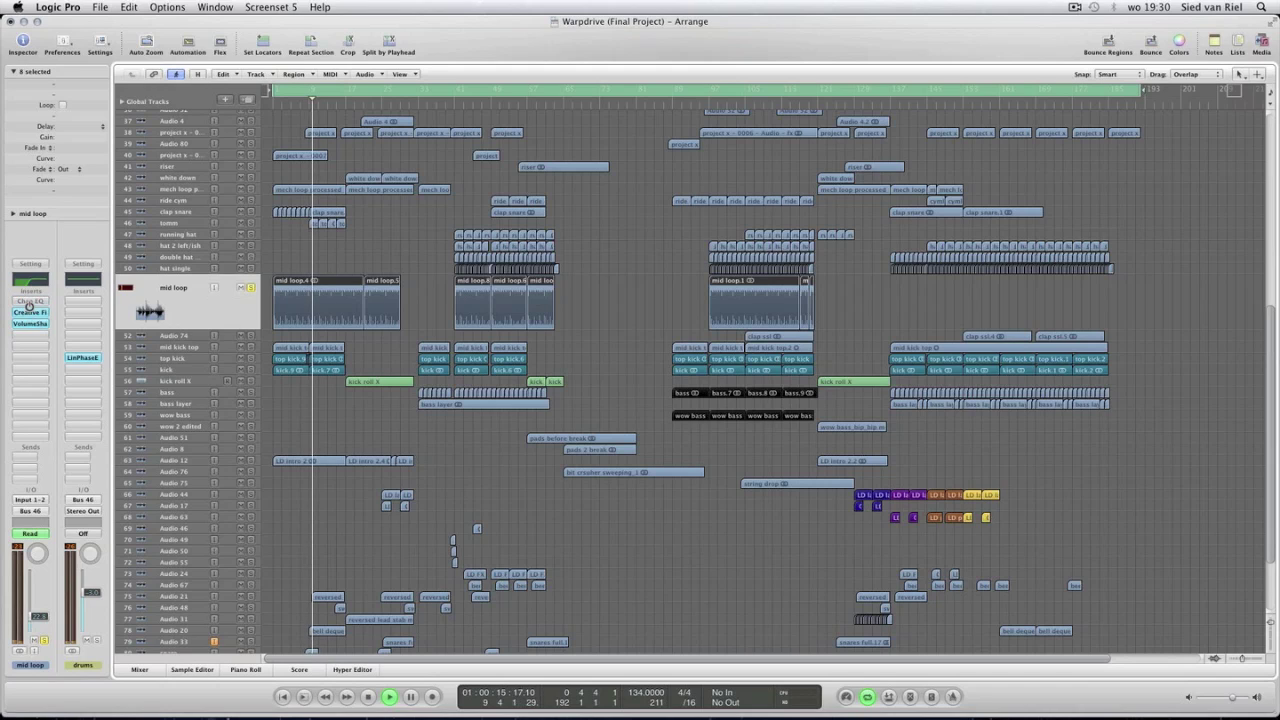
left_click(30, 301, "alt")
key("space")
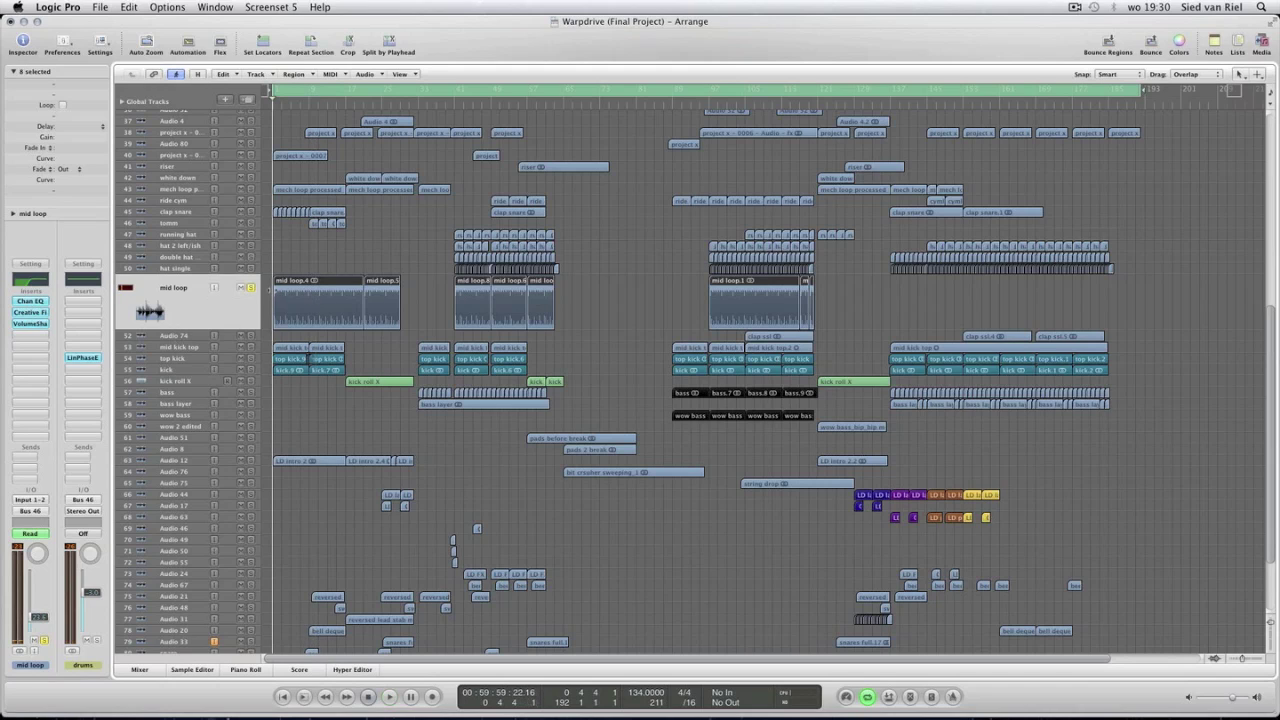
Solo the mech loop processed track 43 and audition it with both Pro-Q 2 inserts and Channel EQ bypassed, then re-enabled one by one.
left_click(192, 189)
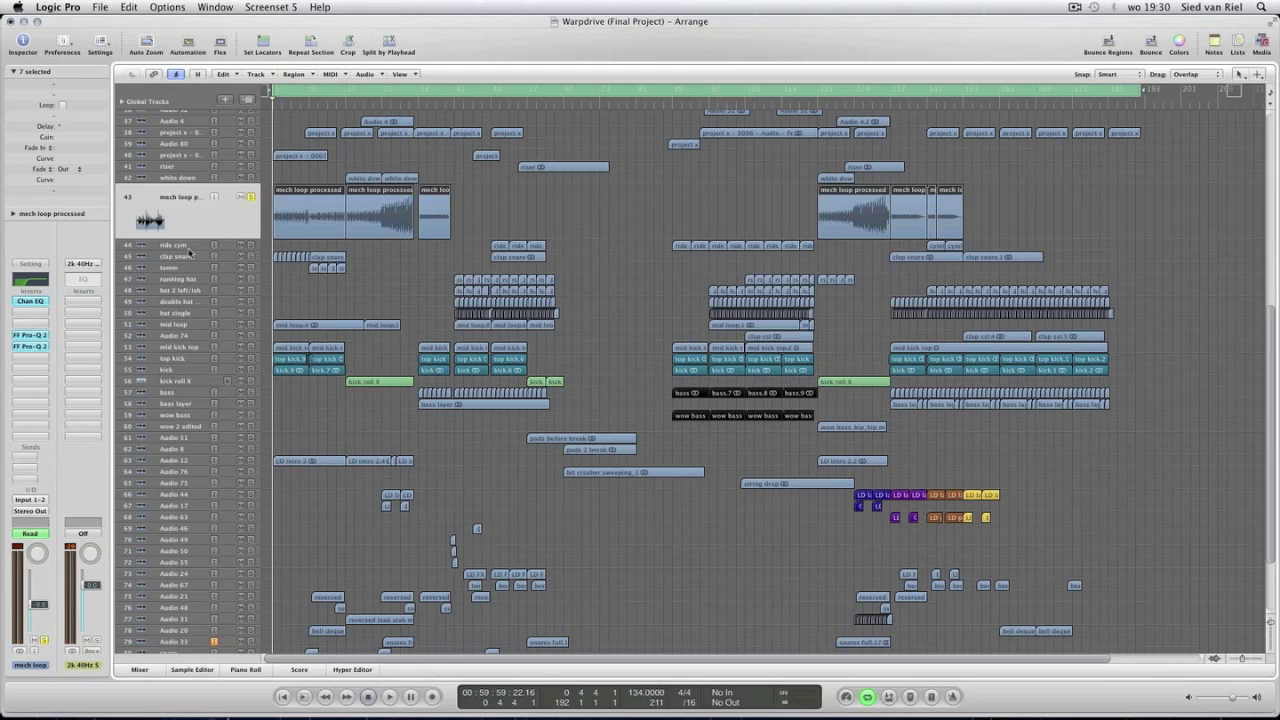
left_click(30, 346, "alt")
left_click(30, 335, "alt")
left_click(32, 301, "alt")
left_click(37, 302, "alt")
left_click(37, 335, "alt")
left_click(37, 346, "alt")
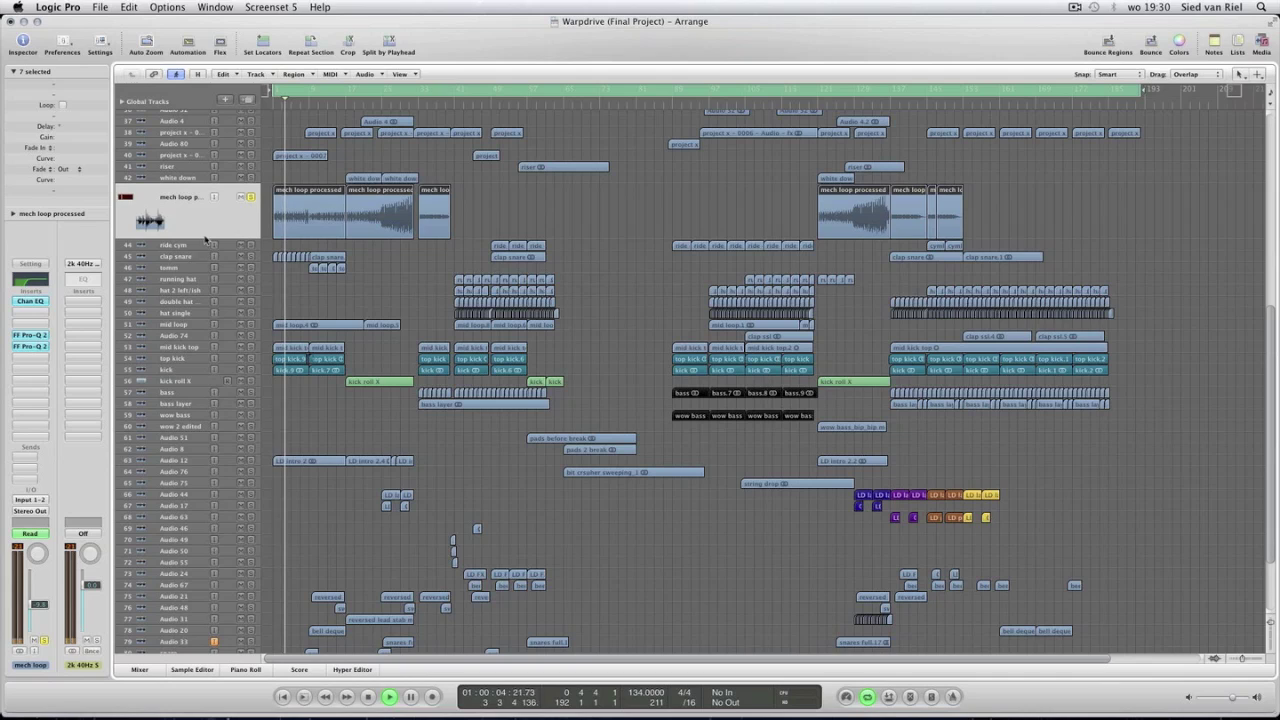
Show track automation to follow the mech loop's volume curve during playback, and return to the project start.
key("a")
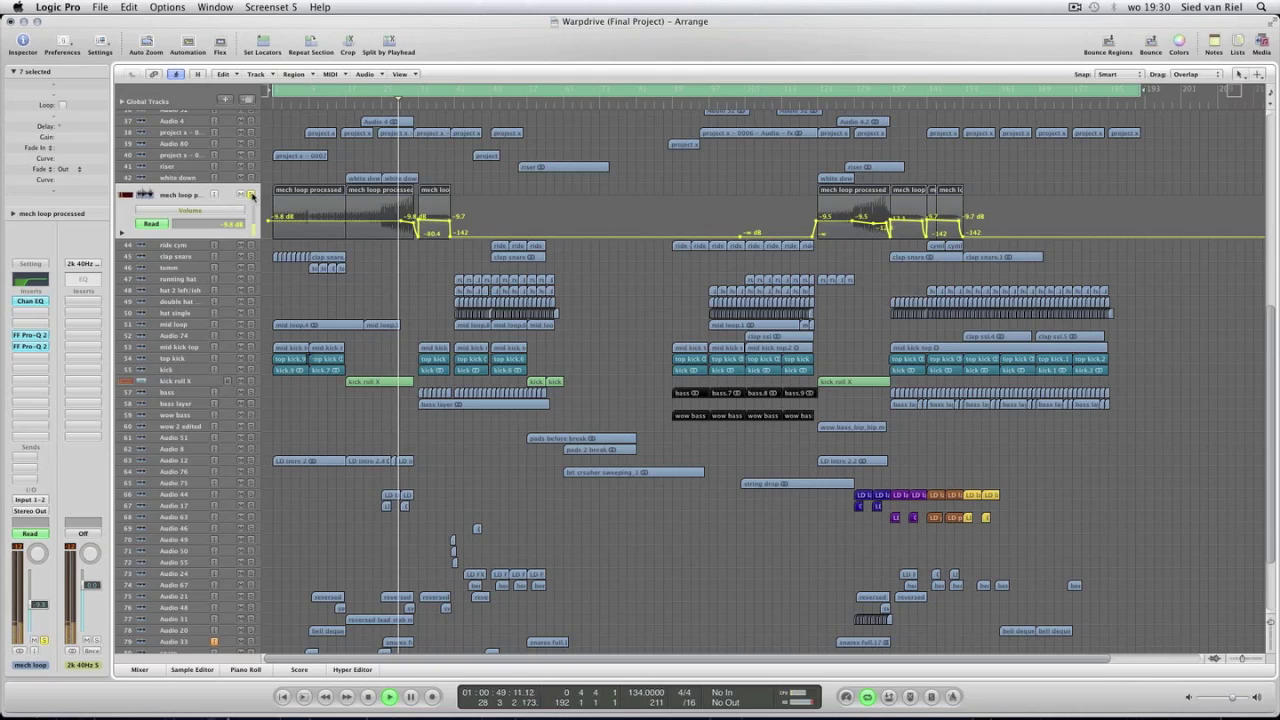
key("Return")
Solo the mid kick top, top kick and kick tracks and play them briefly from the start.
scroll(262, 230, "down", 10)
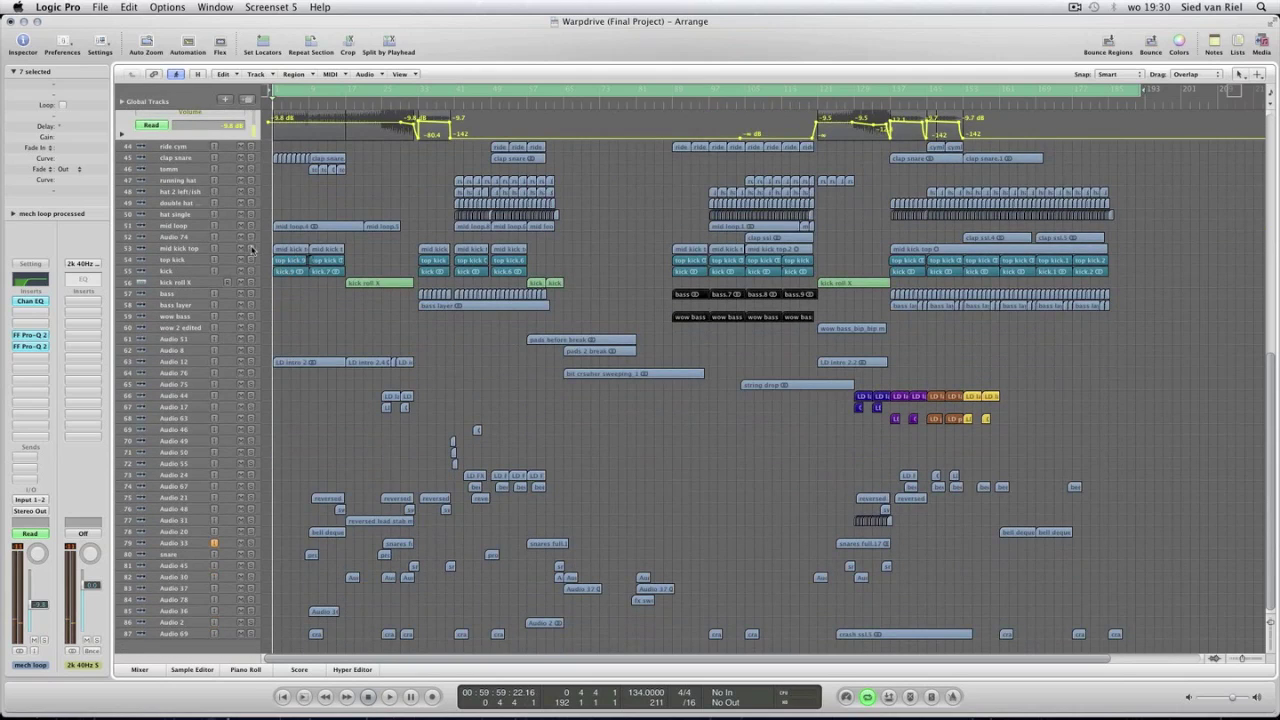
key("space")
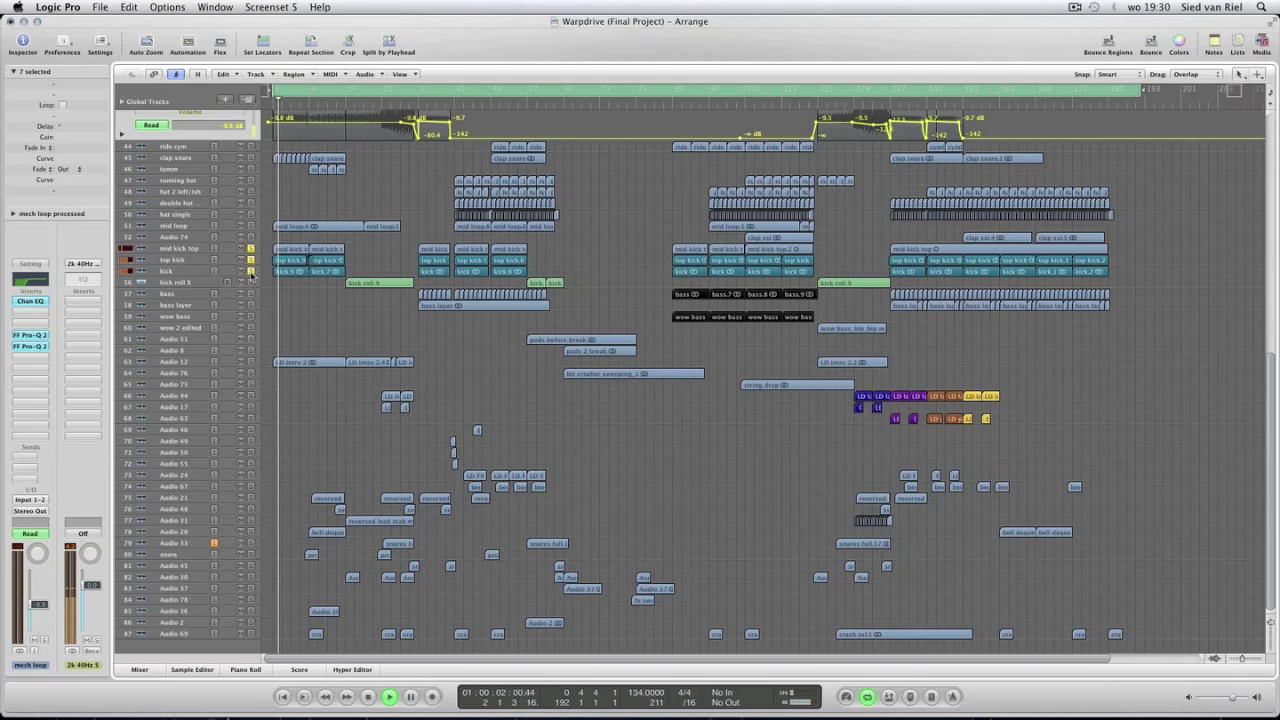
key("space")
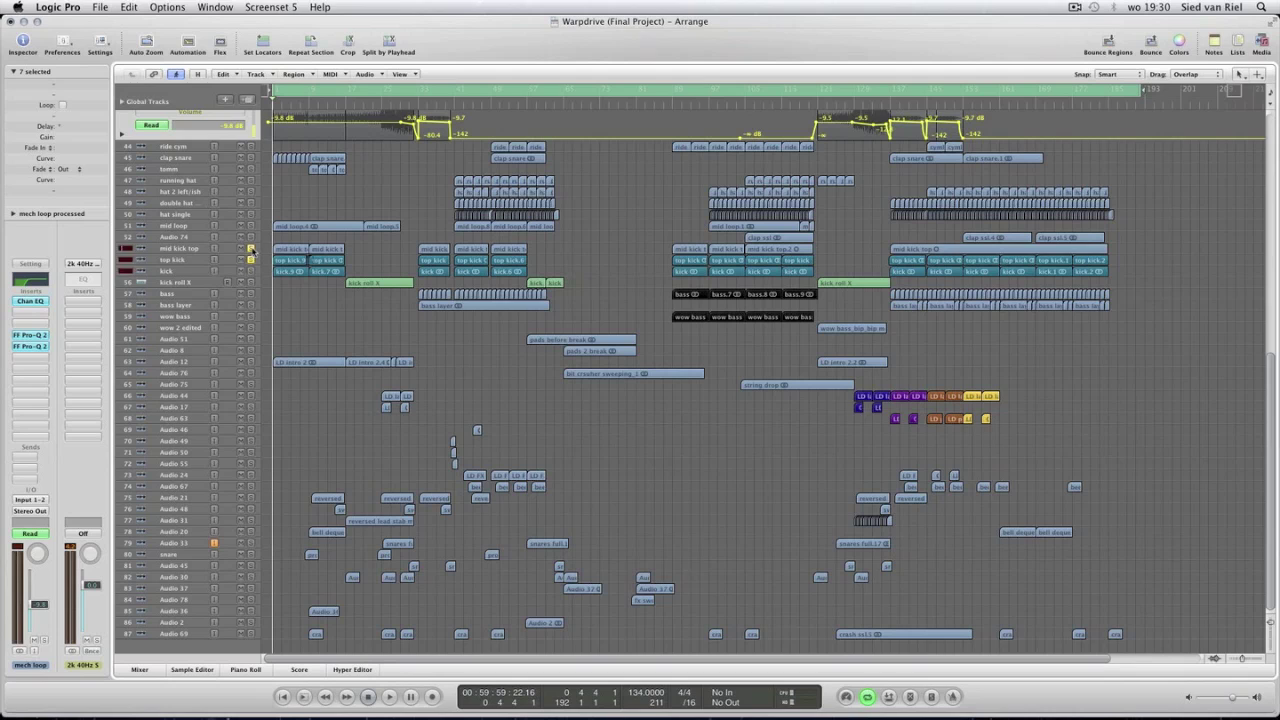
Select and solo Audio 12 to audition the LD intro regions with their volume automation, and return to the start.
left_click(210, 362)
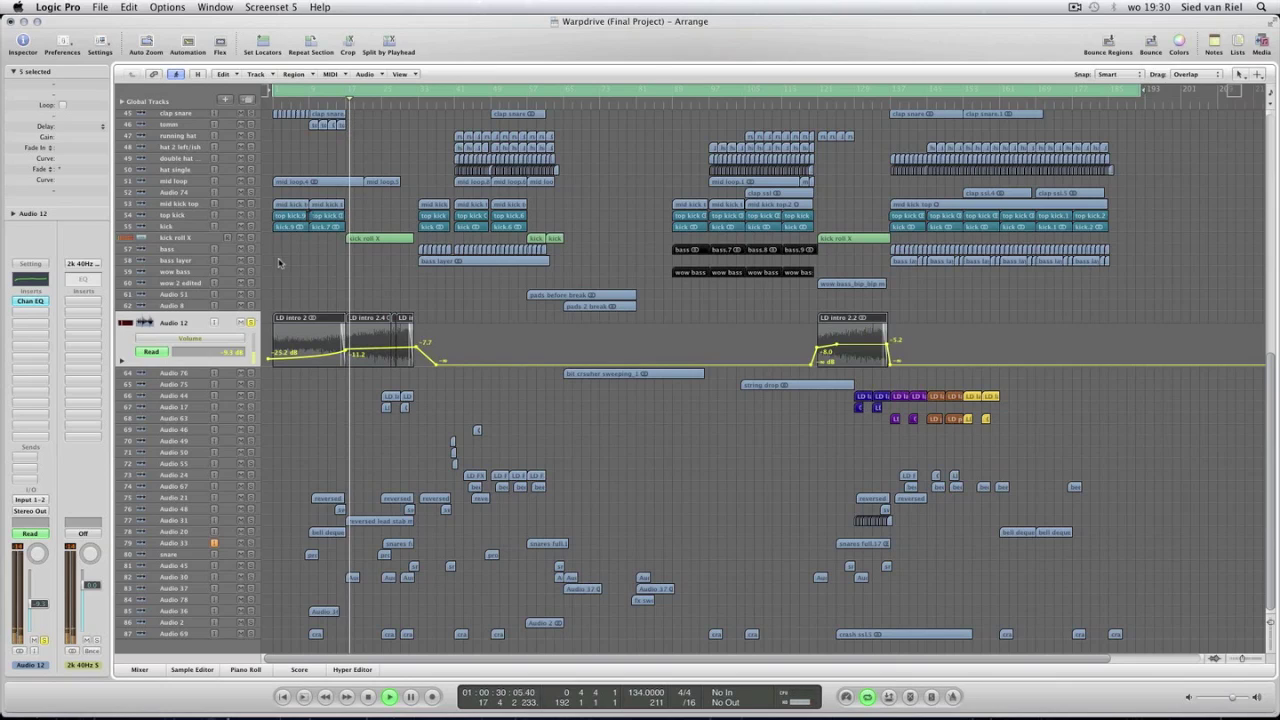
key("space")
key("Return")
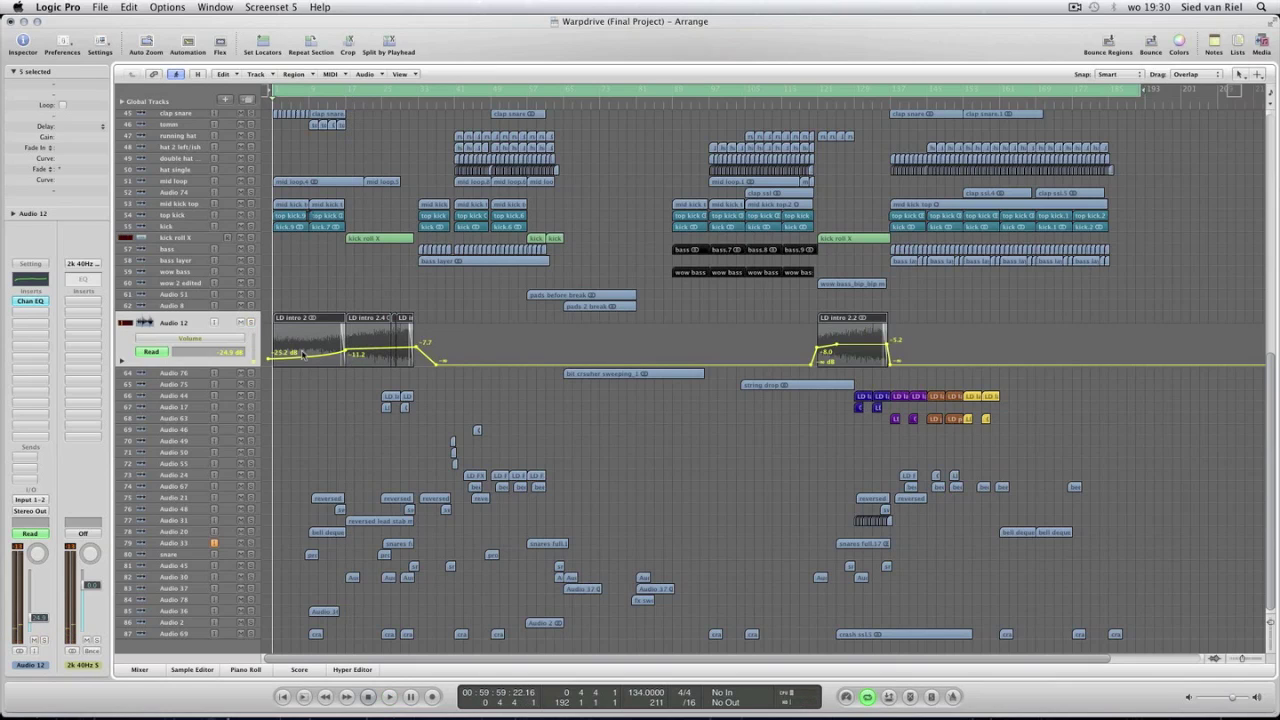
Set the cycle range to bars 25–32 from the regions on Audio 44 and Audio 17, and play both tracks soloed.
left_click_drag(370, 400, 422, 408)
key("super+u")
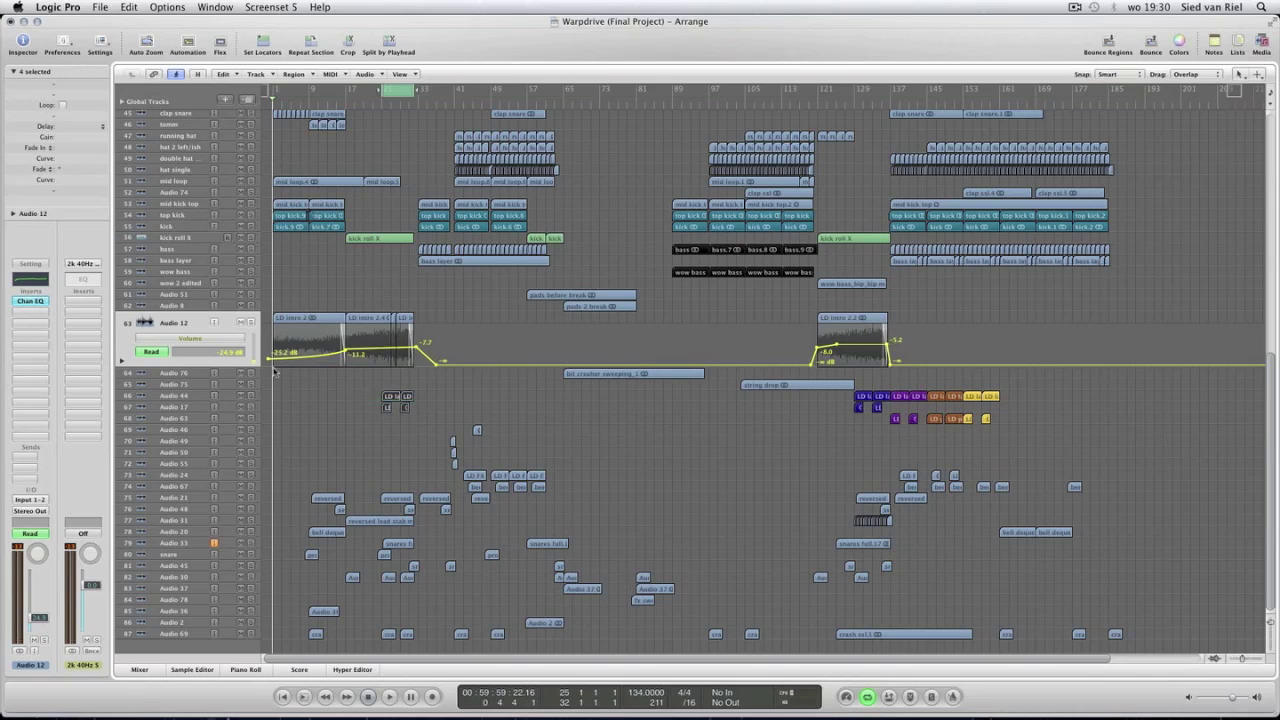
key("space")
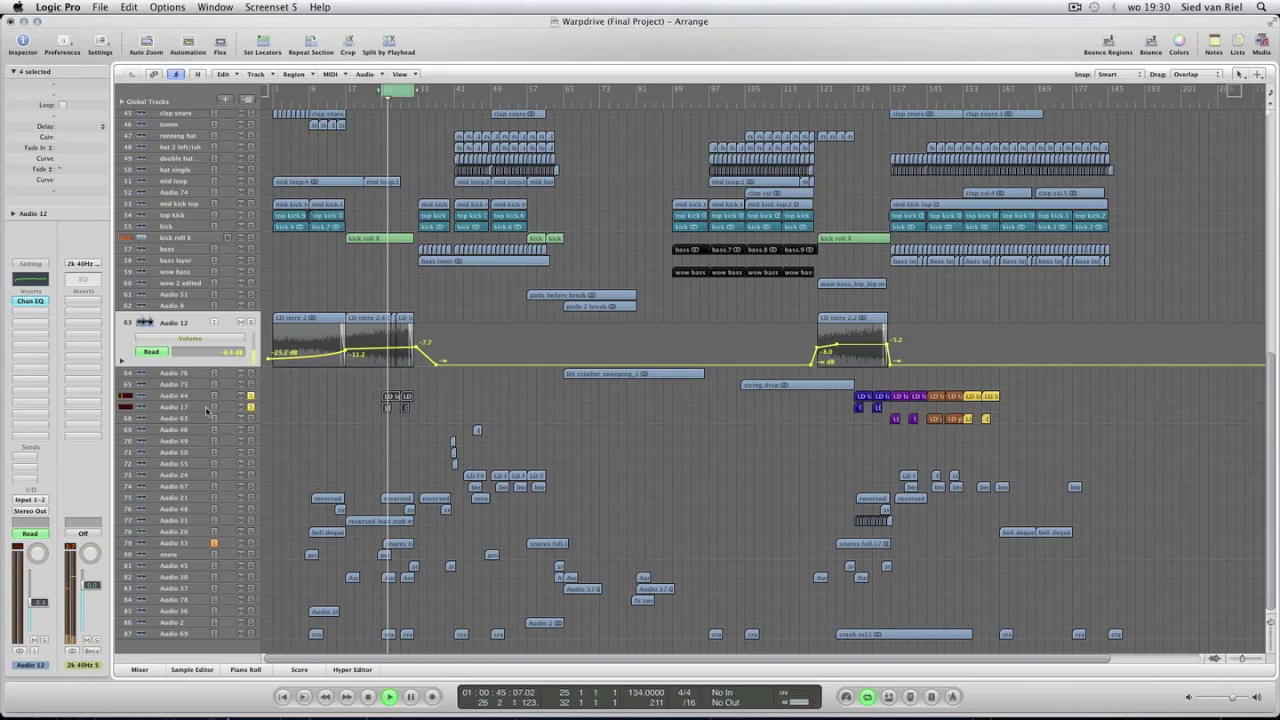
Select Audio 17, stop playback, and inspect the Linear Phase EQ on Aux 15, which its Bus 6 send feeds.
left_click(238, 406)
key("space")
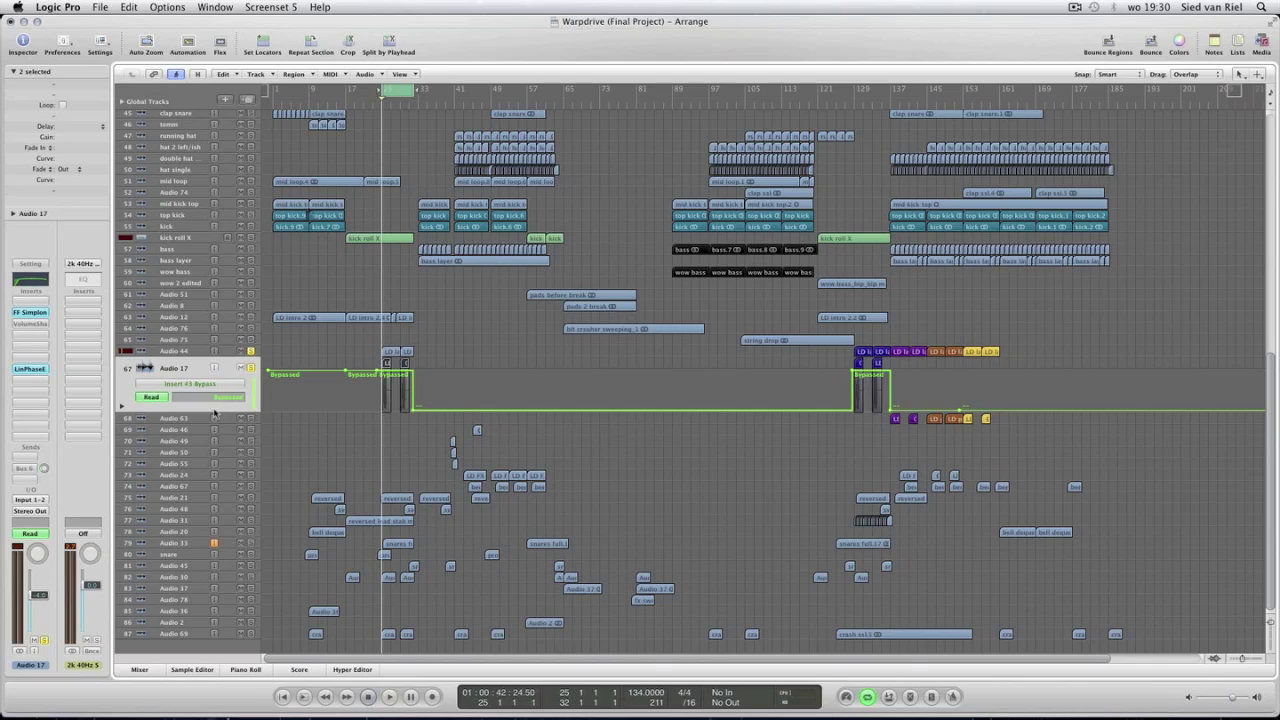
left_click(32, 468)
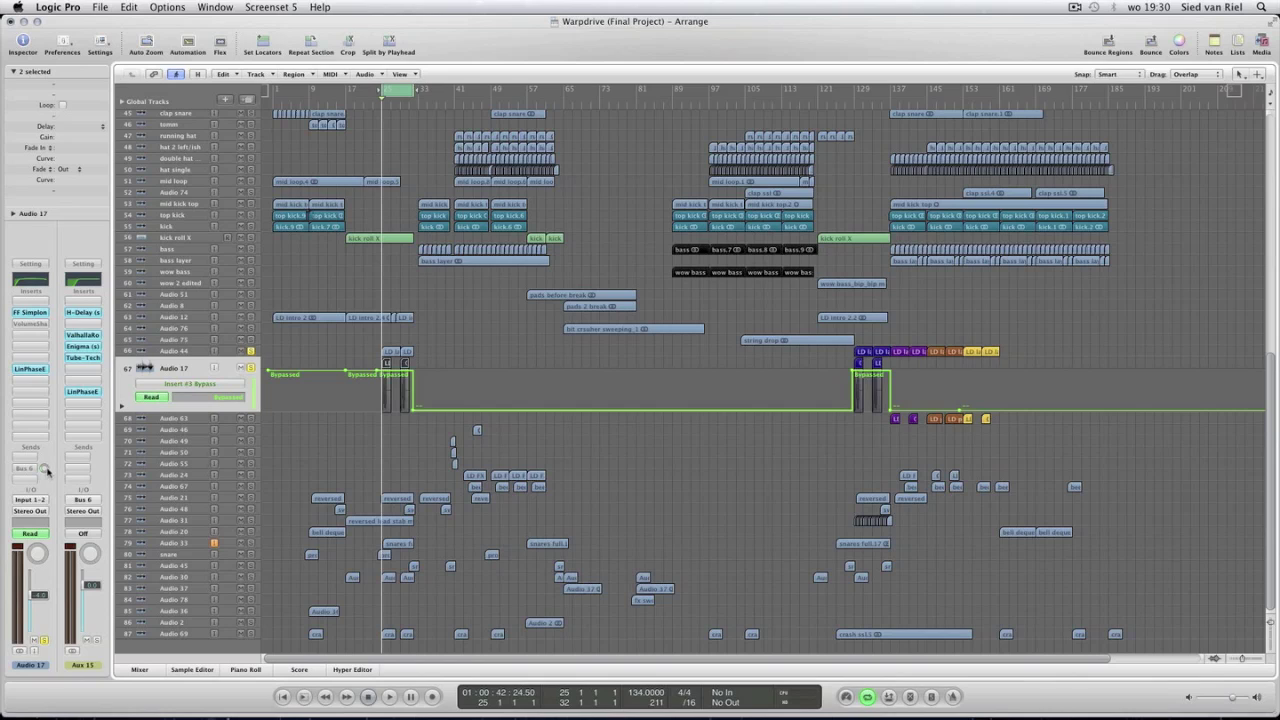
left_click(83, 391)
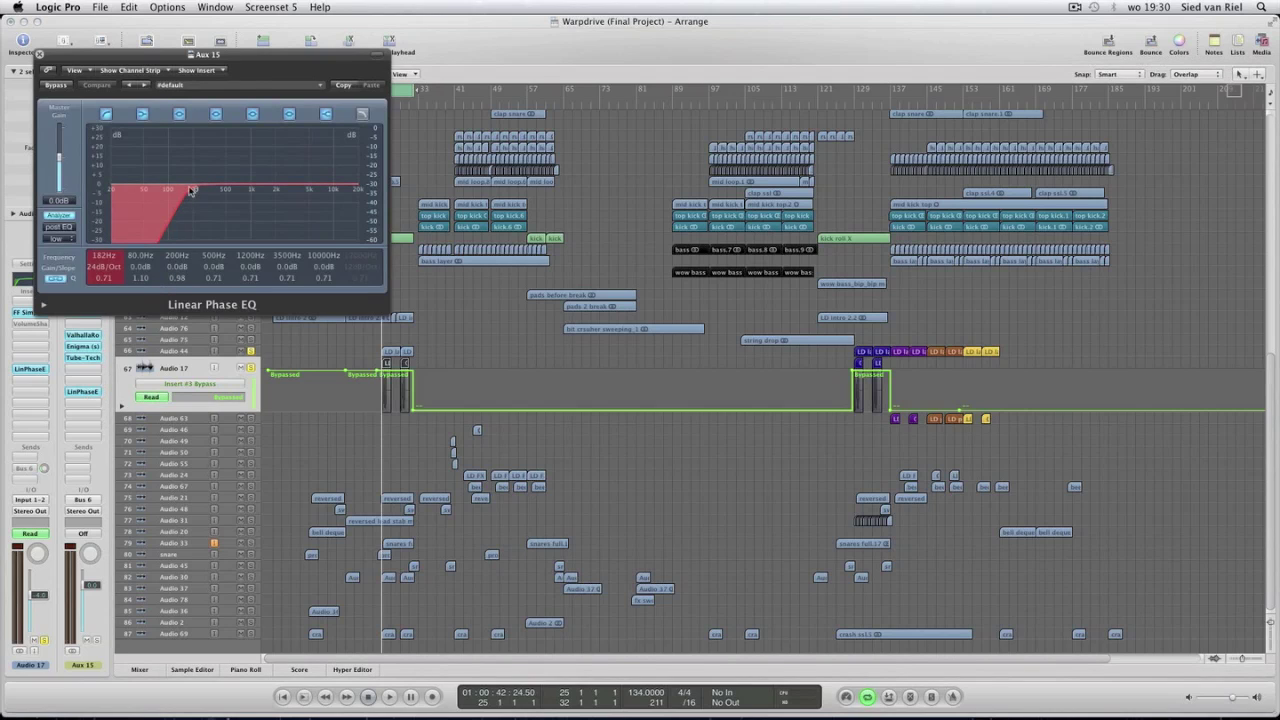
left_click(41, 55)
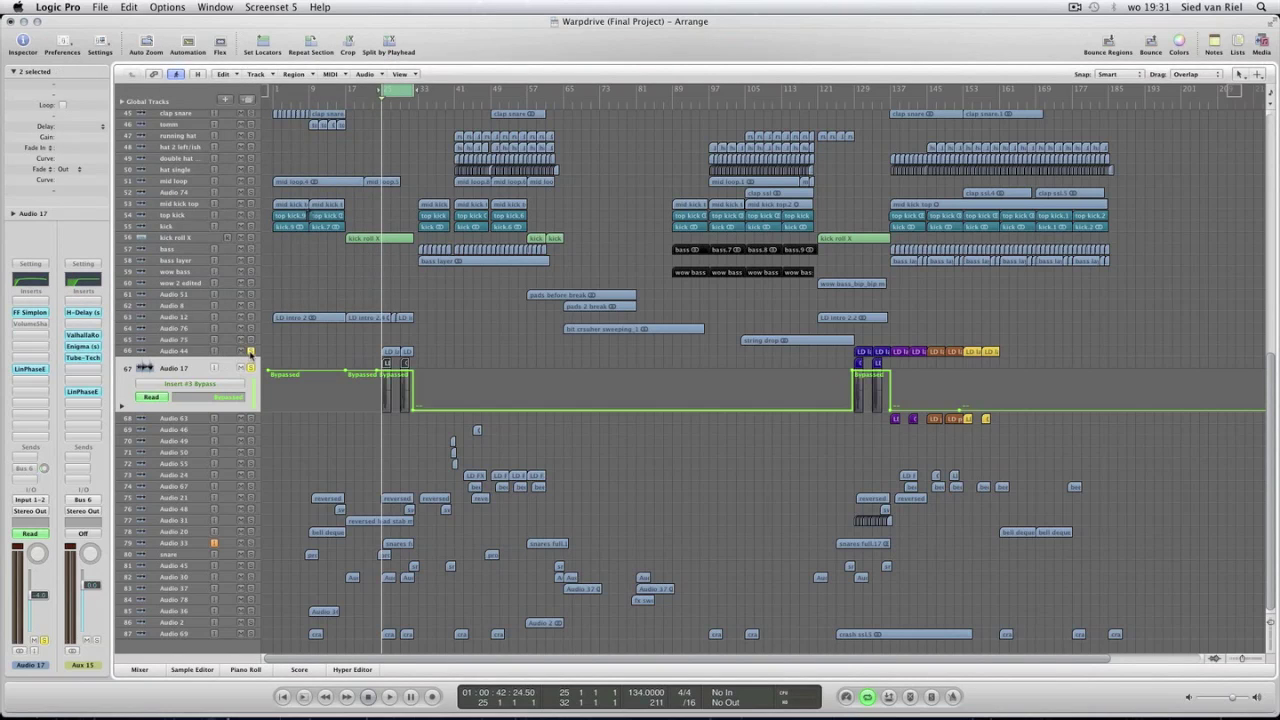
Enable Audio 17's Bus 6 send, audition the track alone and together with Audio 44, and select Audio 44.
key("space")
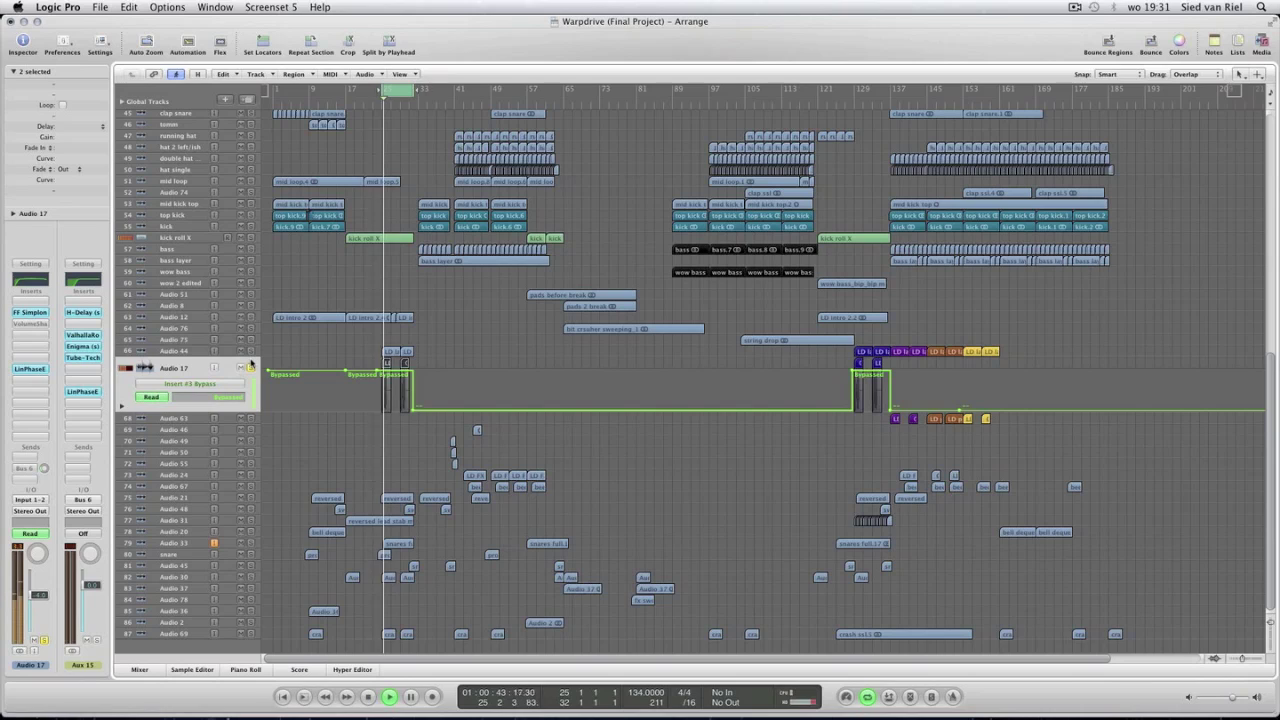
key("space")
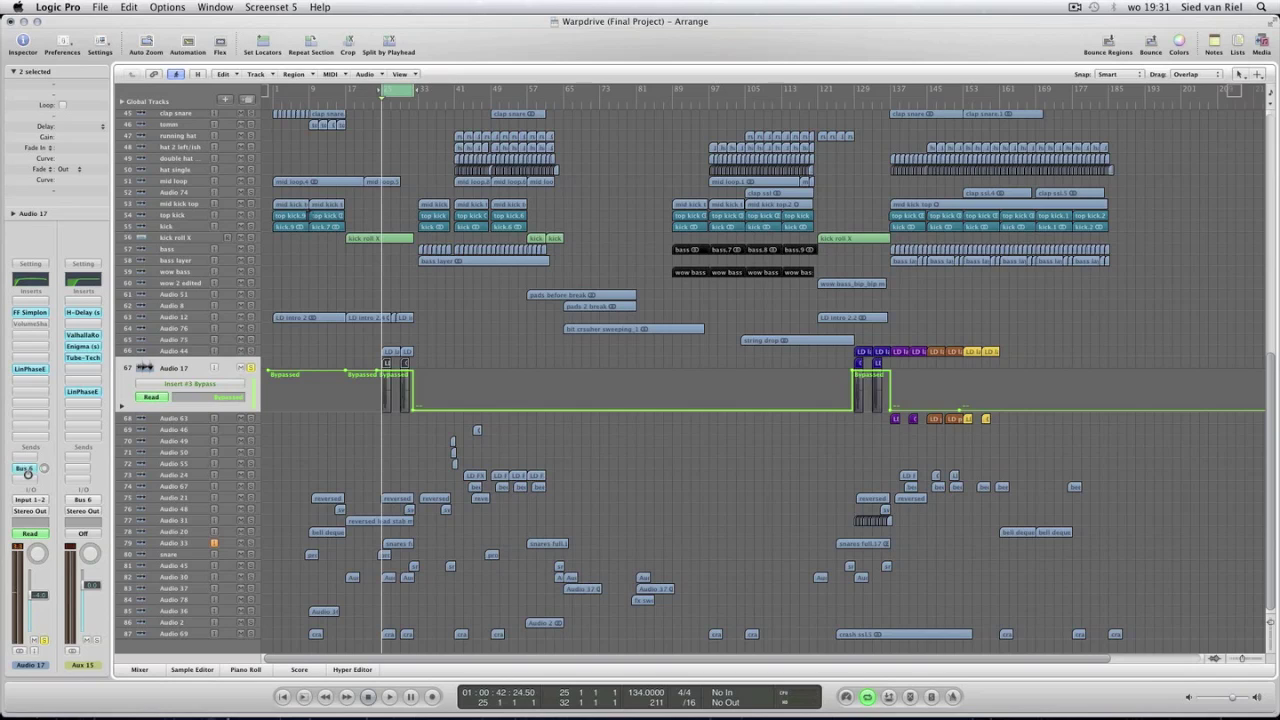
key("space")
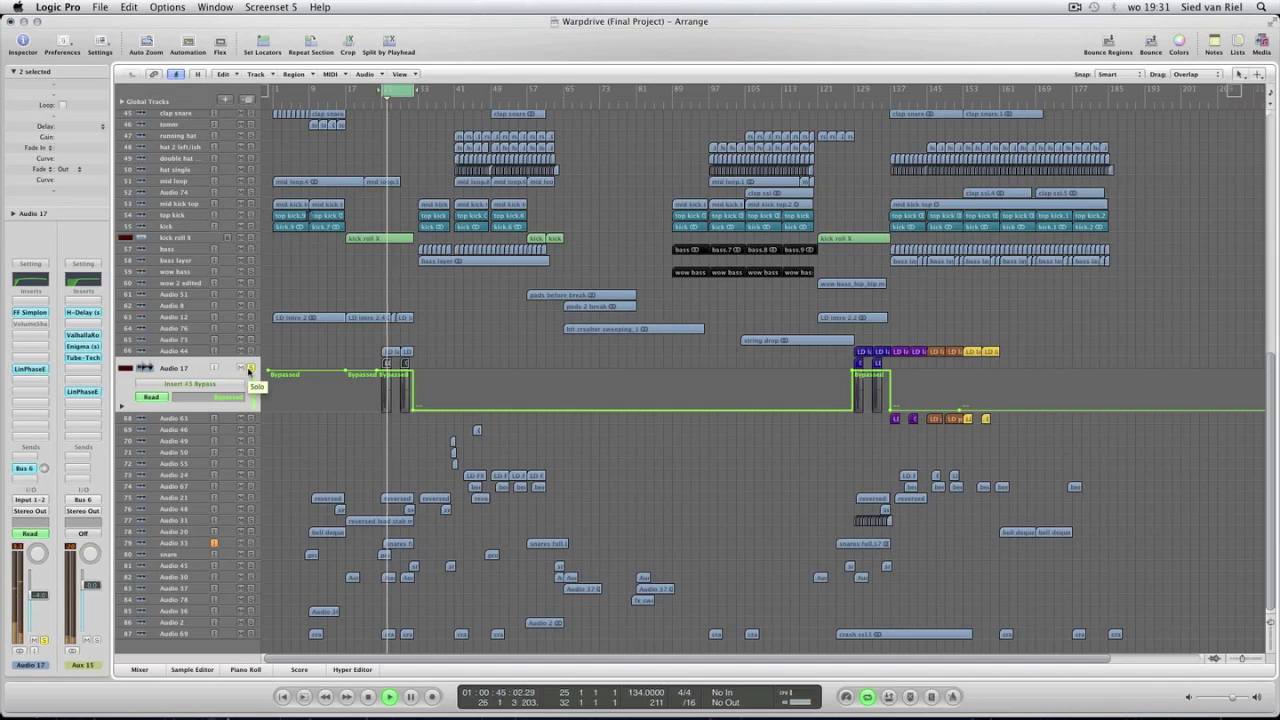
left_click(251, 352)
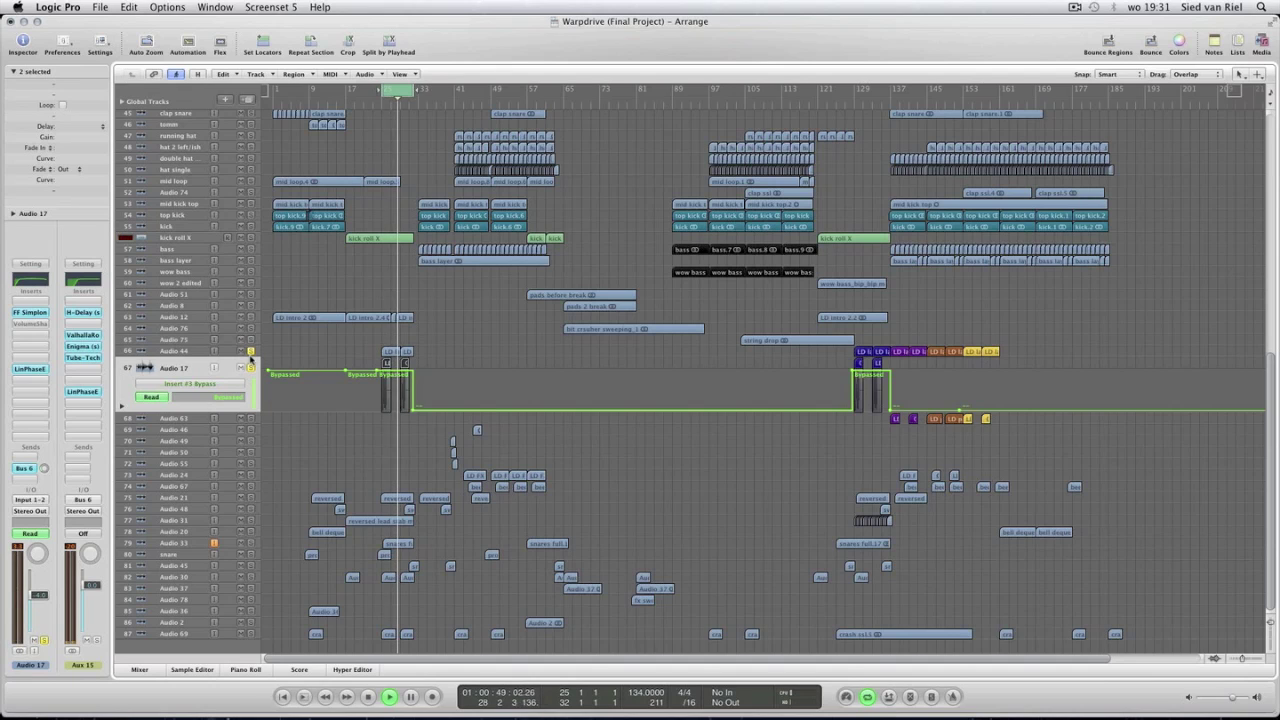
left_click(180, 351)
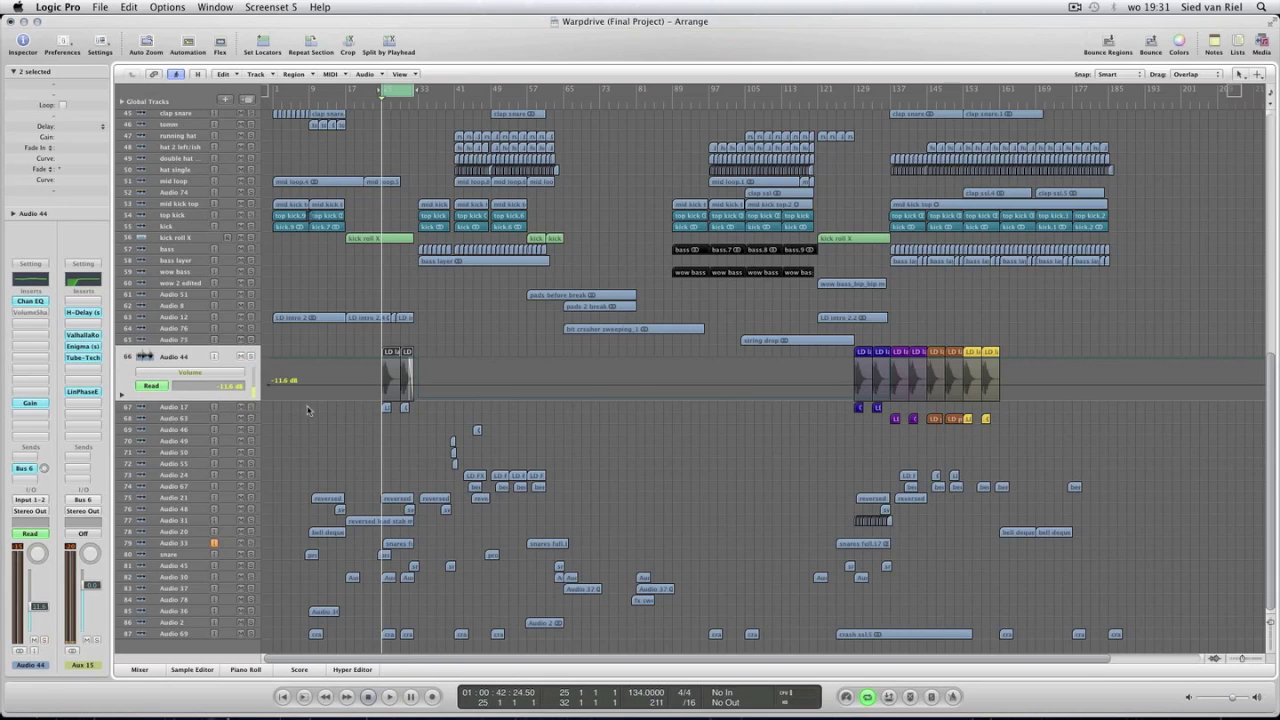
Select the reversed lead stab region at bar 25 on Audio 21 and enlarge the timeline around it.
left_click_drag(286, 500, 975, 645)
left_click(365, 501)
left_click(185, 498)
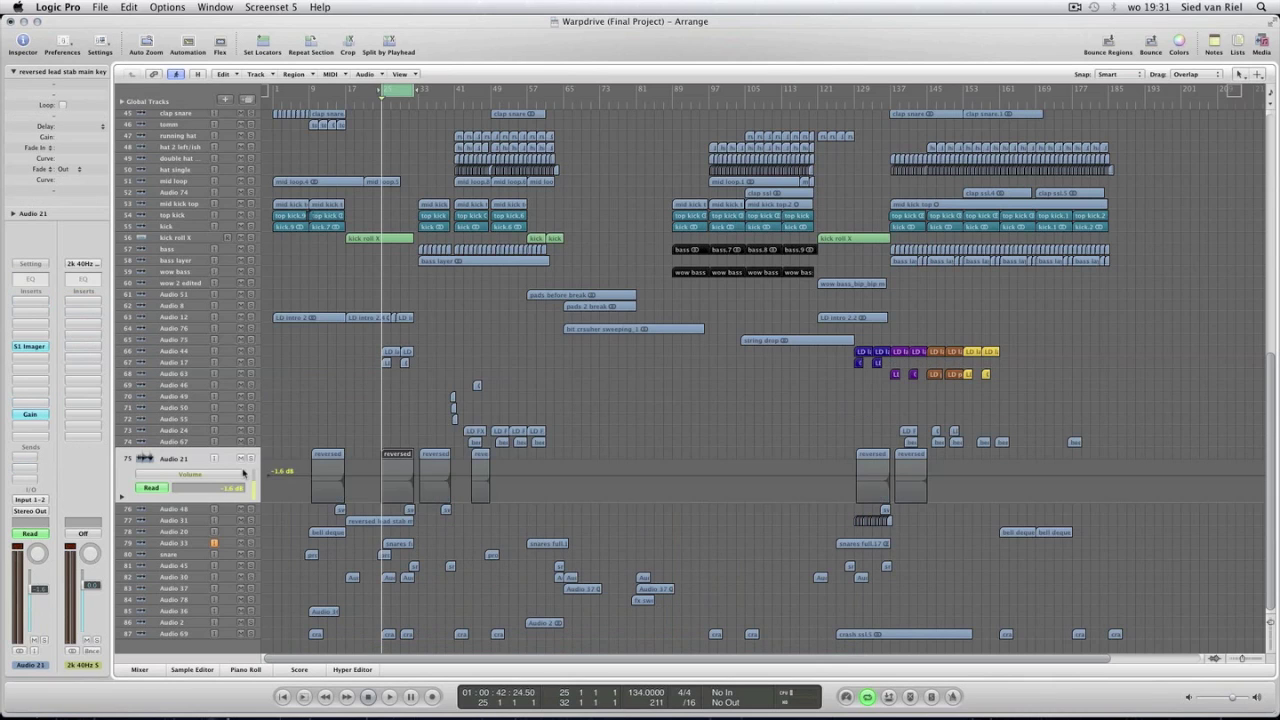
key("super+Right")
key("super+Right")
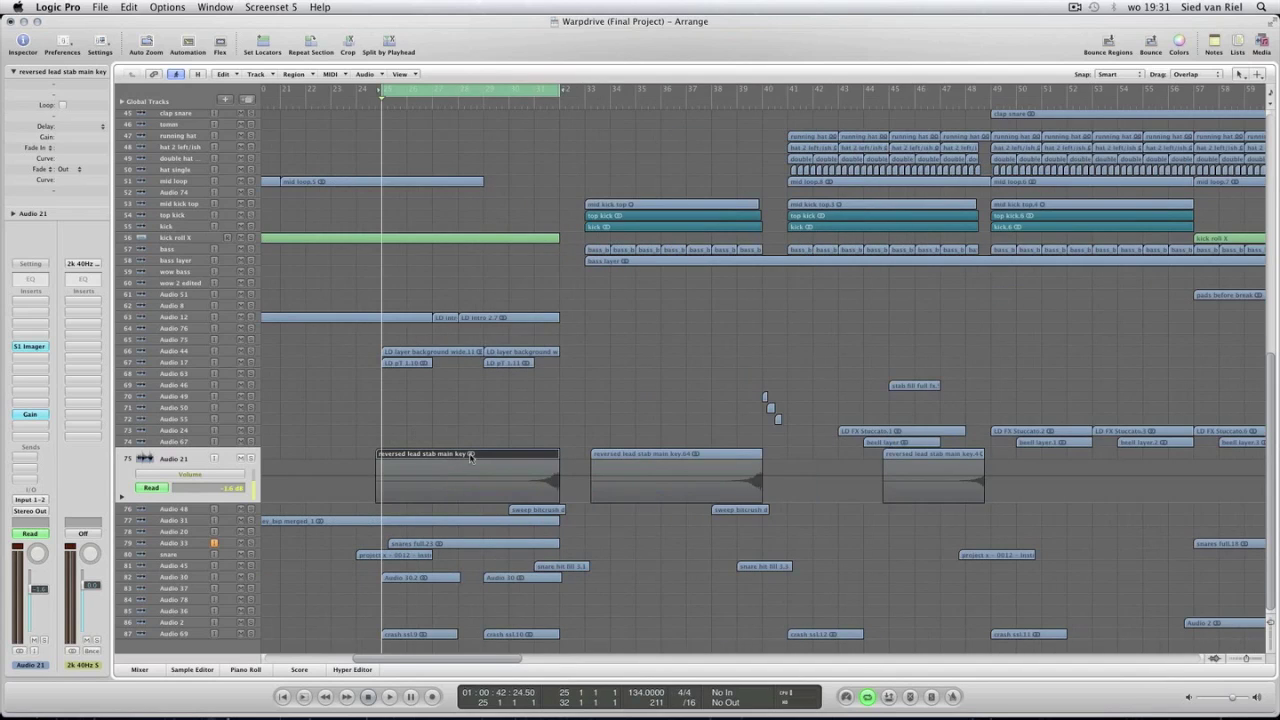
Select Audio 48, highlight its sweep bitcrush region before bar 32 together with the reversed lead stab above, and deselect them.
left_click(204, 509)
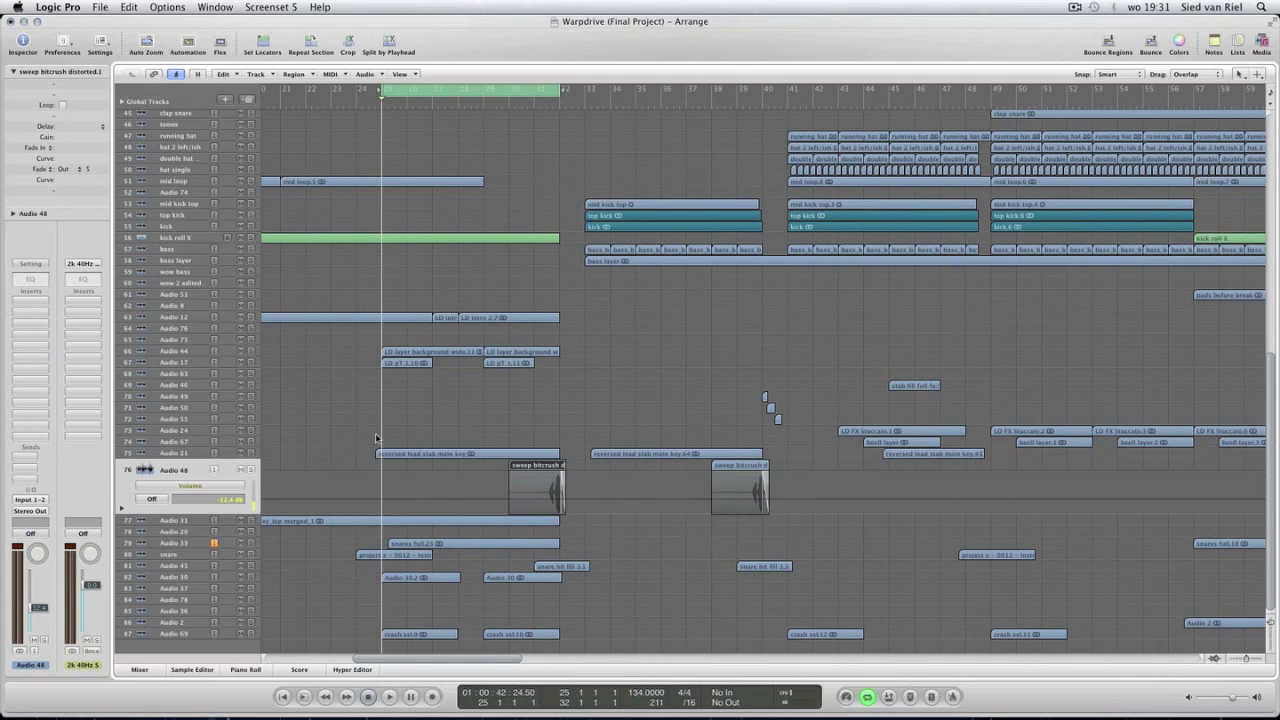
left_click_drag(534, 431, 549, 488)
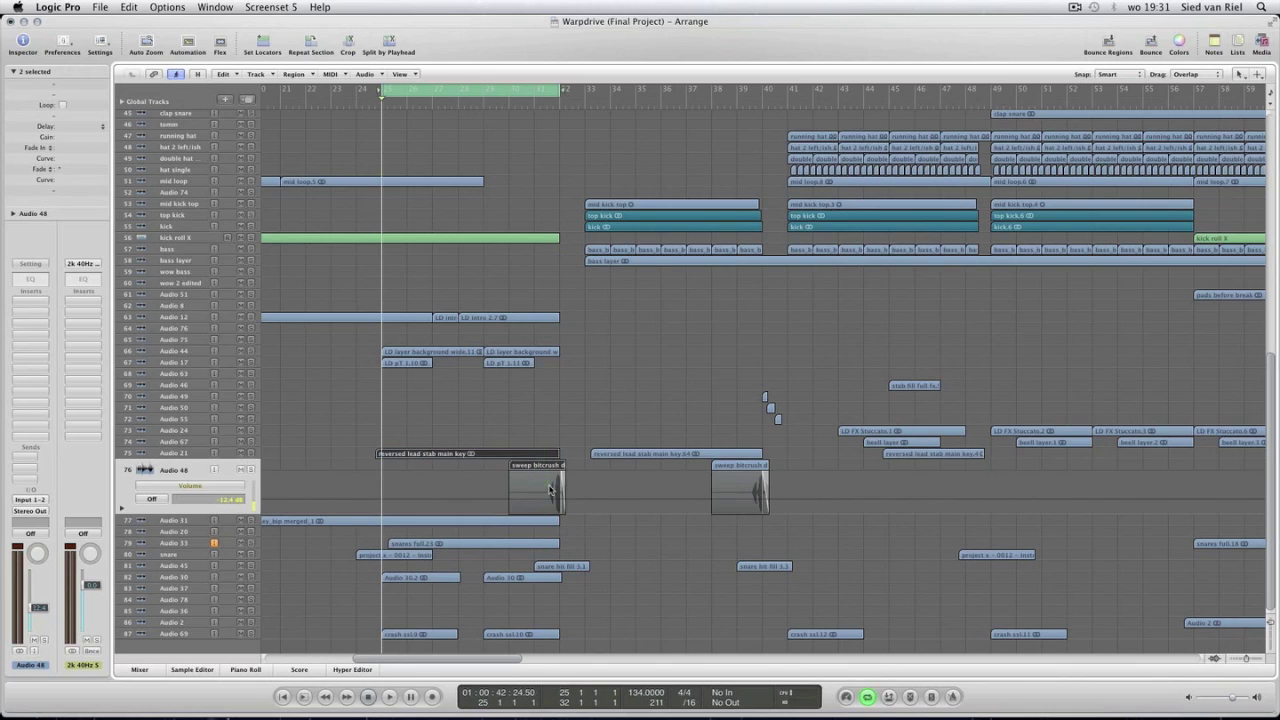
left_click(577, 541)
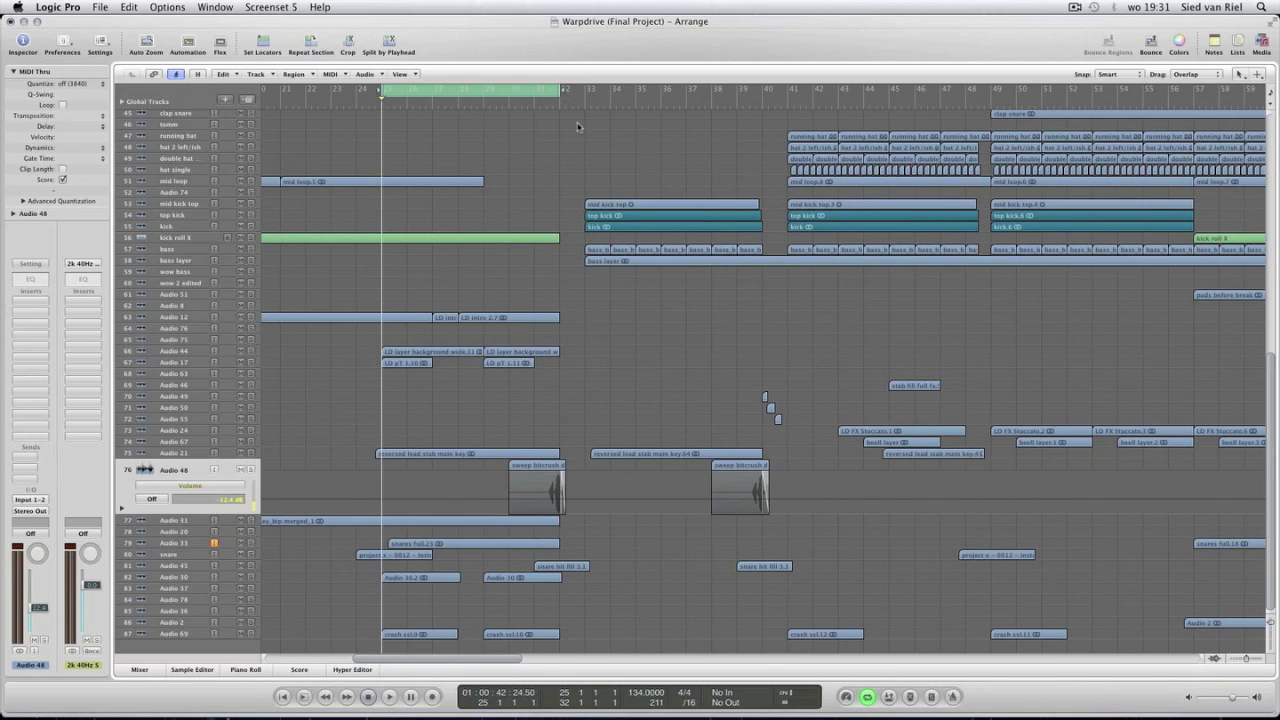
Extend the end of the cycle range to bar 37 and play the section with all tracks.
left_click_drag(560, 90, 621, 141)
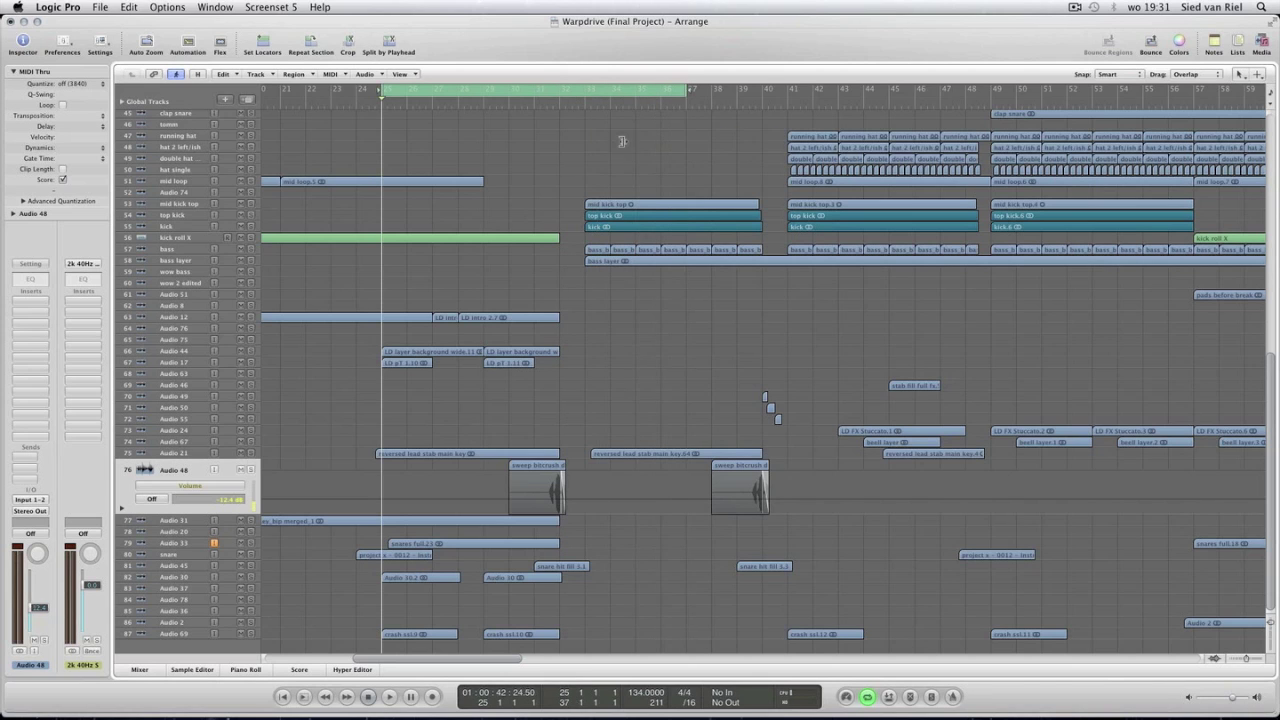
scroll(409, 265, "up", 10)
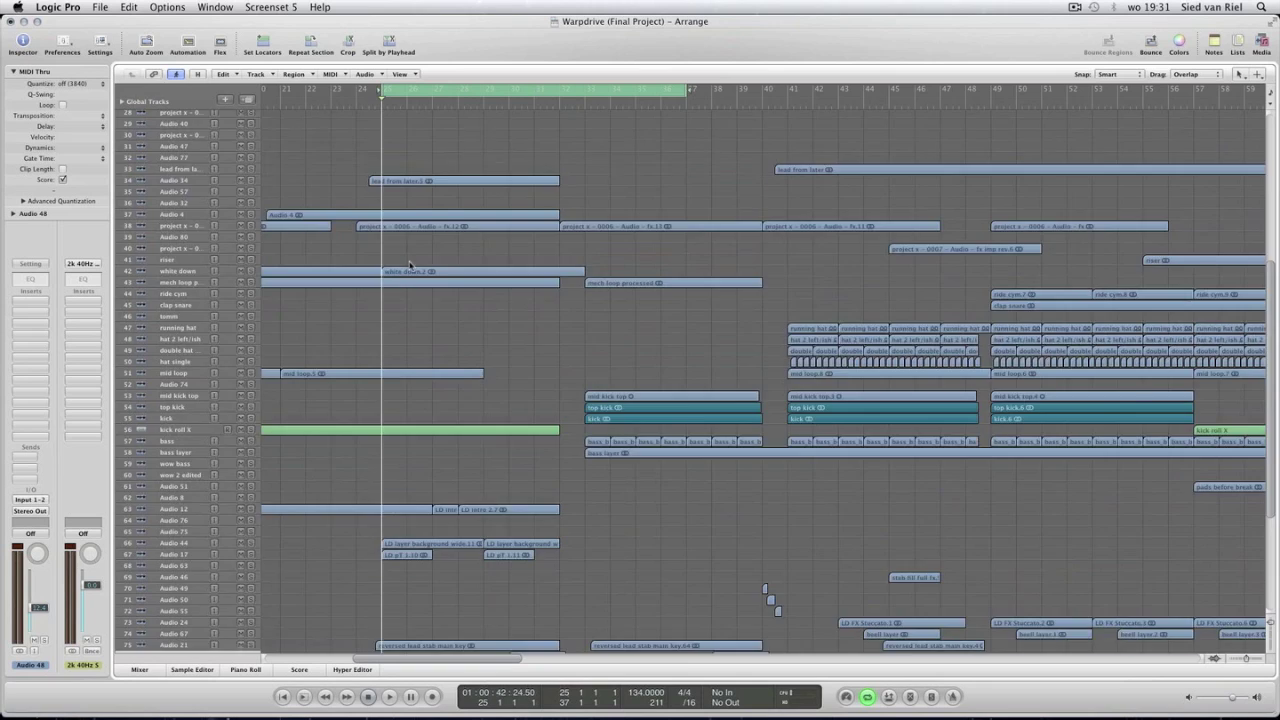
scroll(409, 265, "down", 10)
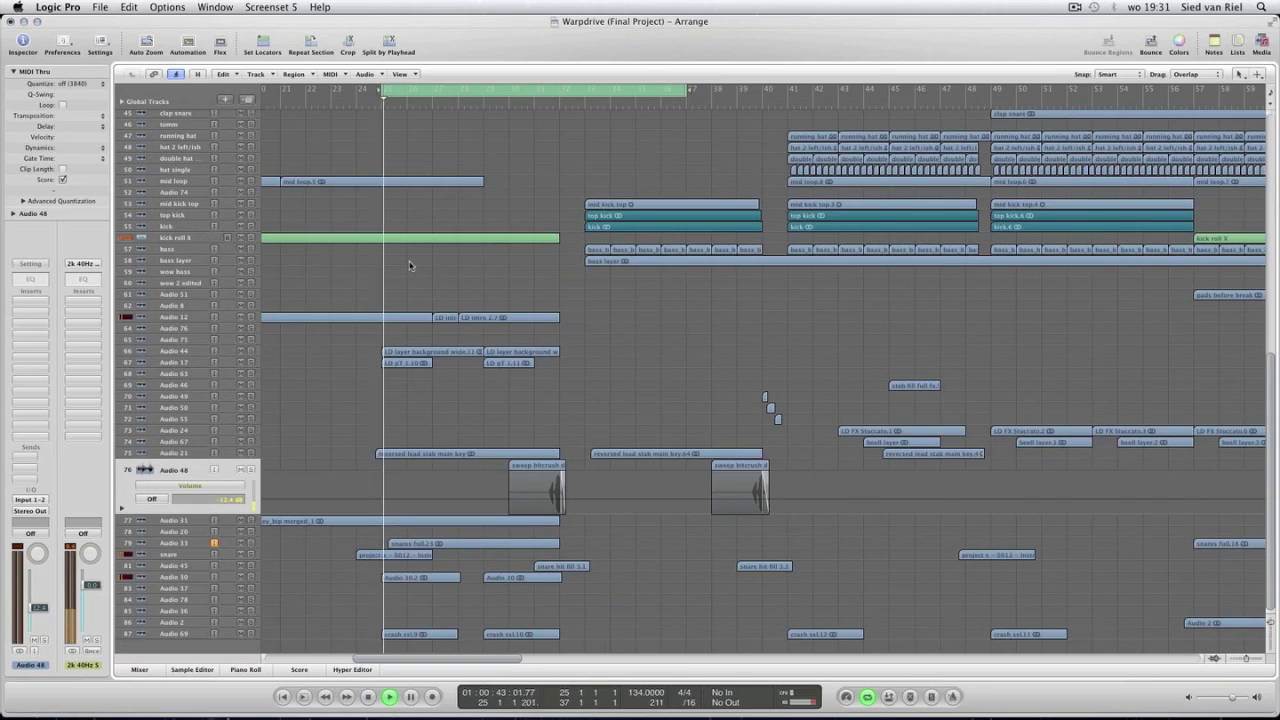
Select the kick roll X track 56 and mute it during playback.
key("super+Left")
key("super+Left")
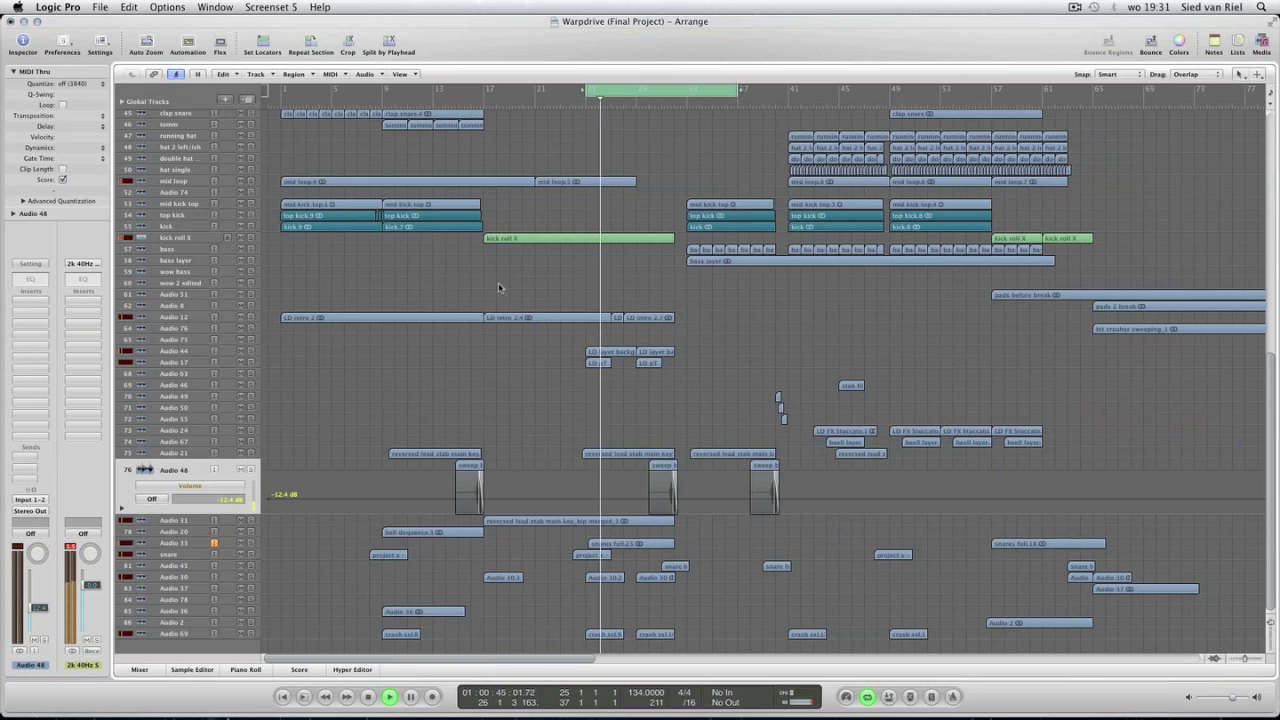
scroll(419, 403, "up", 5)
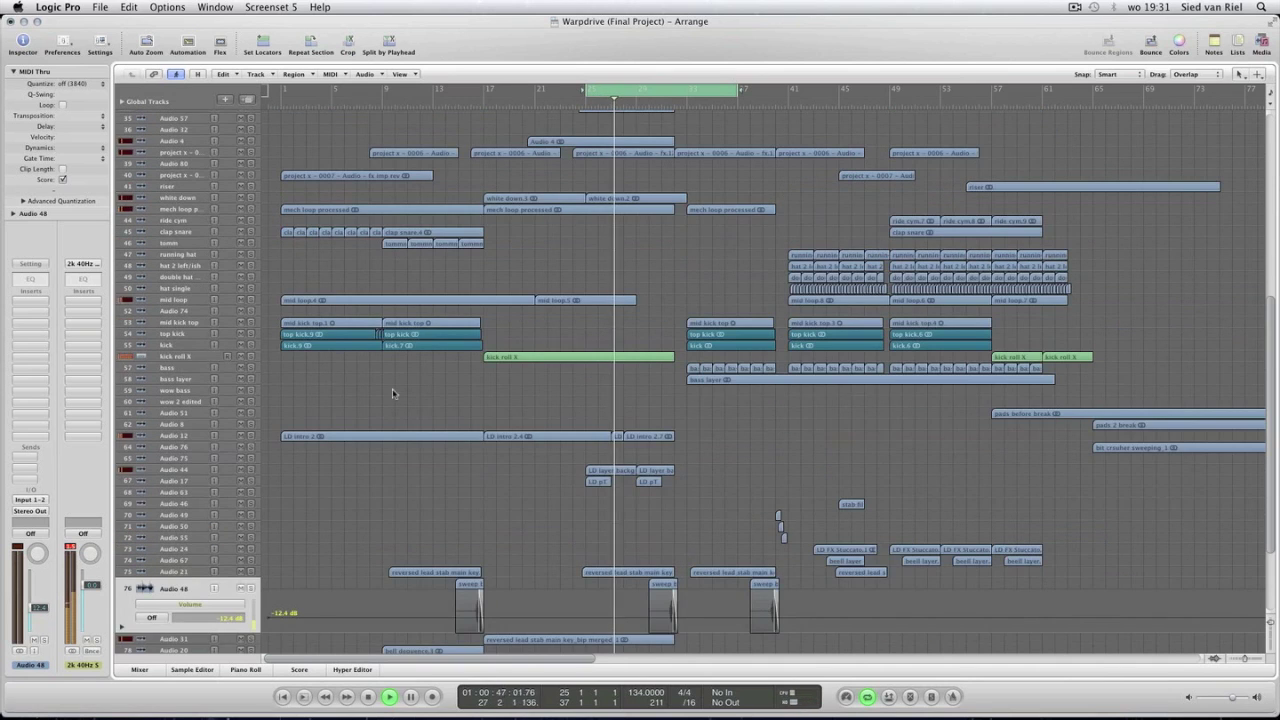
left_click(243, 362)
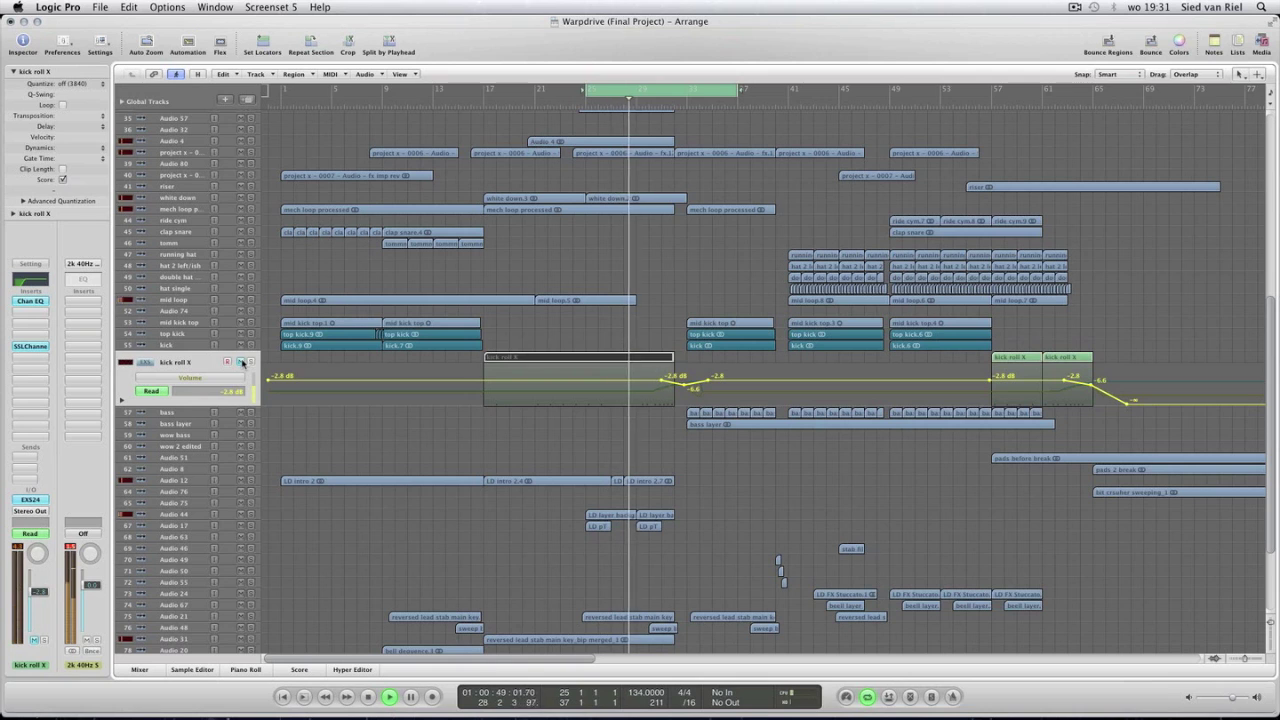
Inspect the kick roll X region starting at bar 17 in the Piano Roll, highlighting all its notes before closing the editor.
double_click(569, 362)
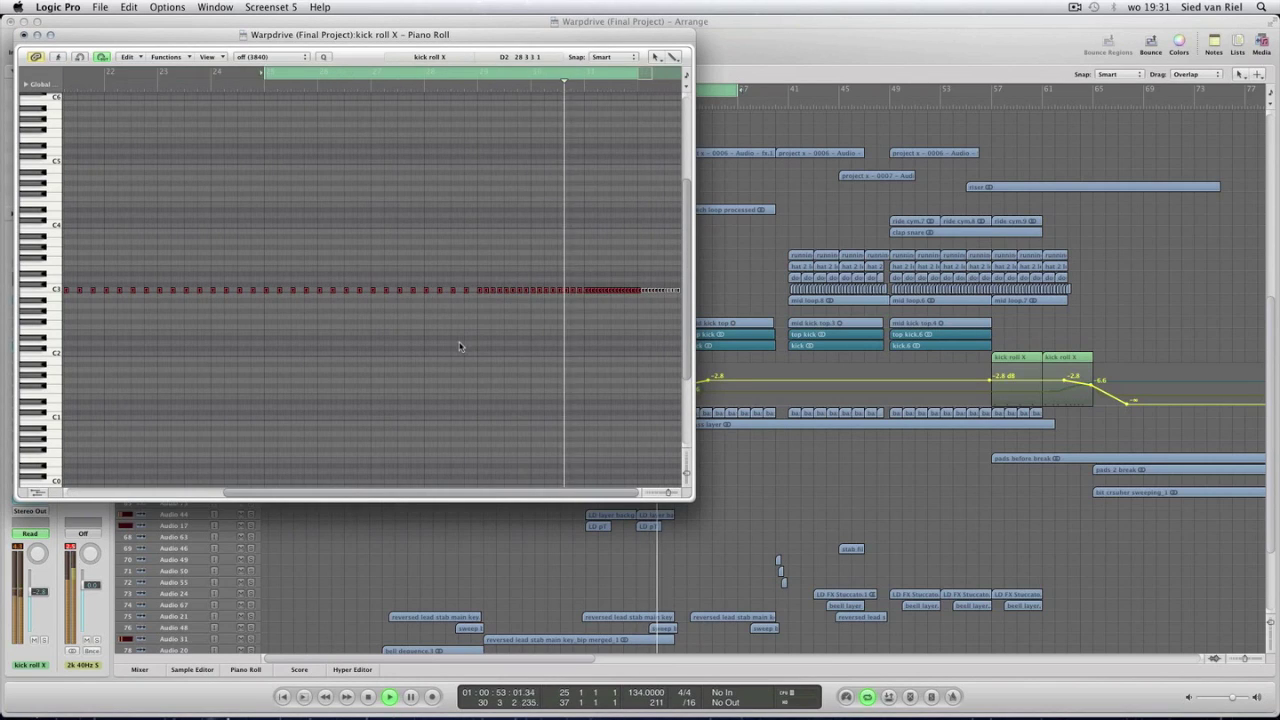
key("super+a")
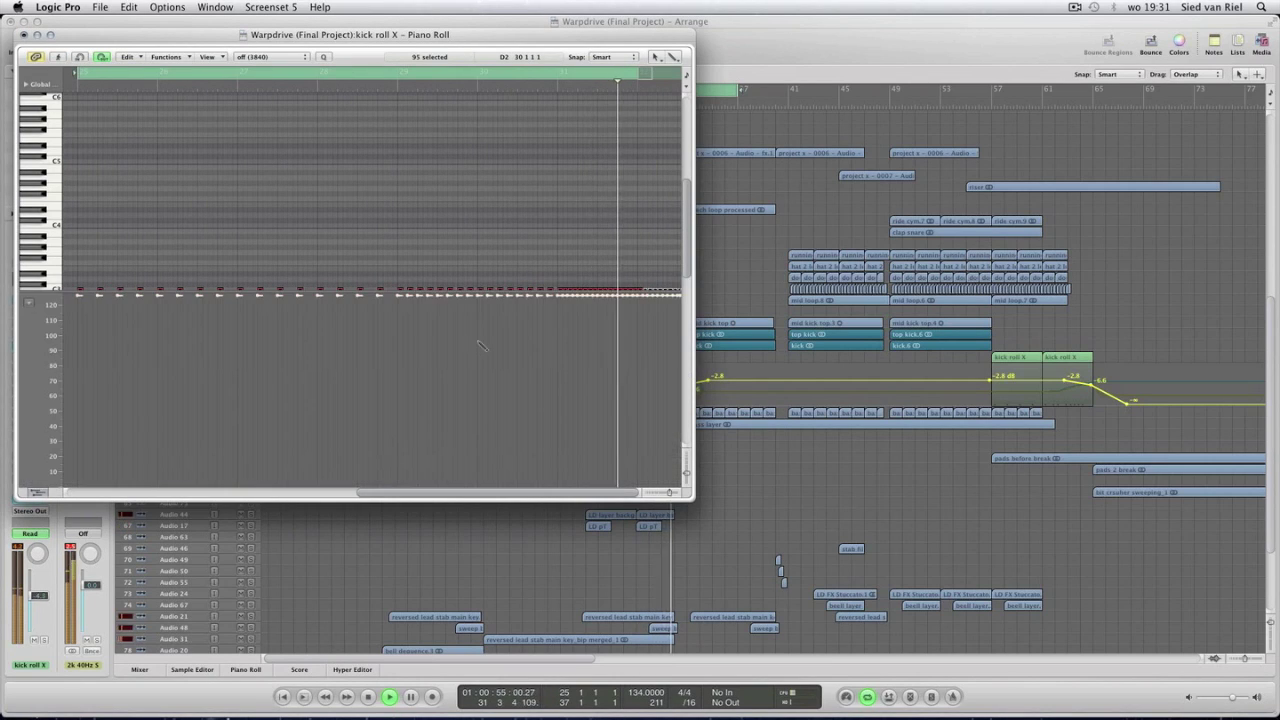
key("super+w")
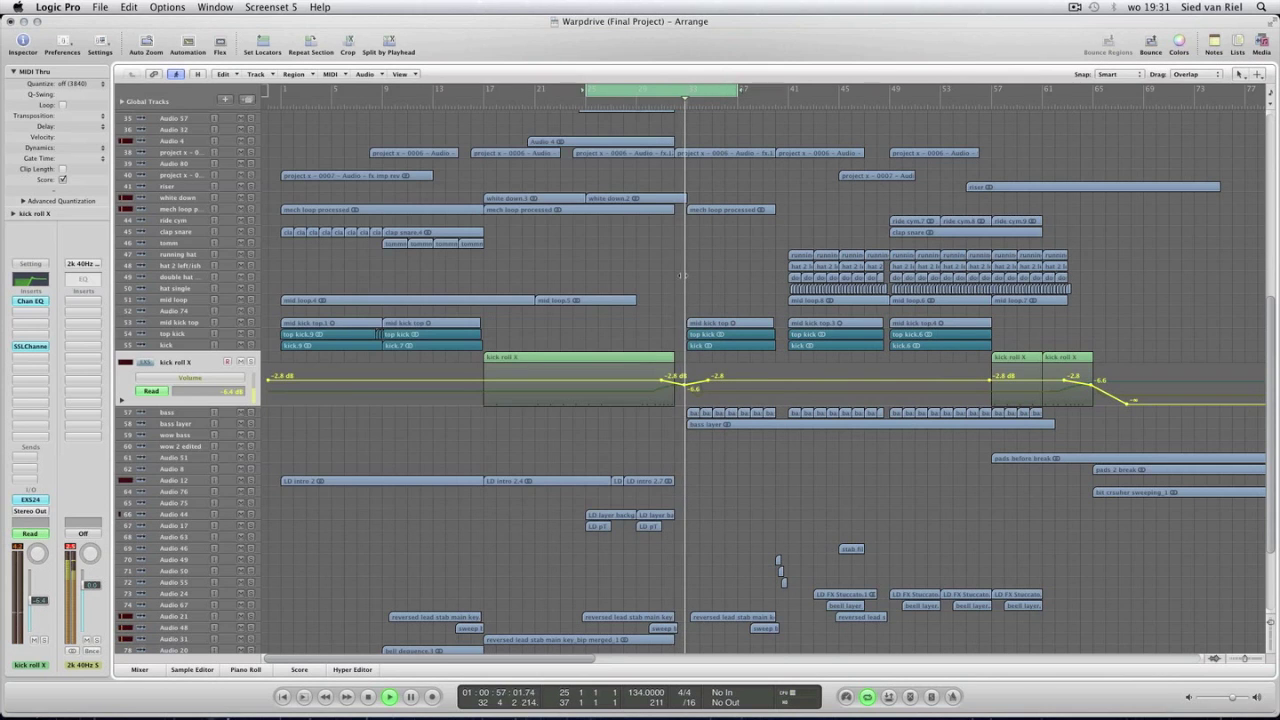
Set the cycle range to bars 33–41 around the mid kick top, top kick and kick regions, then clear the region selection.
key("super+Left")
key("super+Left")
left_click_drag(497, 93, 632, 165)
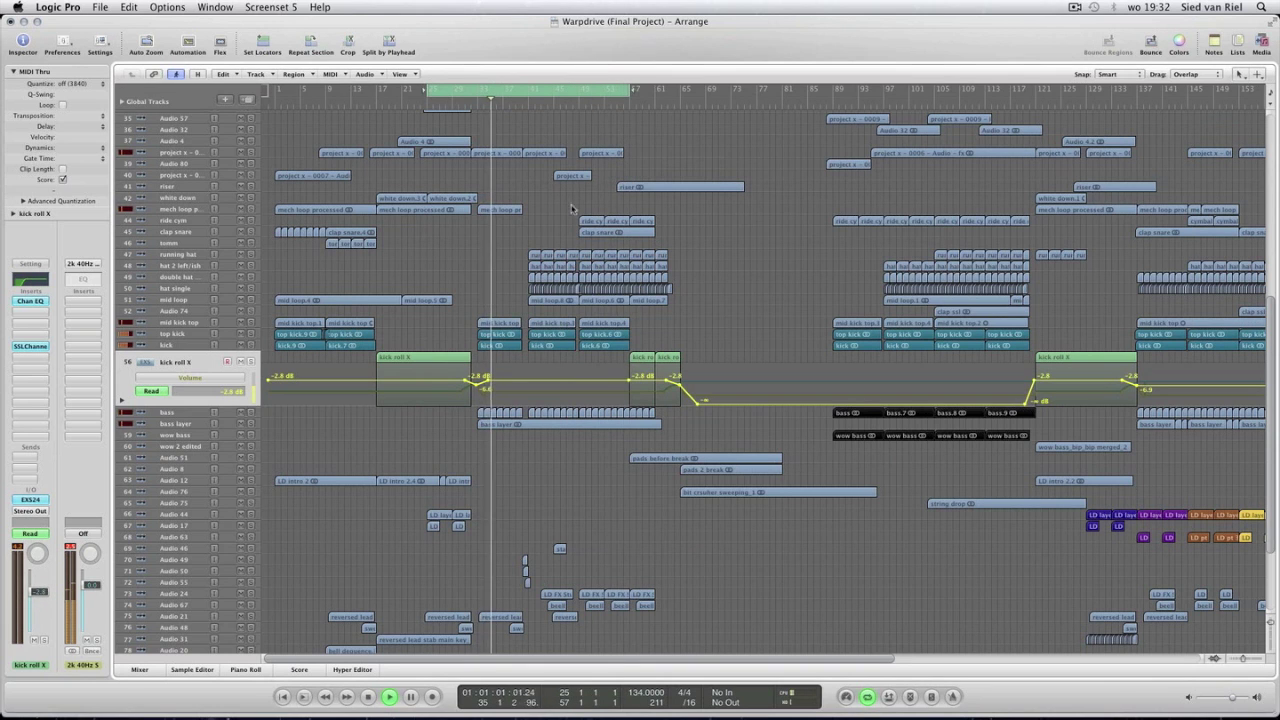
left_click_drag(521, 258, 478, 354)
key("ctrl+equal")
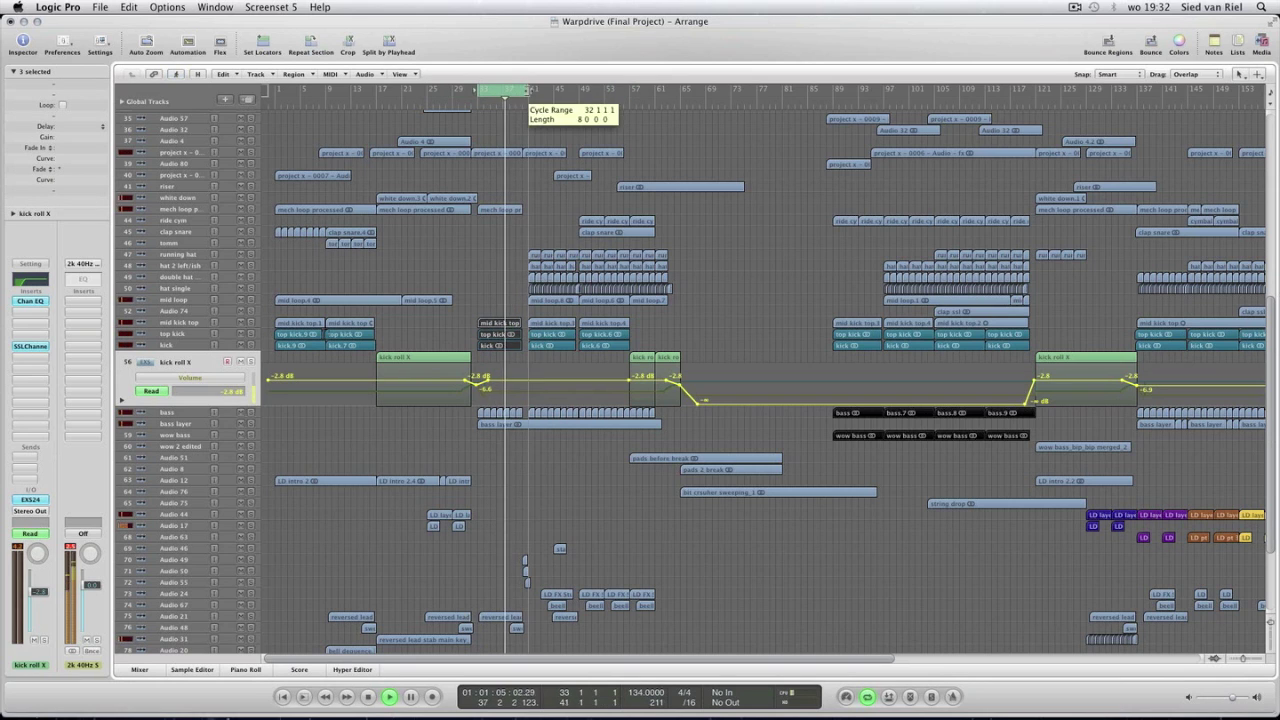
left_click(531, 132)
Solo Audio 52, play it within the cycle range and stop playback.
scroll(531, 233, "up", 10)
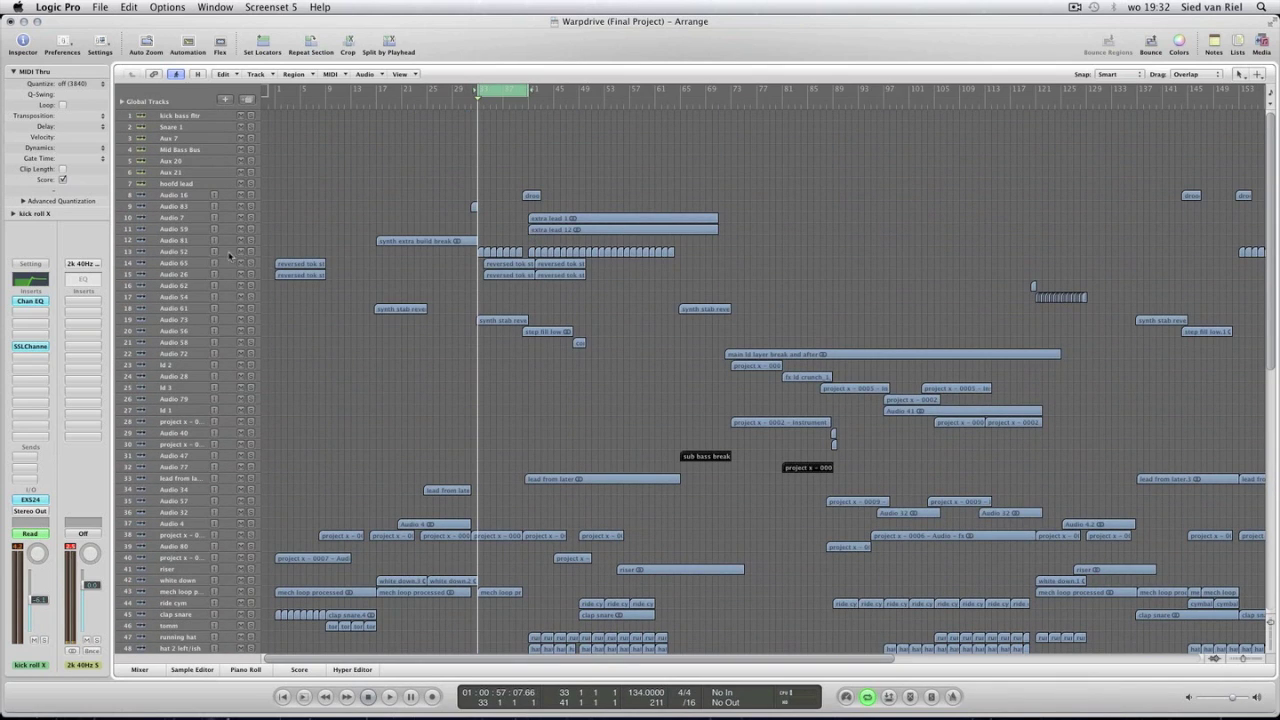
left_click(200, 251)
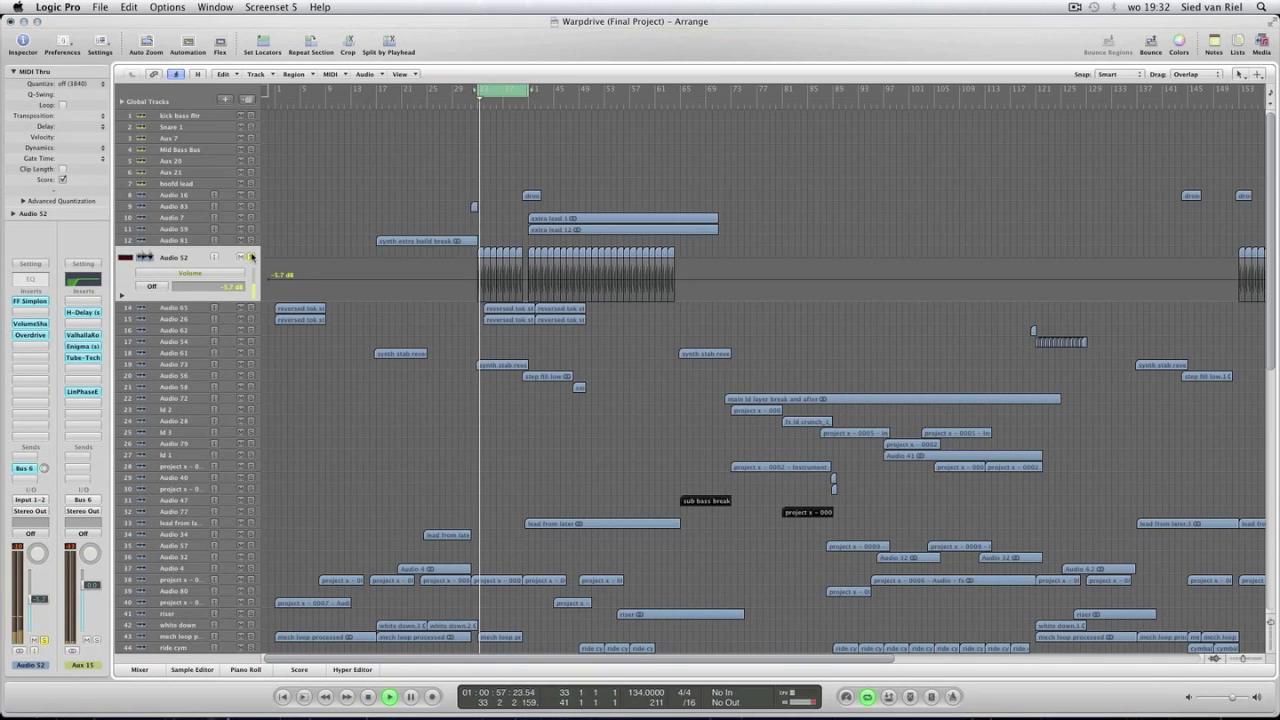
key("space")
Select the first droog side ld crunch region on Audio 52 at bar 33.
key("ctrl+Right")
key("ctrl+Right")
key("ctrl+Right")
key("ctrl+Right")
key("ctrl+Right")
key("ctrl+Right")
key("ctrl+Right")
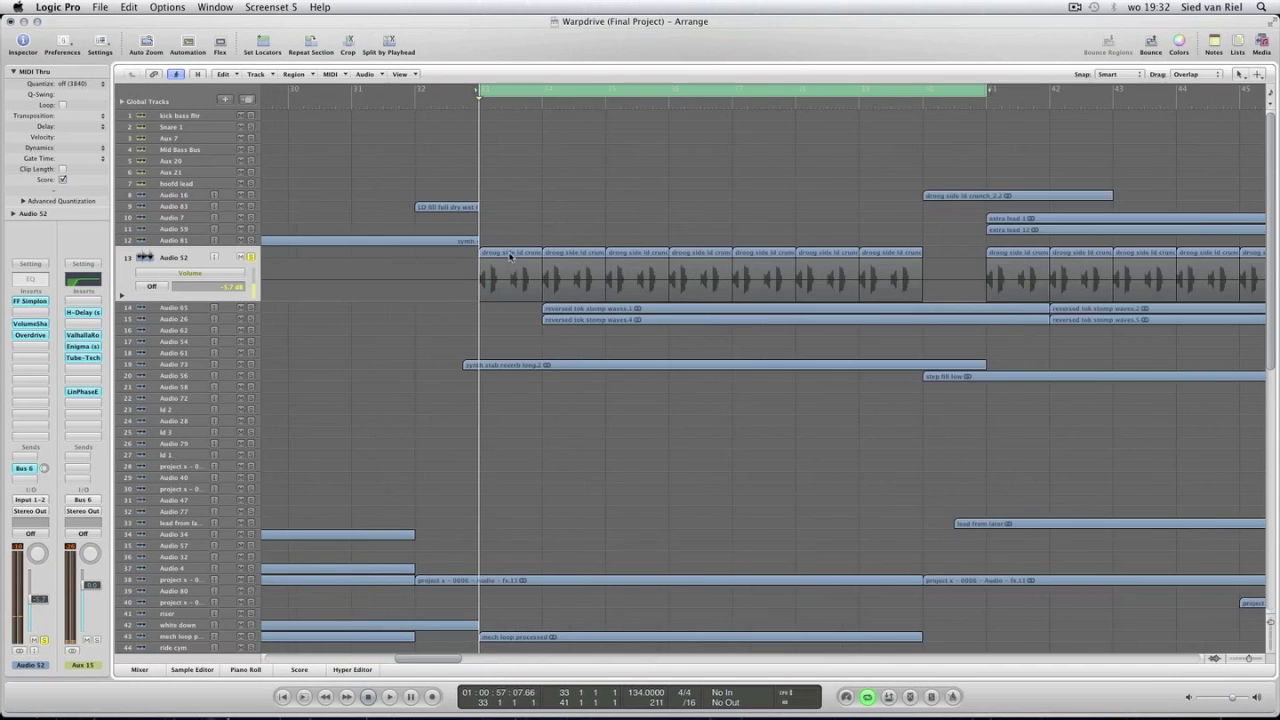
key("ctrl+Right")
left_click(517, 256)
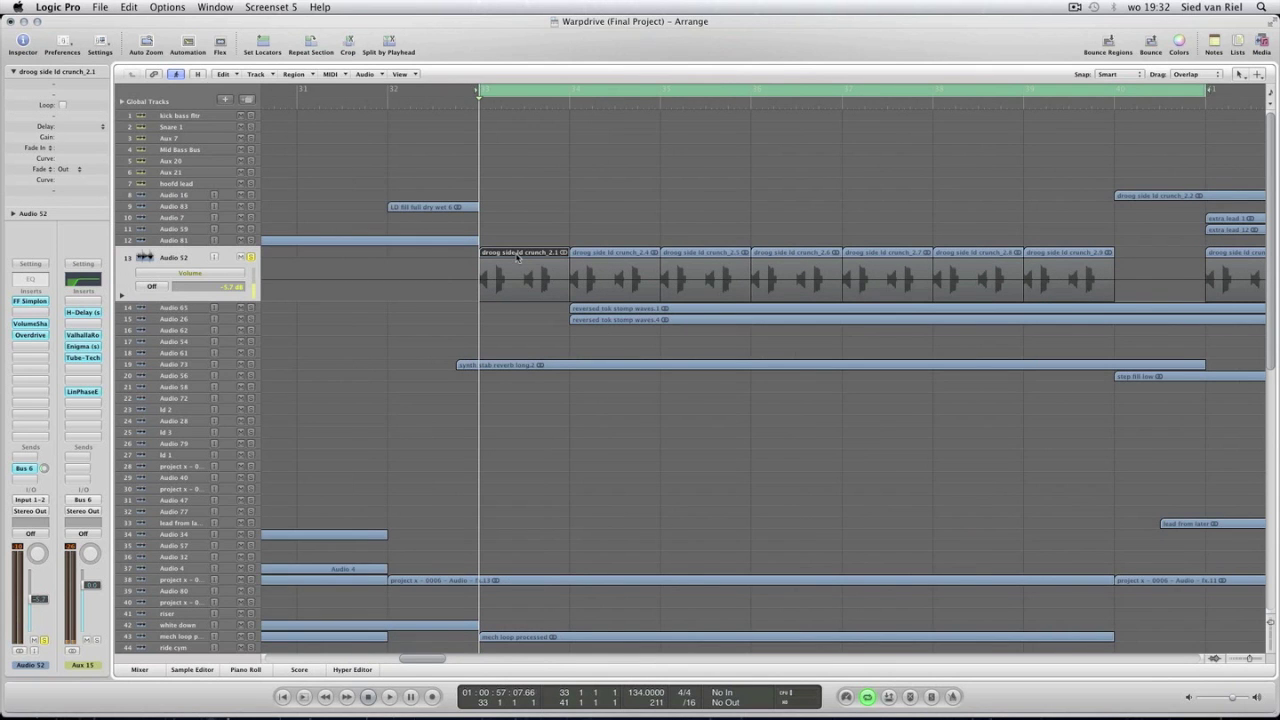
Examine the first droog side ld crunch region's waveform in the Sample Editor, play it and close the editor.
key("ctrl+Left")
key("ctrl+Left")
key("ctrl+Left")
key("ctrl+Left")
key("ctrl+Left")
key("ctrl+Left")
key("ctrl+Left")
key("ctrl+Left")
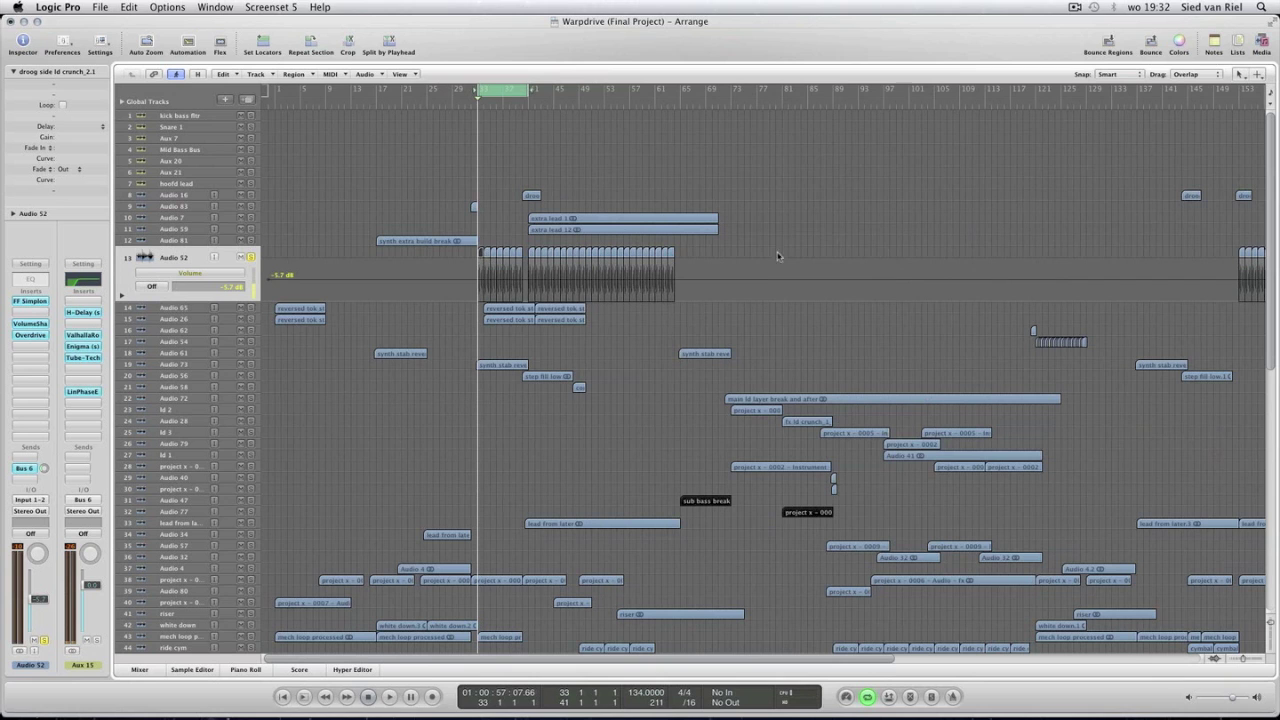
double_click(481, 252)
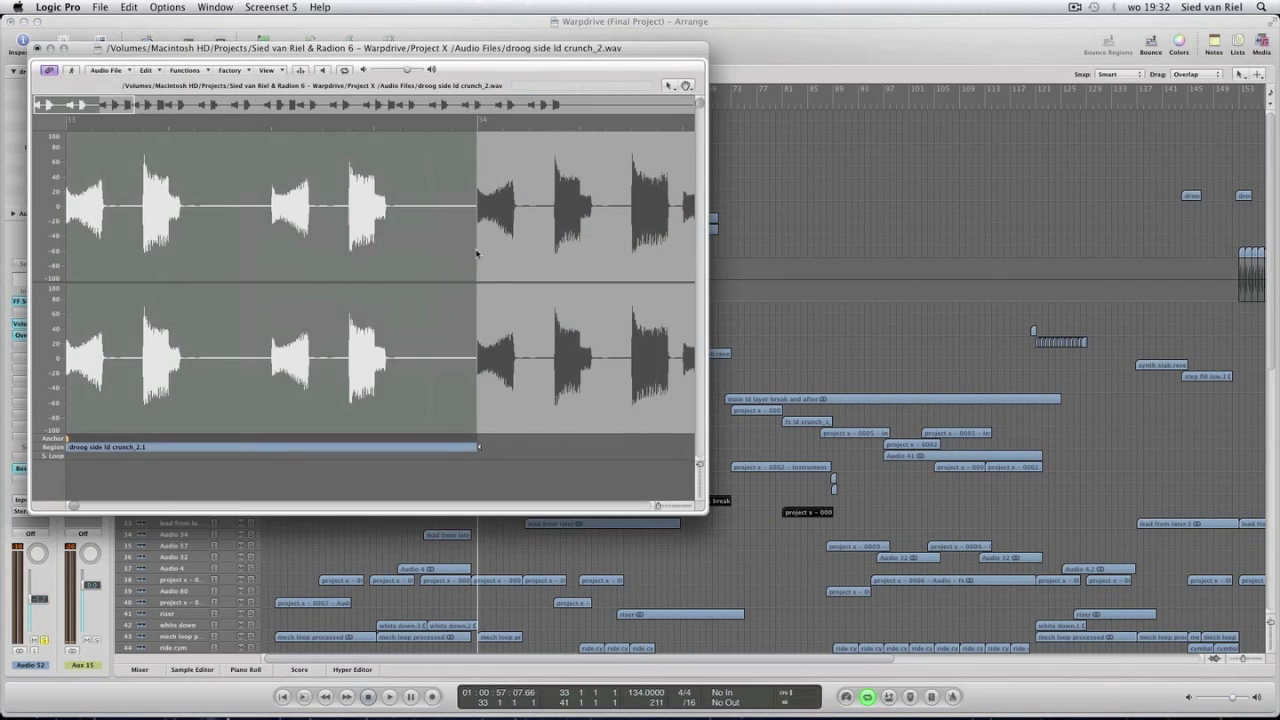
key("space")
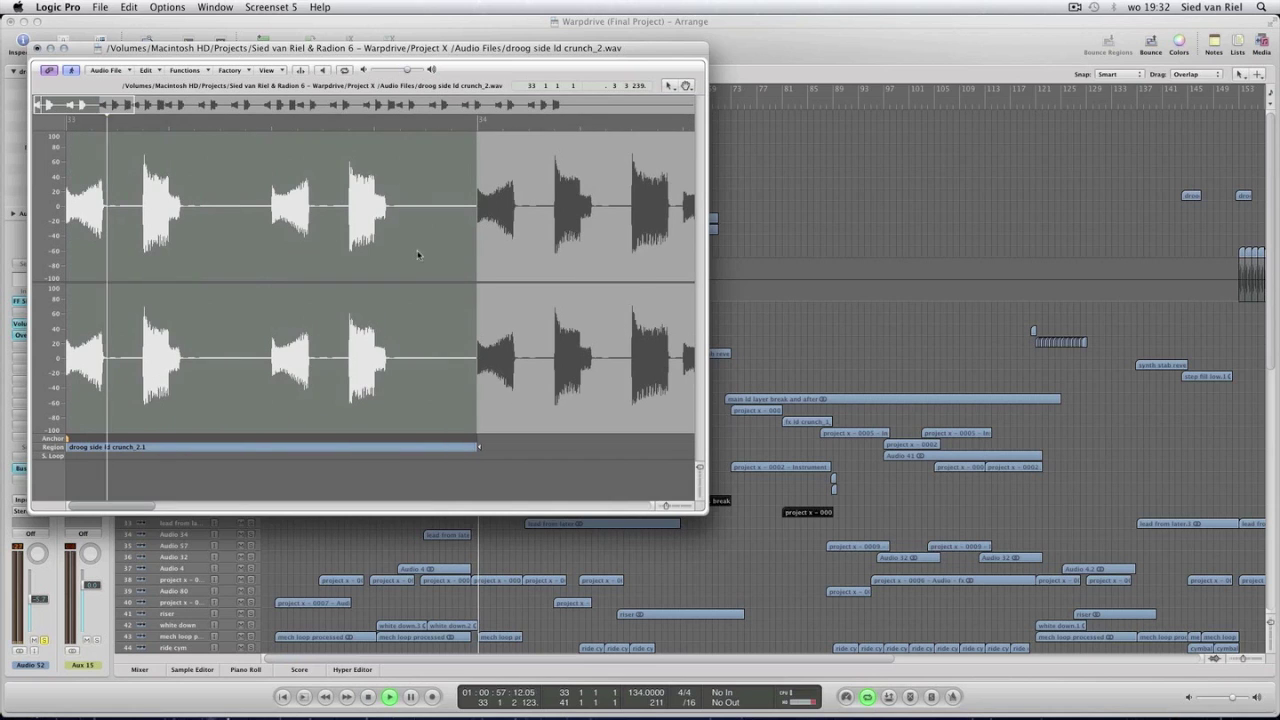
left_click(37, 47)
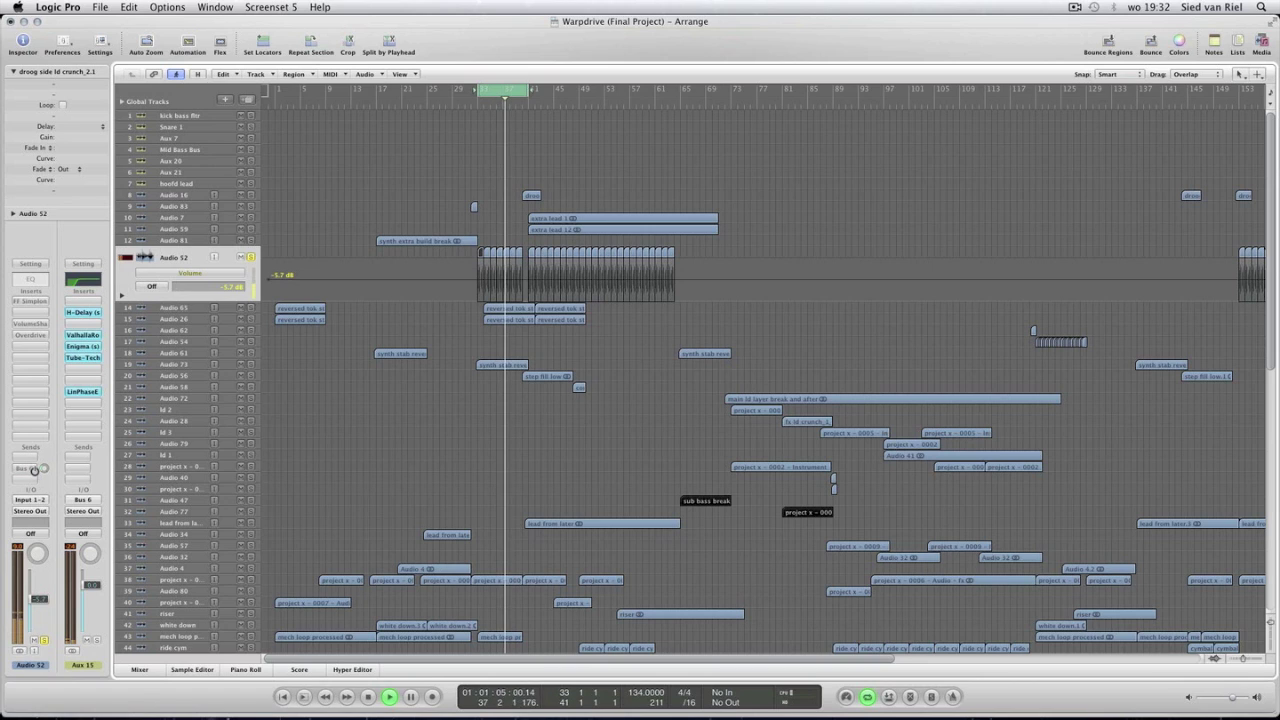
Re-enable the Bus 6 send and the bypassed insert effects on Audio 52 during playback.
left_click(31, 468)
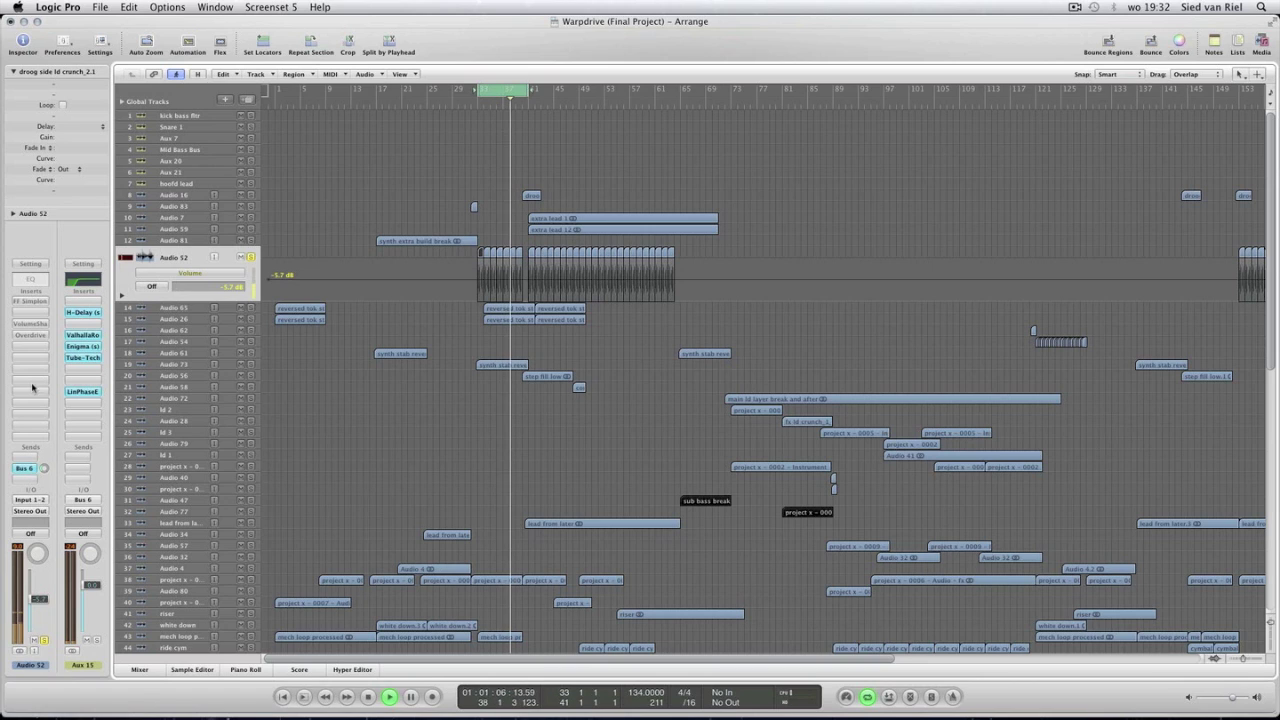
left_click(31, 324)
left_click(30, 301)
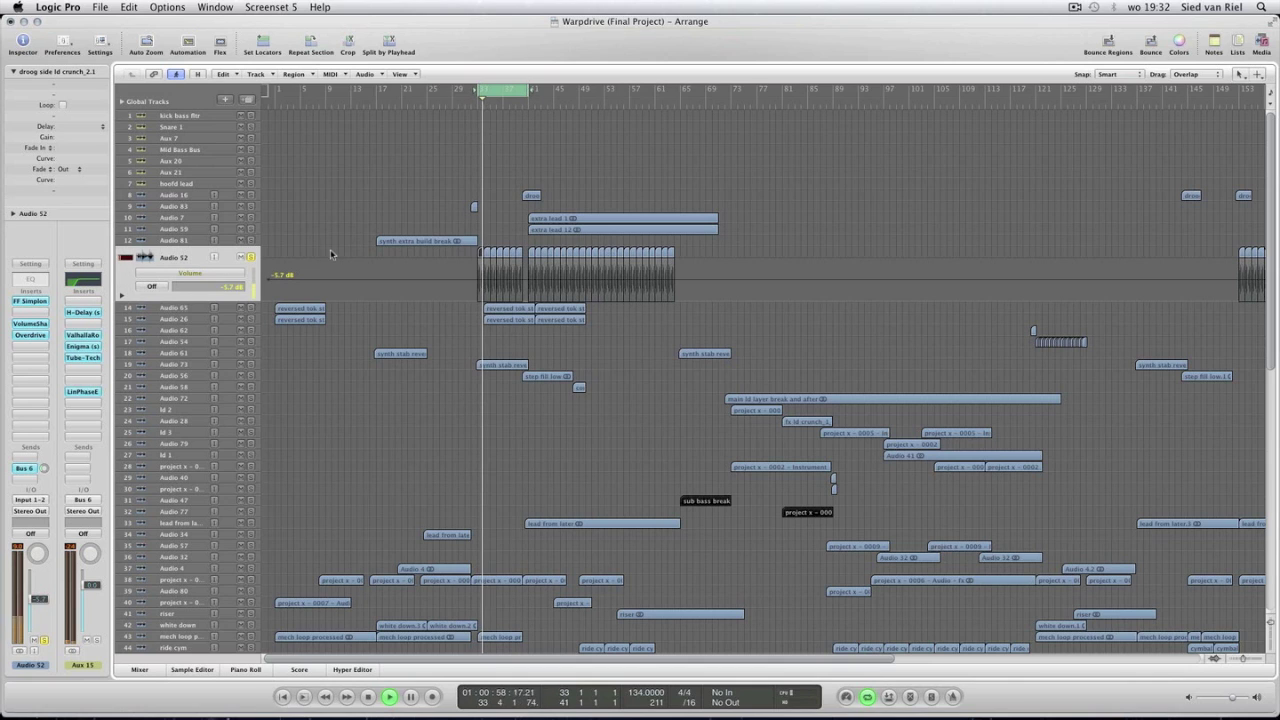
Unsolo Audio 52, listen to the cycled section with all tracks and stop playback.
left_click(251, 257)
key("ctrl+Left")
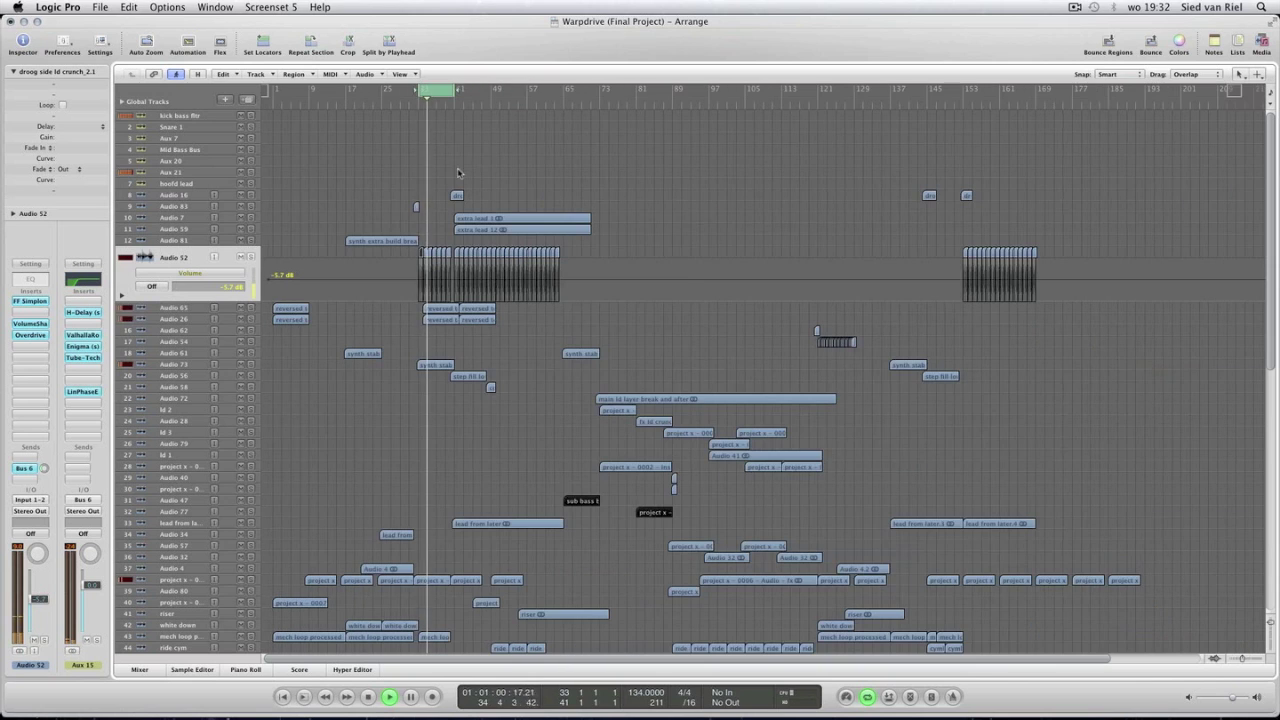
mouse_move(438, 90)
left_mouse_down()
mouse_move(464, 100)
mouse_move(462, 128)
mouse_move(436, 92)
left_mouse_up()
key("space")
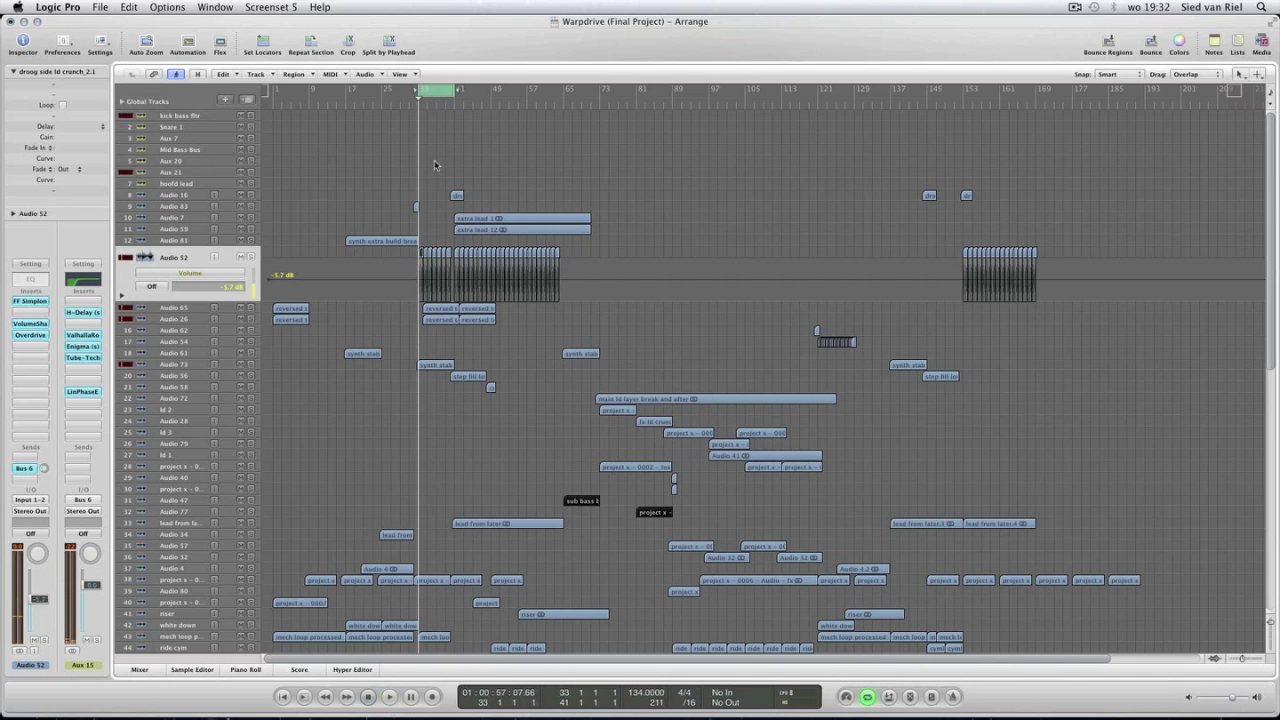
Solo the bass track and loop its first bass_bip region from bar 33 to bar 34.
scroll(435, 165, "down", 10)
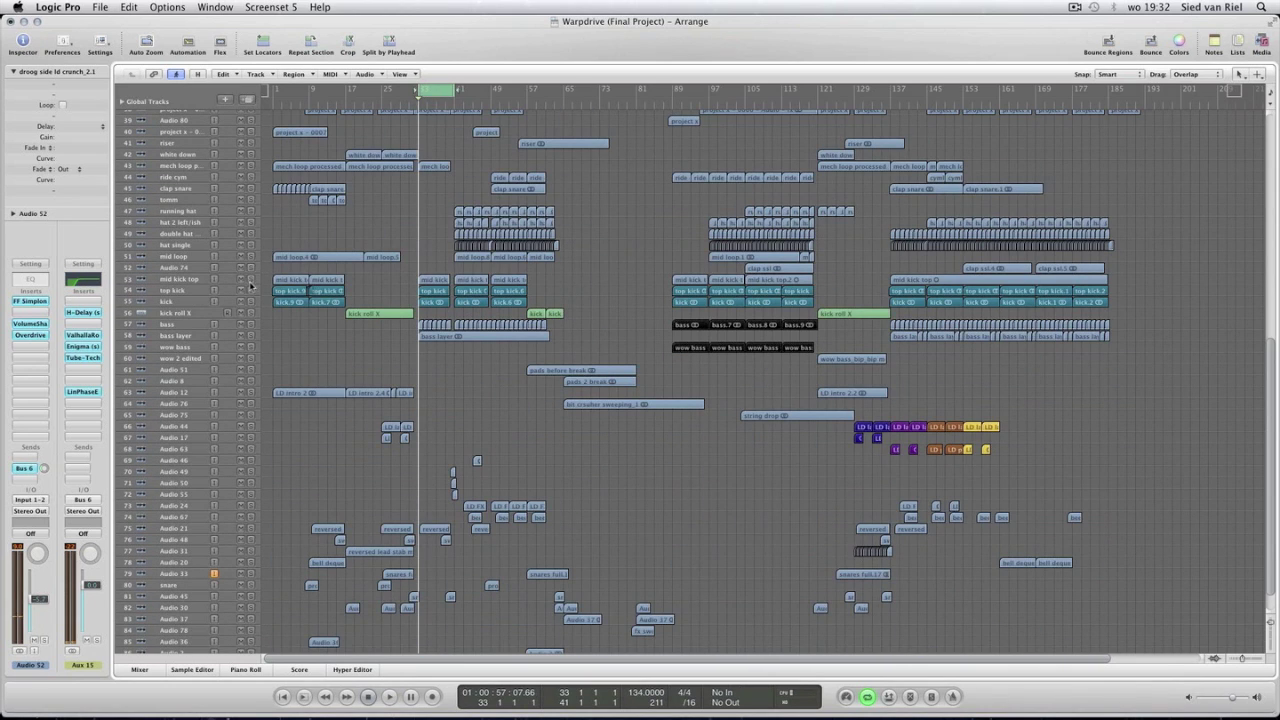
left_click(222, 327)
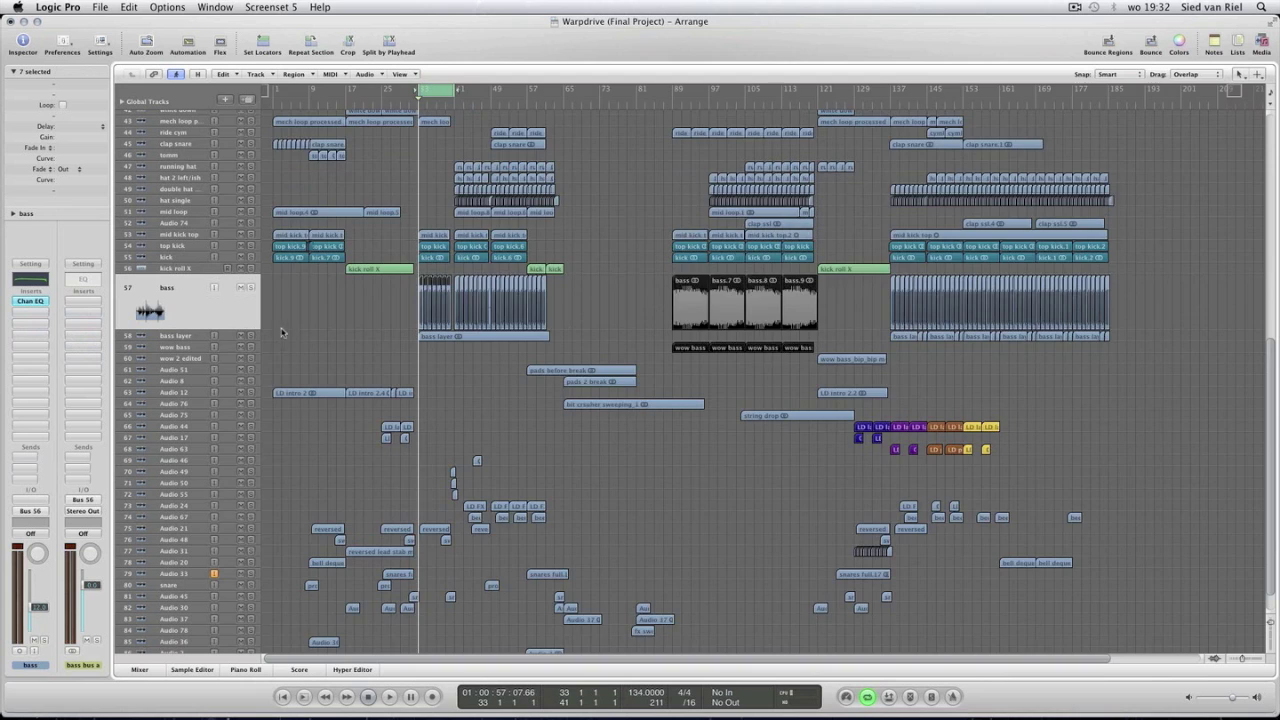
key("z")
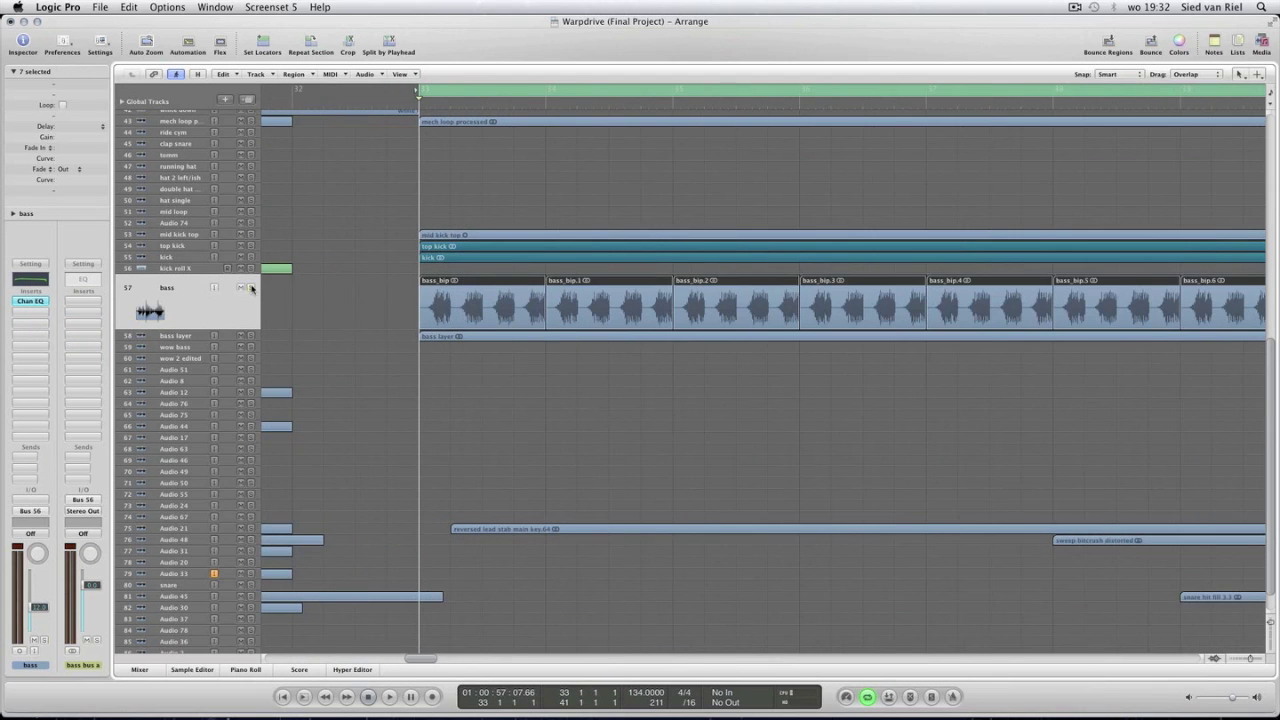
left_click(352, 332)
left_click(428, 312)
key("z")
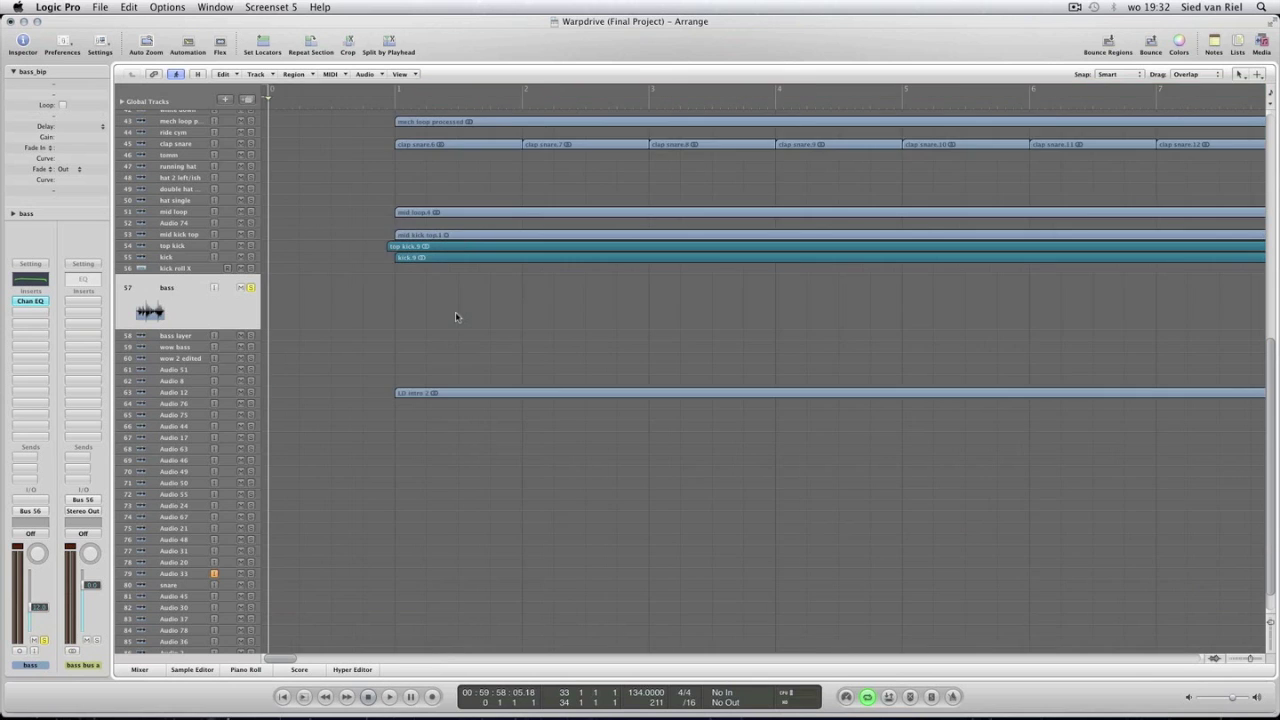
key("space")
key("z")
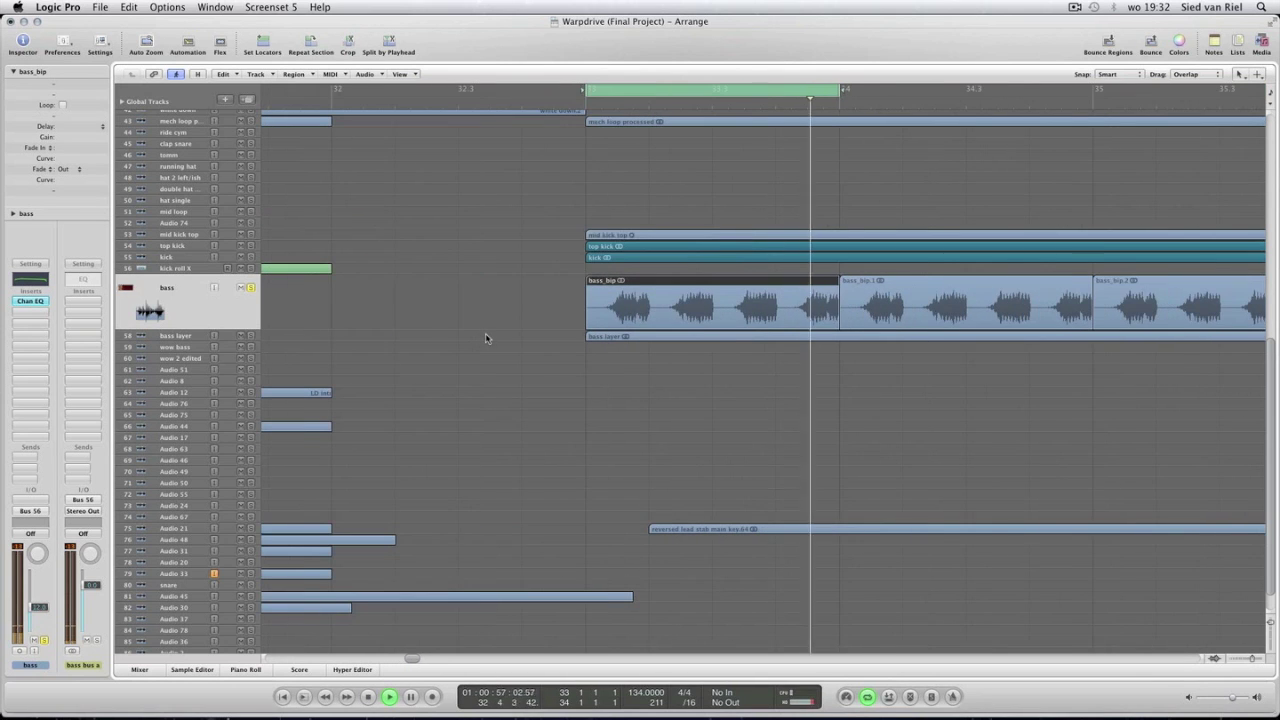
Examine the bass track's Channel EQ curve during playback, then stop and close the plug-in.
left_click(30, 301)
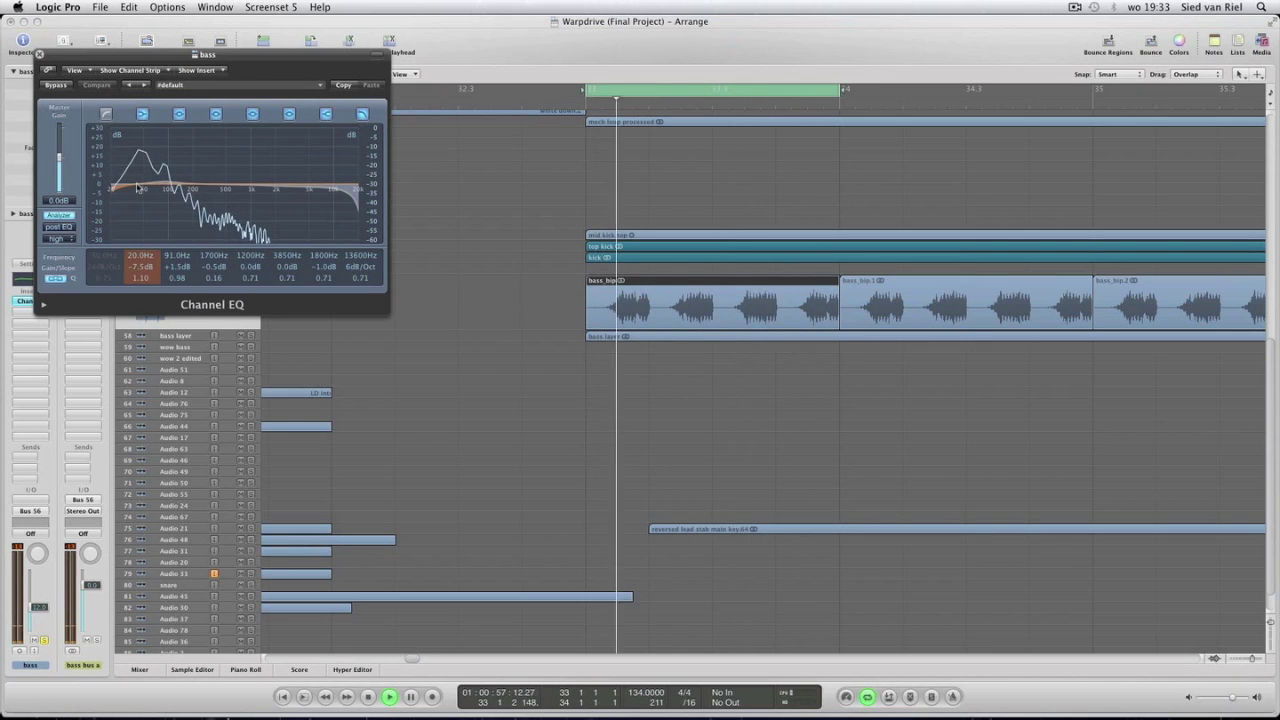
key("space")
left_click(40, 55)
Split the first bass_bip region at beat 2 of bar 33 with the Scissors tool, removing the stray extra cut.
key("super+Right")
key("super+Right")
key("super+Right")
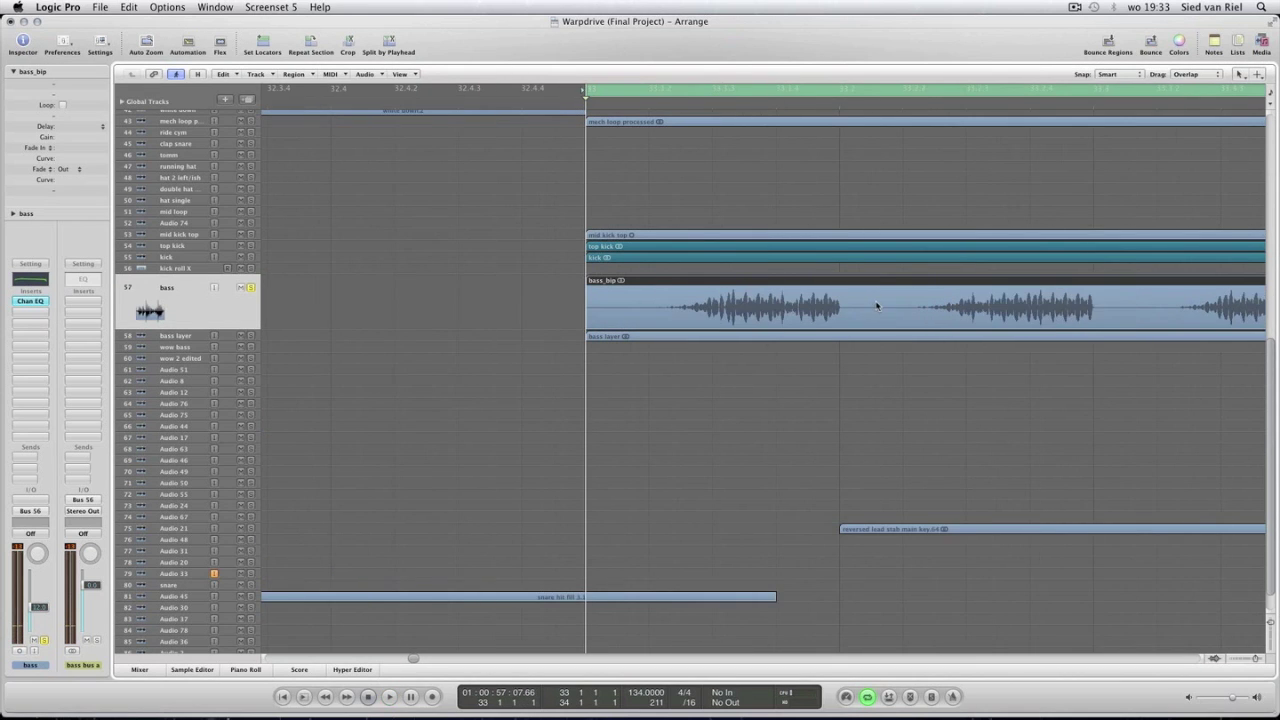
key("Escape")
key("s")
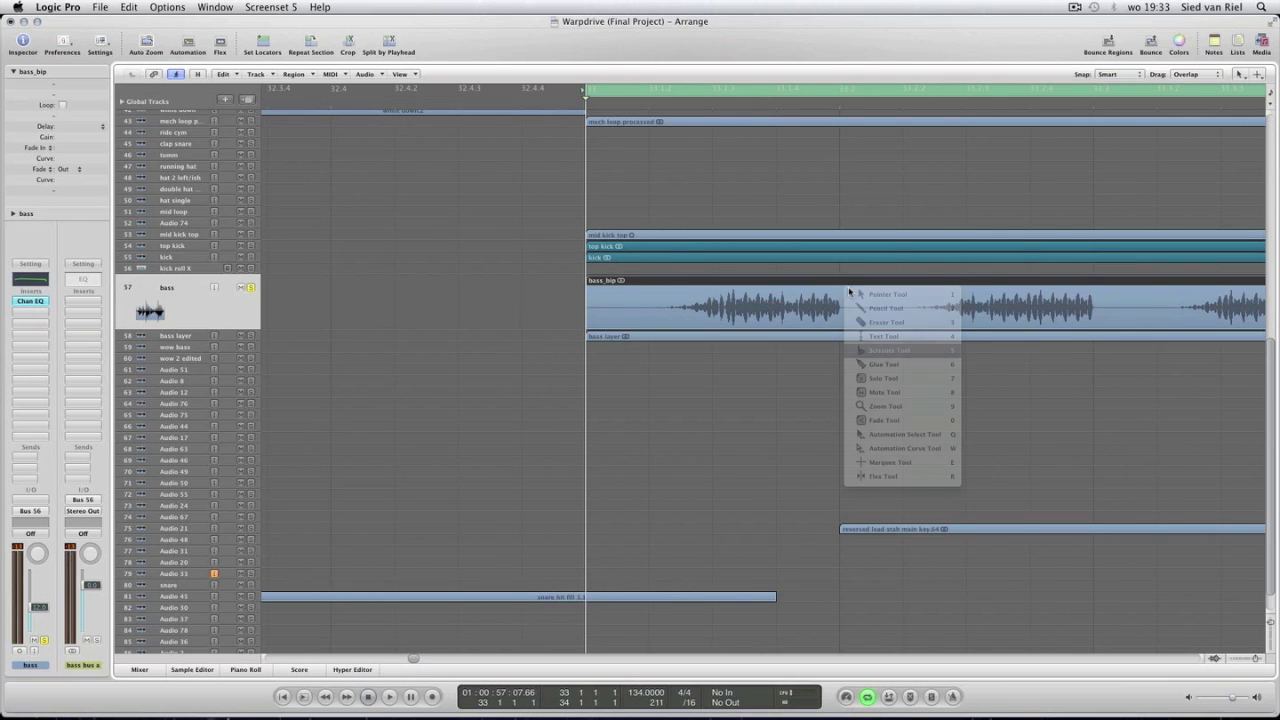
left_click(858, 313)
key("Escape")
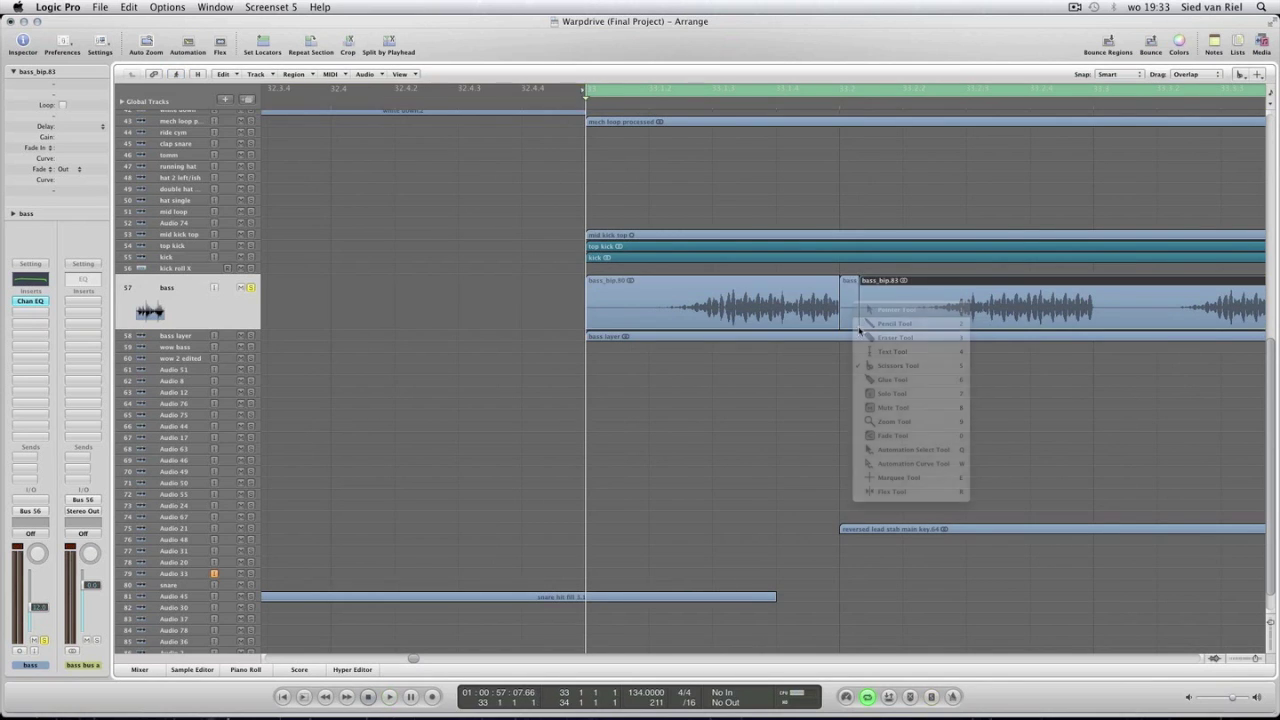
key("Escape")
right_click(860, 331)
left_click(850, 339)
key("Escape")
left_click(843, 354)
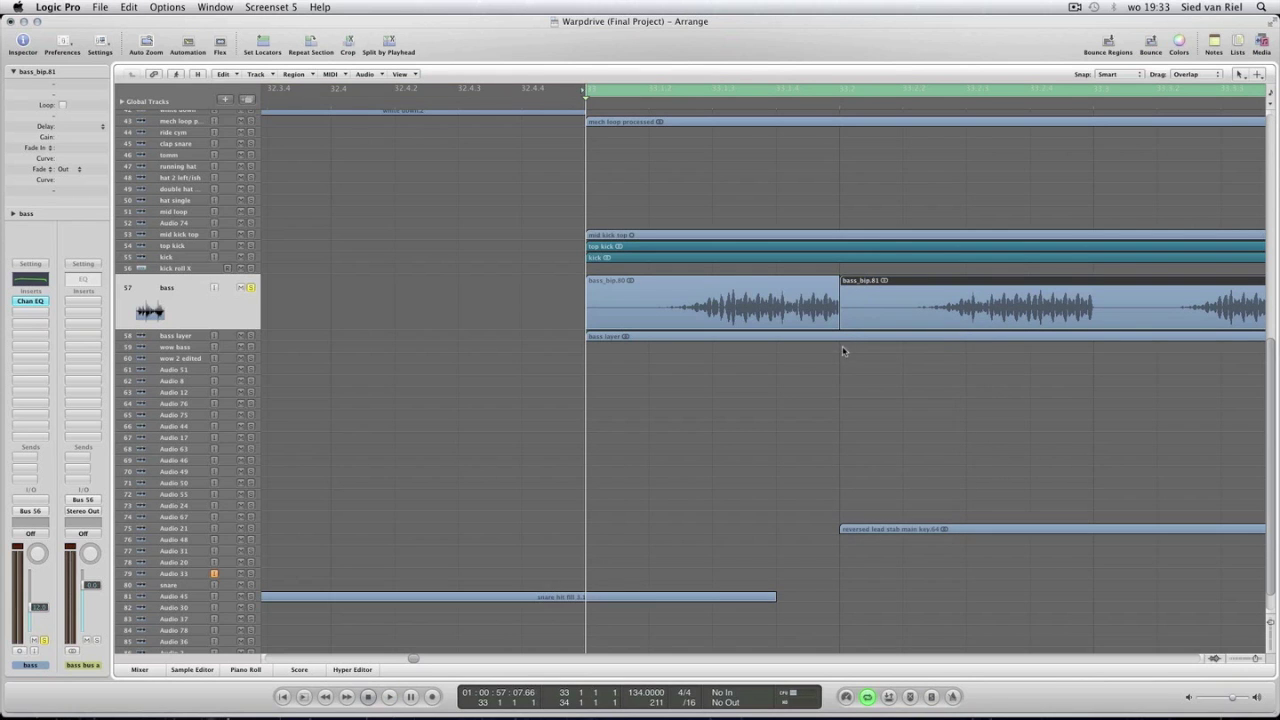
left_click(843, 354)
Open the one-beat bass_bip region in the Sample Editor and highlight samples 19719 to 19745 at its end.
double_click(815, 313)
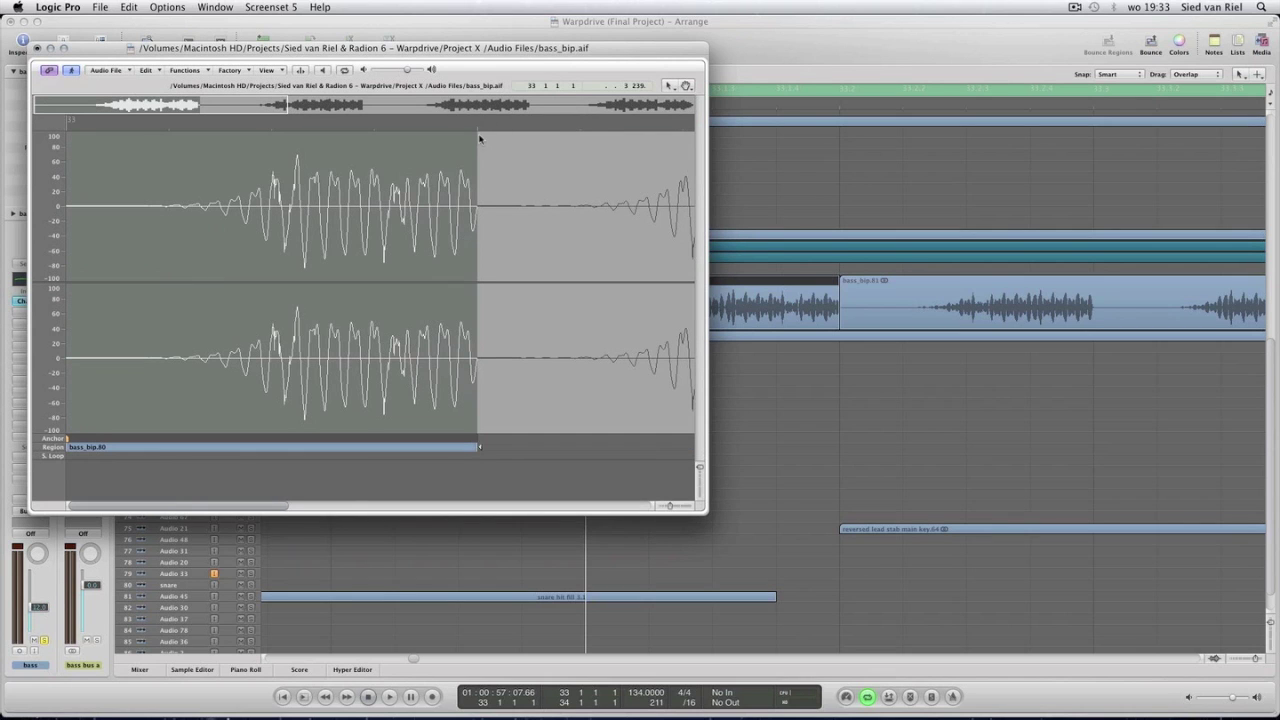
left_click_drag(479, 139, 476, 138)
key("ctrl+Right")
key("ctrl+Right")
key("ctrl+Right")
key("ctrl+Right")
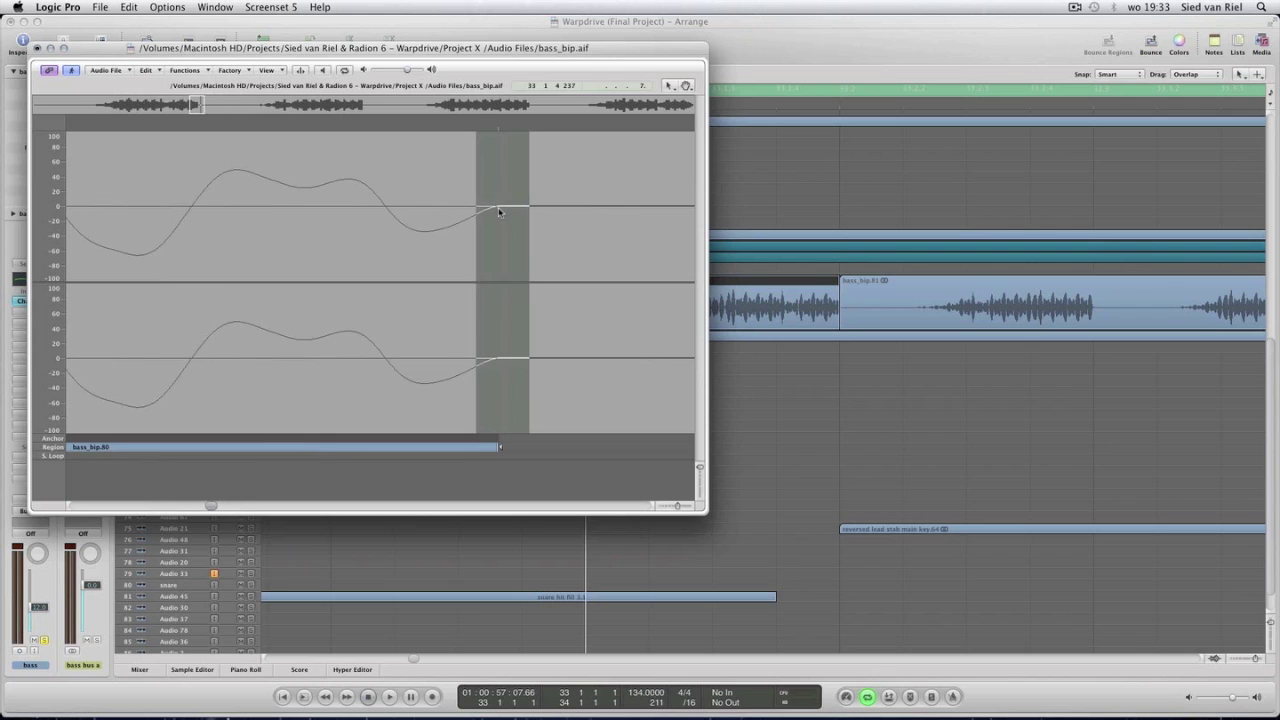
left_click(499, 211)
key("ctrl+Right")
key("ctrl+Right")
key("ctrl+Right")
left_click_drag(497, 213, 343, 234)
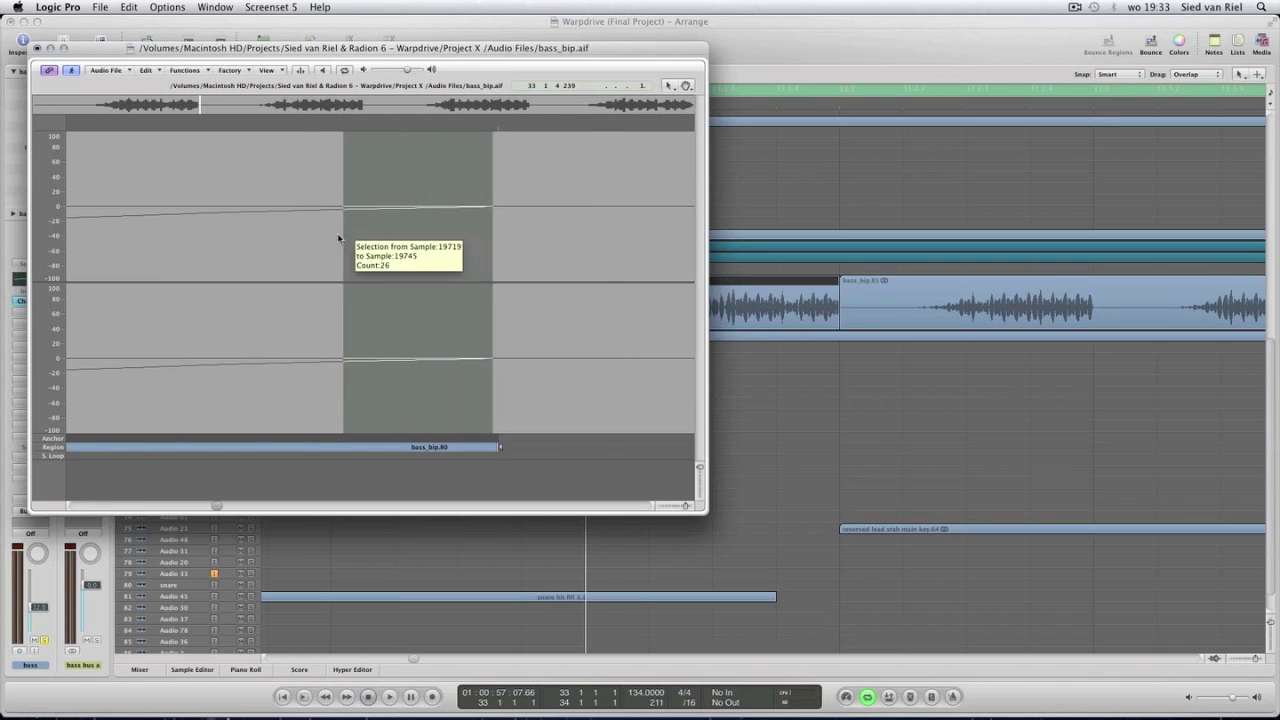
Examine the end of the last bass note in bass_bip.aif, highlight its final samples and close the Sample Editor.
key("ctrl+Left")
key("ctrl+Left")
key("ctrl+Left")
key("ctrl+Left")
key("ctrl+Left")
key("ctrl+Left")
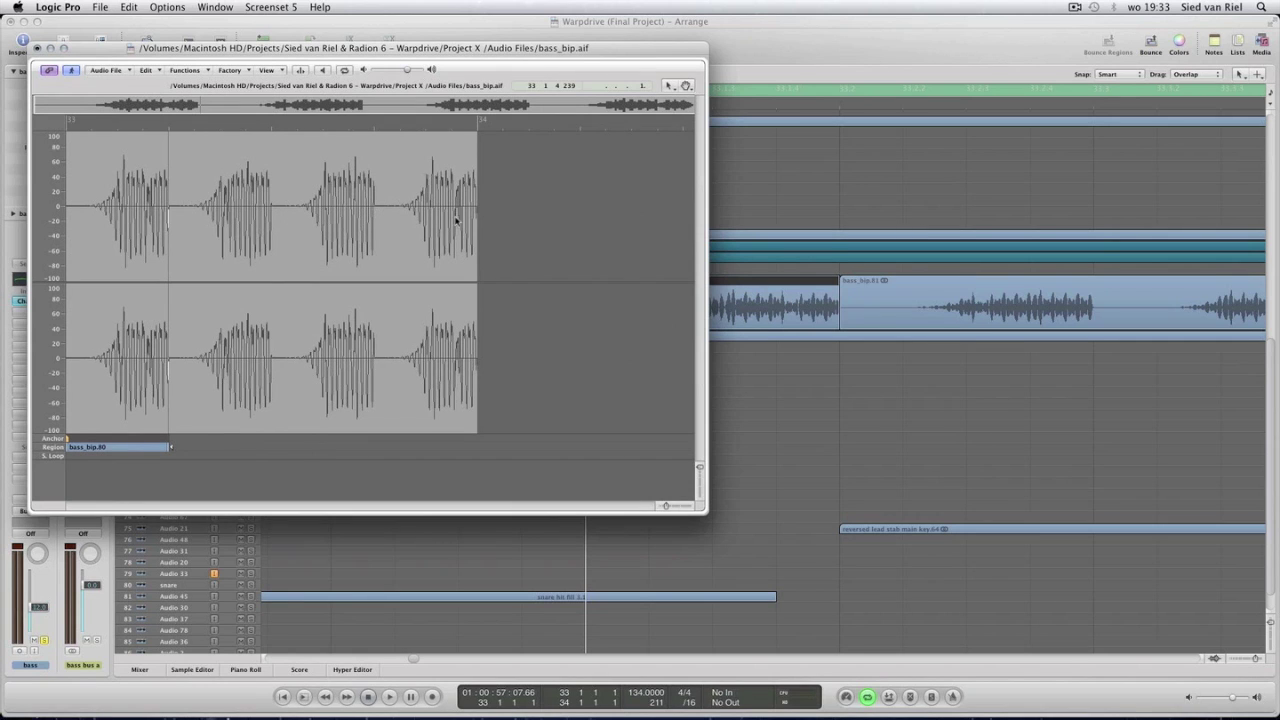
key("ctrl+Right")
key("ctrl+Right")
key("ctrl+Right")
key("ctrl+Right")
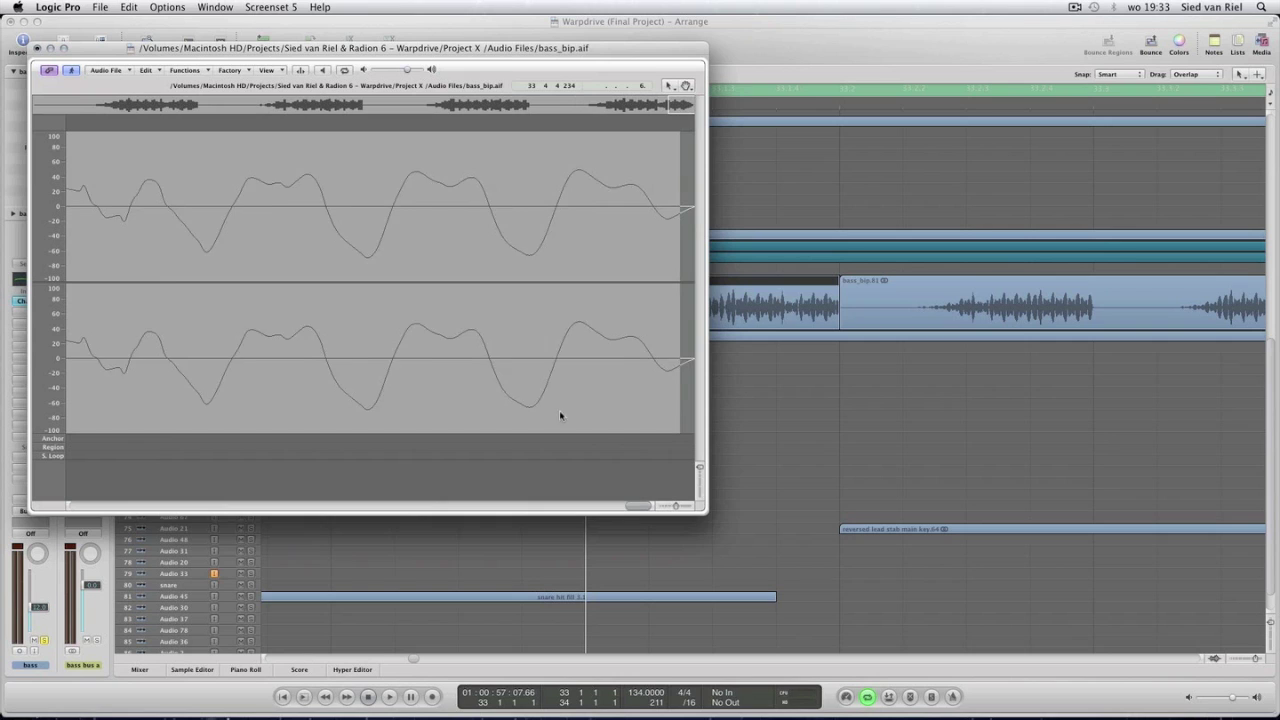
left_click_drag(641, 514, 654, 510)
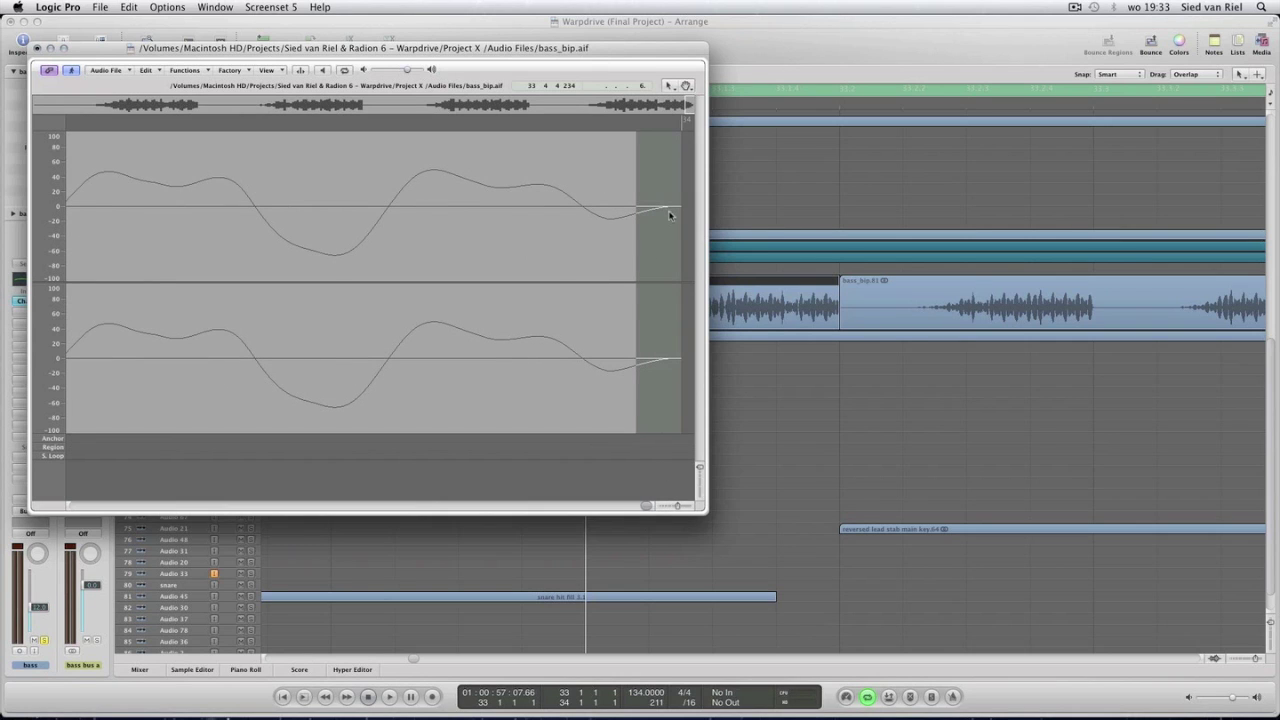
left_click_drag(670, 215, 701, 226)
key("super+w")
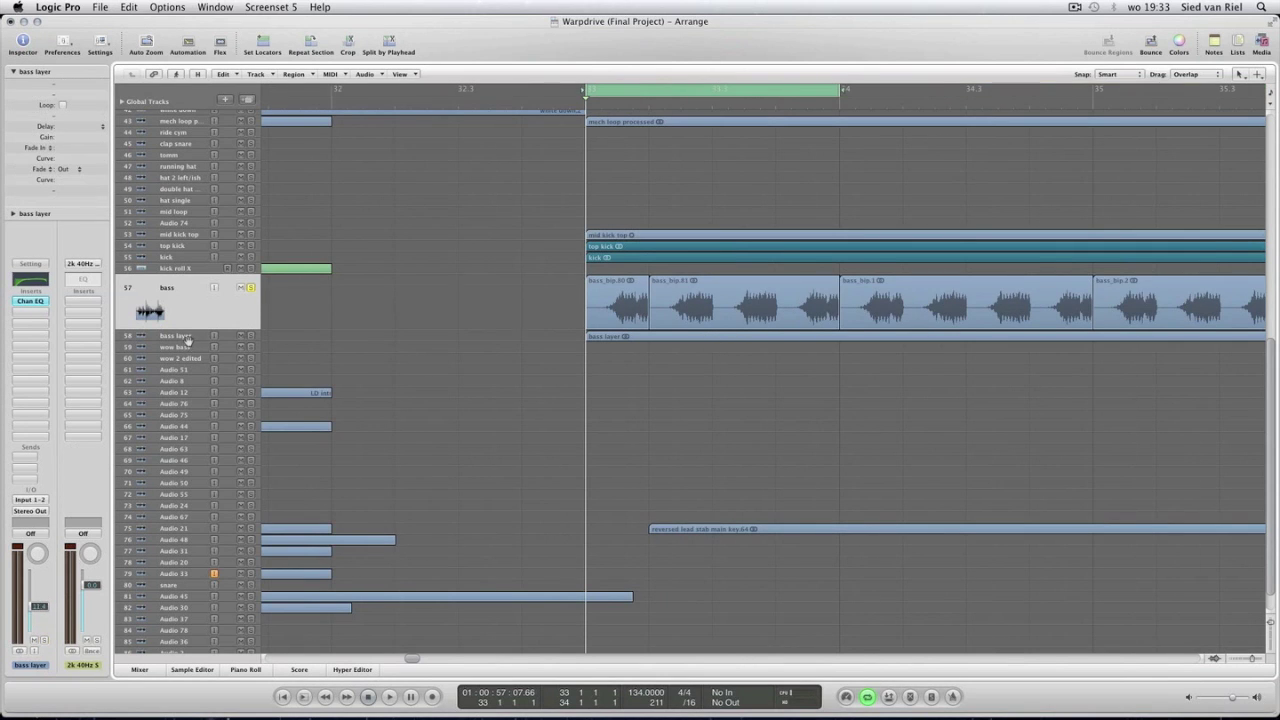
Switch the solo from the bass track to the bass layer track and audition it from bar 33, then stop.
left_click(357, 337)
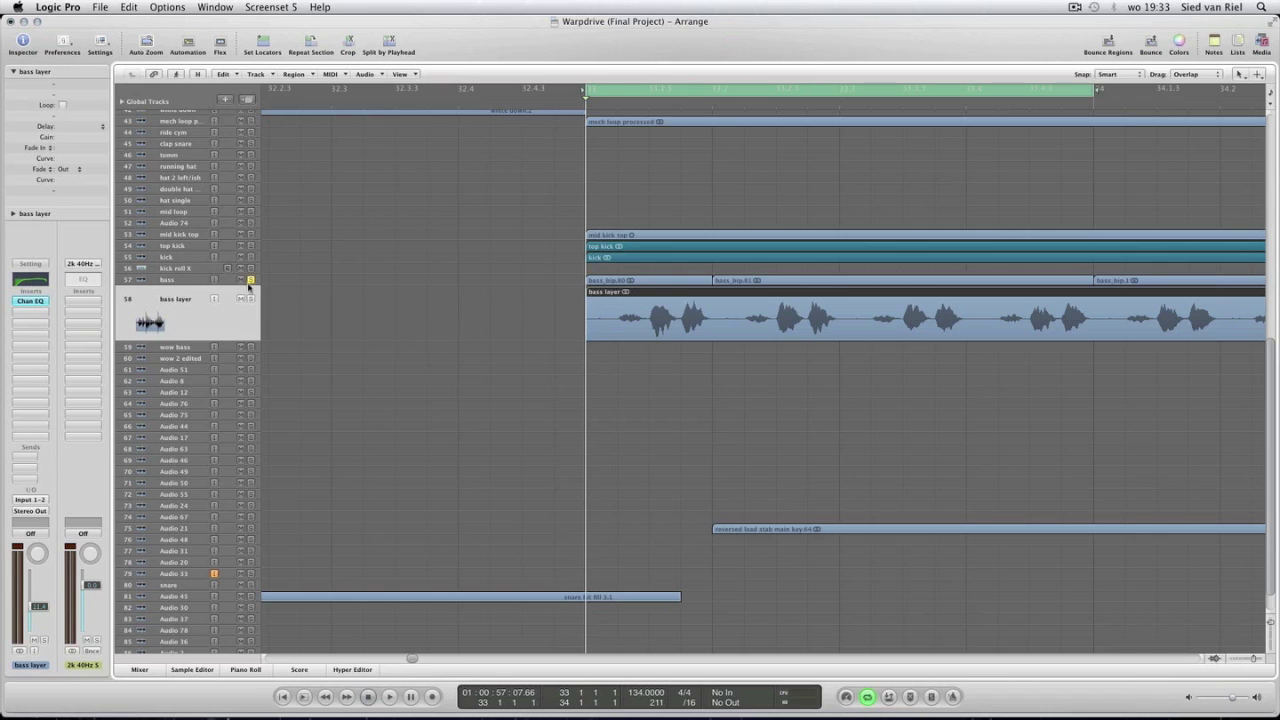
key("space")
key("ctrl+Left")
key("ctrl+Left")
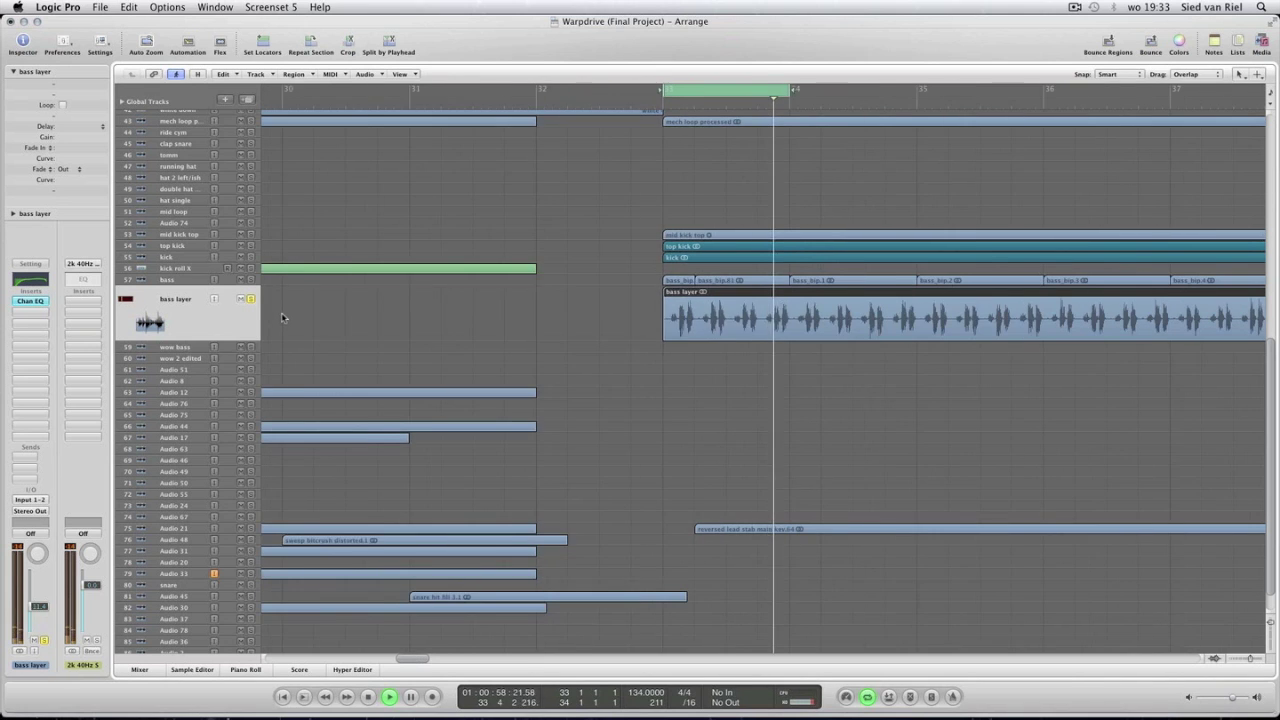
key("ctrl+Left")
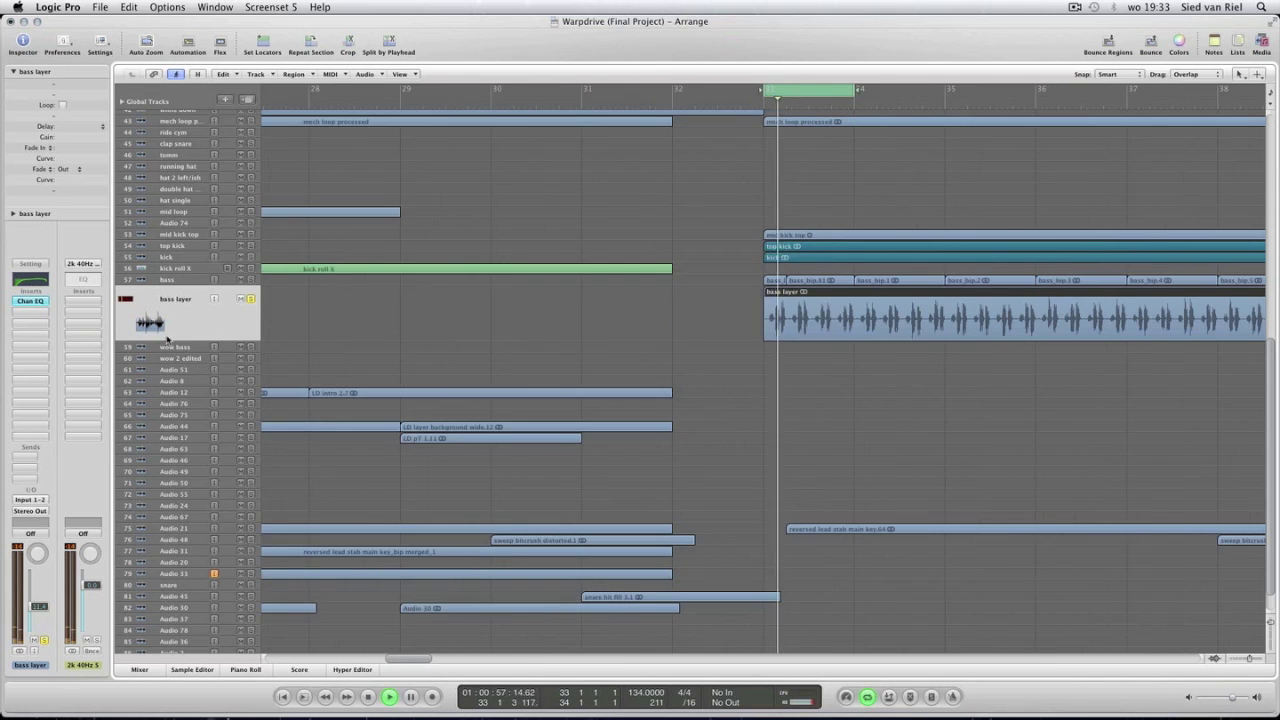
key("space")
Insert a second Channel EQ on the bass layer track and try a +24 dB high shelf at 3200 Hz during playback.
left_click(28, 349)
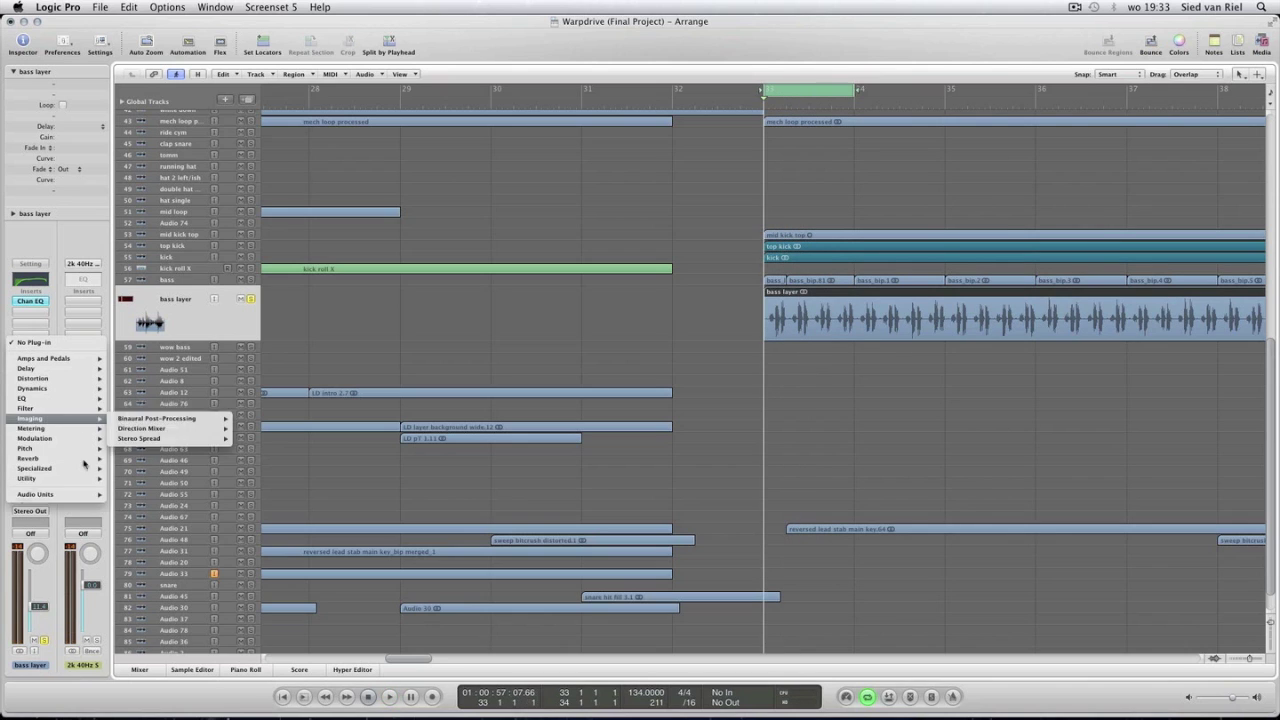
left_click(130, 398)
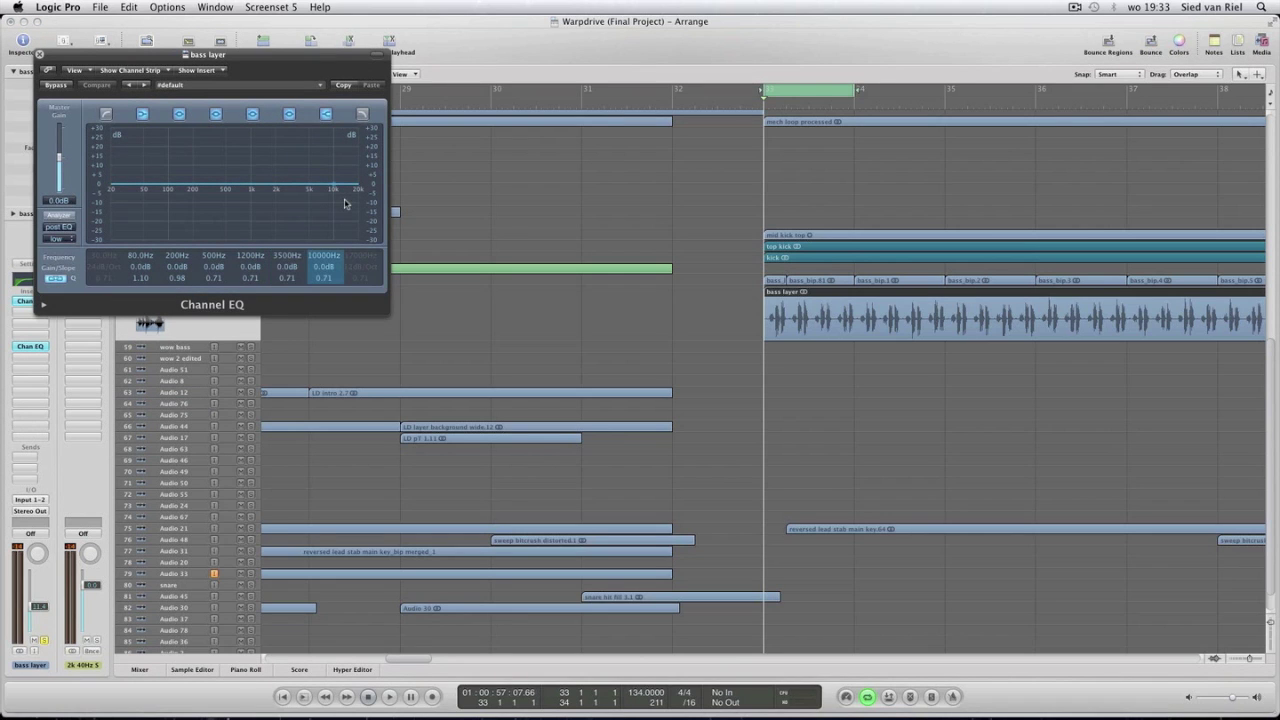
left_click_drag(342, 188, 305, 168)
key("space")
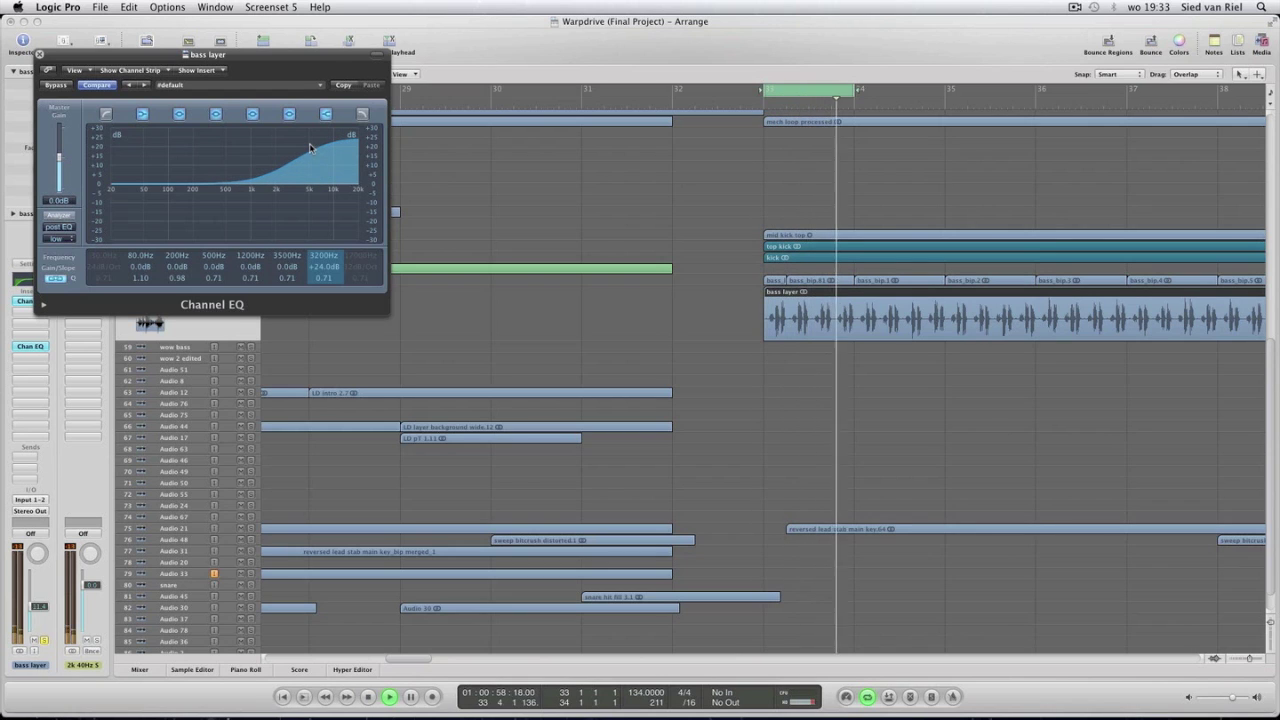
Sweep a 24 dB/Oct low cut up to 2450 Hz on the added Channel EQ, stop playback and lower the cut again.
left_click_drag(176, 228, 274, 228)
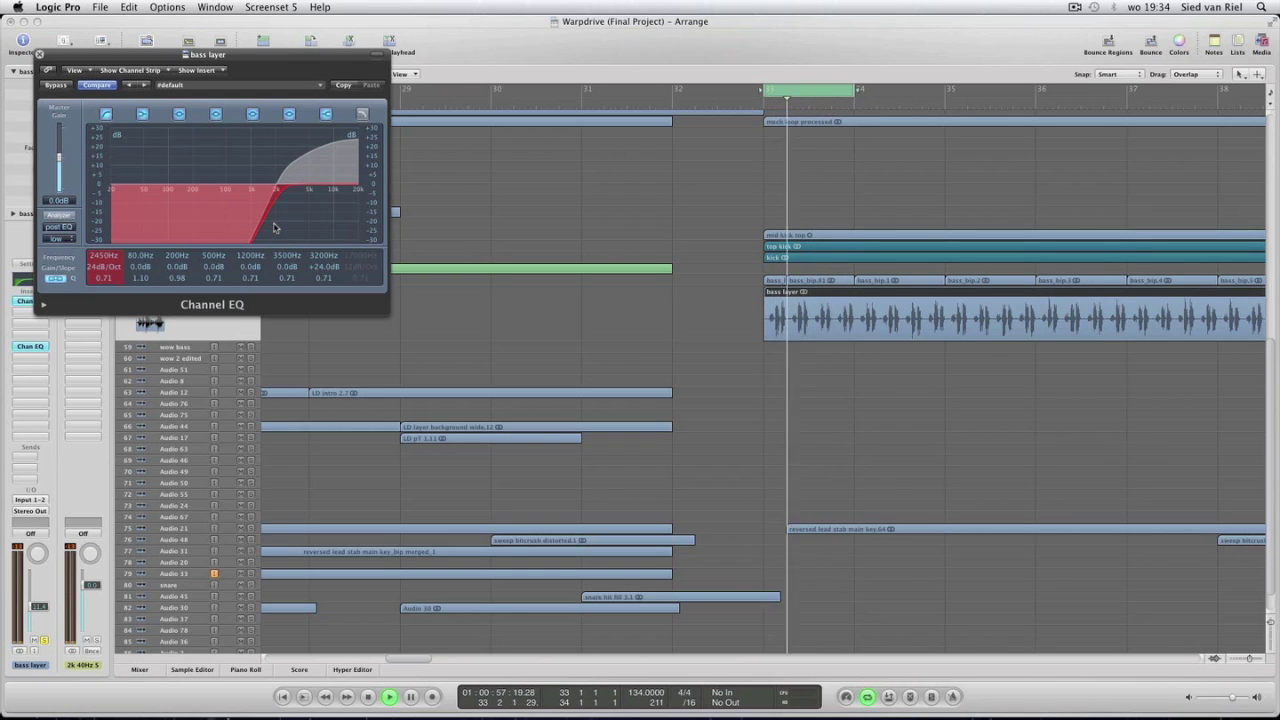
key("space")
left_click_drag(274, 228, 56, 227)
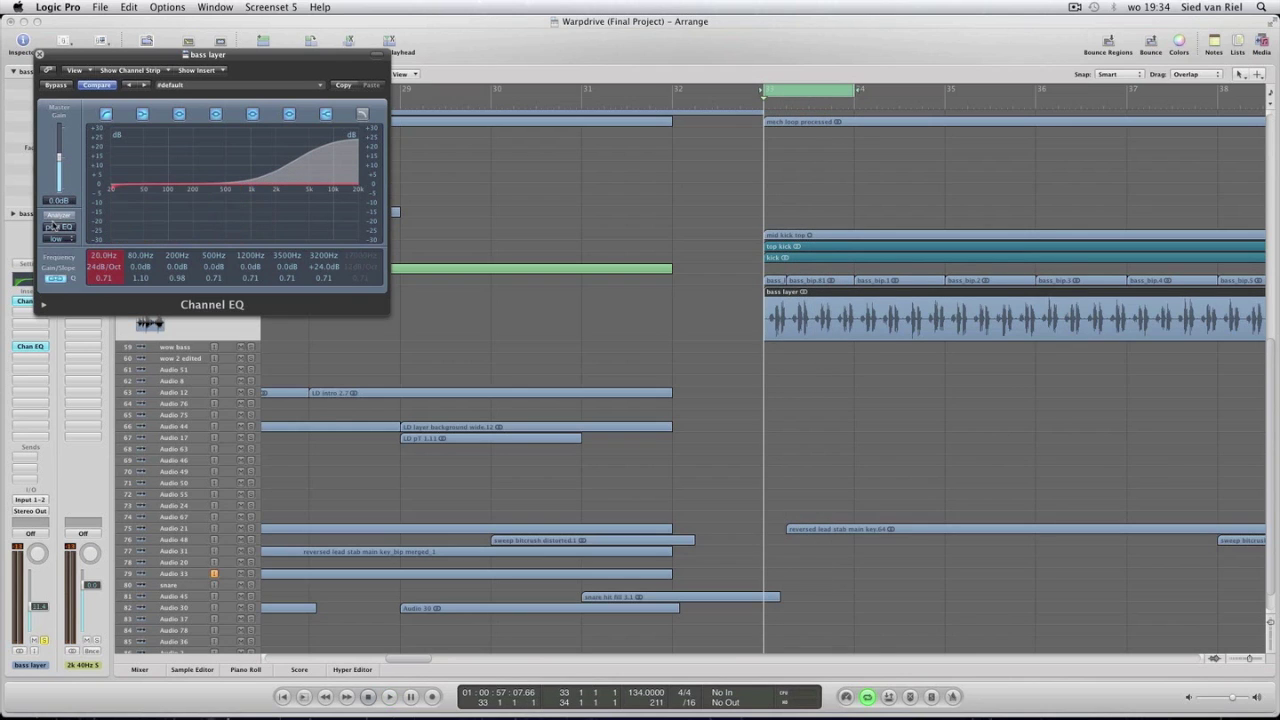
Reset the trial EQ's high shelf gain and remove the added plug-in from the bass layer track.
left_click(322, 268, "alt")
left_click(40, 54)
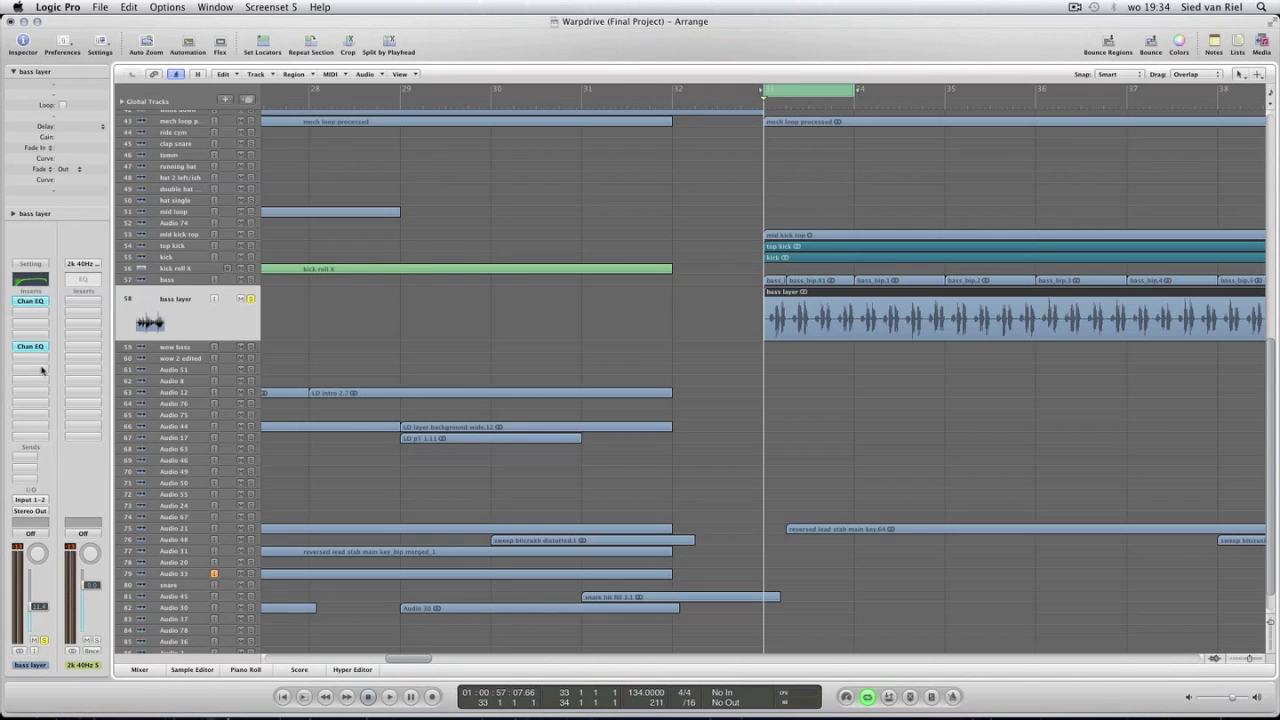
left_click(37, 350)
left_click(45, 365)
left_click(320, 355)
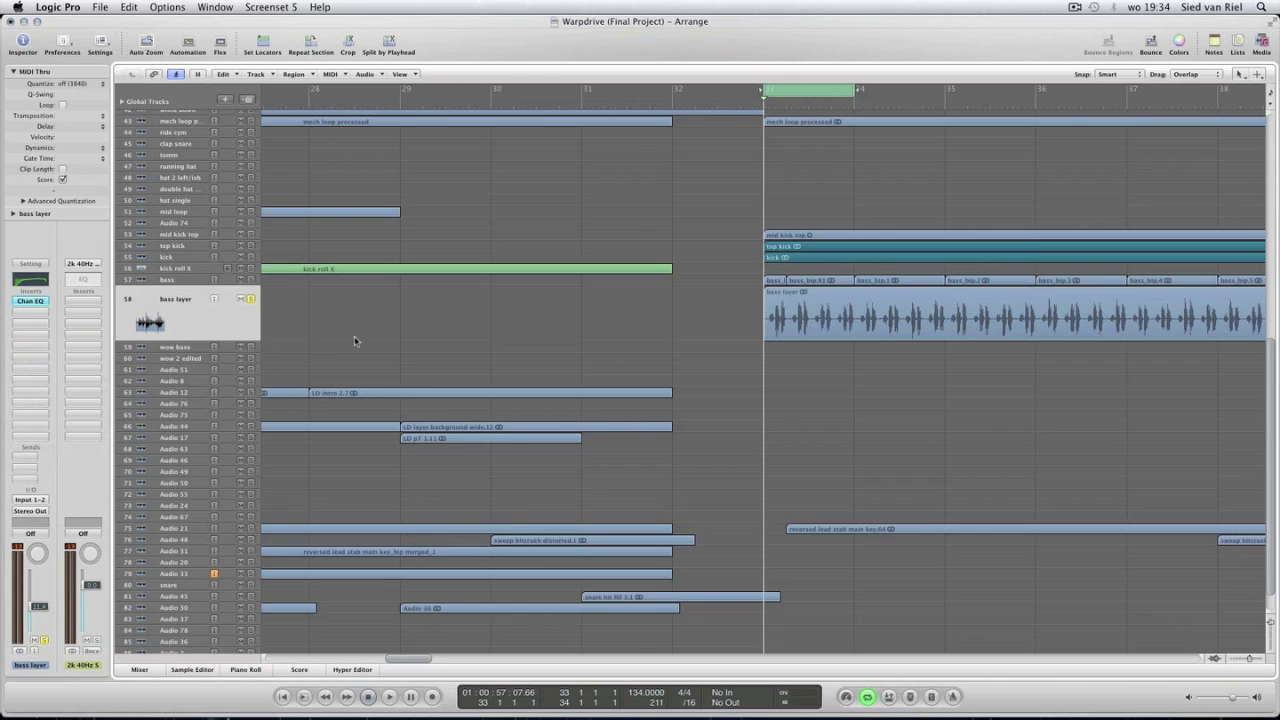
Examine the bass layer region's waveform in the Sample Editor, then close the editor.
key("ctrl+Left")
key("ctrl+Left")
key("ctrl+Left")
key("super+6")
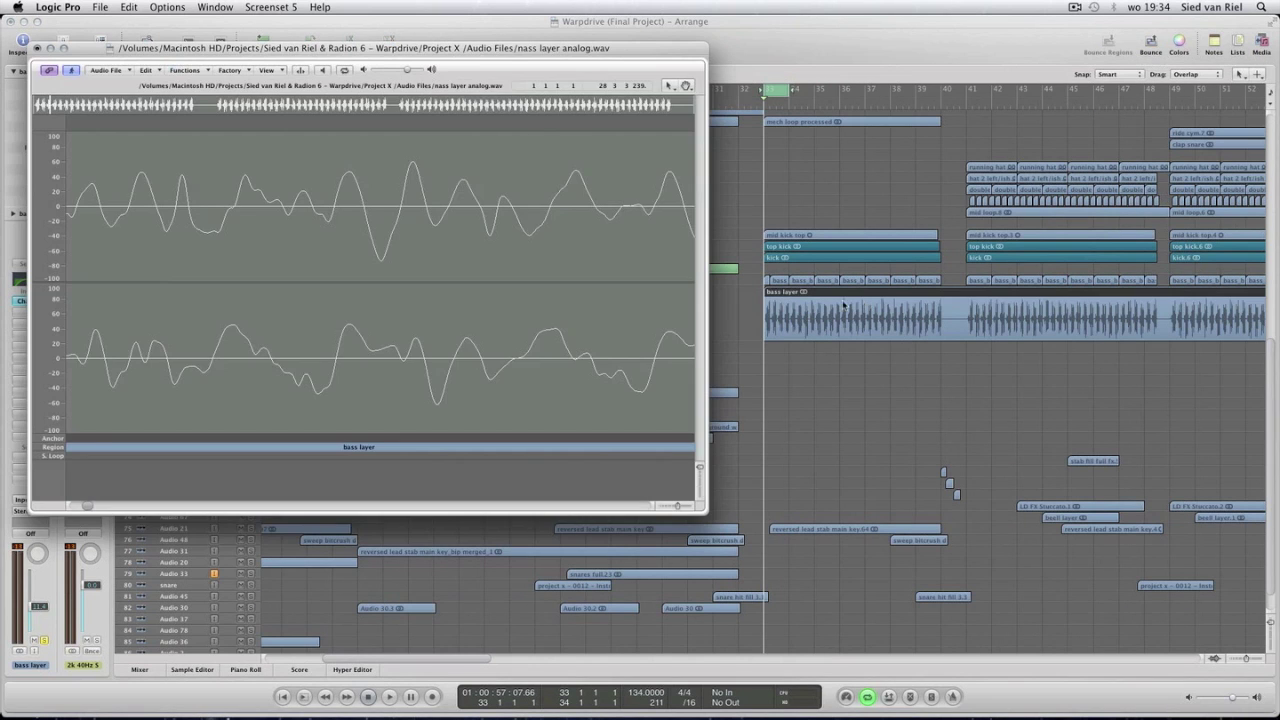
key("ctrl+Left")
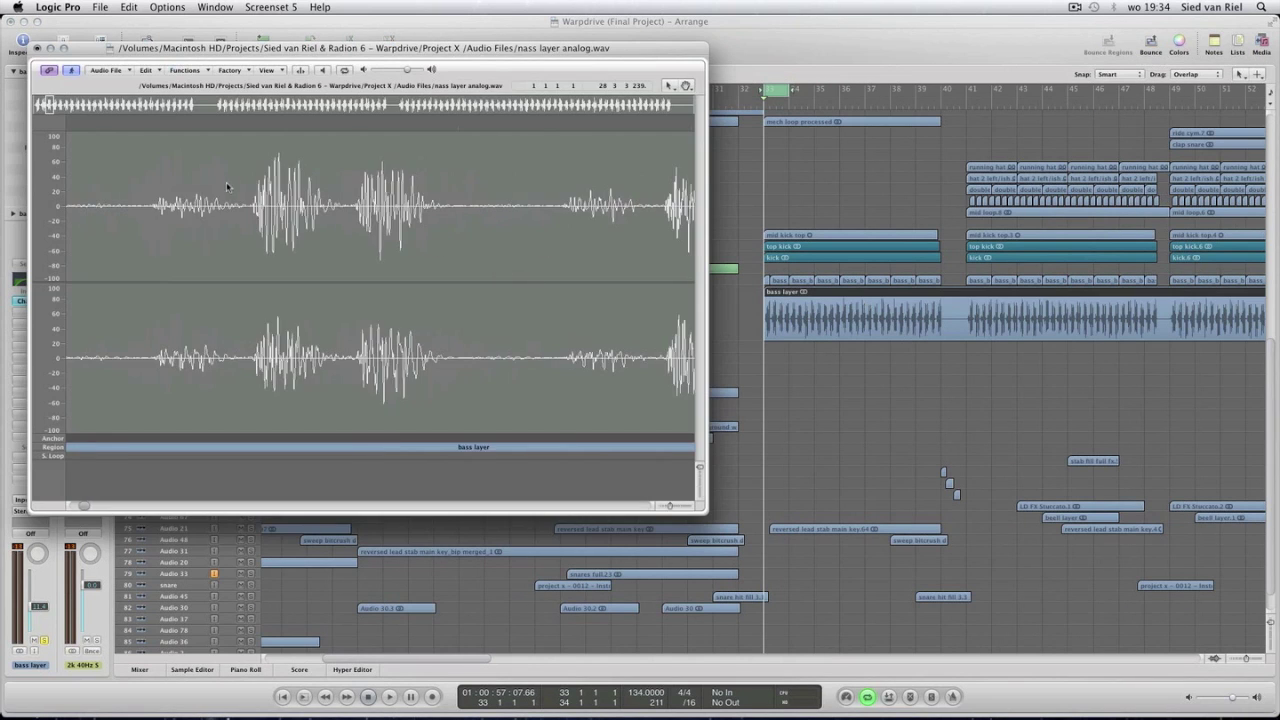
left_click(36, 48)
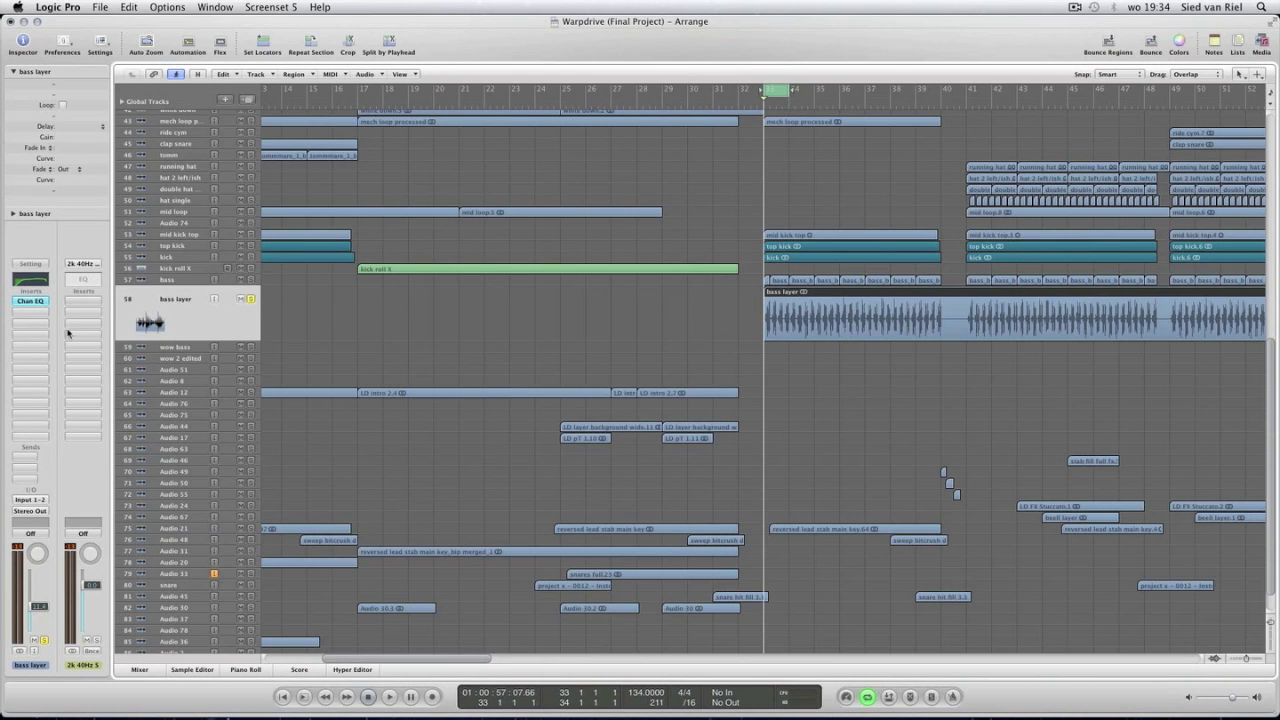
Extend the cycle range to bars 33 to 41 and audition the bass, bass layer and three kick tracks soloed together.
left_click(386, 335)
key("ctrl+Left")
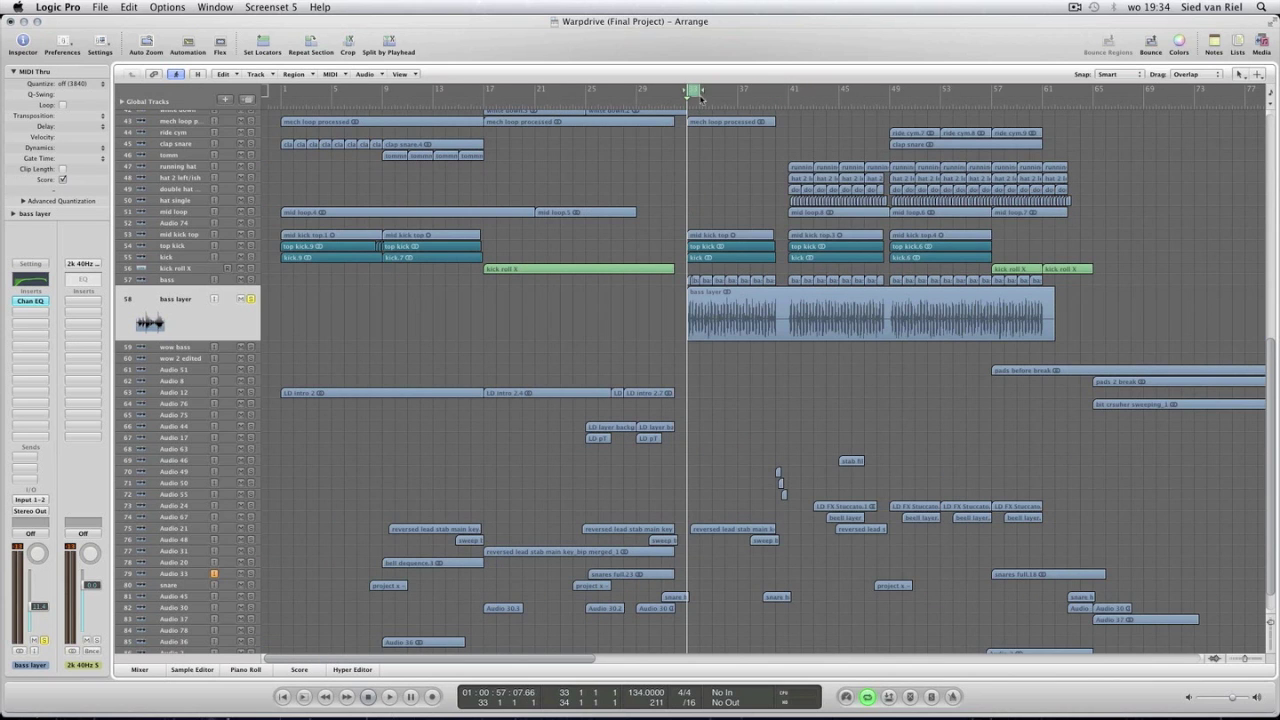
left_click_drag(692, 90, 788, 128)
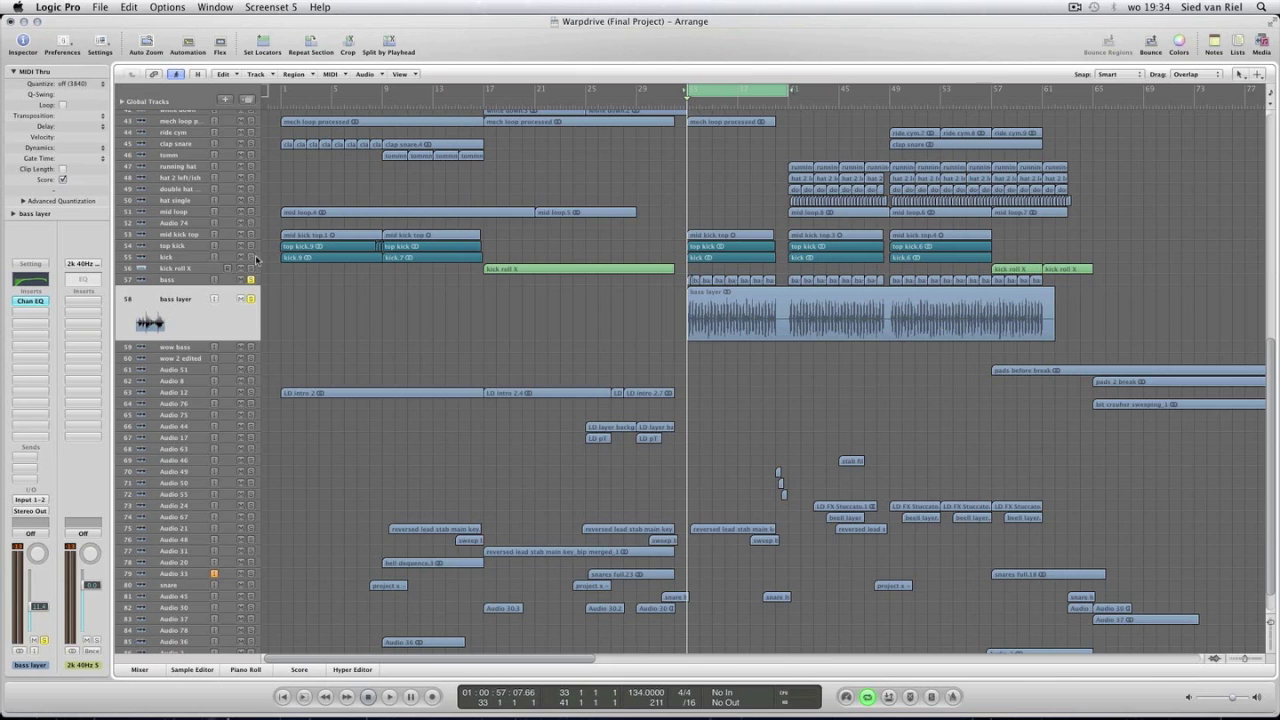
key("space")
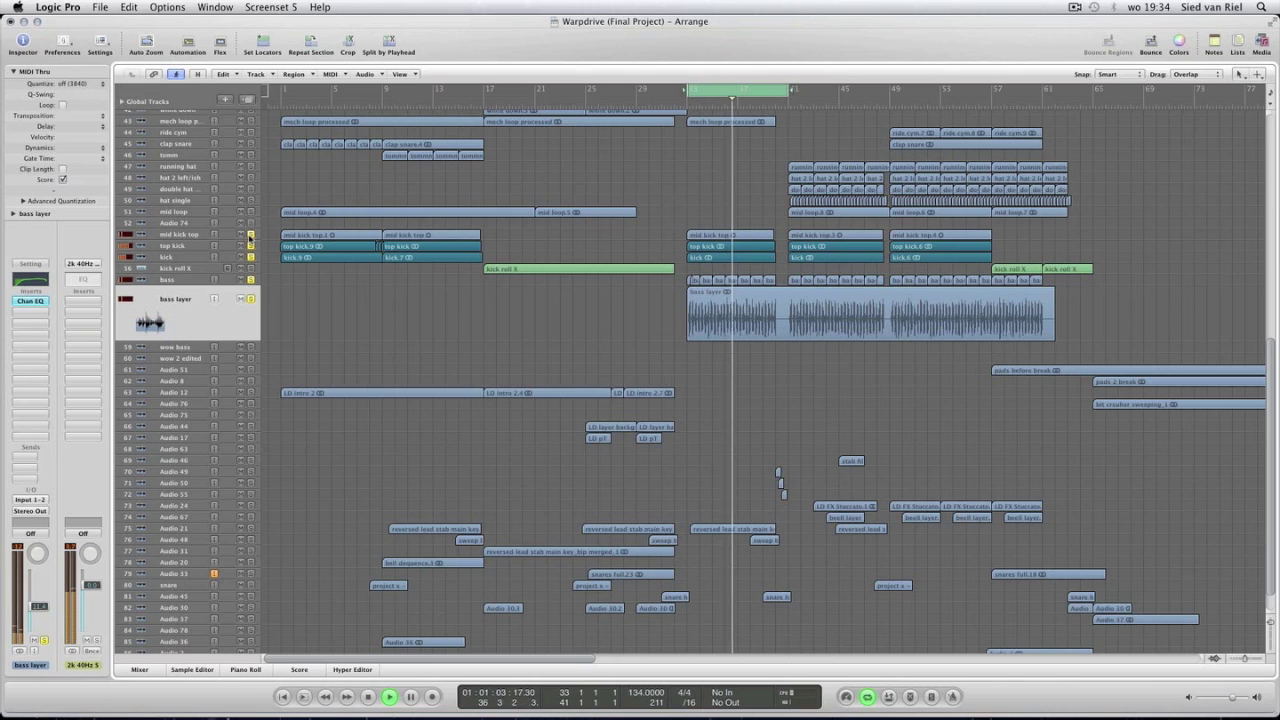
key("space")
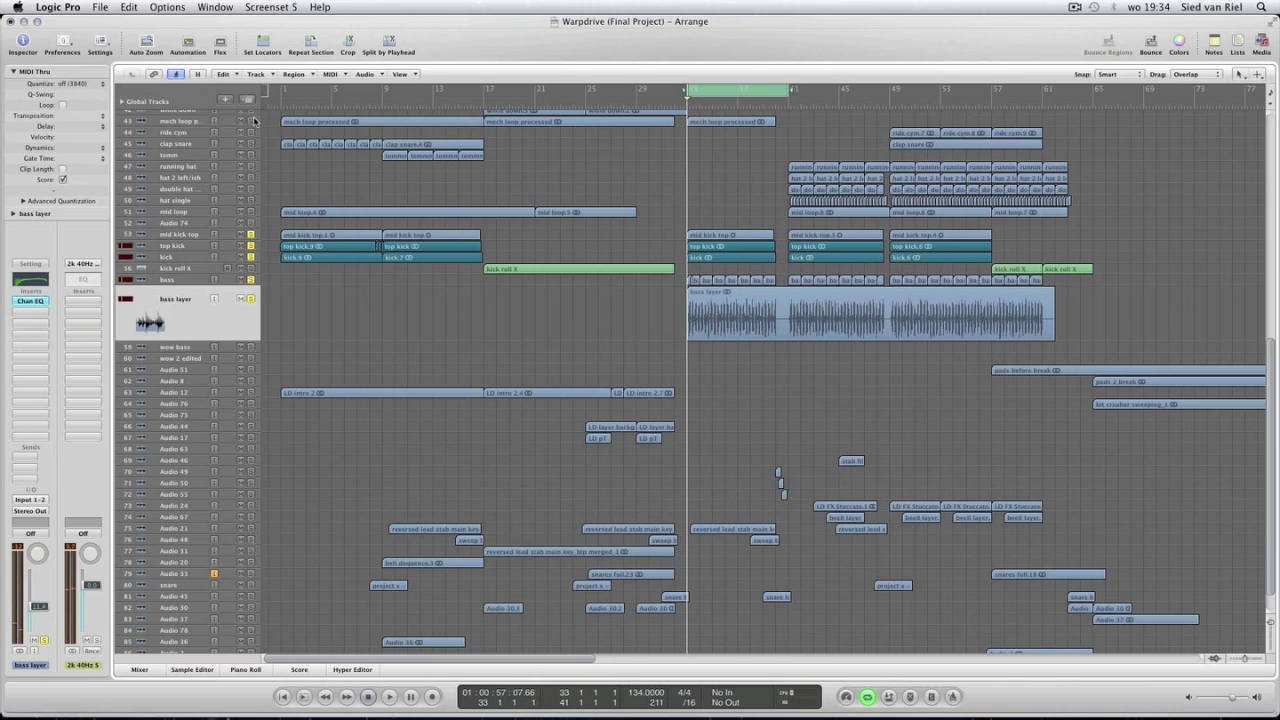
Add the mech loop processed track to the soloed playback and display its volume automation.
scroll(310, 232, "up", 5)
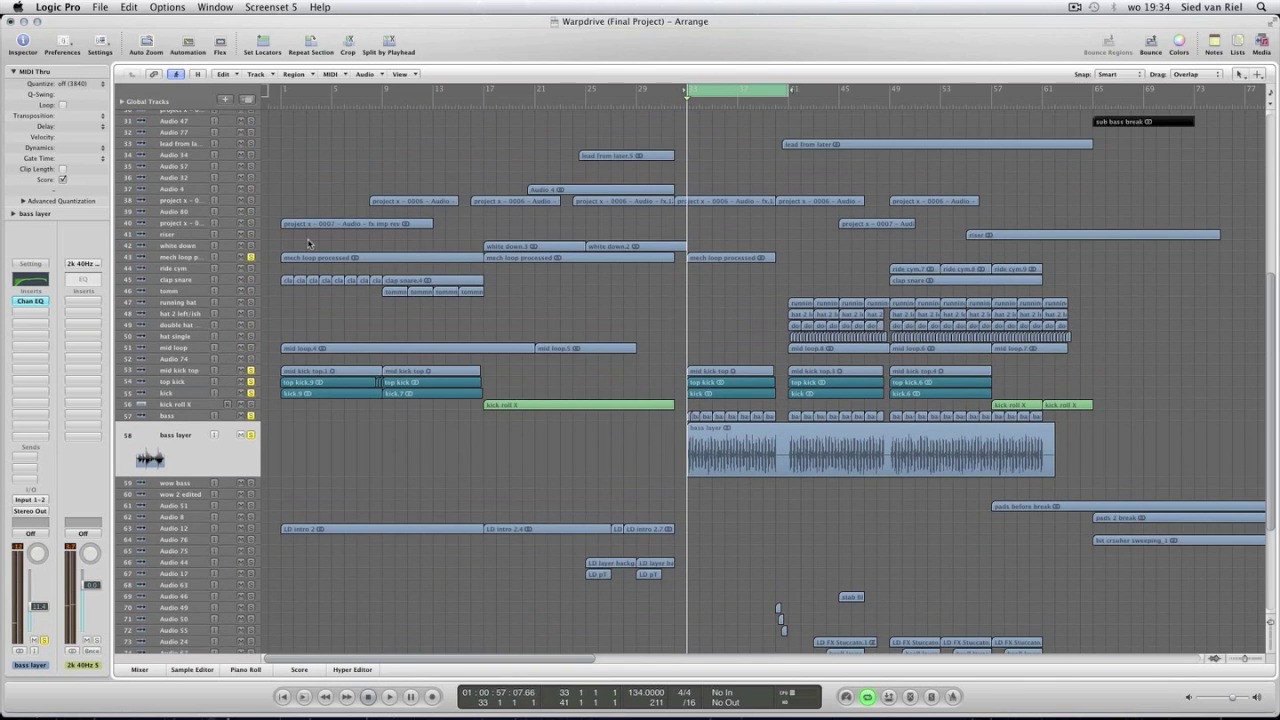
key("space")
left_click(275, 257)
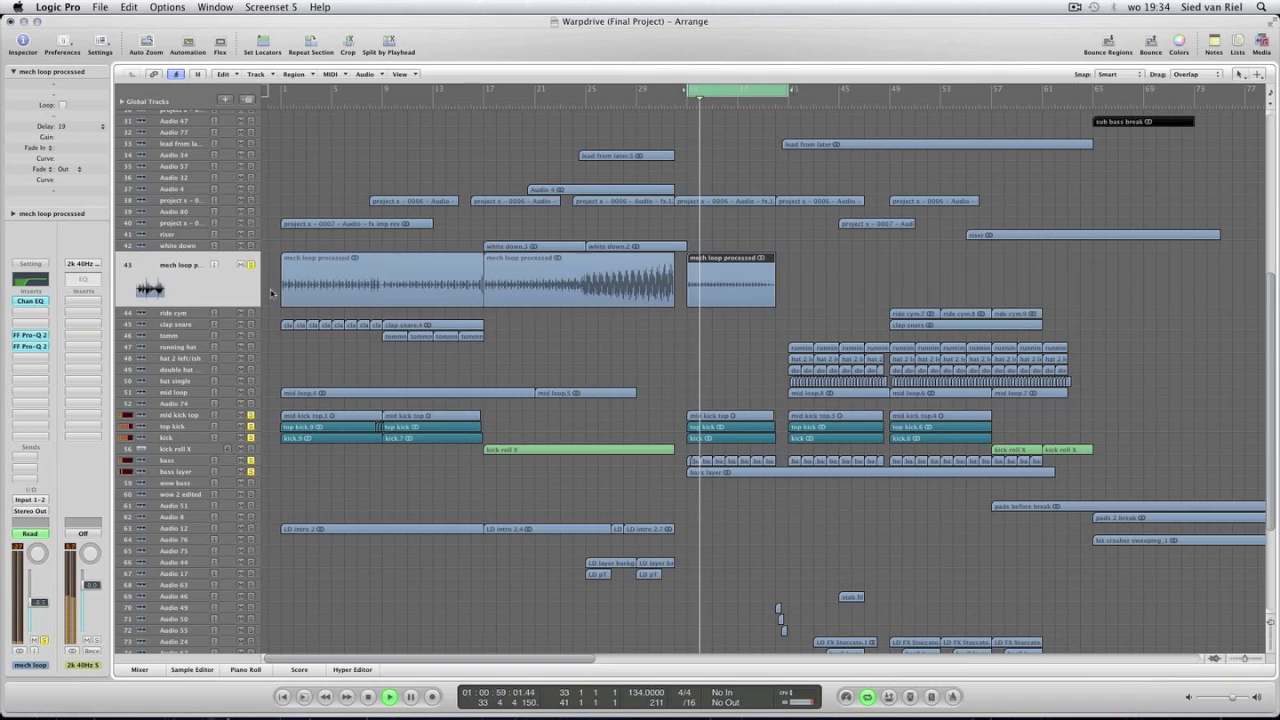
key("a")
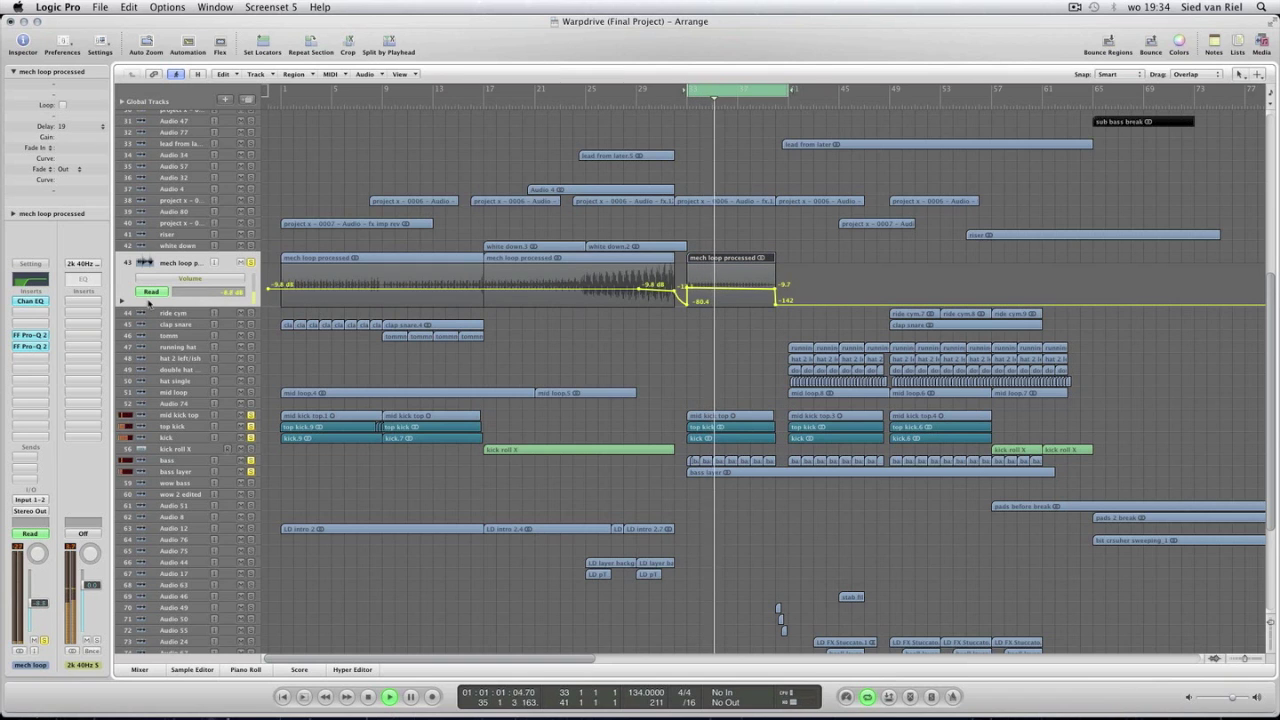
left_click(122, 301)
left_click(122, 301)
left_click(158, 289)
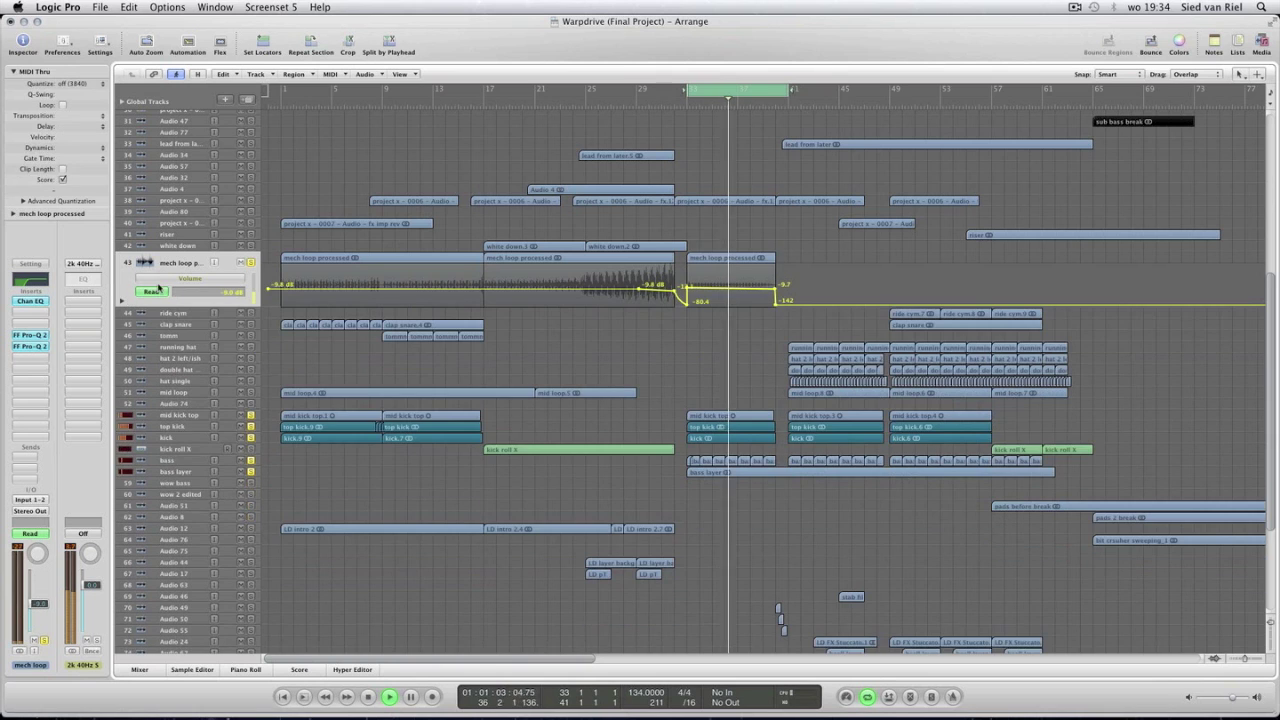
Solo the project x - 0006 effect track as well and replay the section from bar 33.
left_click(170, 203)
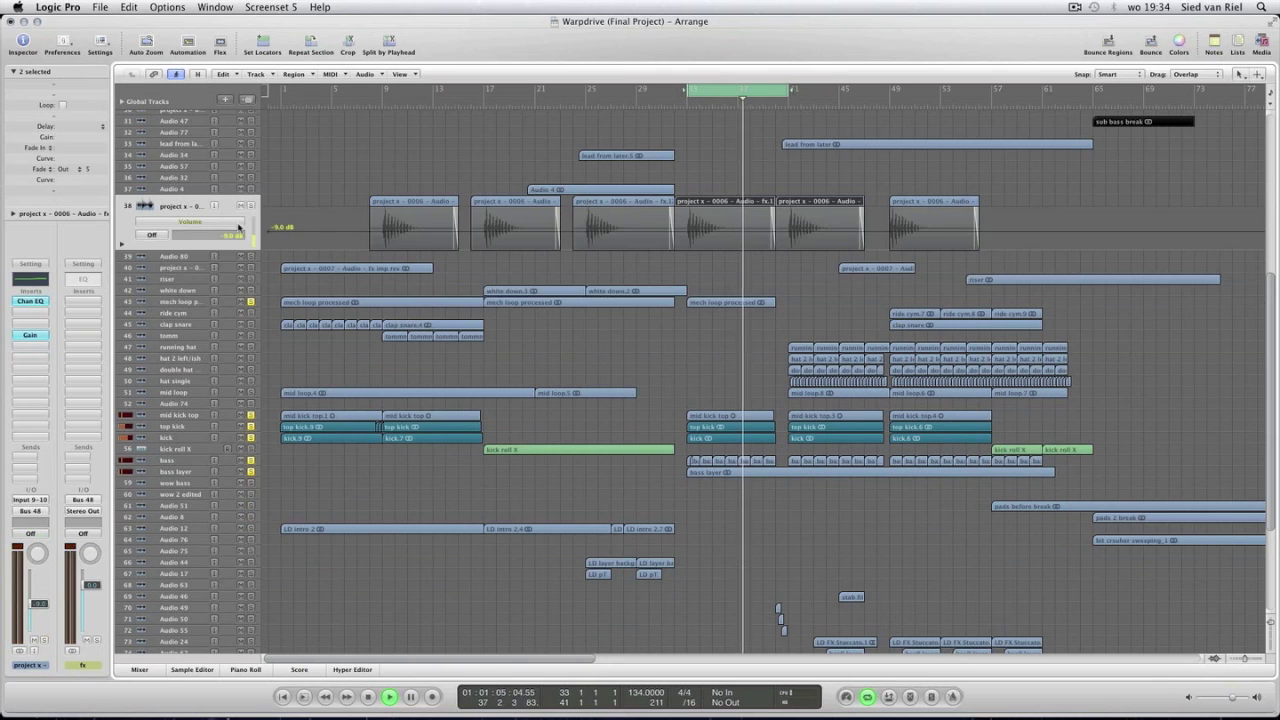
left_click(251, 205)
key("space")
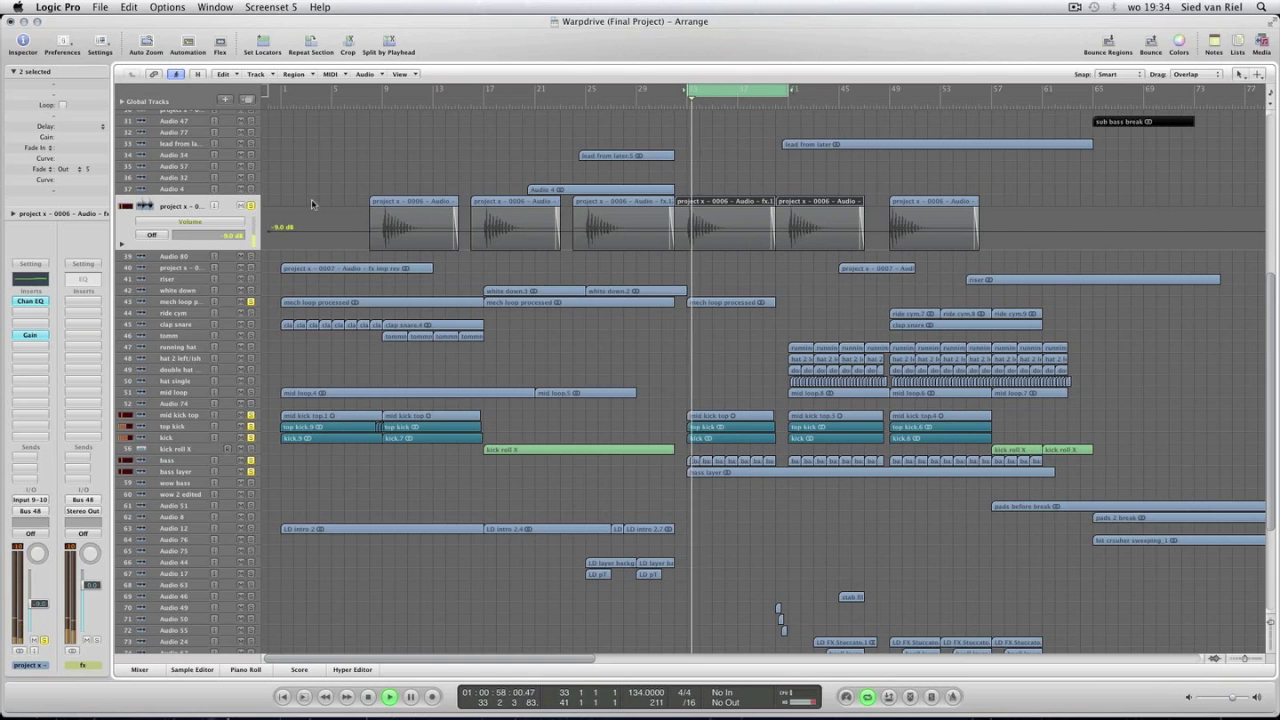
Add the reversed tok stomp waves tracks, Audio 65 and Audio 26, to the soloed playback, then stop.
scroll(311, 205, "up", 10)
left_click(199, 263)
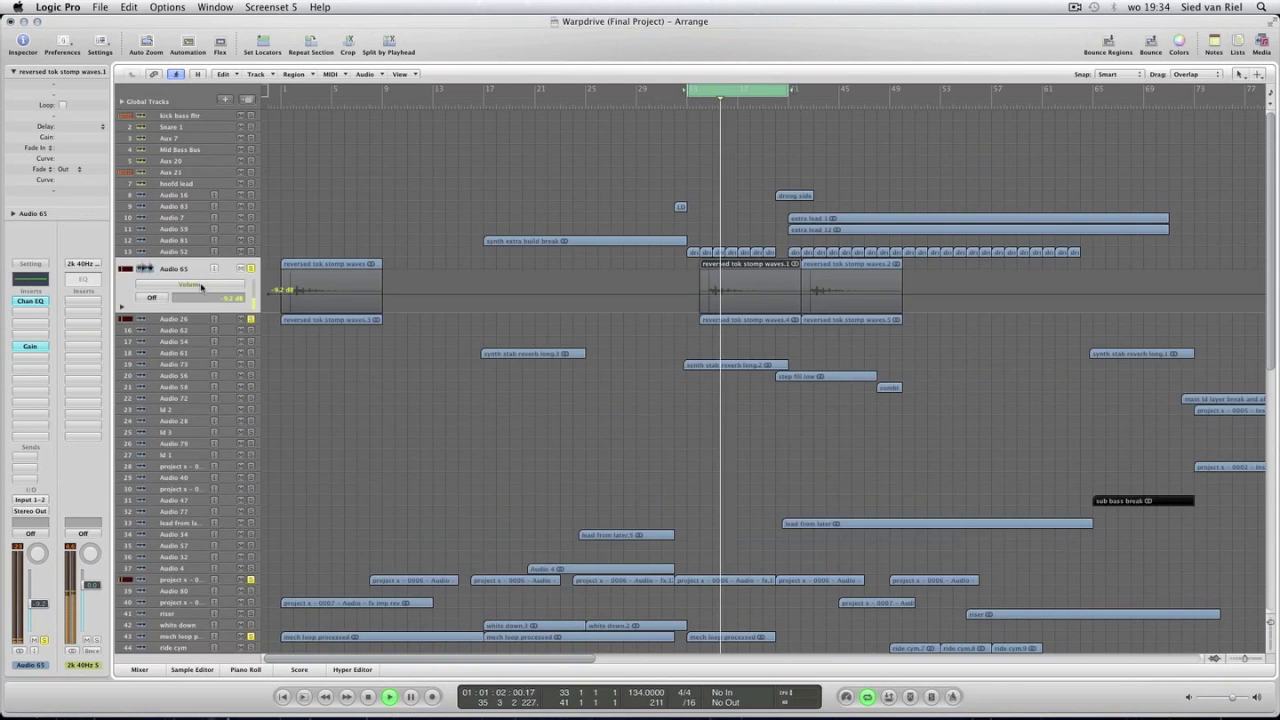
key("space")
Inspect the Sample Delay settings on Audio 26, close the plug-in and audition the reversed tok stomp waves.
key("ctrl+Right")
key("ctrl+Right")
key("ctrl+Right")
key("ctrl+Right")
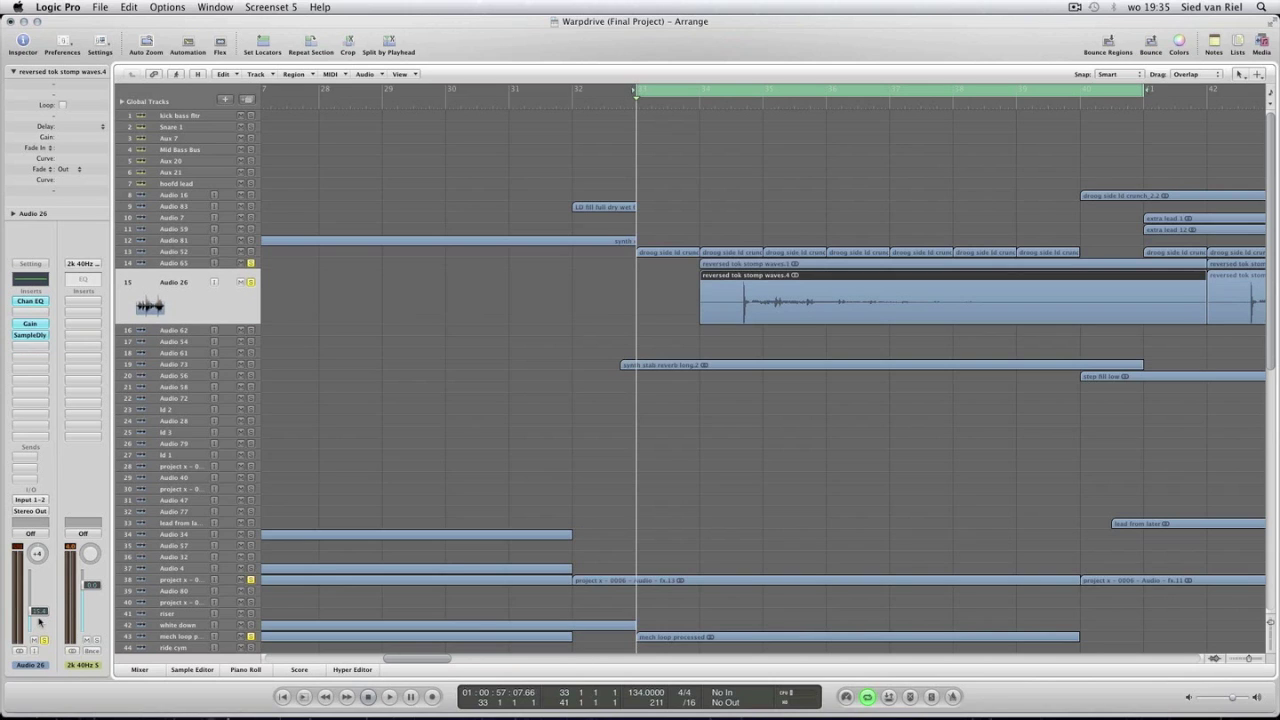
key("Up")
left_click(24, 335)
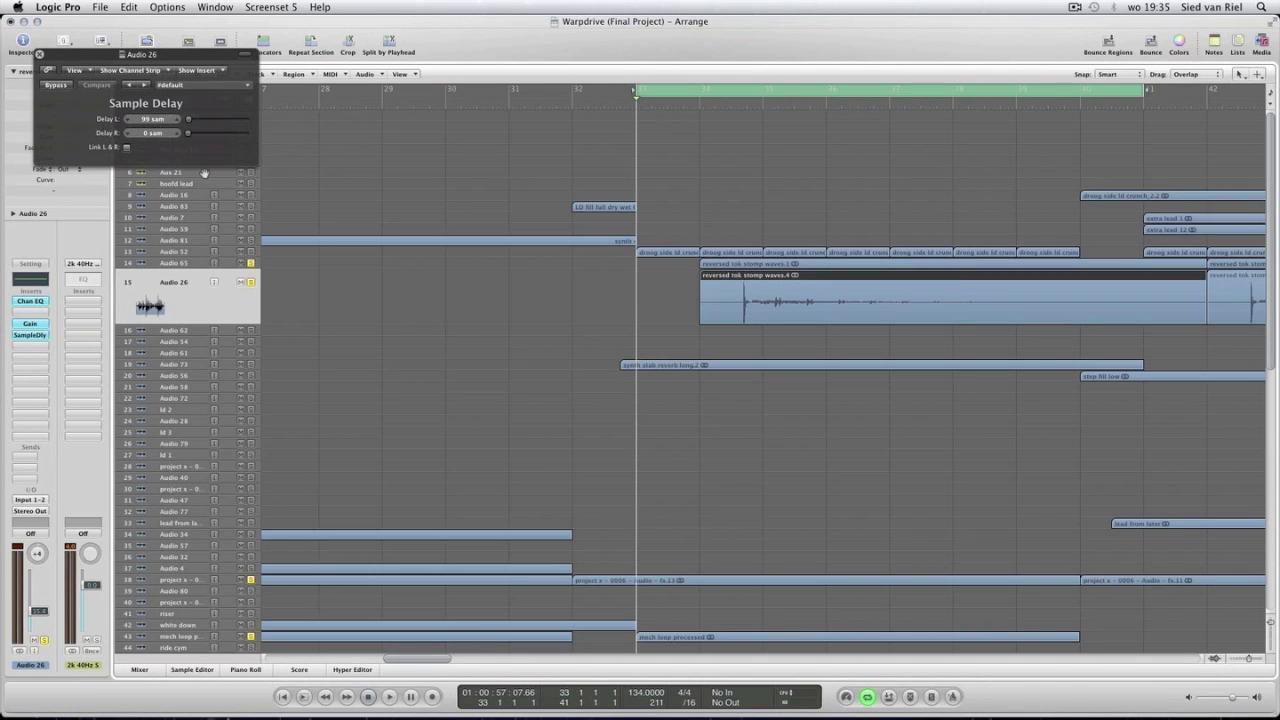
left_click(39, 54)
key("space")
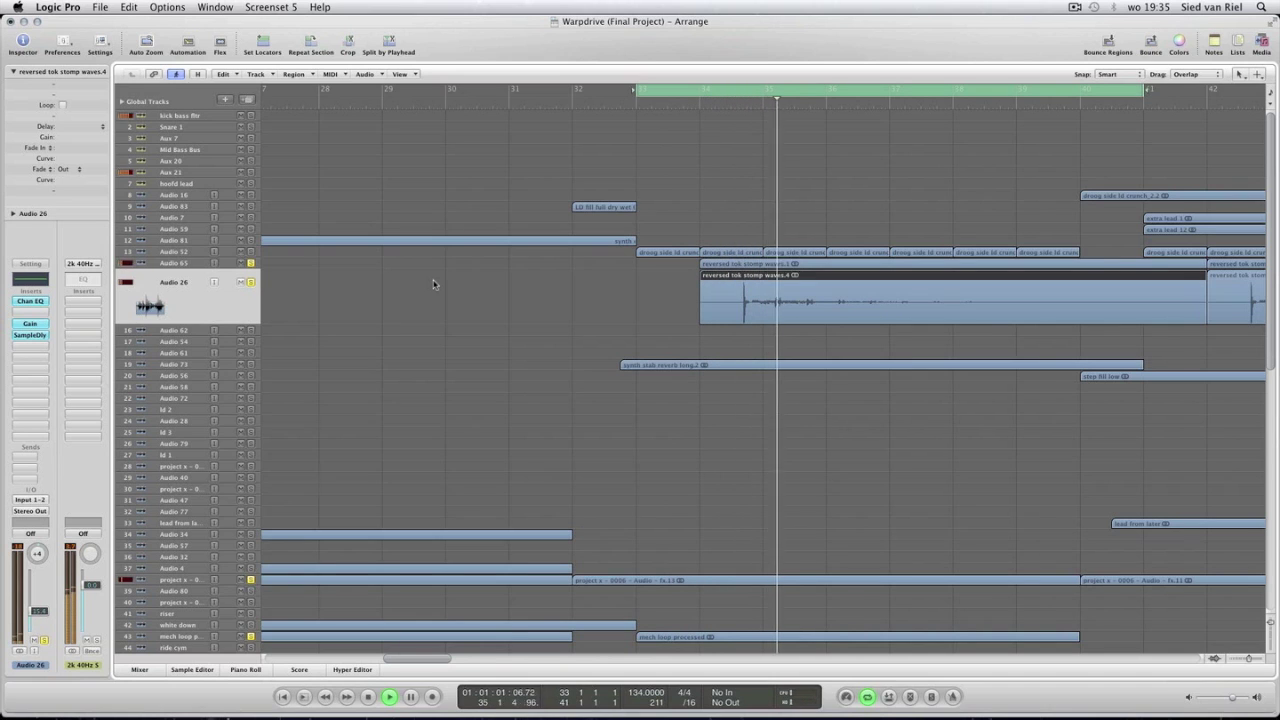
key("space")
Solo Audio 52 with its drong side ld crunch regions and audition it together with the other soloed tracks.
key("ctrl+Left")
key("ctrl+Left")
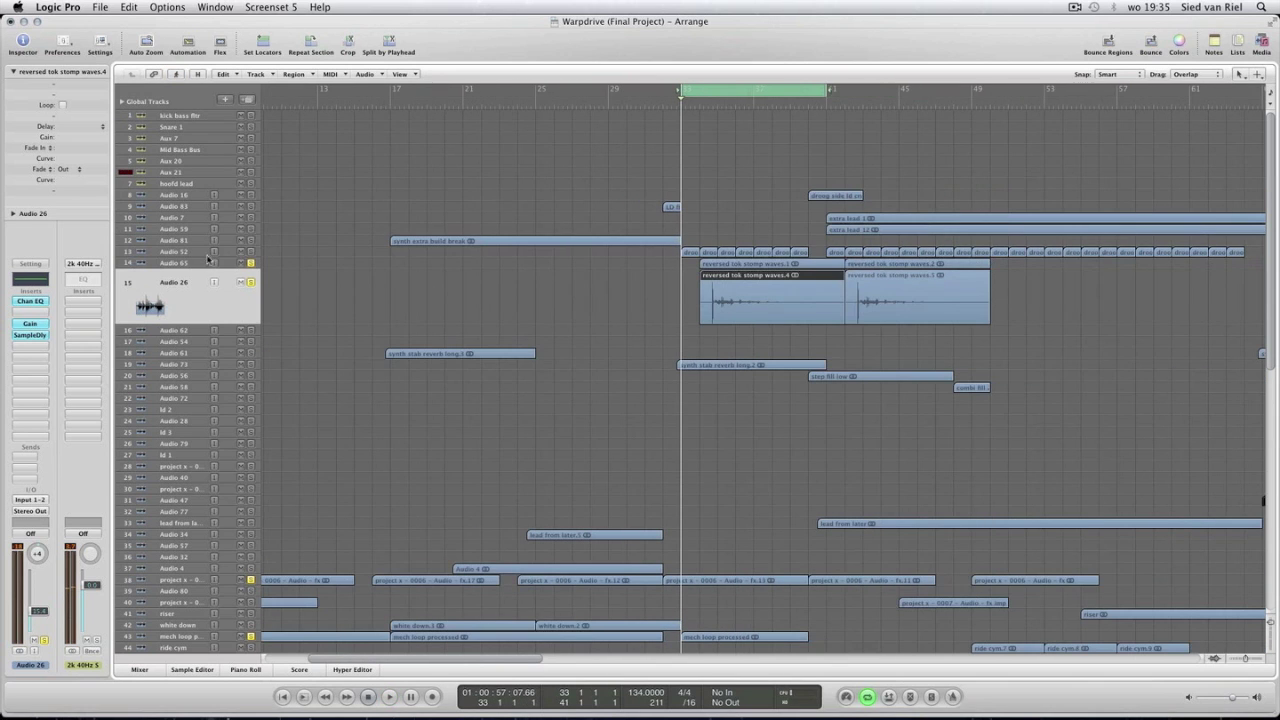
left_click(210, 252)
key("space")
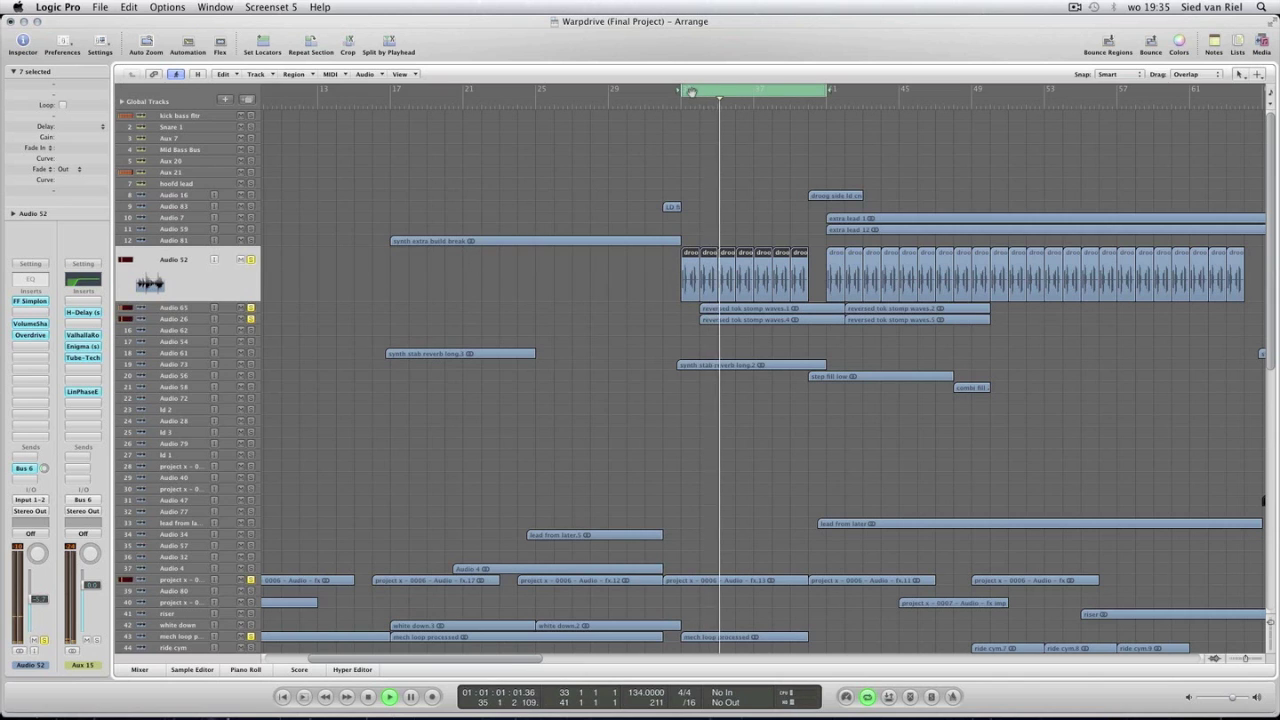
key("space")
Move the cycle start back to bar 32 and solo Audio 83 to audition its LD fill full dry wet region.
left_click_drag(682, 91, 663, 91)
left_click(645, 157)
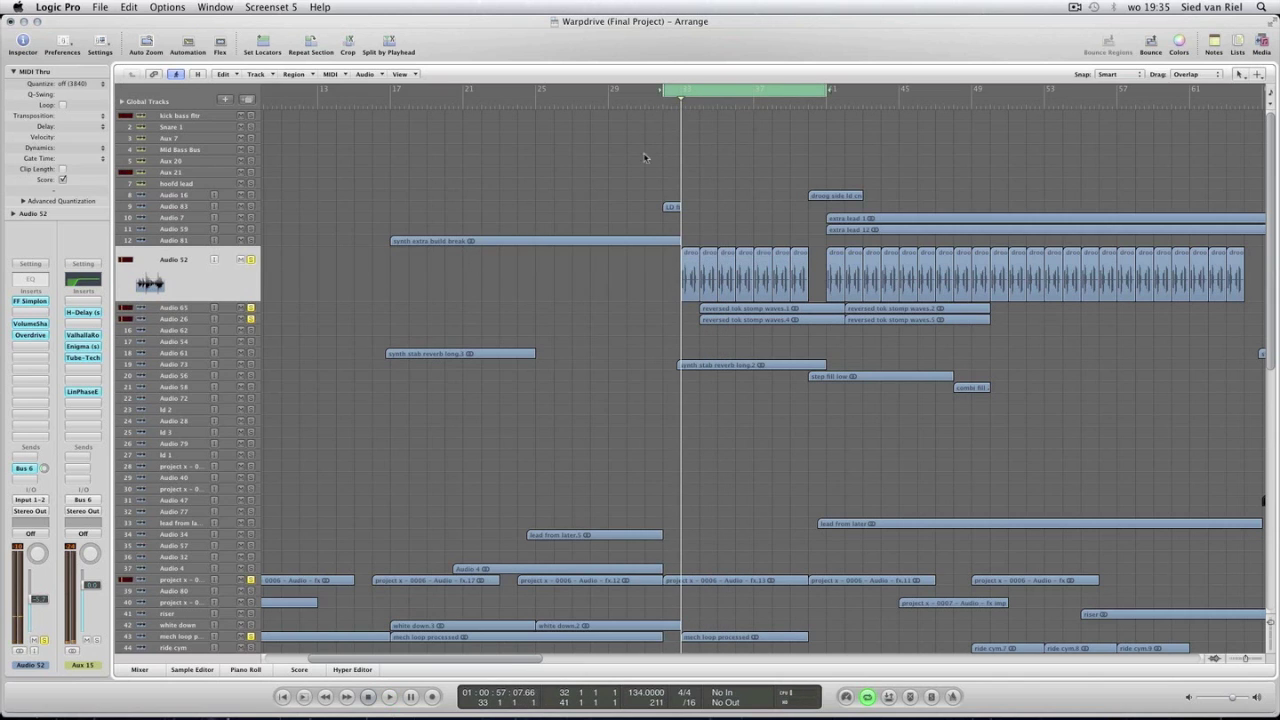
left_click(201, 206)
key("space")
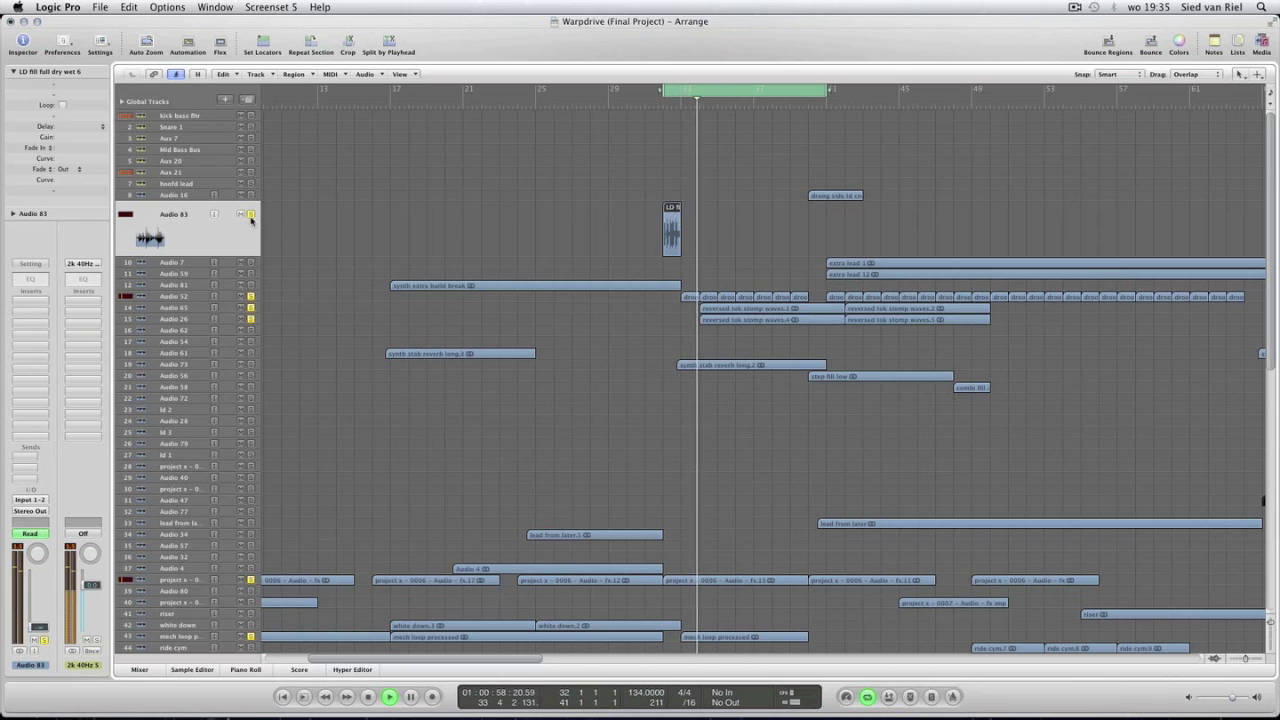
key("space")
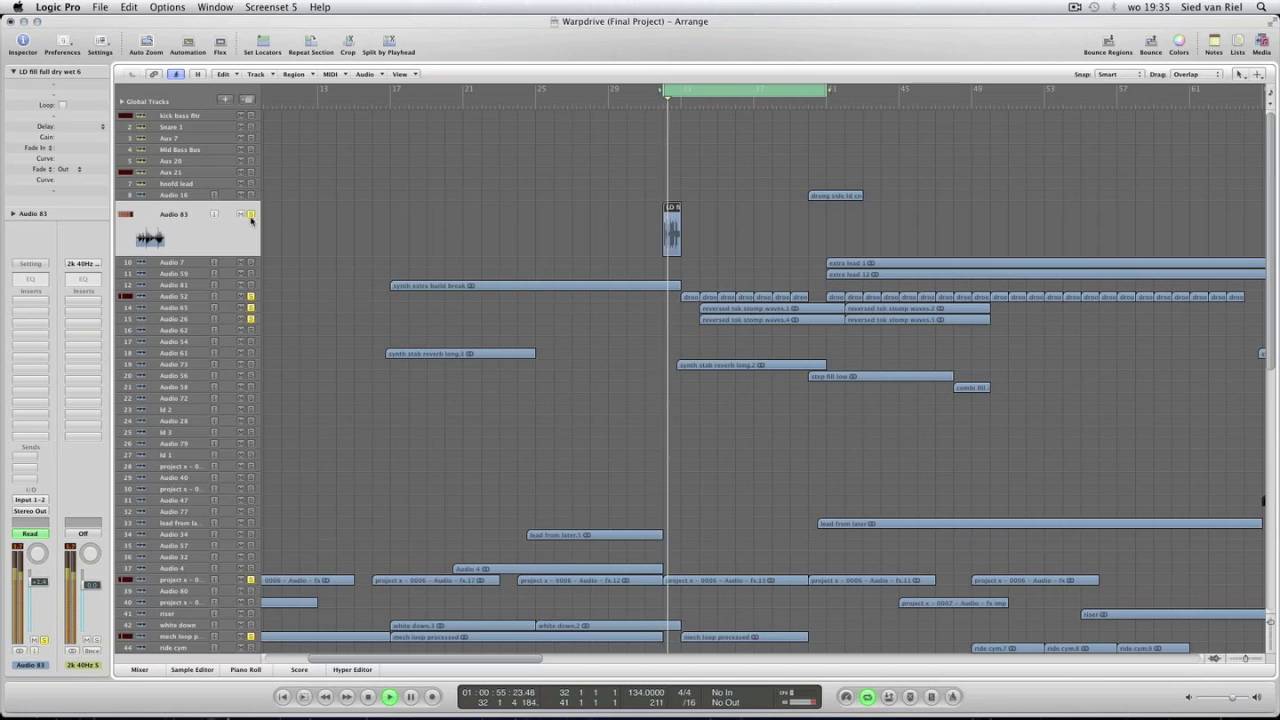
Display Audio 83's volume automation and move its opening rise to the start of the LD fill region at bar 32.
key("a")
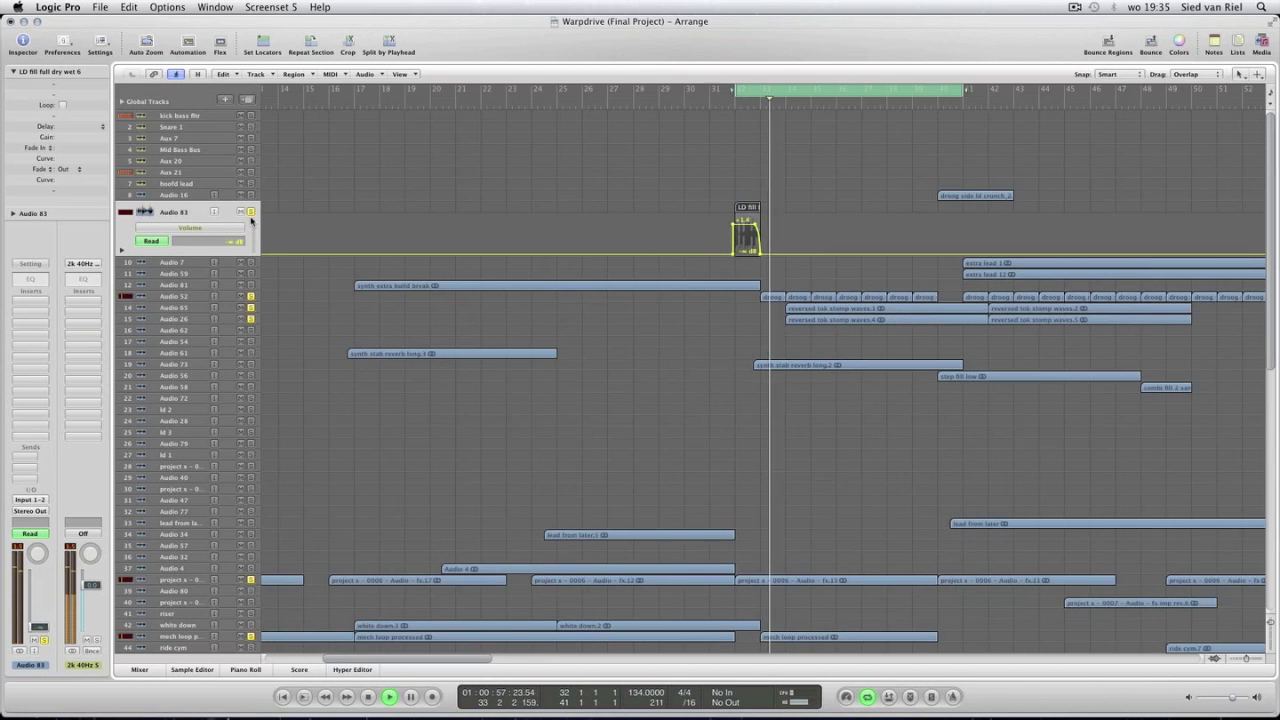
key("z")
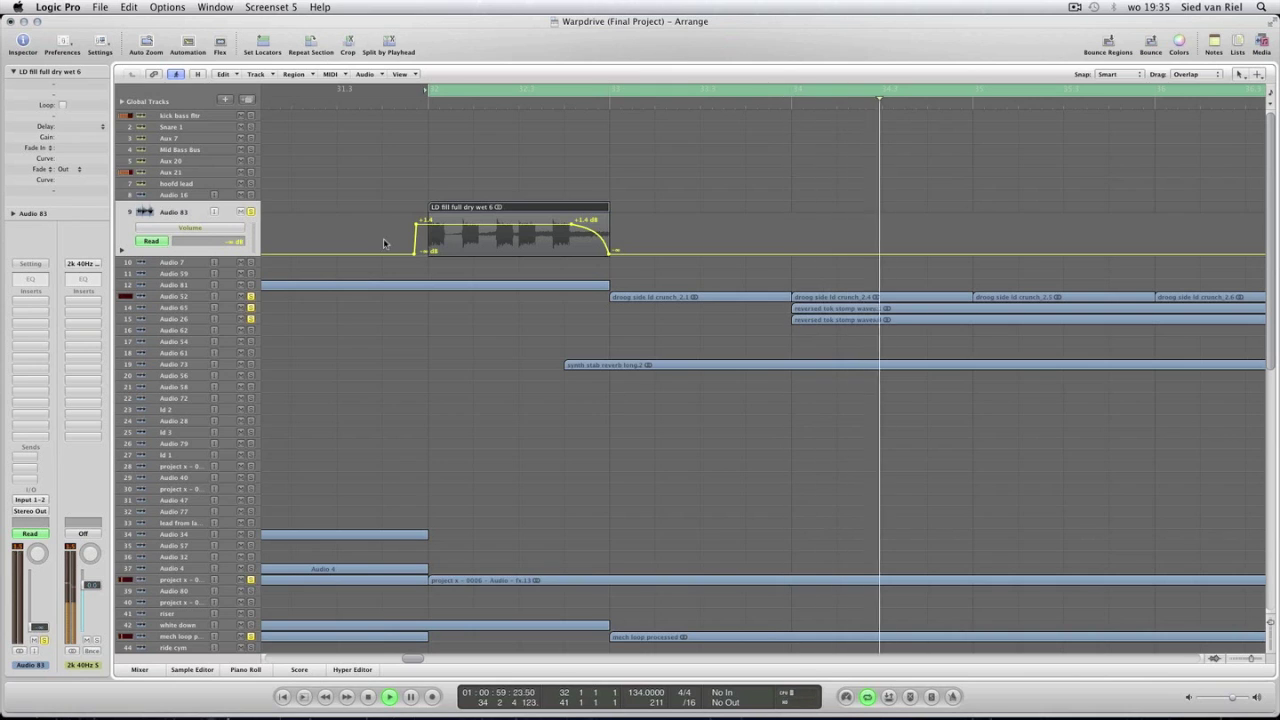
mouse_move(424, 229)
left_mouse_down()
mouse_move(420, 285)
mouse_move(427, 221)
left_mouse_up()
key("space")
key("super+Left")
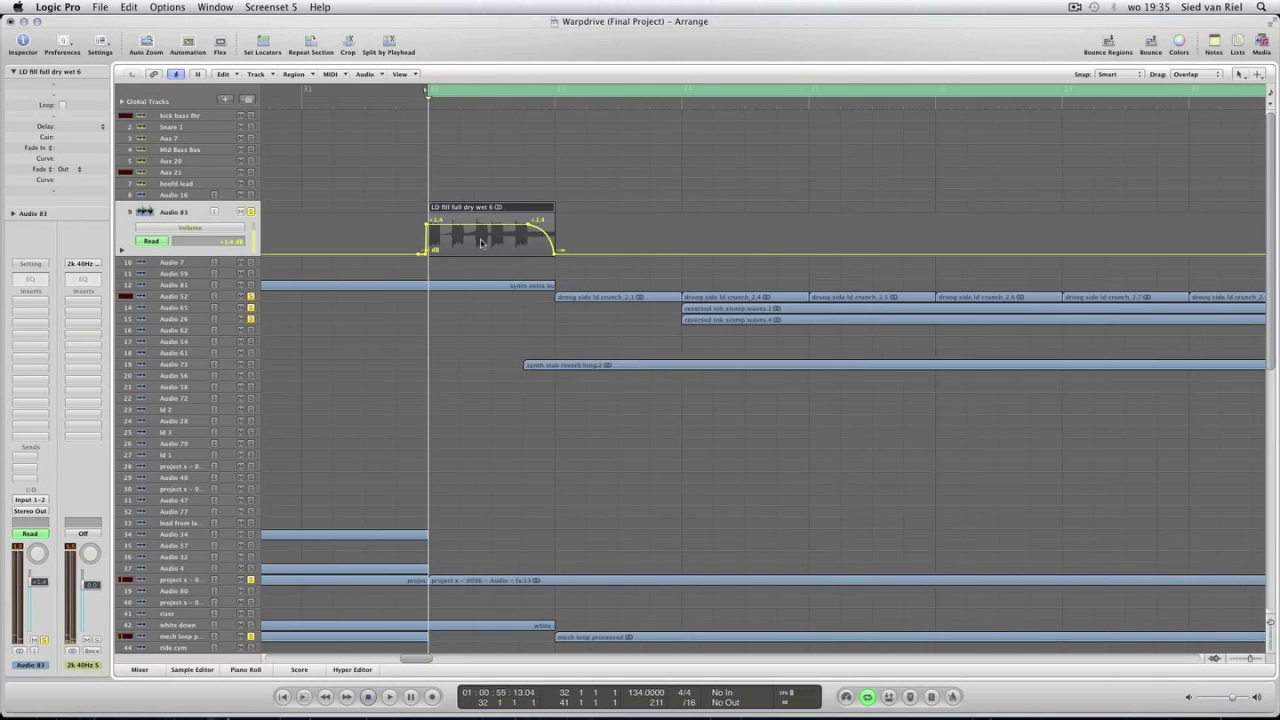
Solo Audio 45's snare hit fill and Audio 21's reversed lead stab to audition them with the soloed kick and bass tracks.
scroll(500, 265, "down", 10)
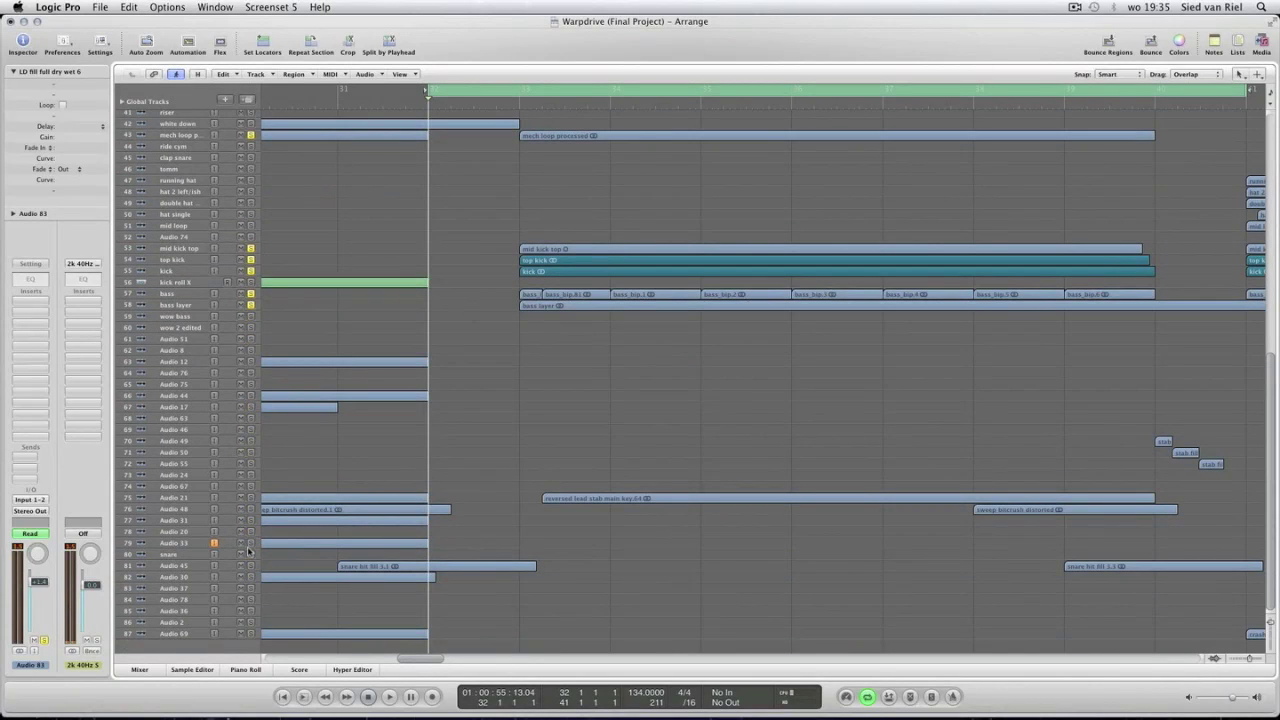
key("ctrl+z")
key("space")
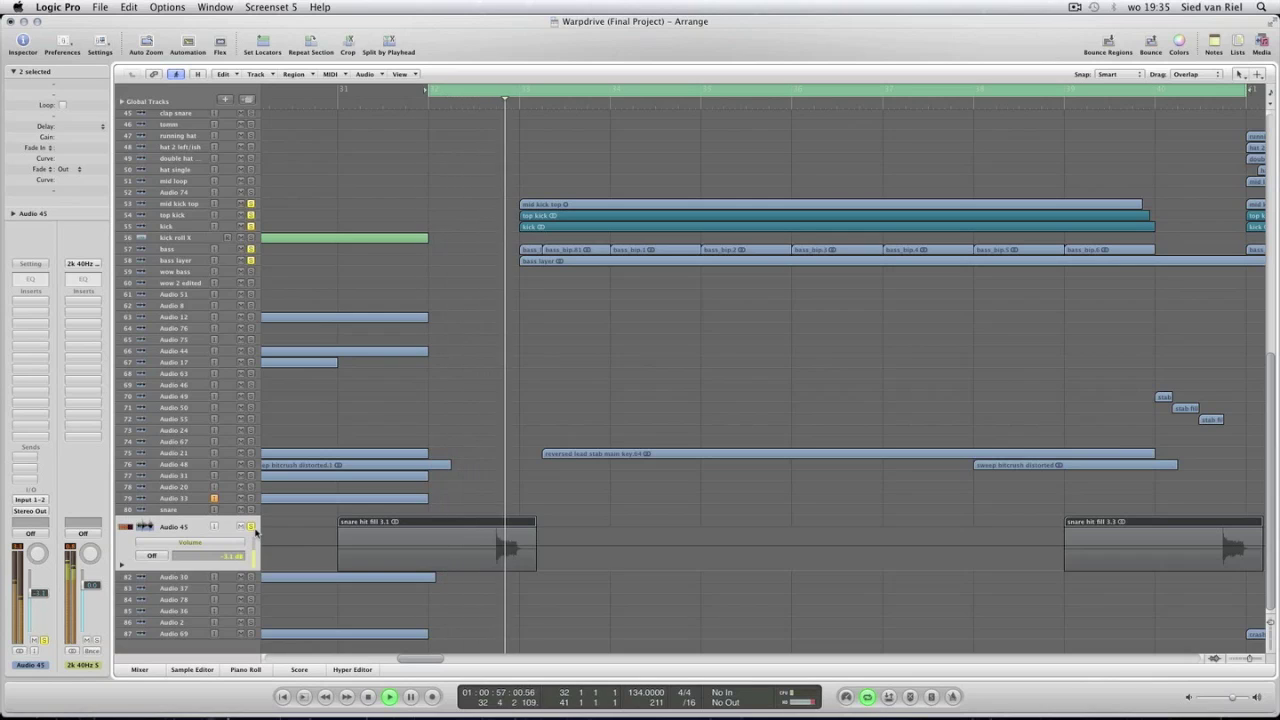
left_click(256, 454)
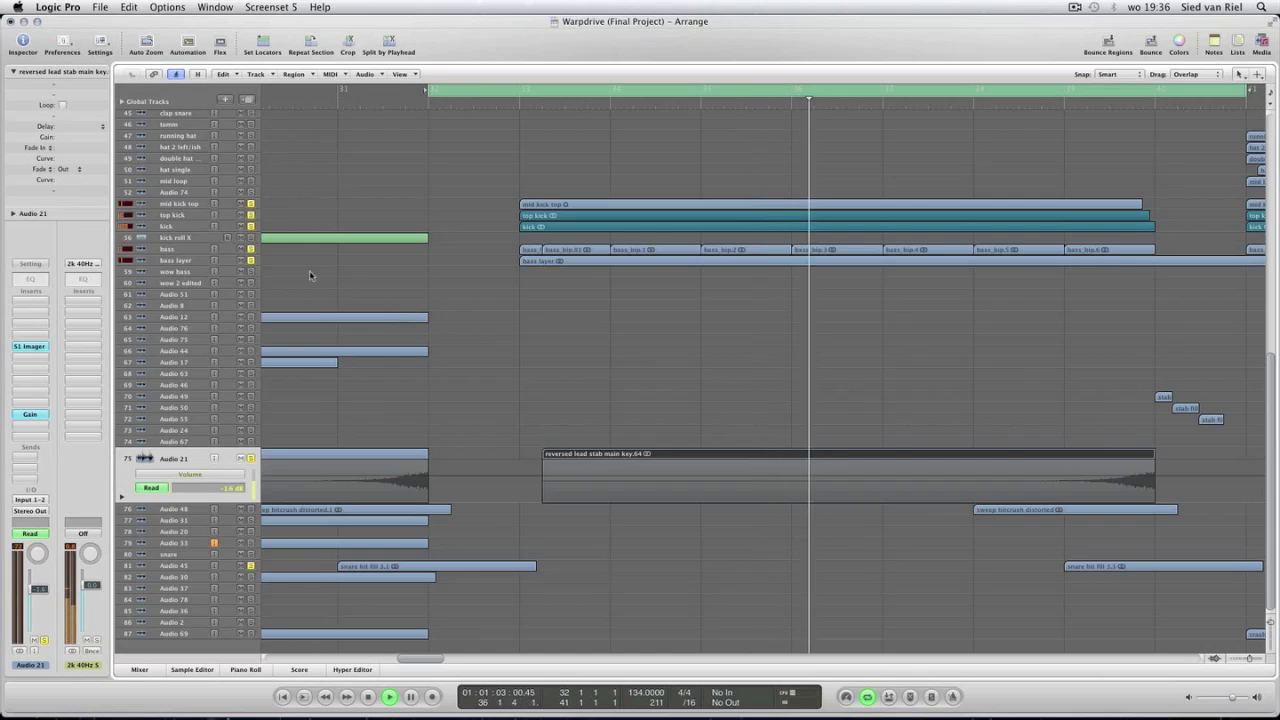
key("space")
Play the arrangement from bar 30 and clear the solos on all tracks to bring in the full mix.
key("ctrl+Left")
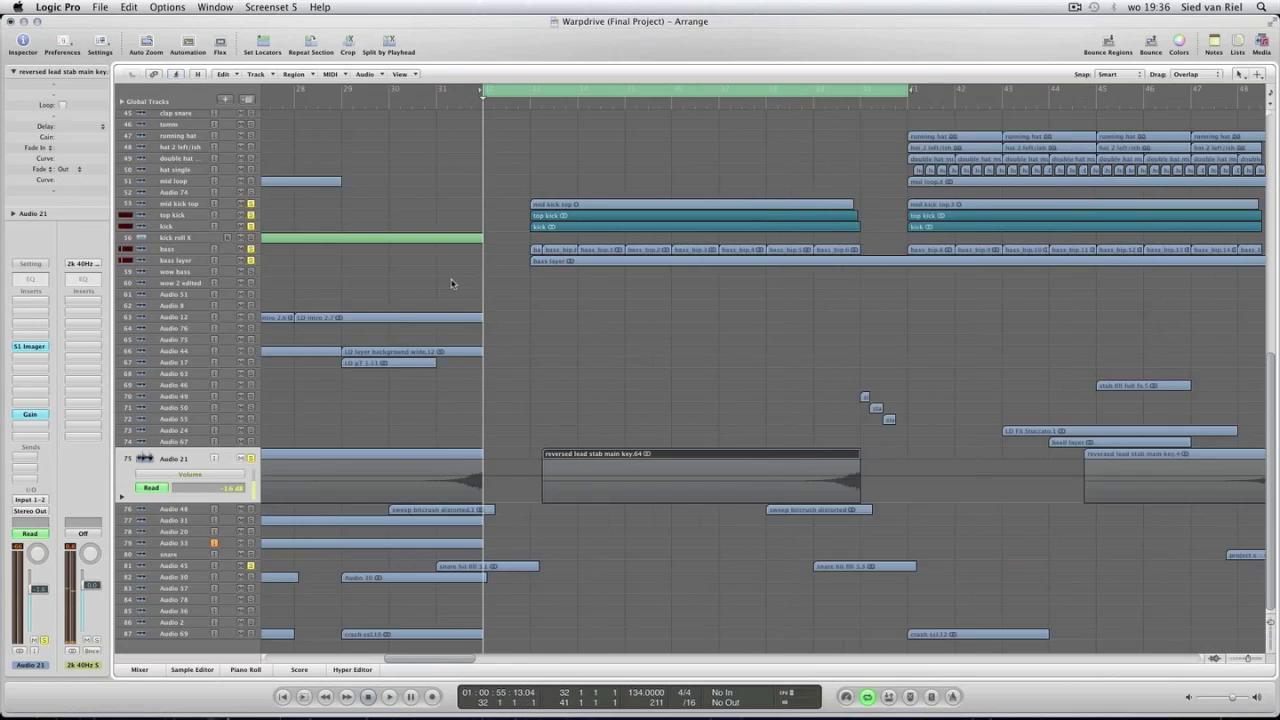
key("ctrl+Left")
double_click(461, 104)
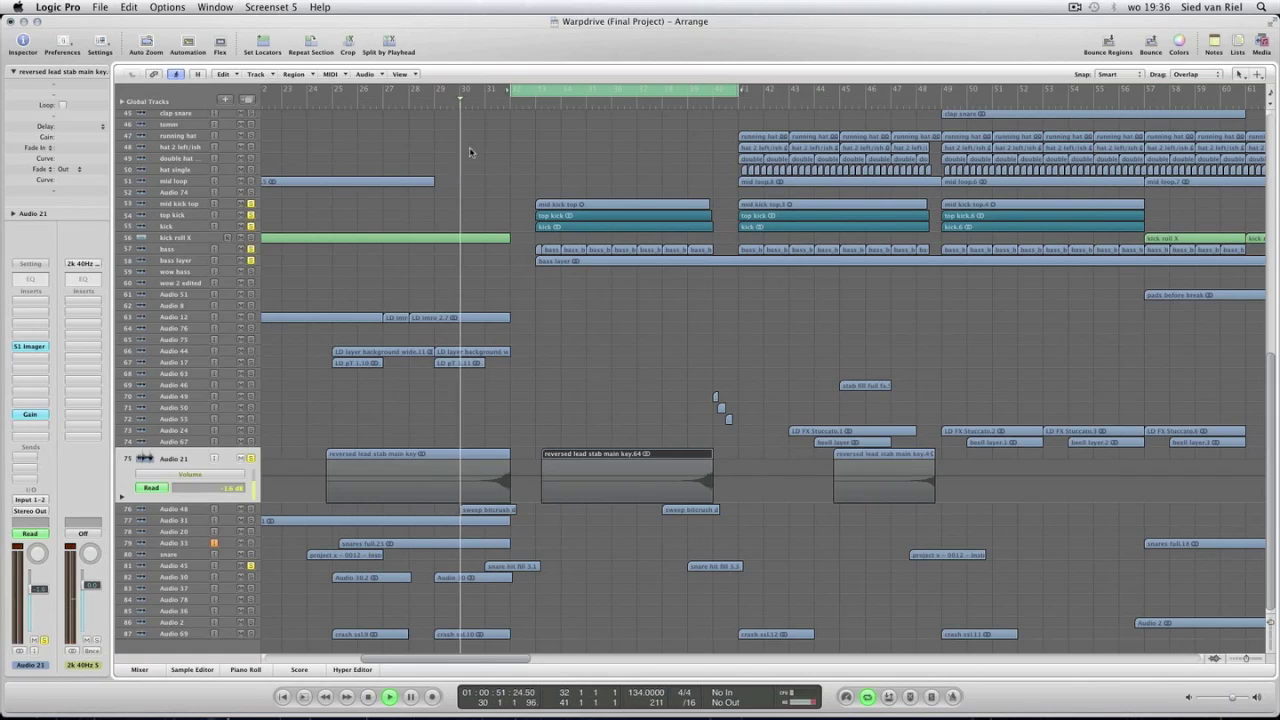
left_click_drag(250, 203, 250, 262)
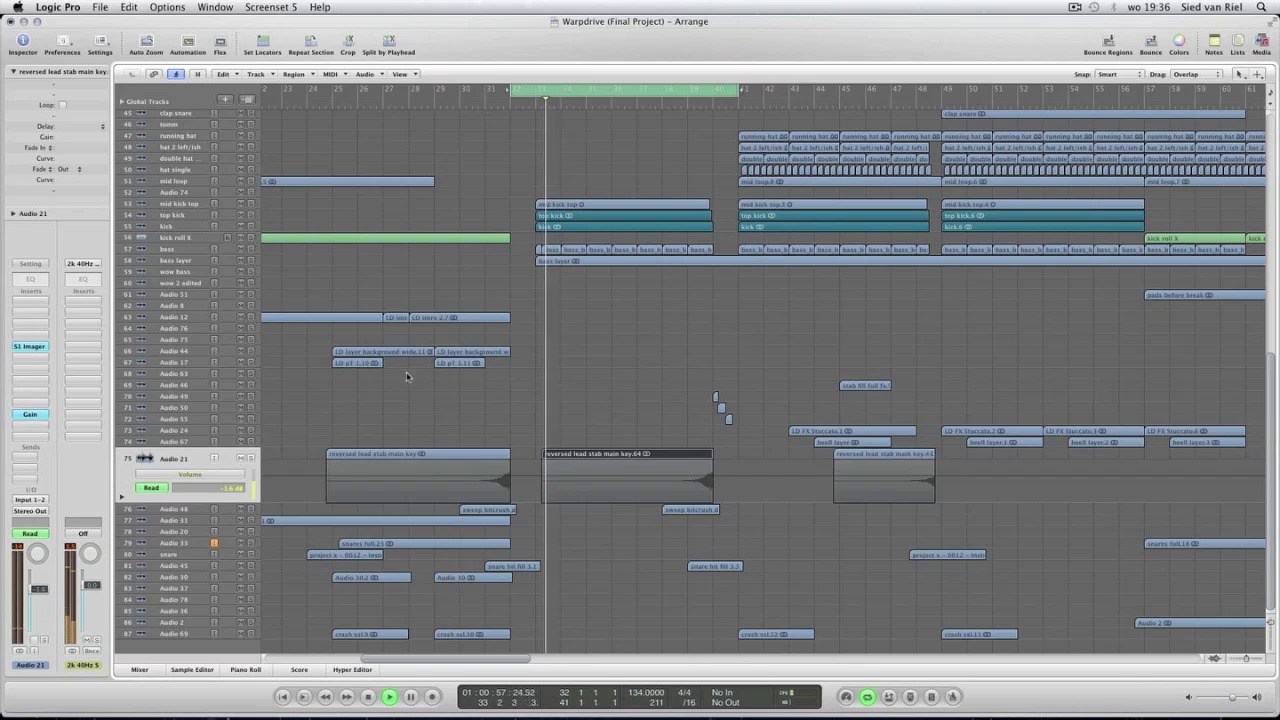
scroll(416, 365, "up", 3)
scroll(416, 363, "up", 10)
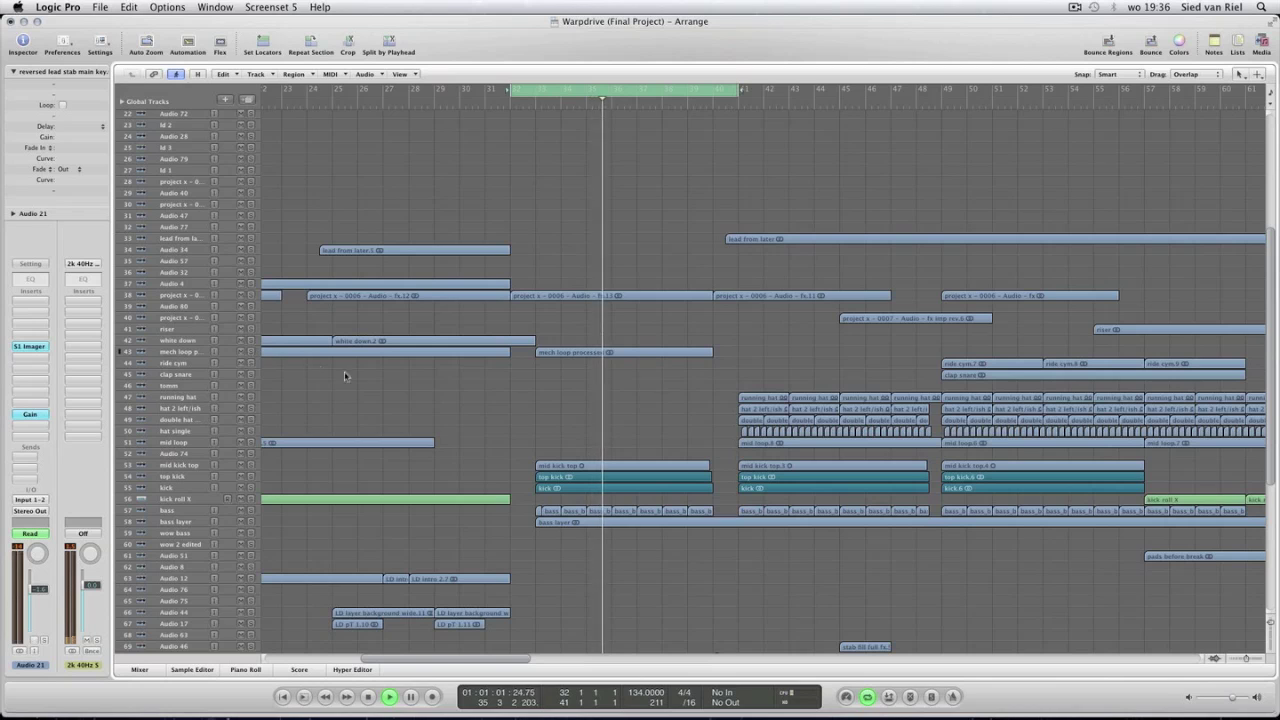
scroll(277, 238, "up", 9)
scroll(277, 238, "up", 2)
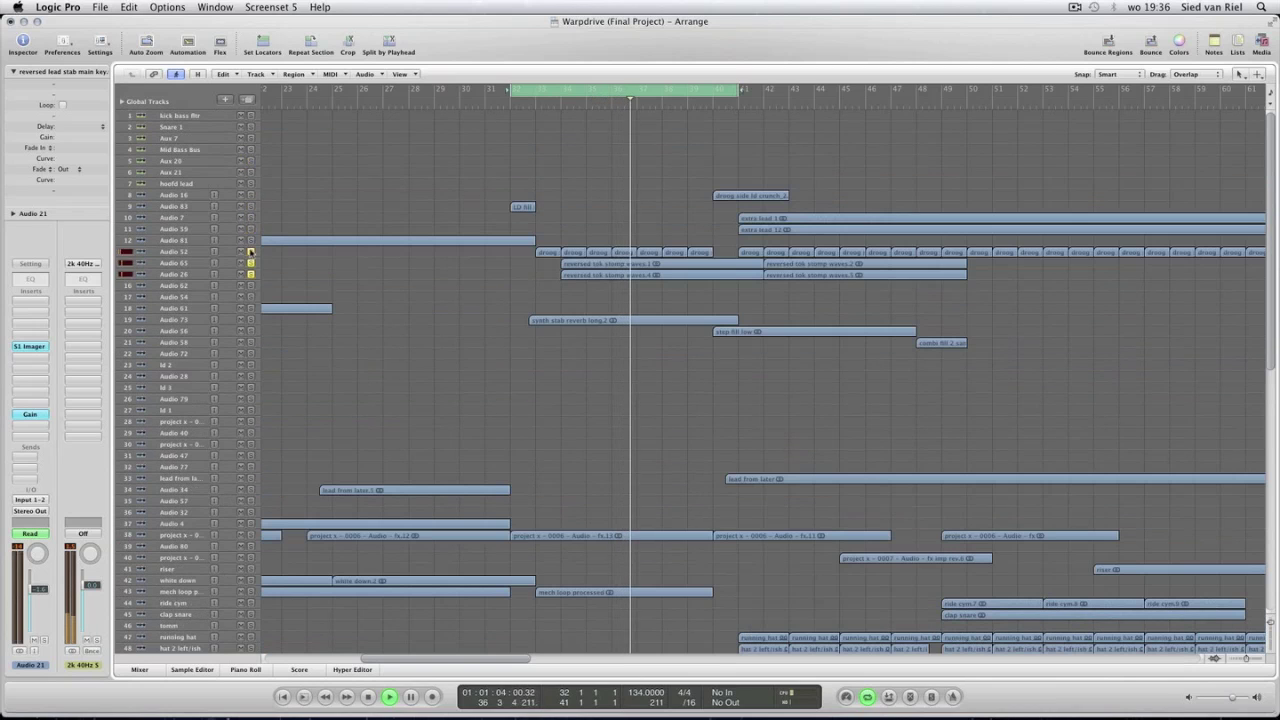
Select the extra lead 1 and extra lead 12 regions and set the cycle range to their span, bars 41 to 71.
key("super+Left")
key("super+Left")
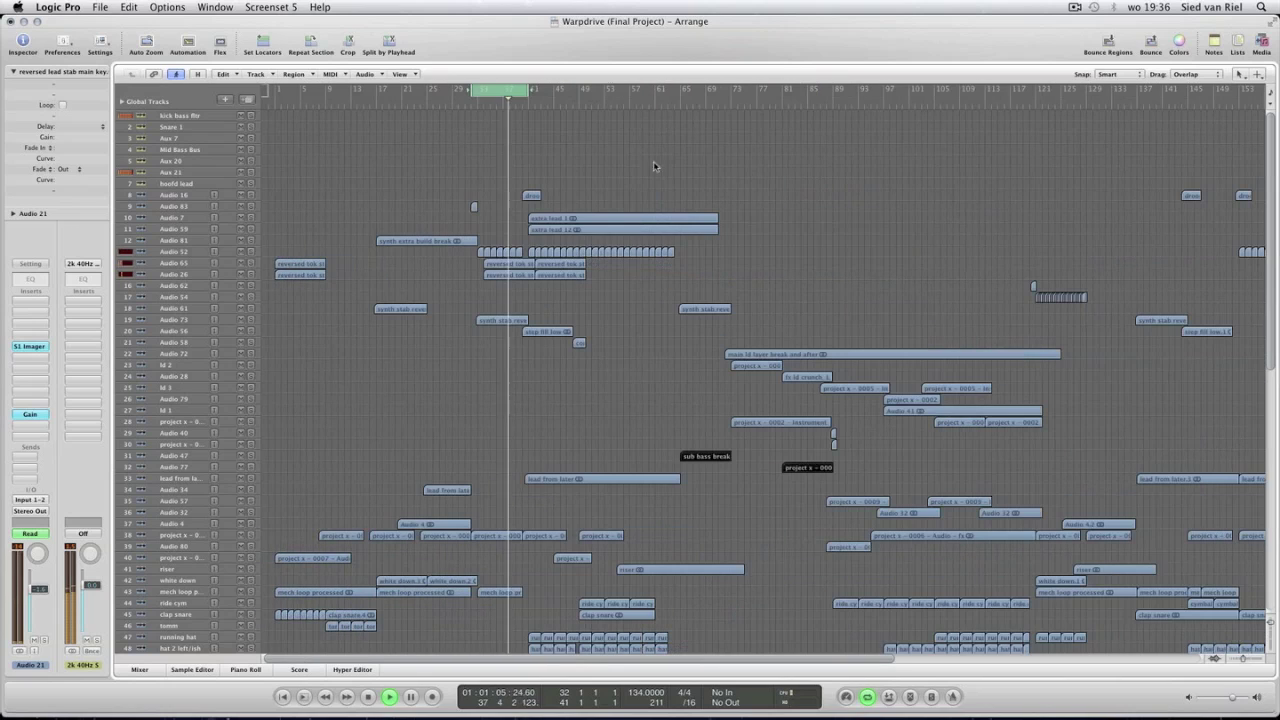
left_click_drag(653, 161, 568, 237)
key("u")
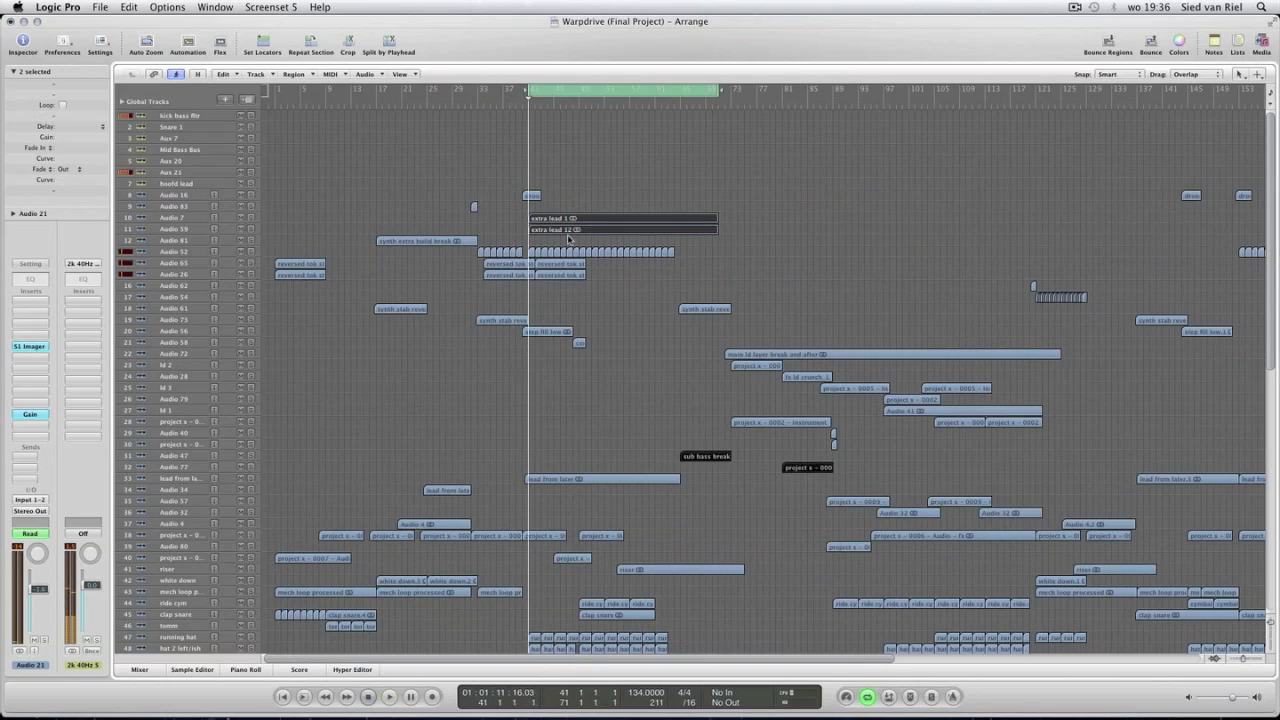
key("z")
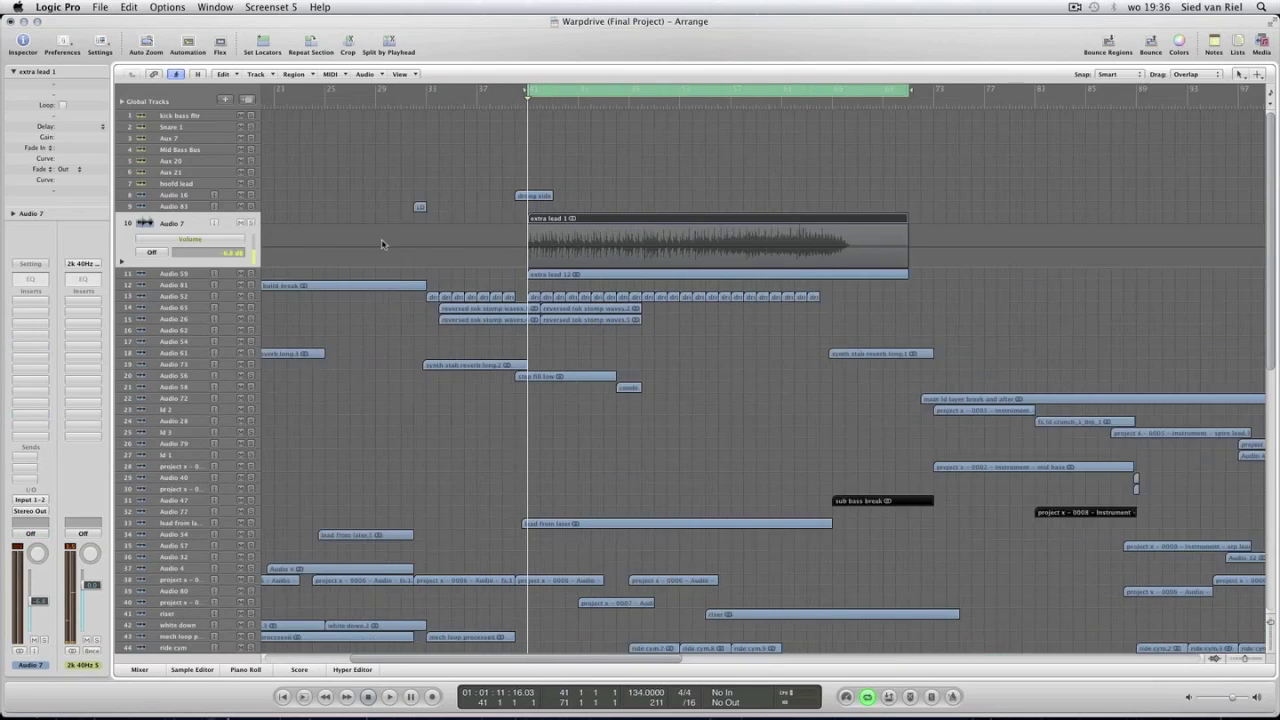
Solo Audio 7, audition its extra lead 1 region and insert a Channel EQ on the track.
key("super+Left")
key("super+Left")
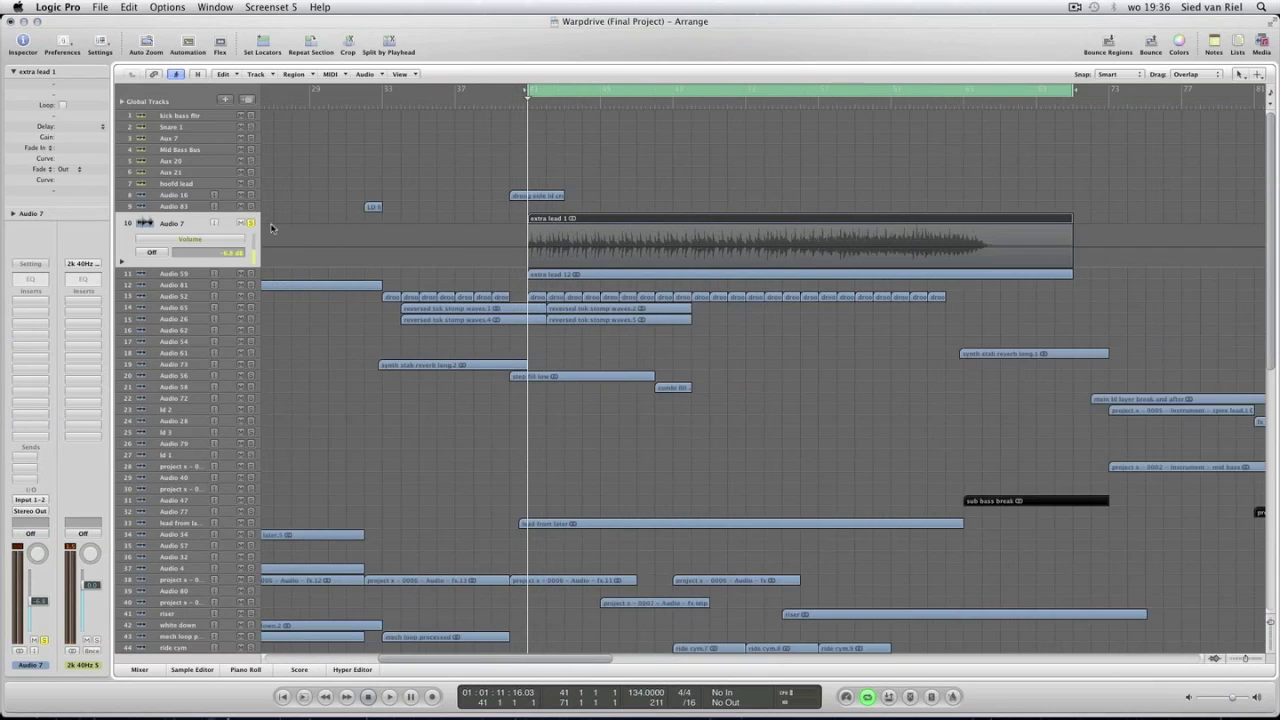
key("space")
double_click(36, 284)
key("space")
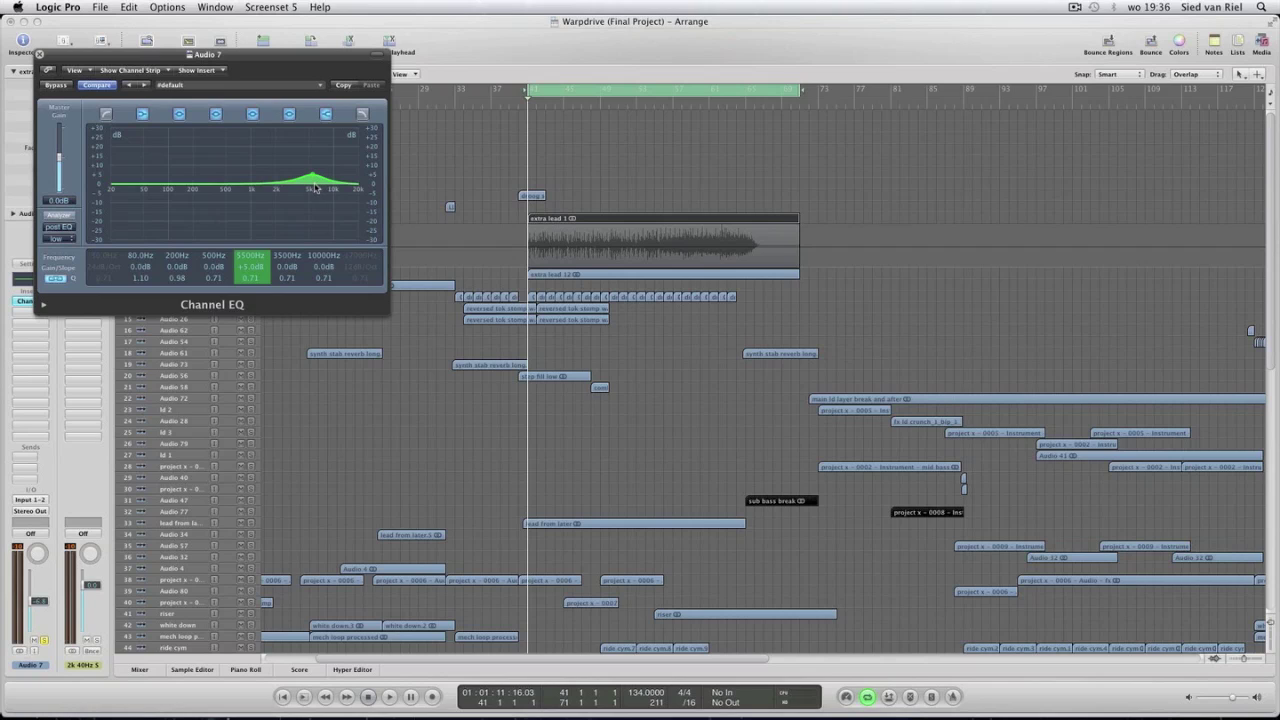
Move the fourth band of Audio 7's Channel EQ into the low mids and close the plug-in.
left_click_drag(313, 187, 207, 198)
left_click(40, 54)
key("space")
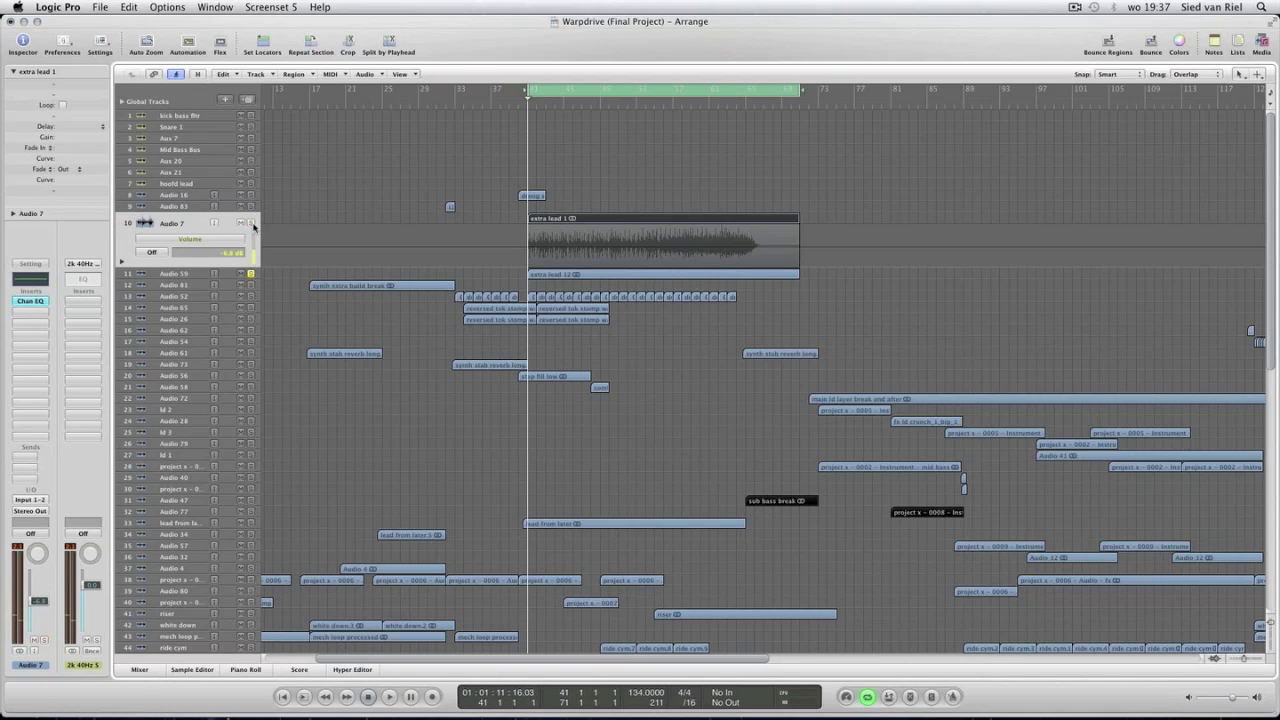
Audition Audio 59's extra lead 12 region solo, layer Audio 7 and Audio 52 with it, and clear the solos.
left_click(199, 274)
key("space")
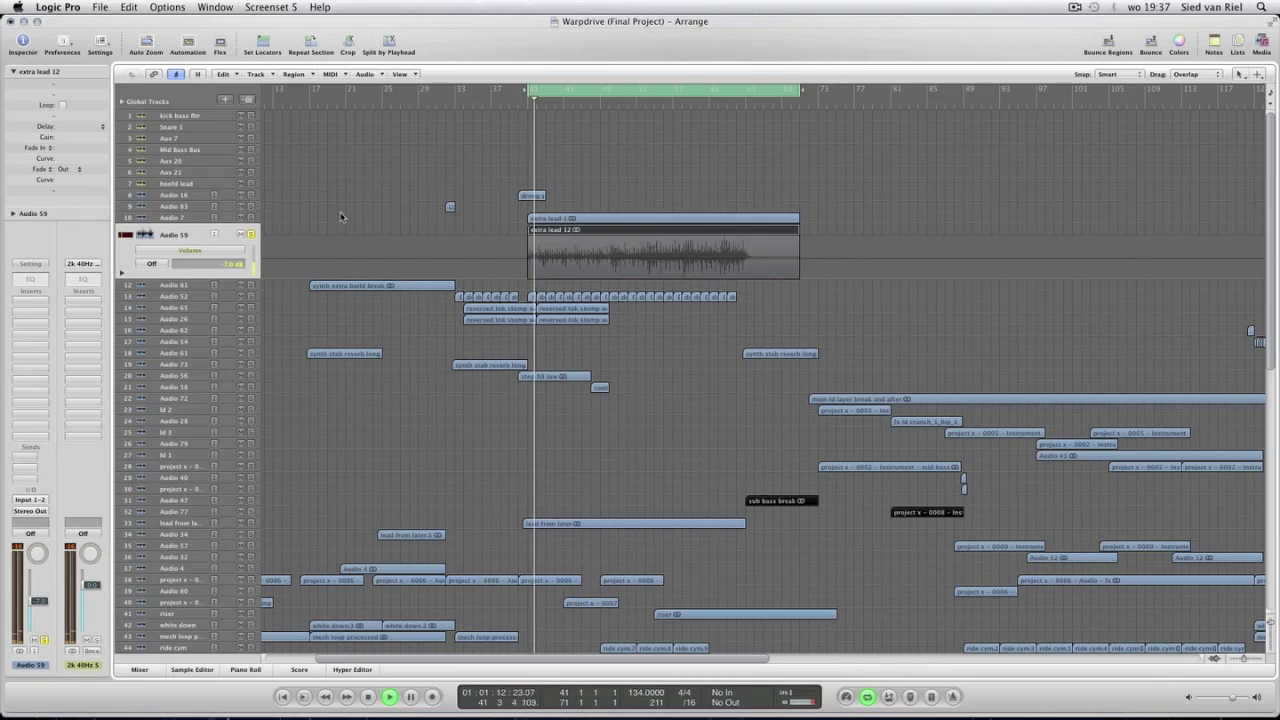
left_click(251, 218)
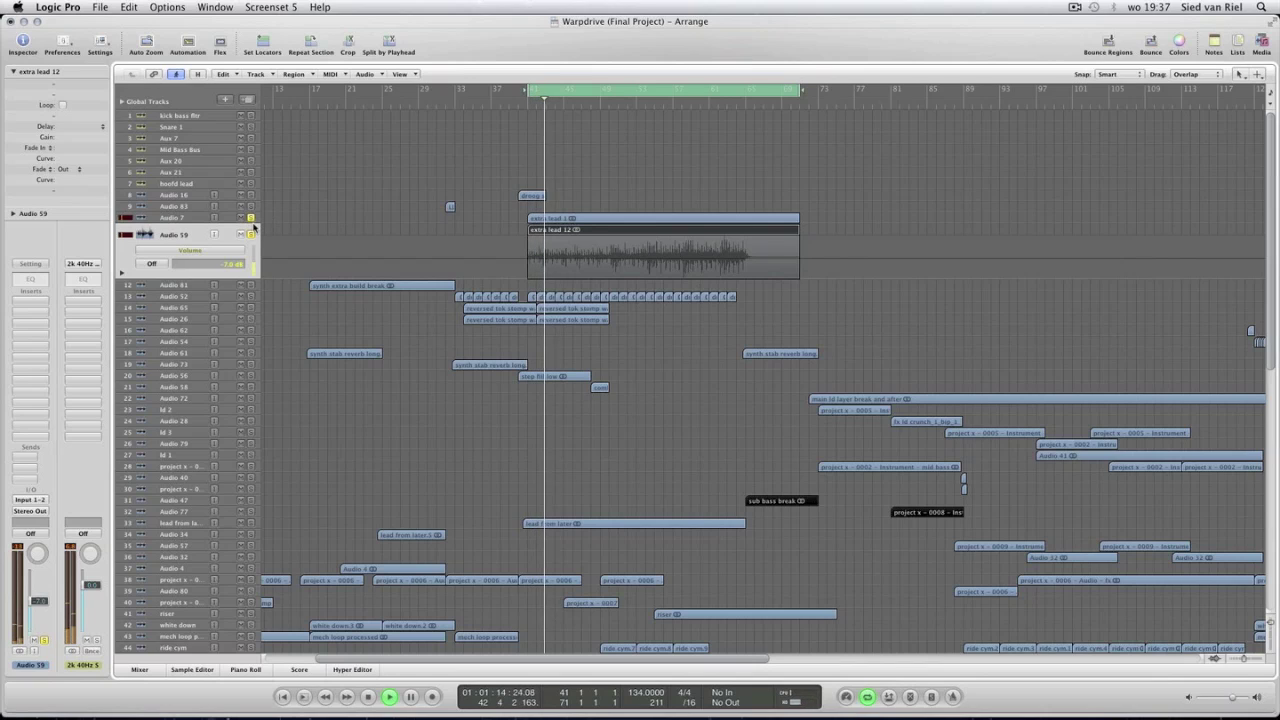
left_click(251, 296)
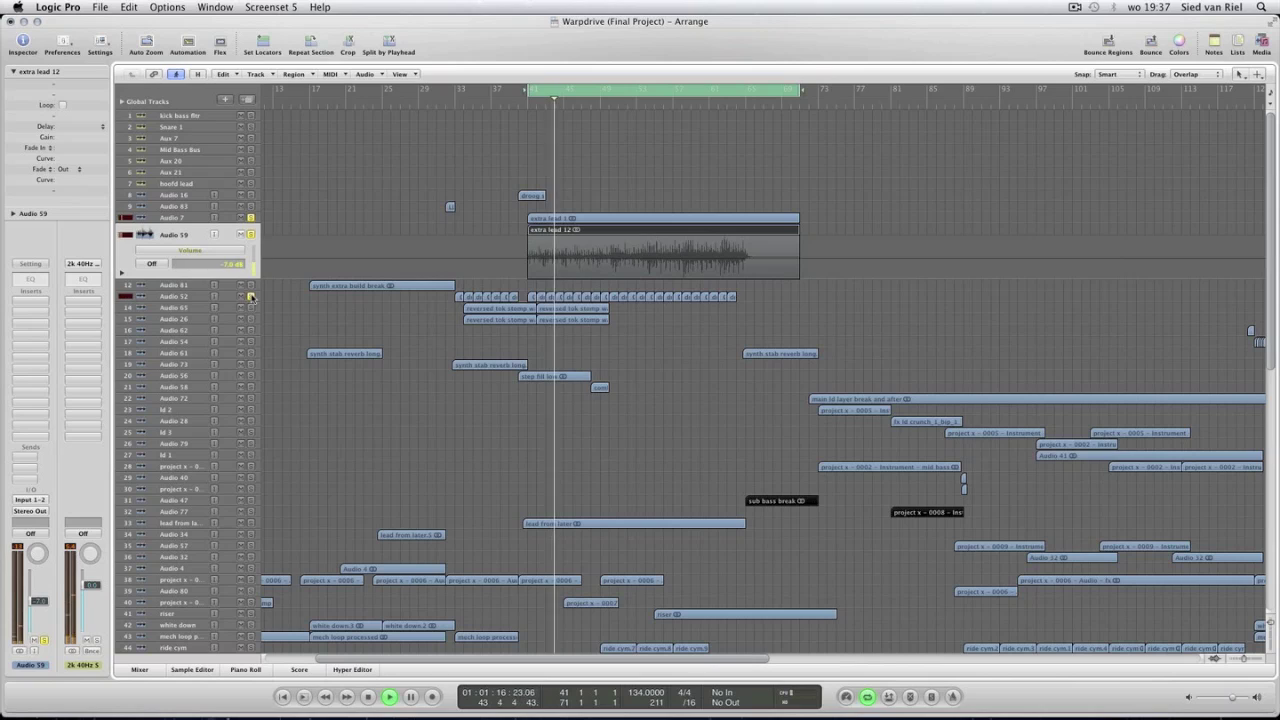
left_click(244, 296)
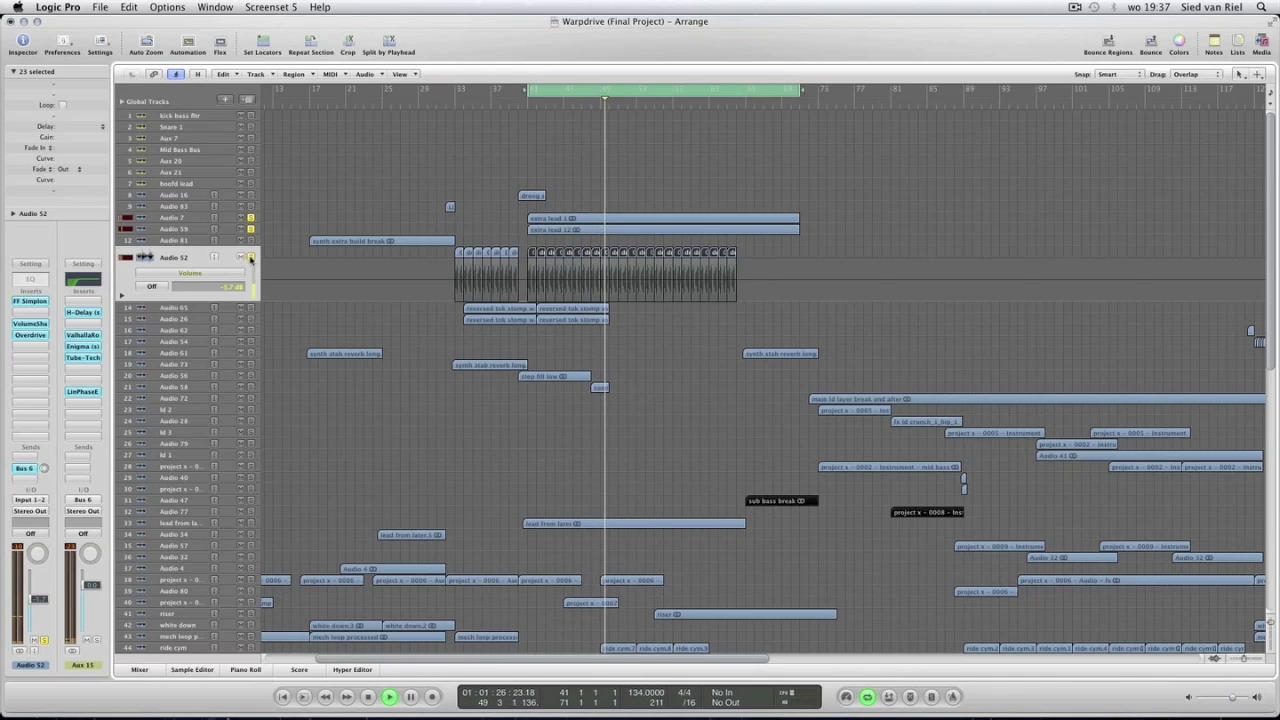
key("space")
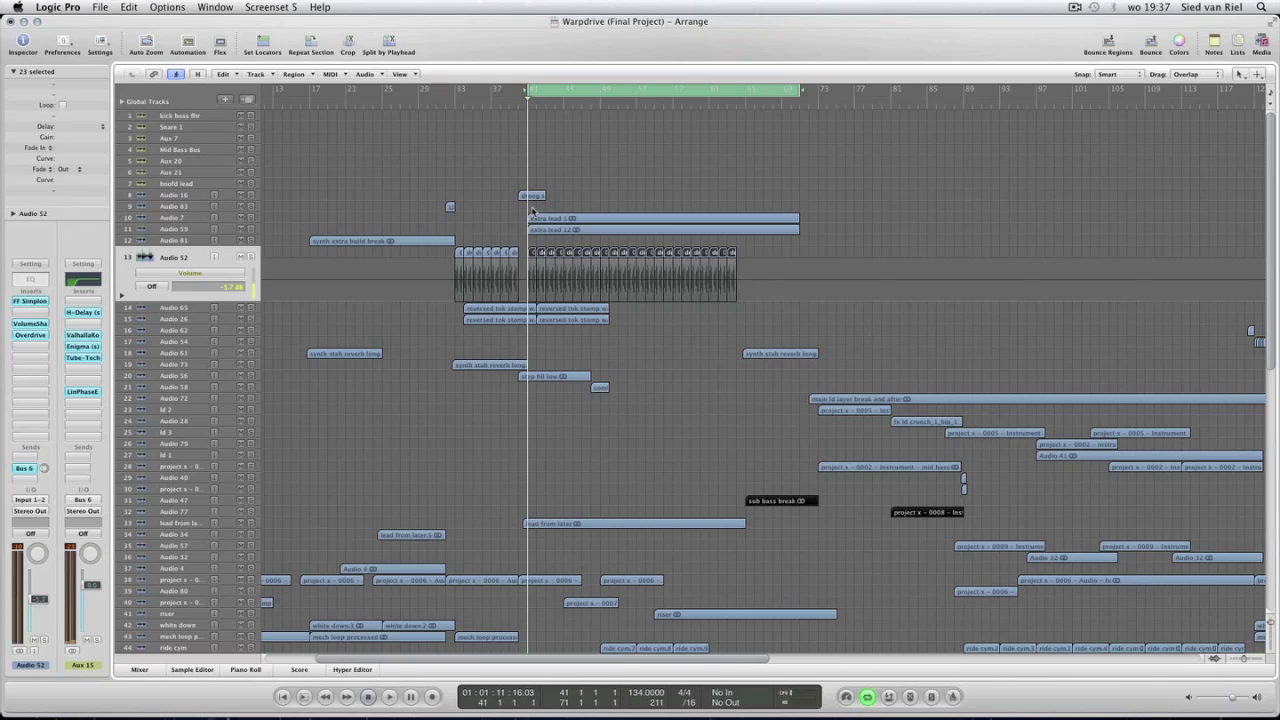
Move the cycle start back to bar 40 and audition Audio 56's low fill region, first soloed and then in the full mix.
left_click_drag(597, 204, 598, 258)
key("super+Left")
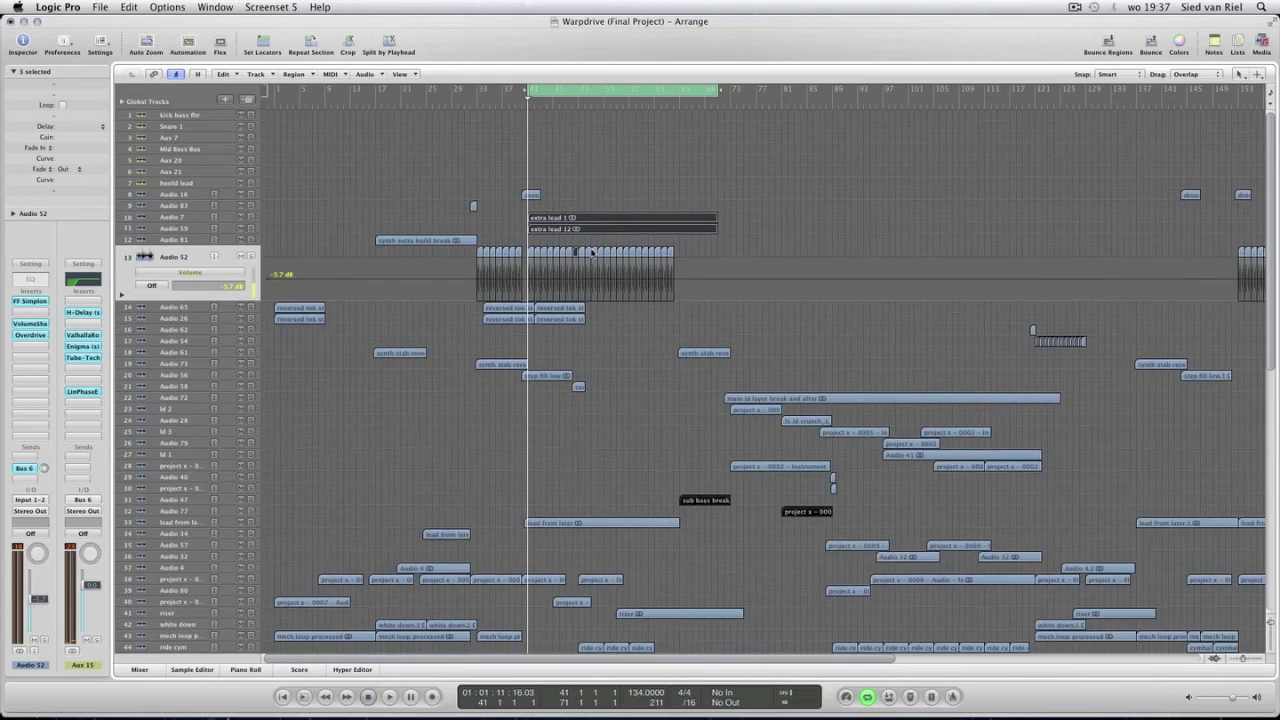
scroll(502, 241, "down", 5)
left_click(191, 231)
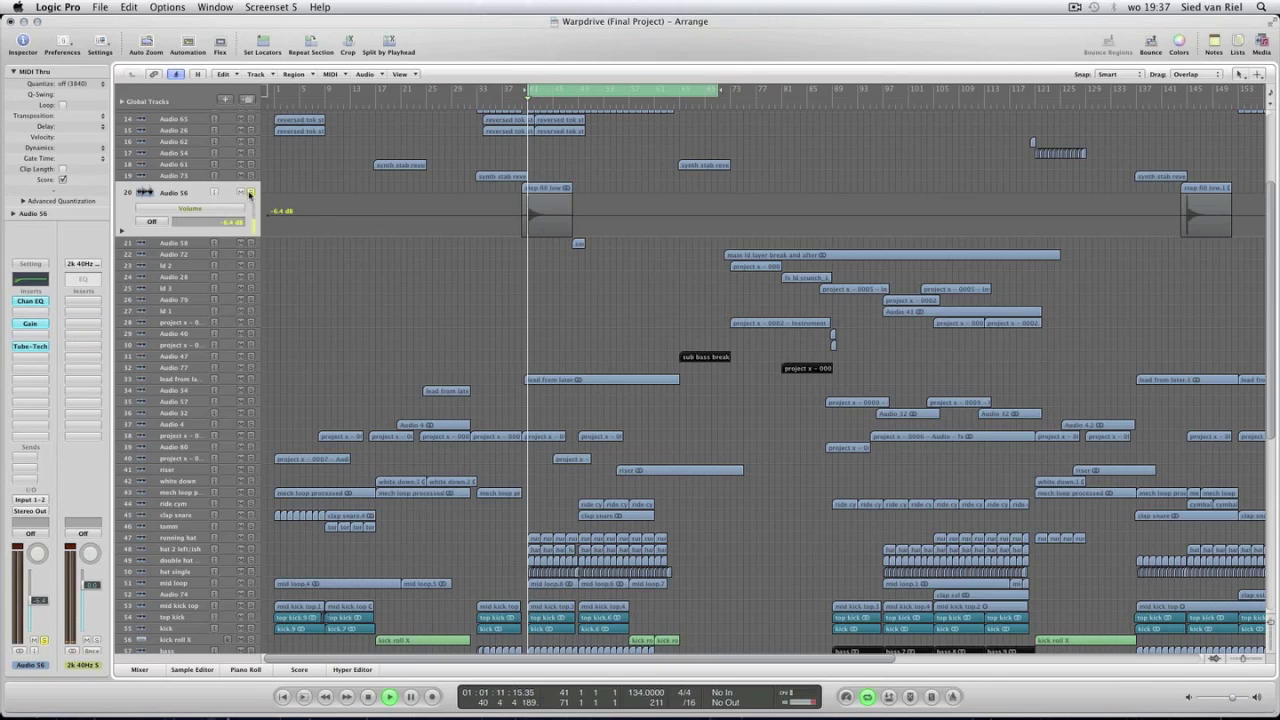
left_click(519, 102)
left_click(511, 104)
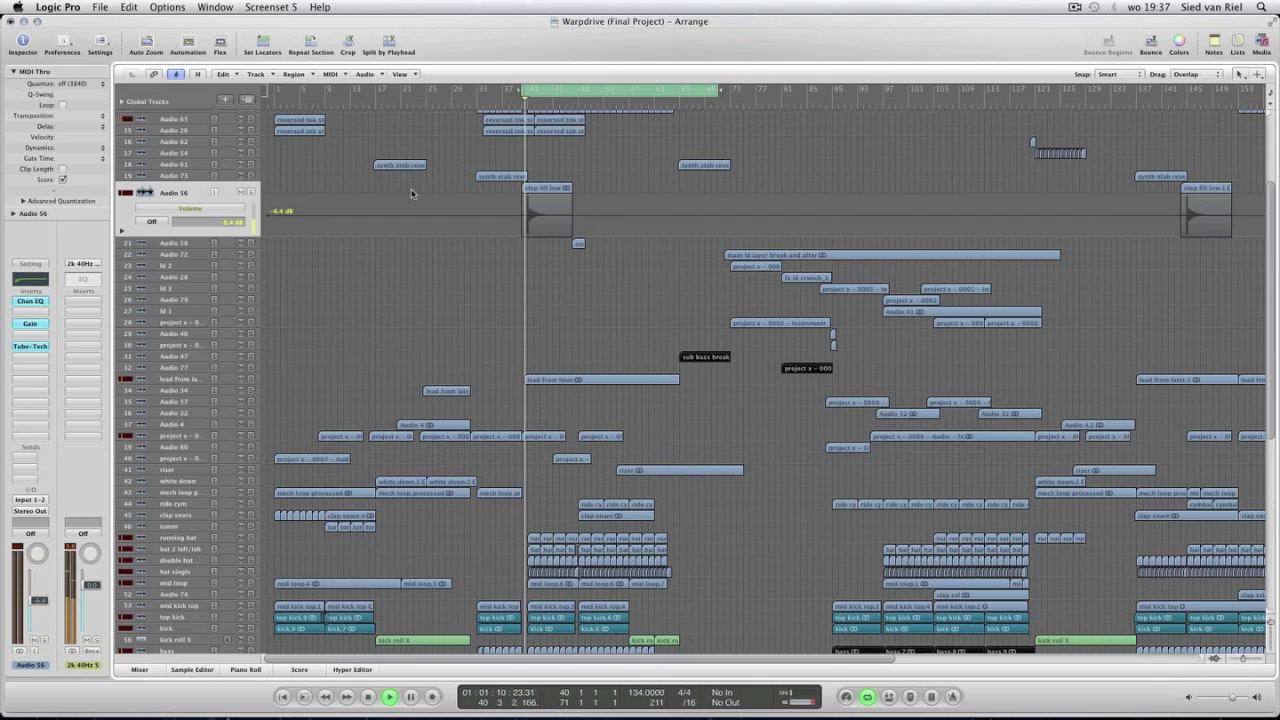
Solo Audio 16 and audition its crunch region with the effects bypassed, re-enabling the Overdrive and AudioTrack inserts one after the other.
scroll(492, 292, "up", 5)
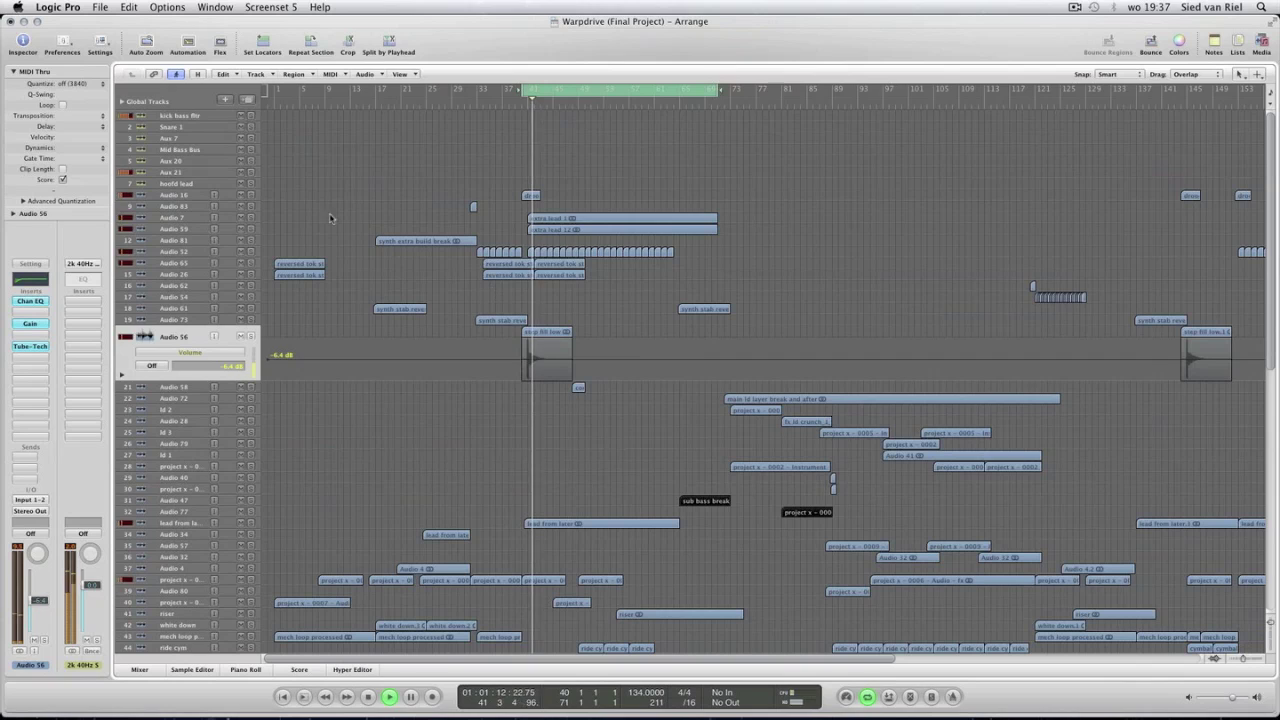
left_click(180, 196)
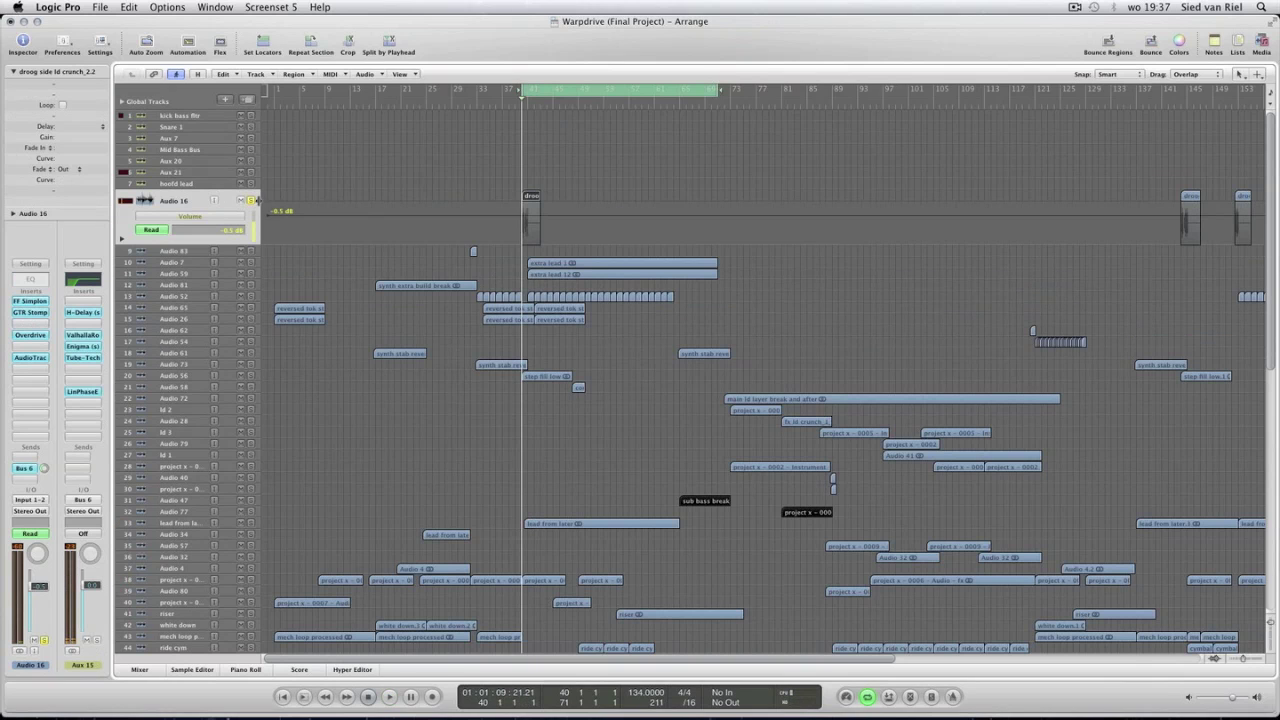
left_click(395, 191)
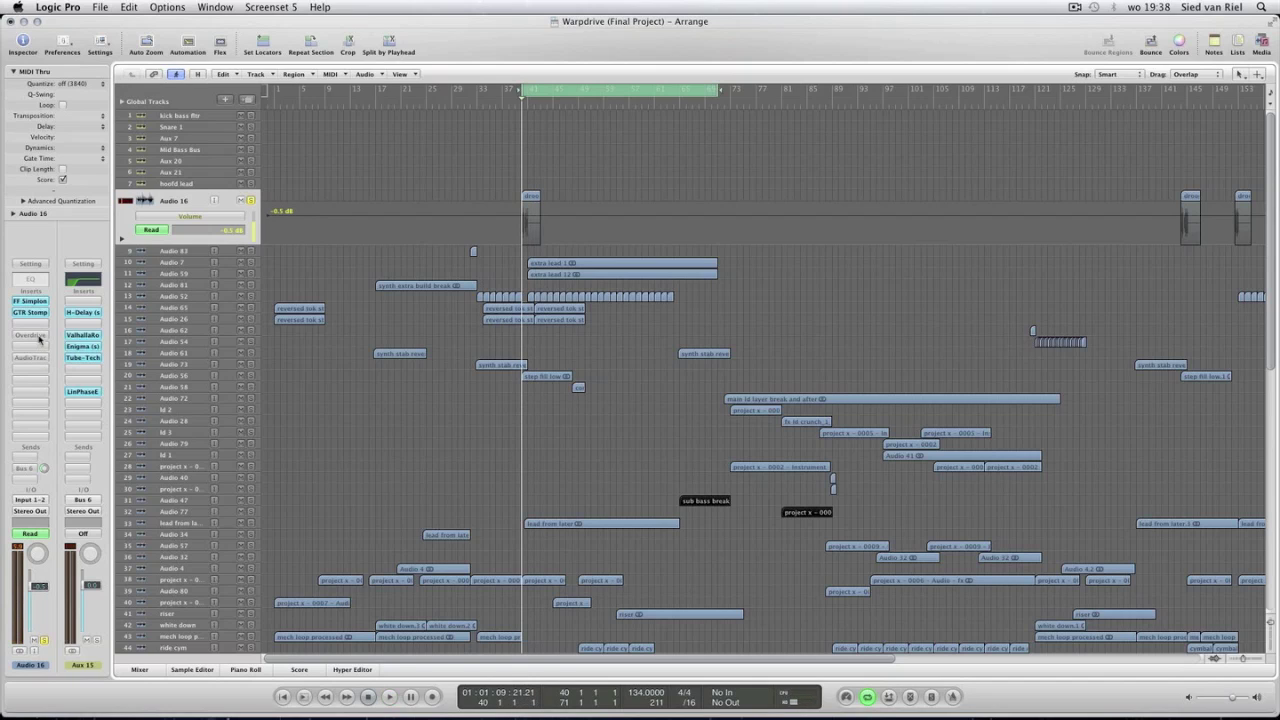
key("space")
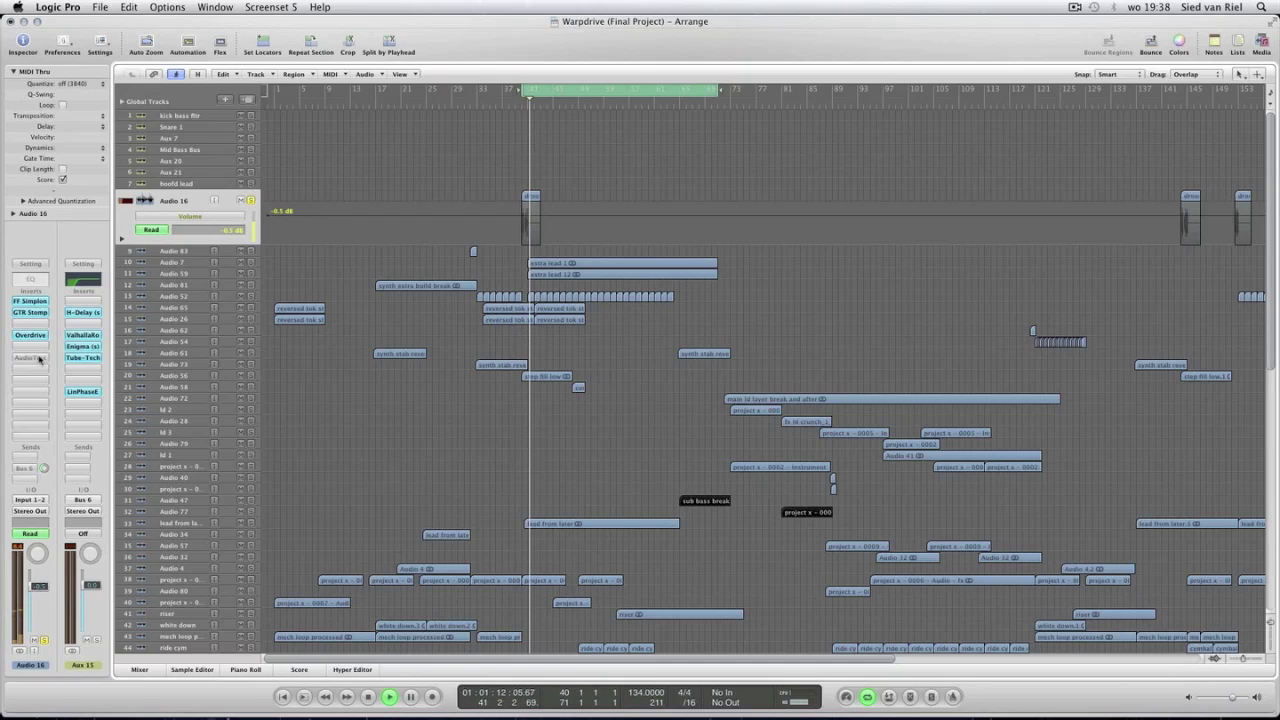
key("space")
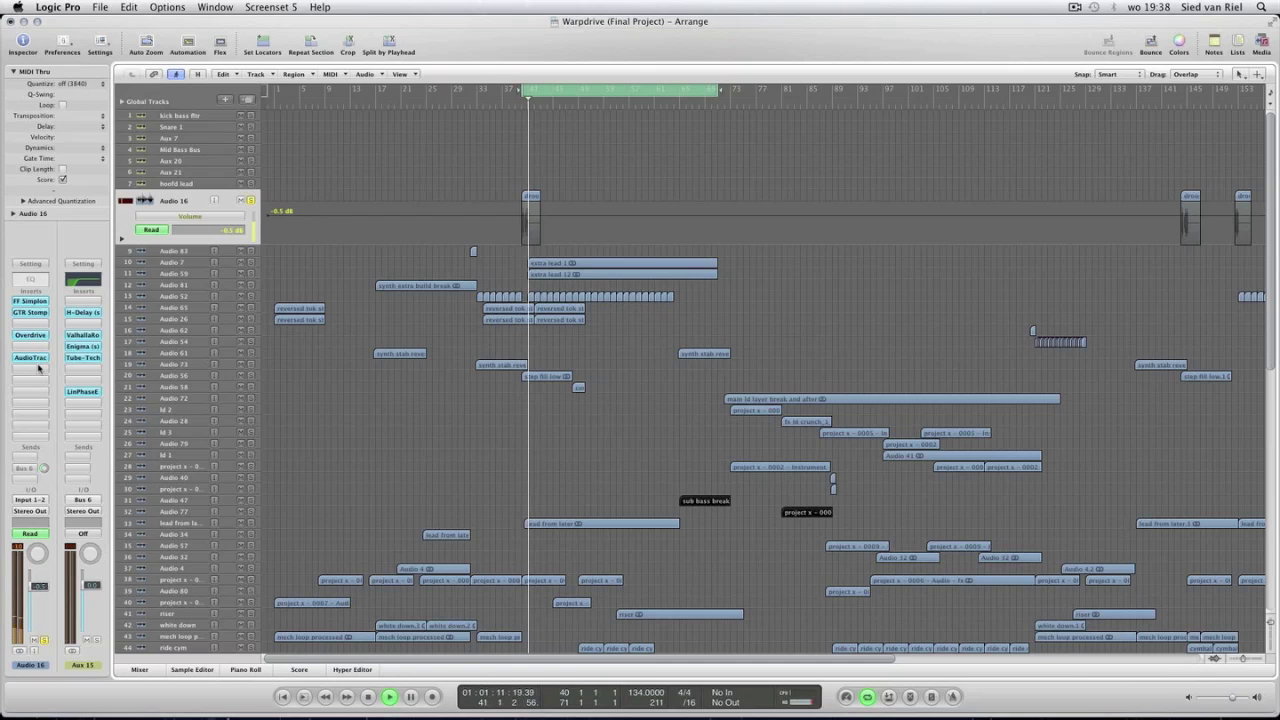
Audition the drone region on Audio 16 soloed, and play the same passage from bar 40 in the full mix.
key("space")
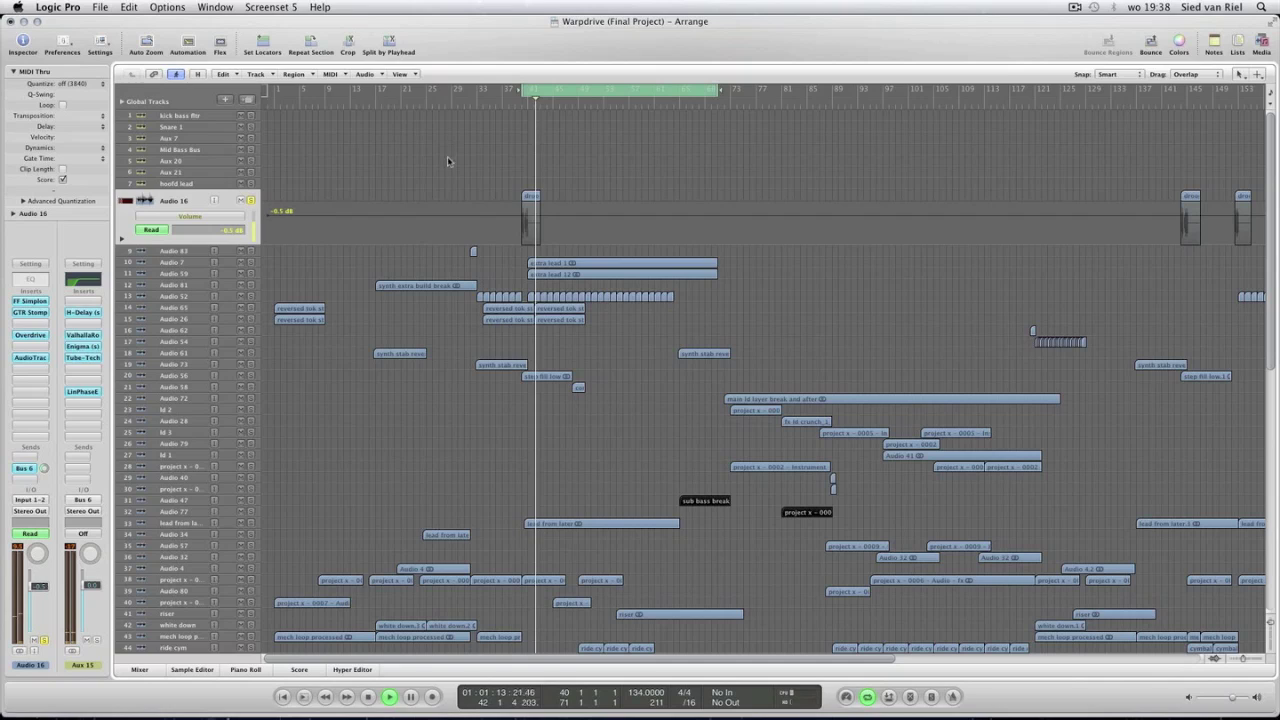
key("space")
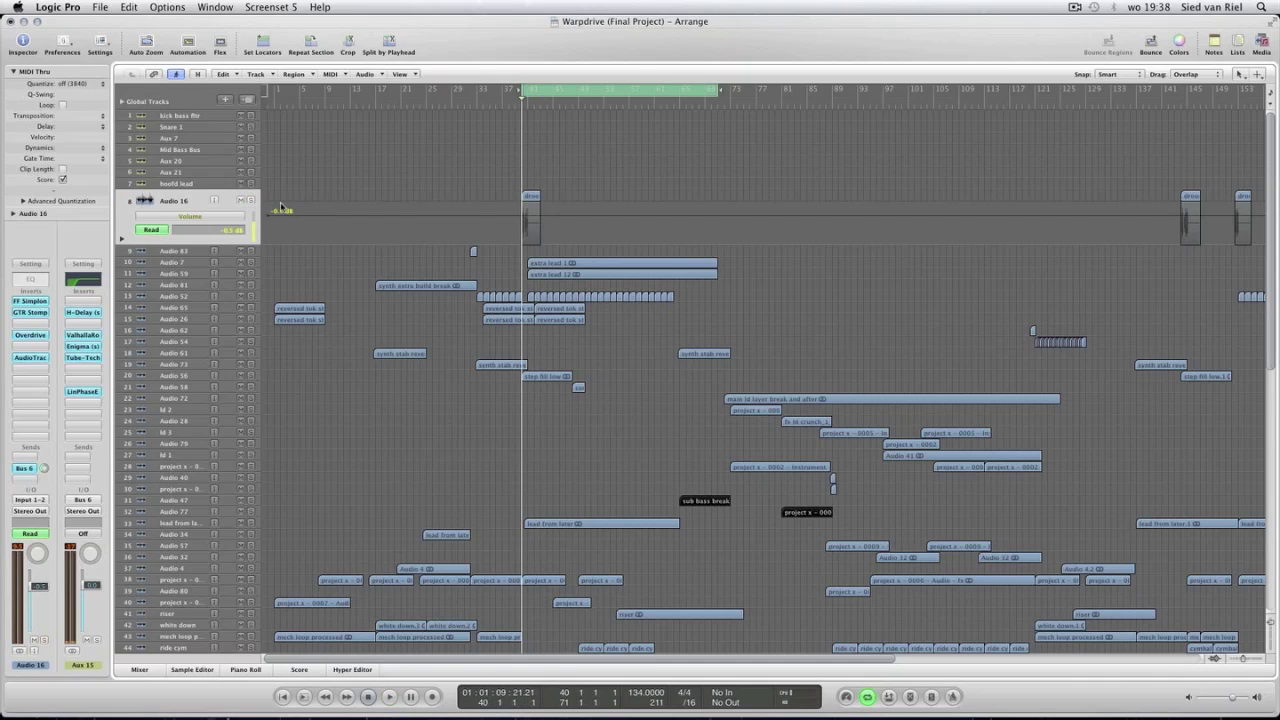
key("space")
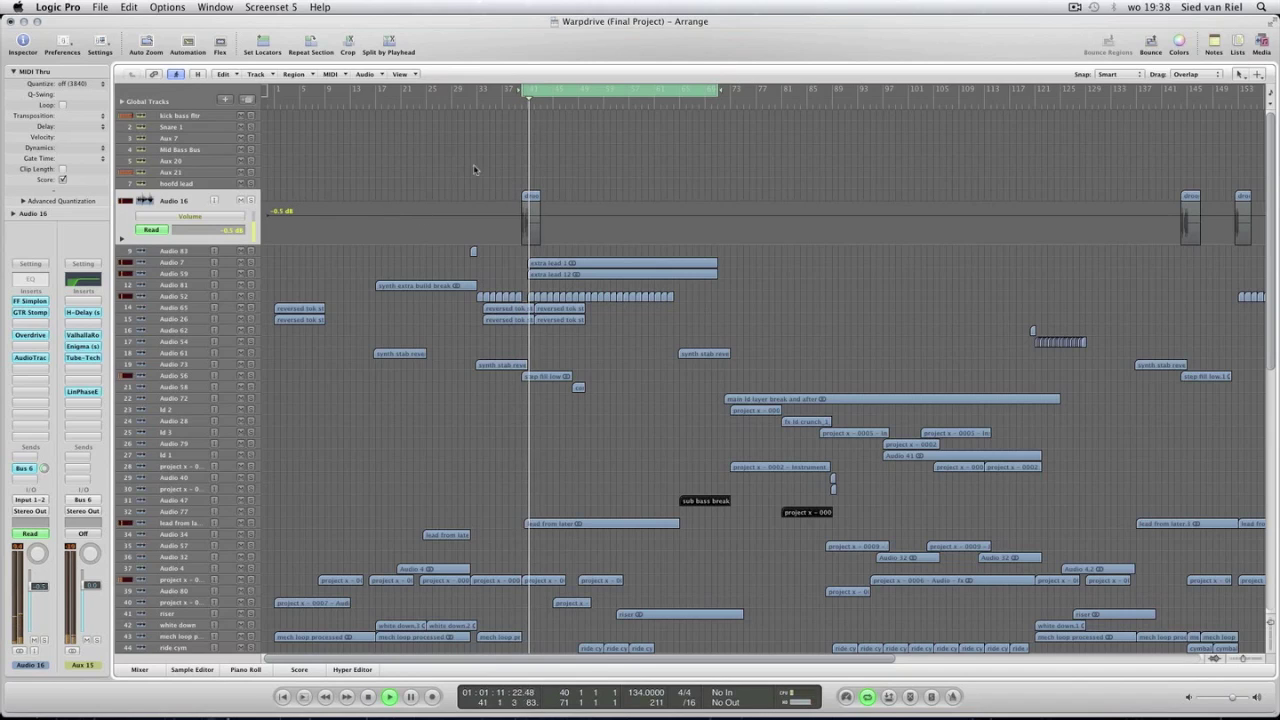
Set the cycle range to the combi fill 2 samples region on Audio 58, bars 48 to 50, and solo that track.
key("a")
scroll(583, 245, "down", 5)
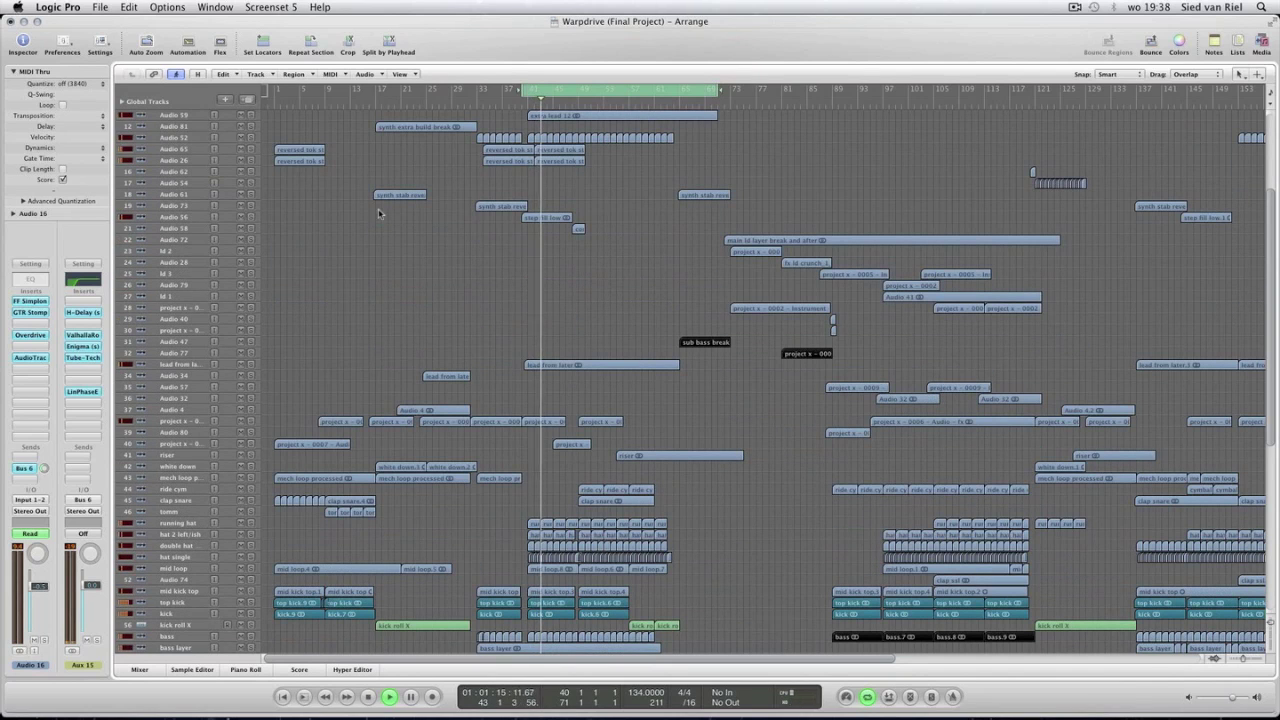
left_click(200, 217)
left_click(199, 238)
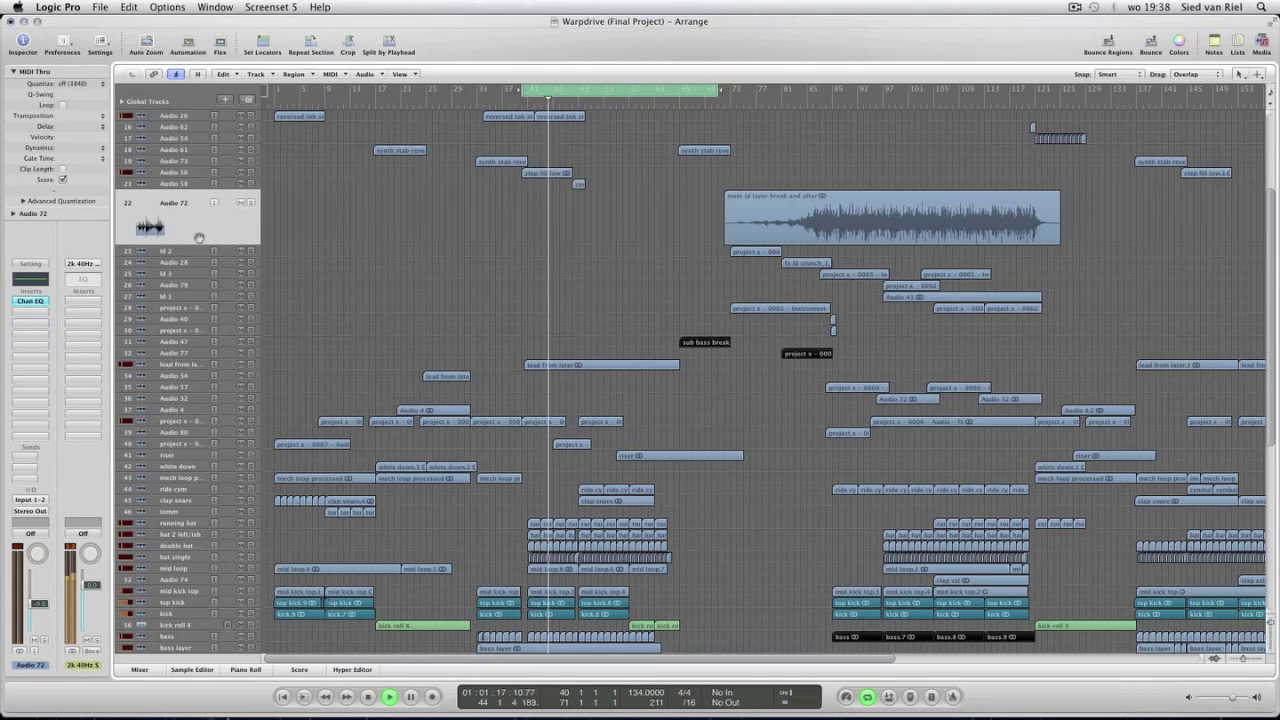
left_click(198, 183)
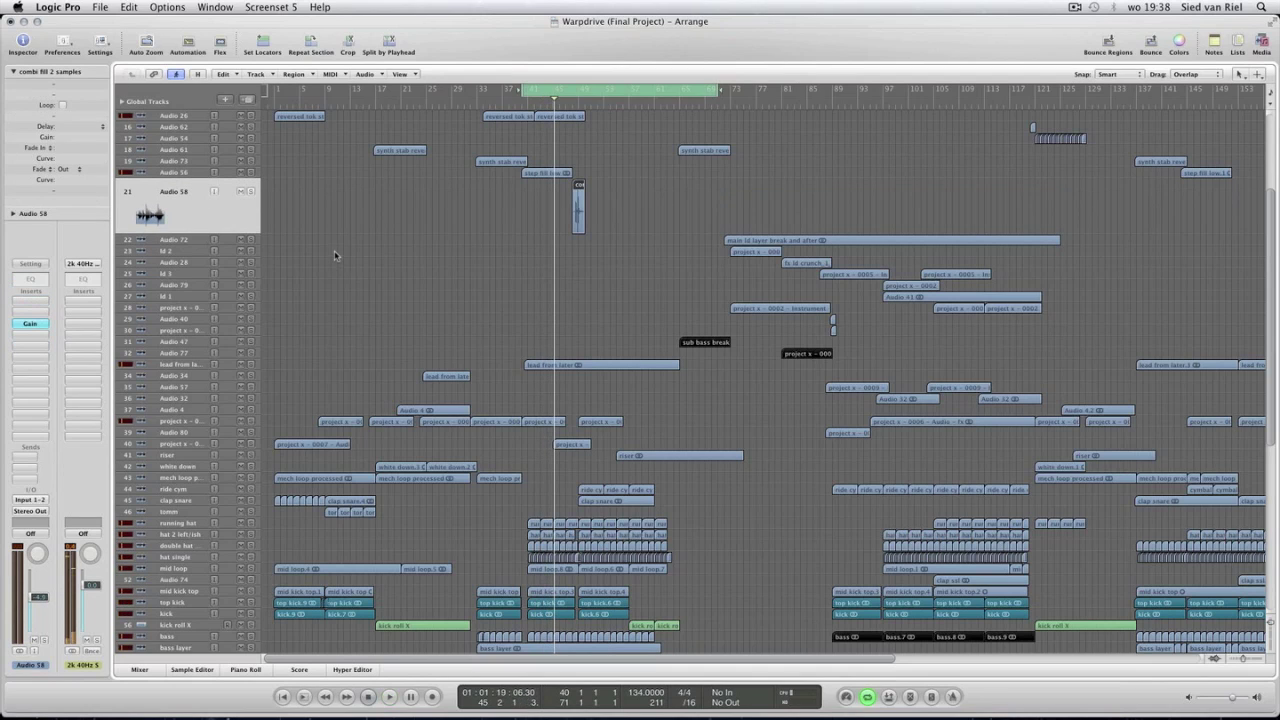
left_click_drag(516, 212, 649, 203)
key("ctrl+=")
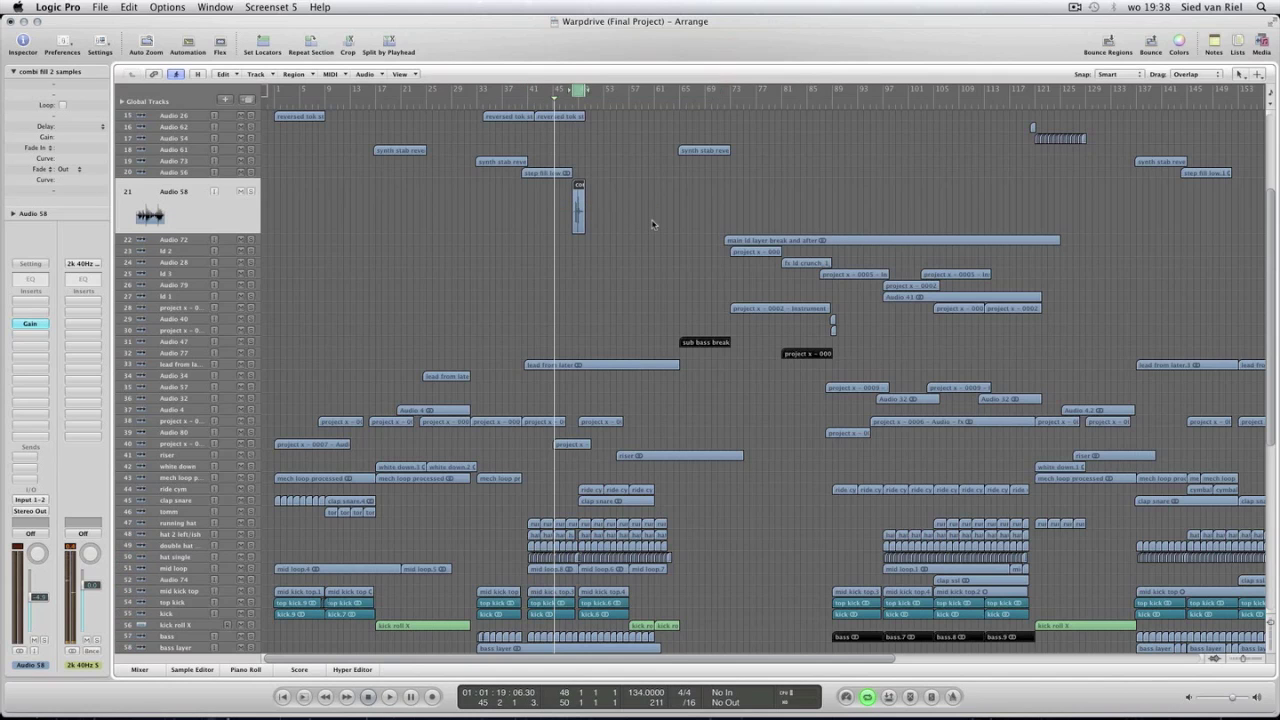
key("z")
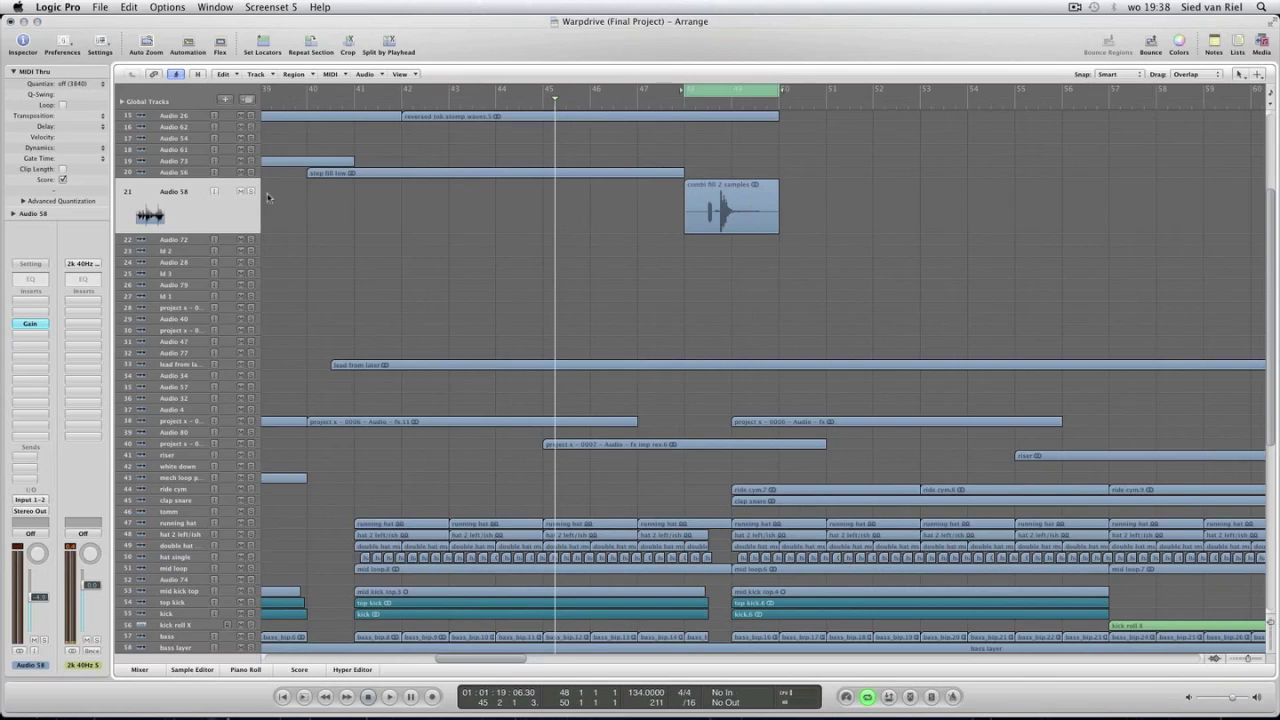
key("0")
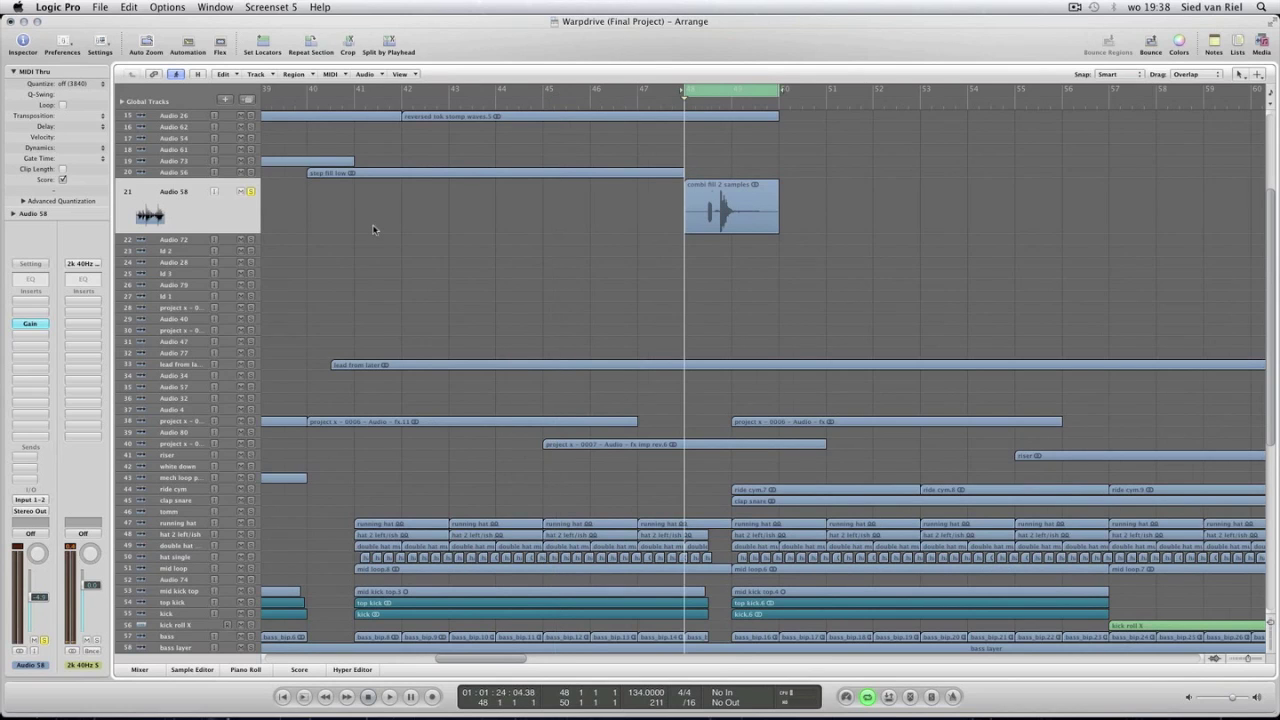
key("ctrl+Left")
key("ctrl+Right")
key("ctrl+Right")
key("ctrl+Right")
key("ctrl+Left")
key("ctrl+Left")
key("ctrl+Left")
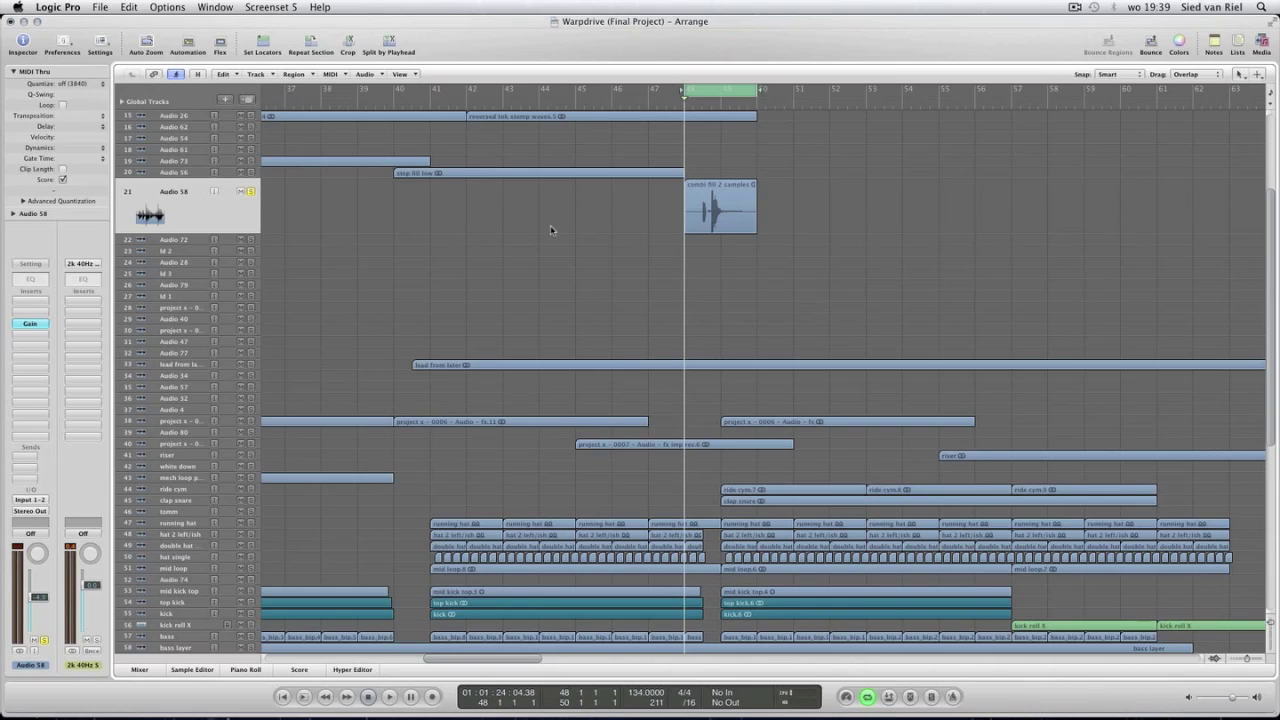
key("ctrl+Right")
key("ctrl+Right")
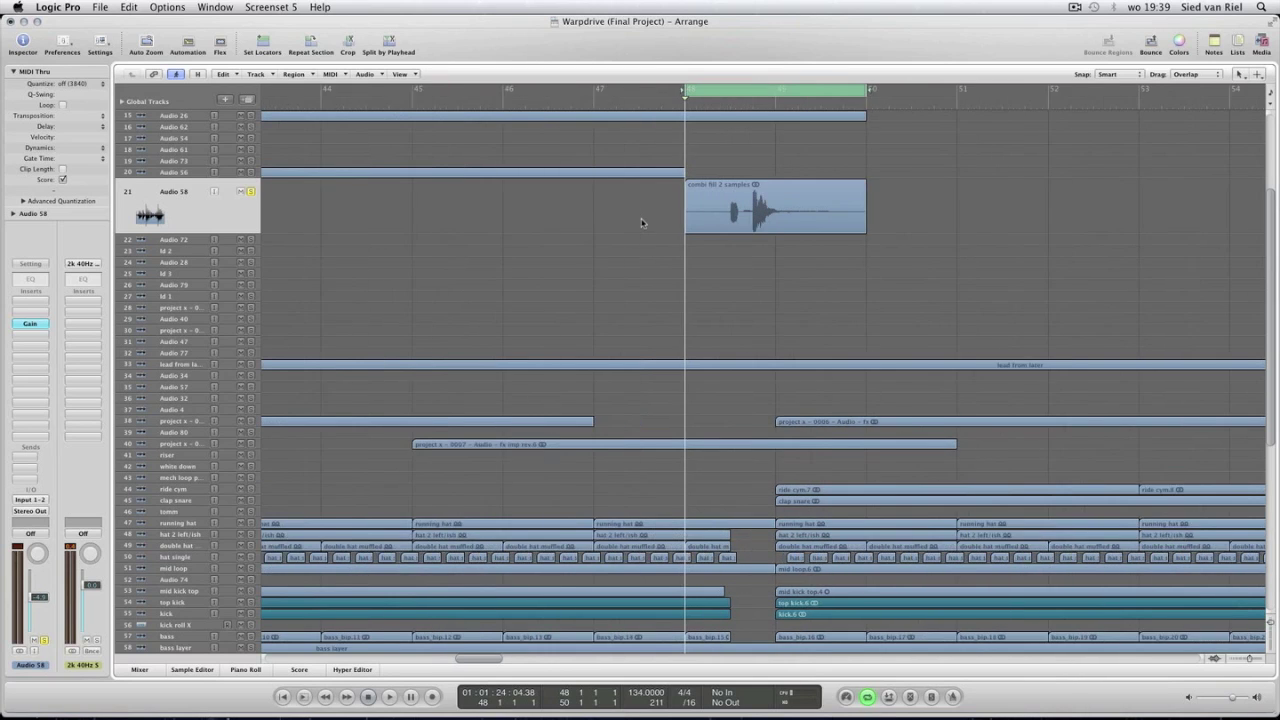
key("ctrl+Left")
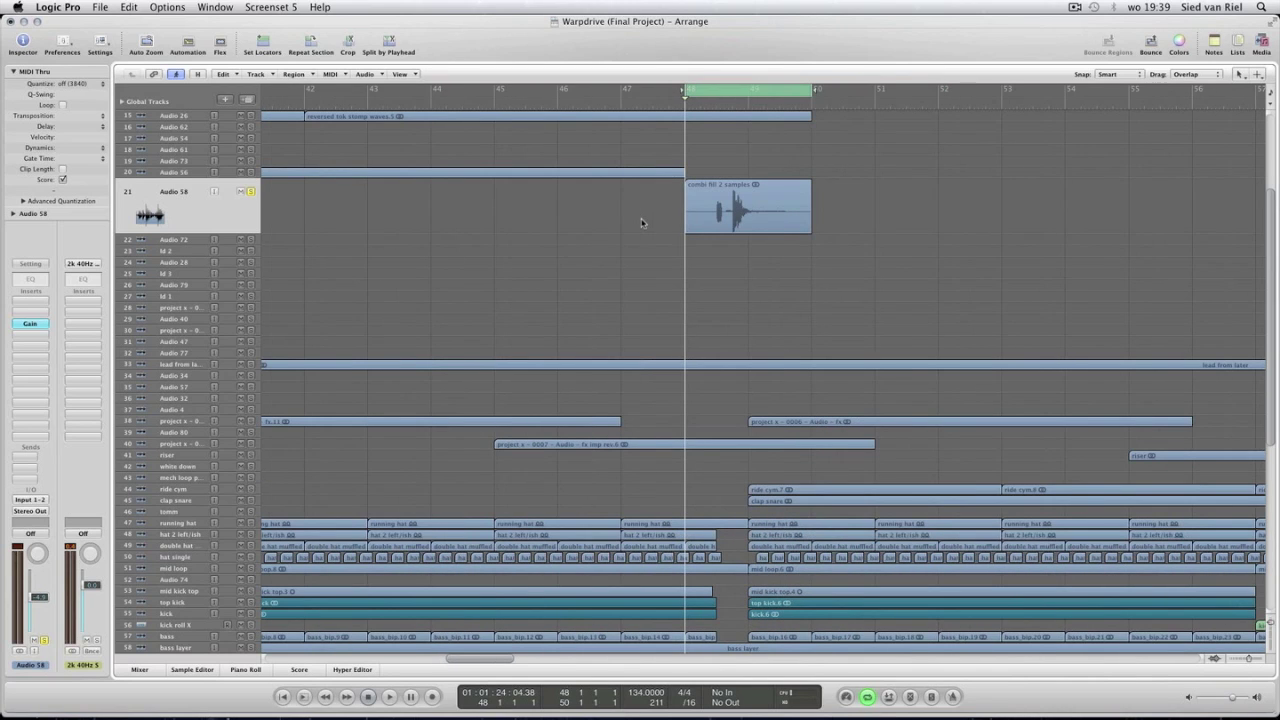
key("ctrl+Left")
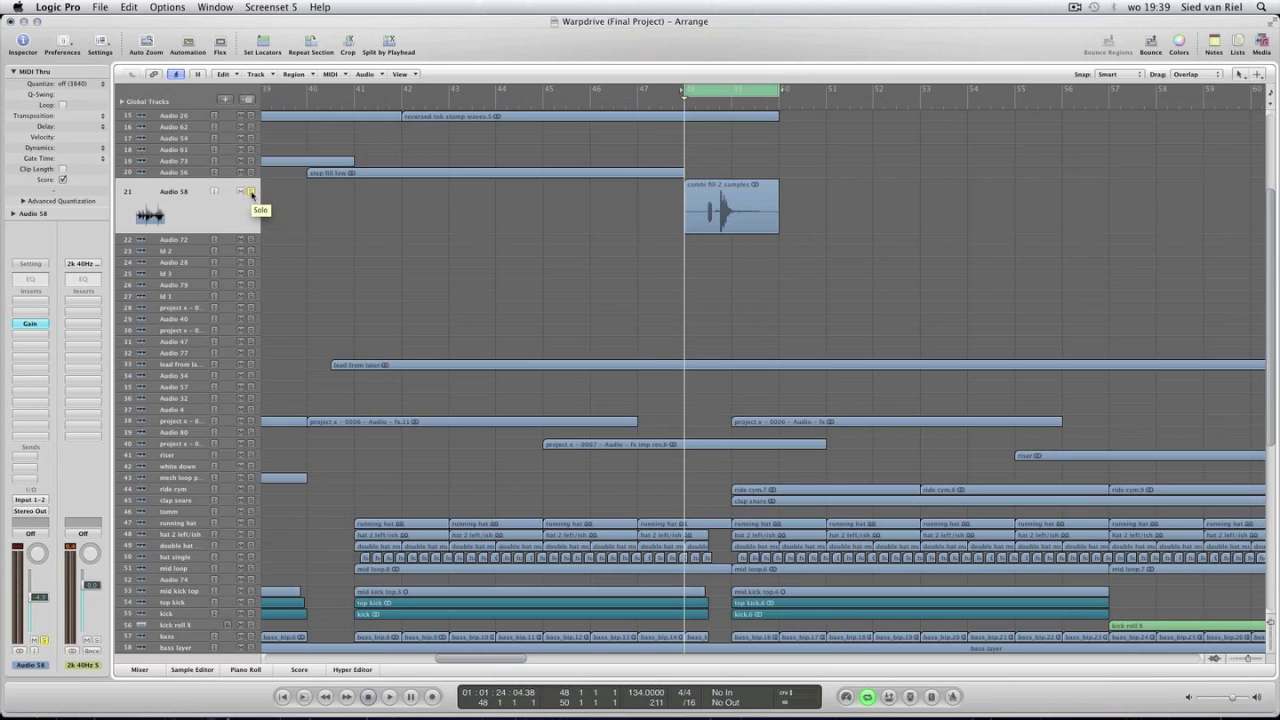
Audition the combi fill on Audio 58 soloed, and unsolo the track to hear it in the full mix.
key("space")
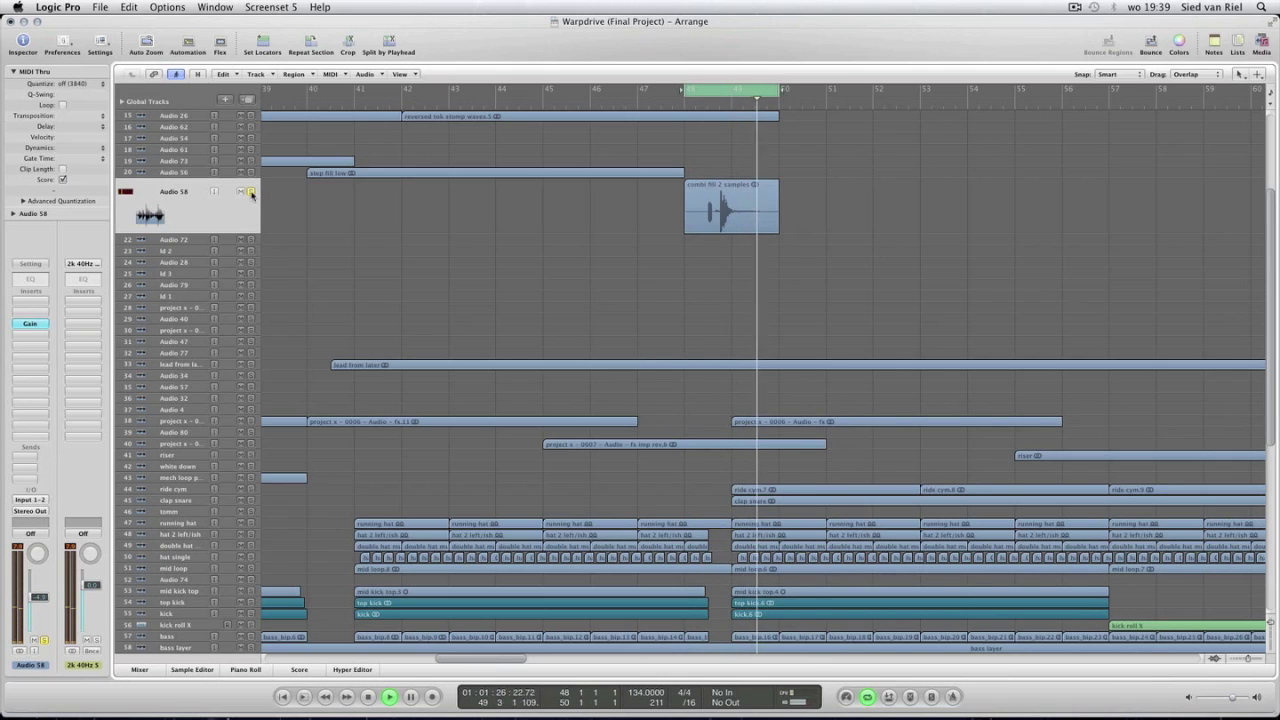
key("space")
key("space")
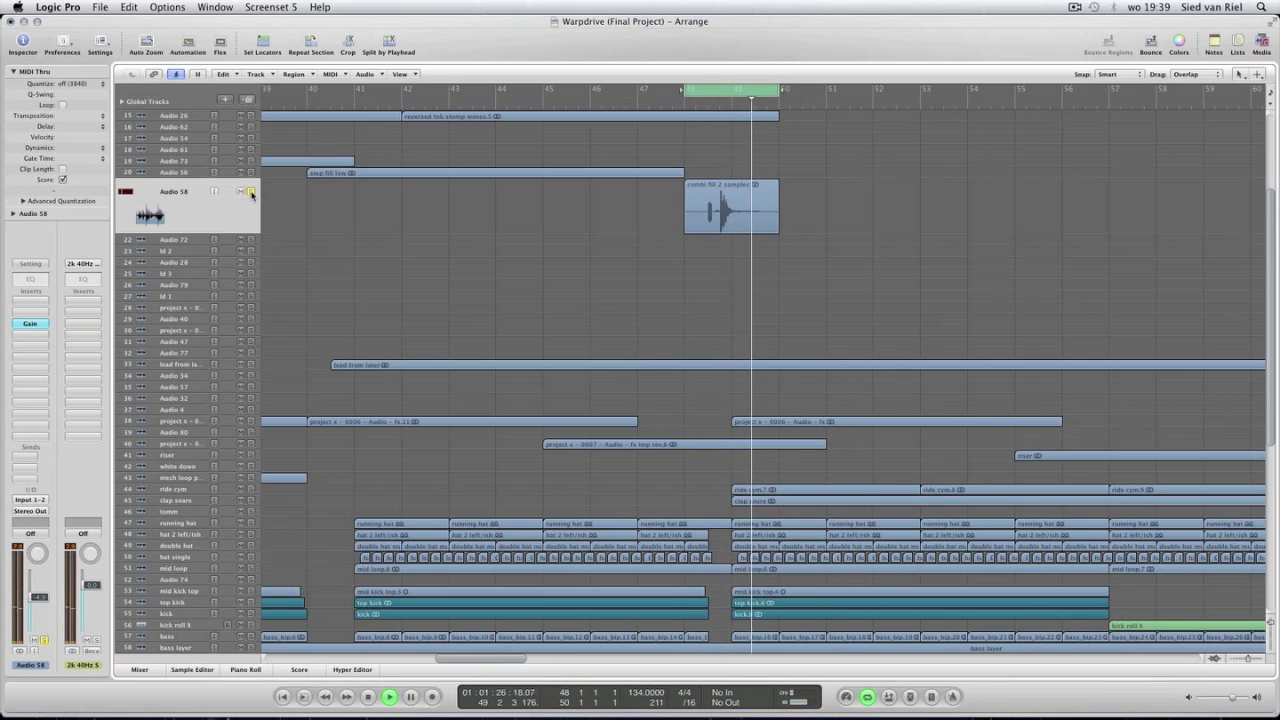
key("space")
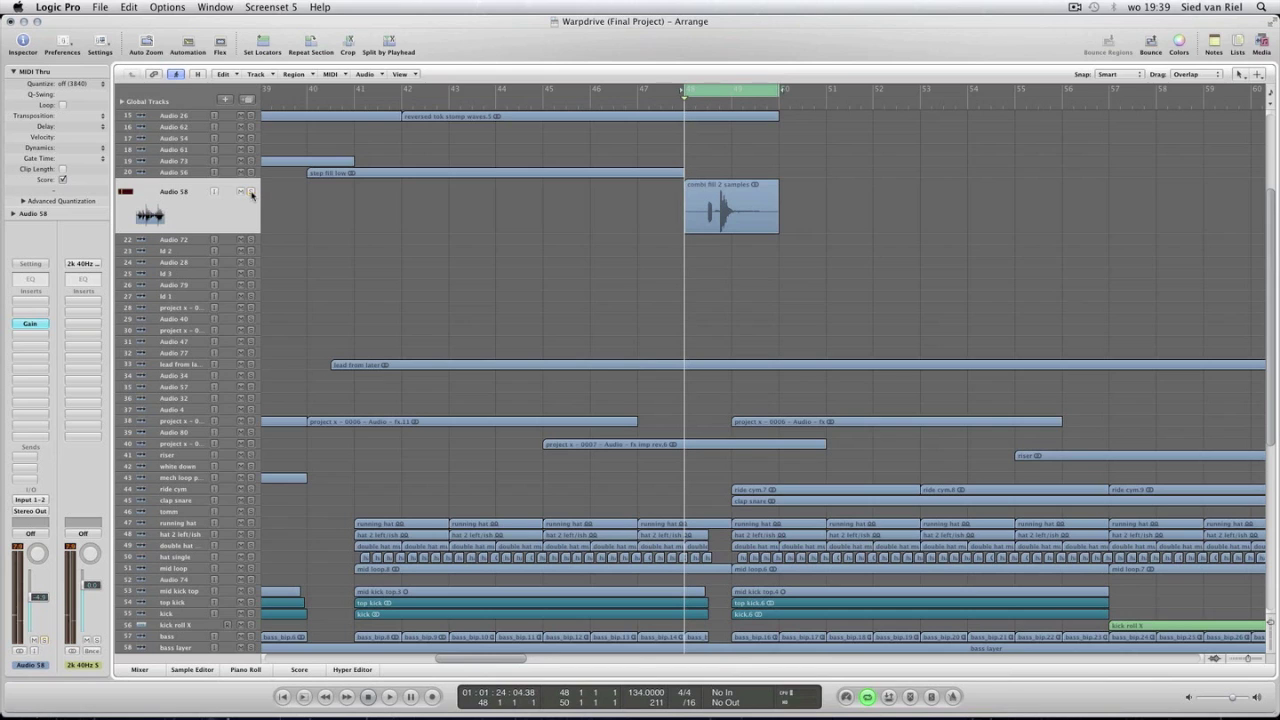
key("space")
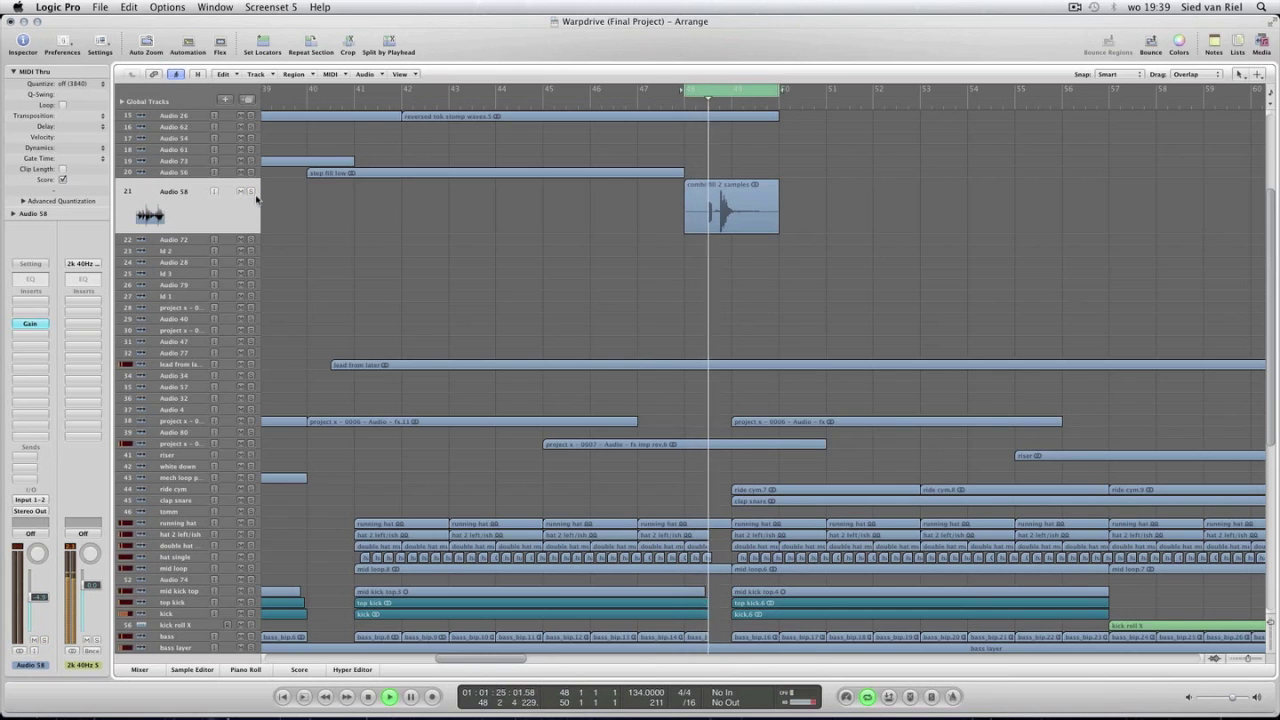
key("space")
Set the cycle range around the LD FX Staccato.1, beell layer and overlapping reversed lead stab regions starting at bar 43.
key("ctrl+Left")
key("ctrl+Left")
scroll(527, 293, "down", 10)
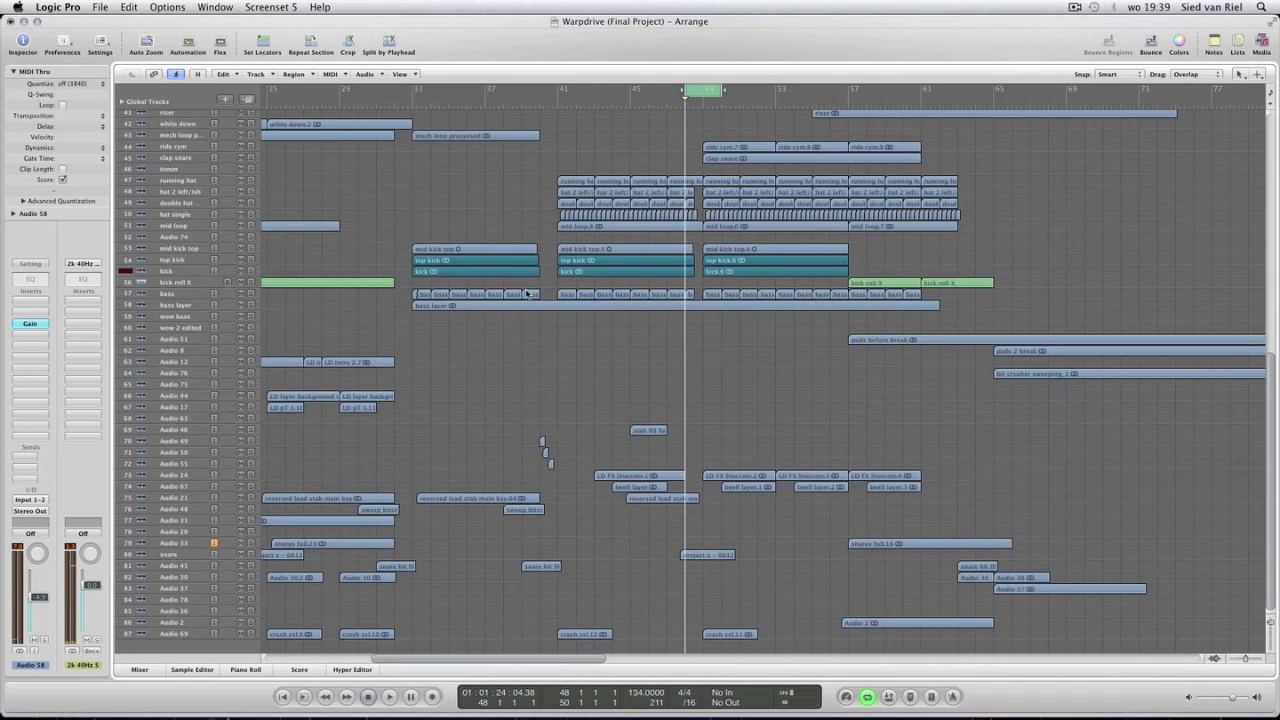
left_click(172, 478)
left_click_drag(573, 447, 638, 498)
key("ctrl+=")
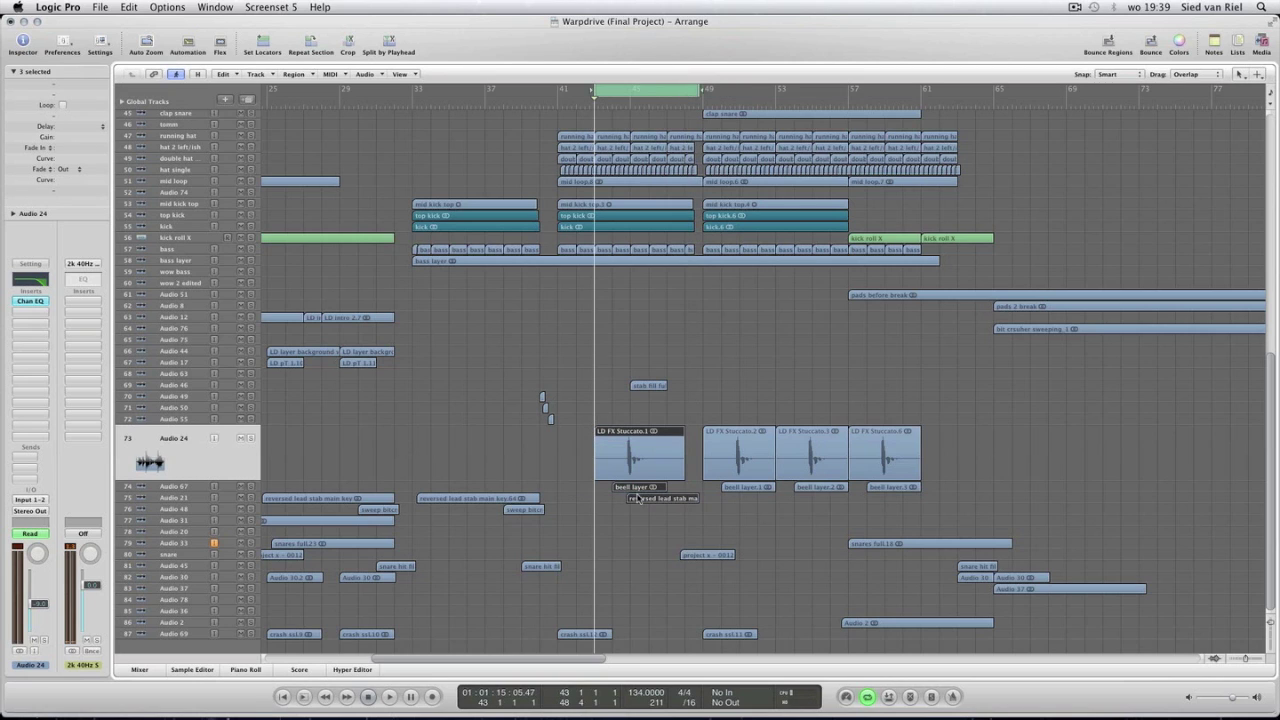
left_click(563, 450)
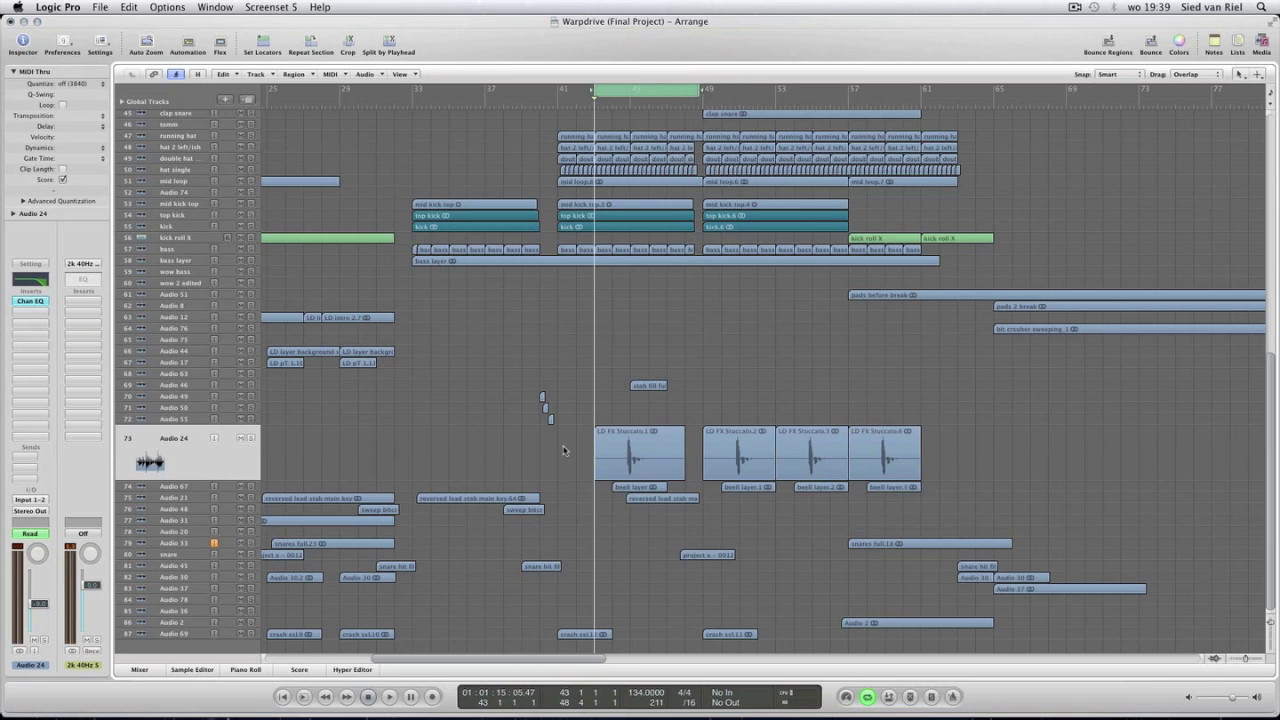
Cycle bar 40 to 41 around the three short stab regions on Audio 49, 50 and 55, and solo Audio 49.
left_click(238, 394)
left_click_drag(516, 401, 576, 482)
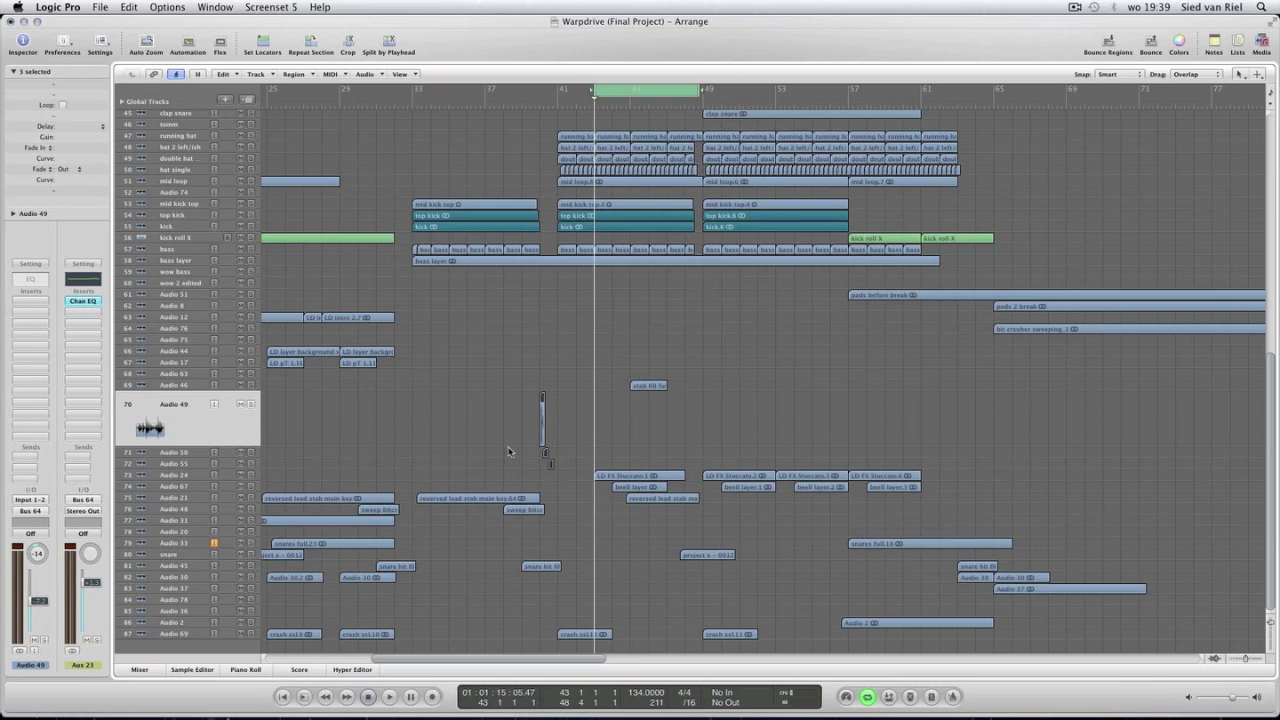
key("equal")
left_click(548, 241)
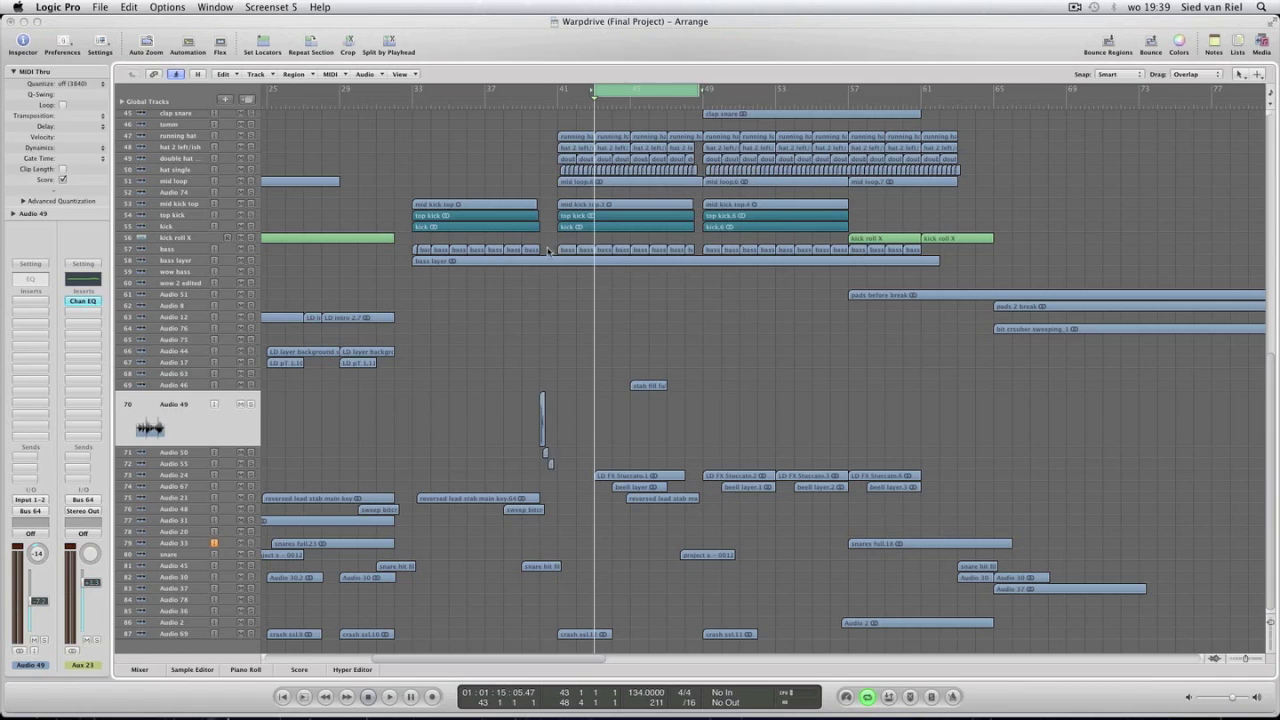
left_click_drag(538, 90, 556, 90)
left_click(464, 384)
left_click(250, 405)
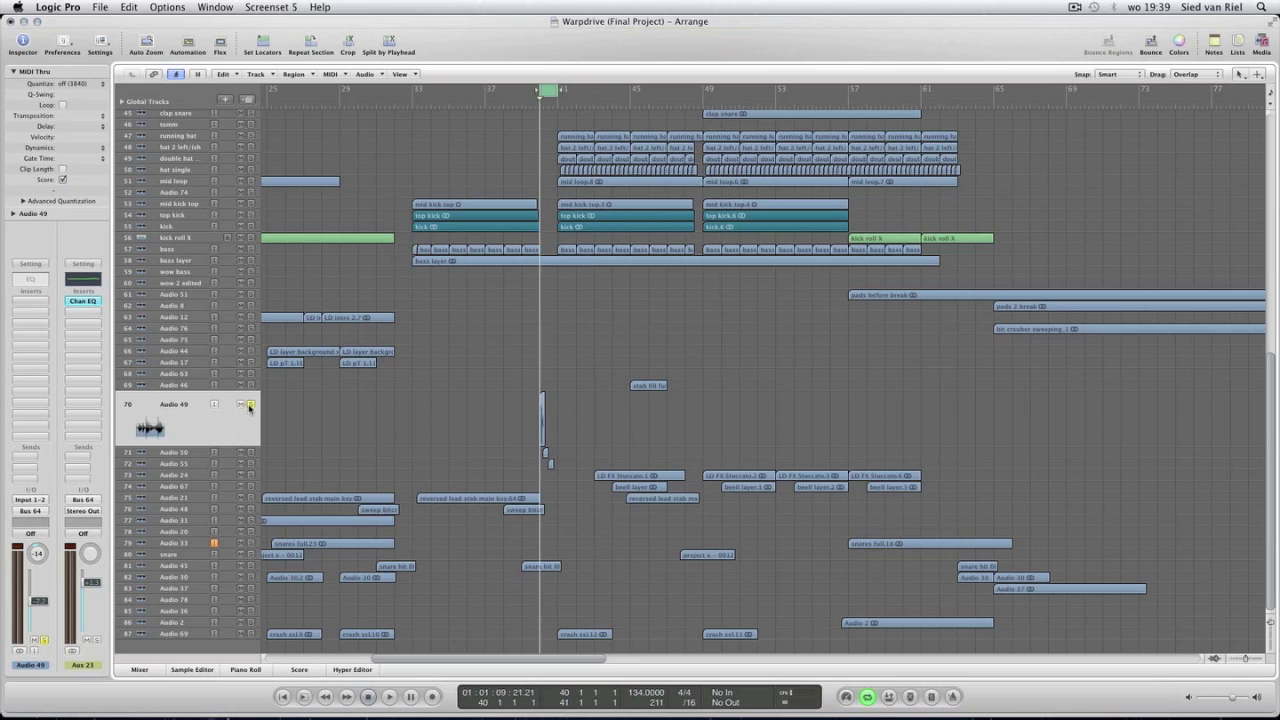
Play the bar 40 cycle and add Audio 50, Audio 55 and Audio 45 to the solo to hear the fill layers together.
key("space")
left_click(251, 452)
left_click(251, 464)
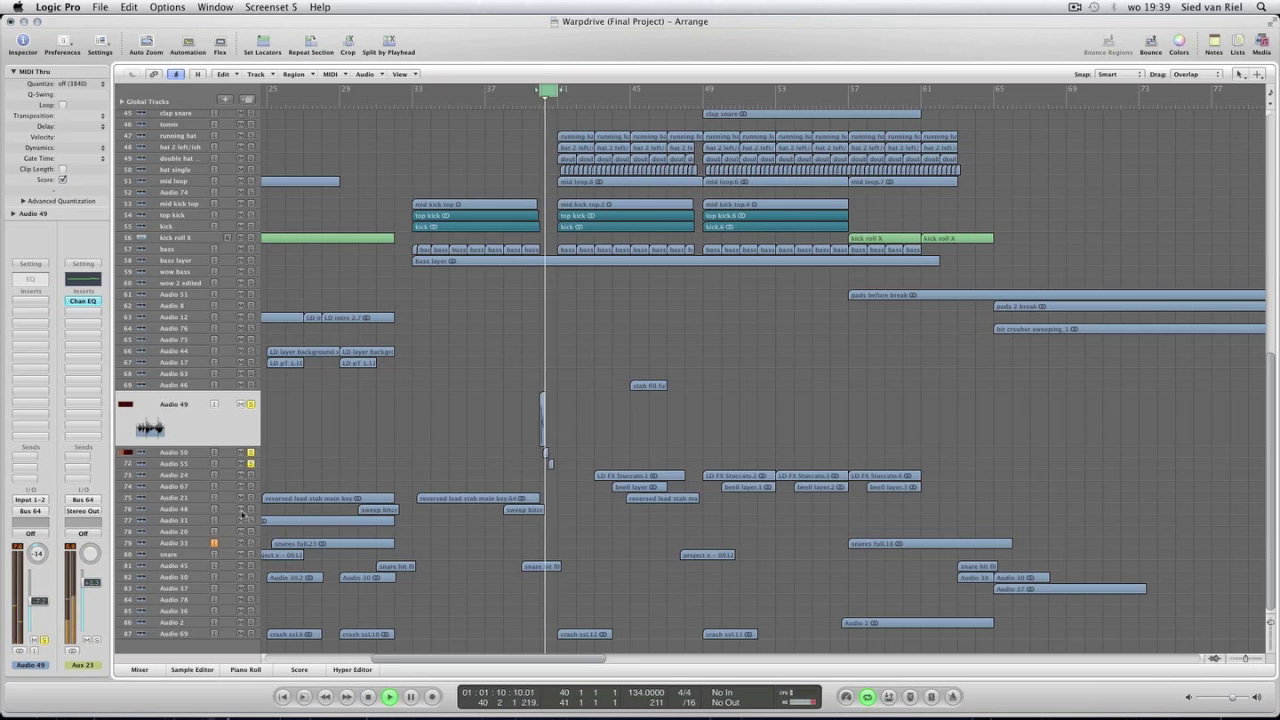
left_click(251, 566)
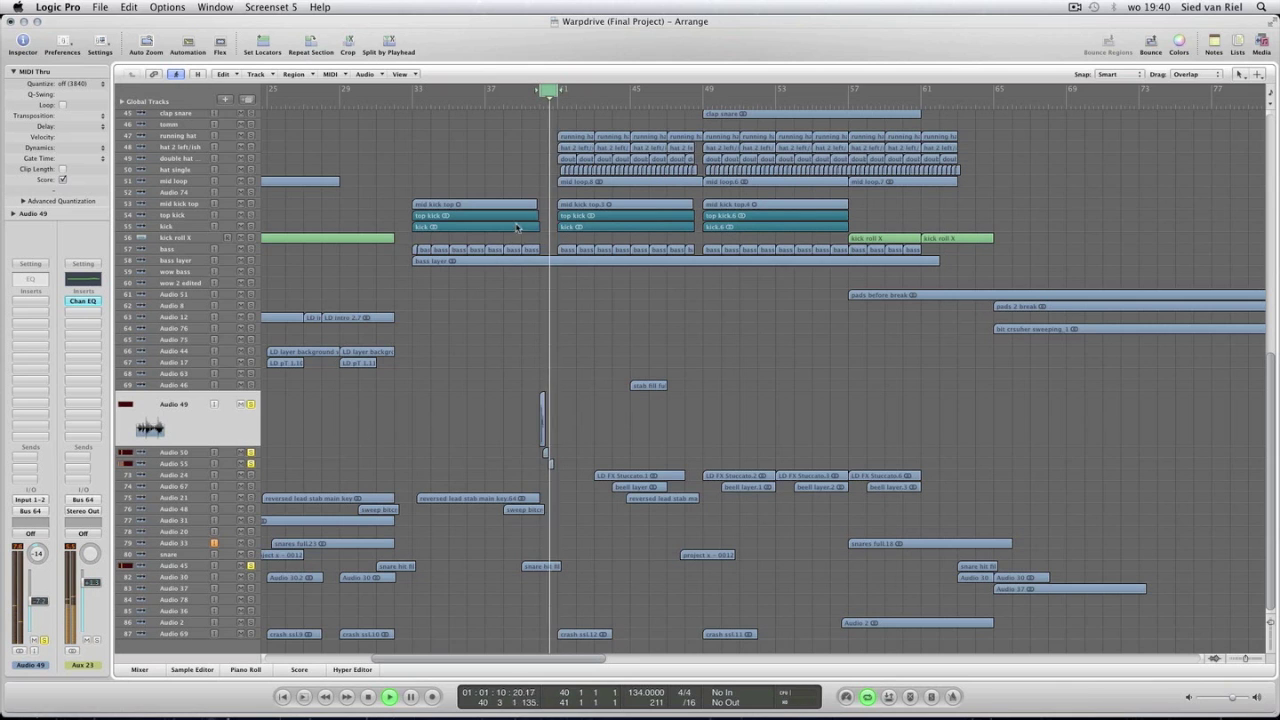
Solo the drone track Audio 16 and the step fill low track Audio 56 while the cycle plays.
scroll(480, 205, "up", 15)
left_click(251, 195)
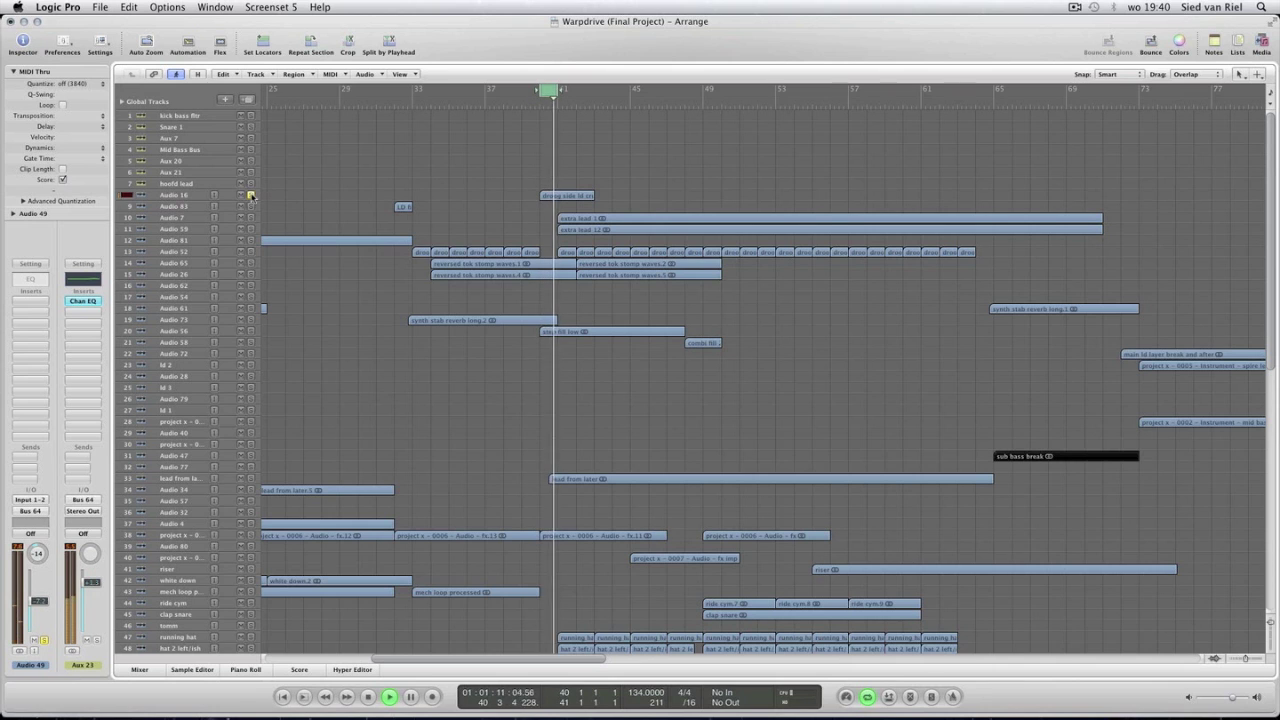
left_click(217, 332)
left_click(251, 340)
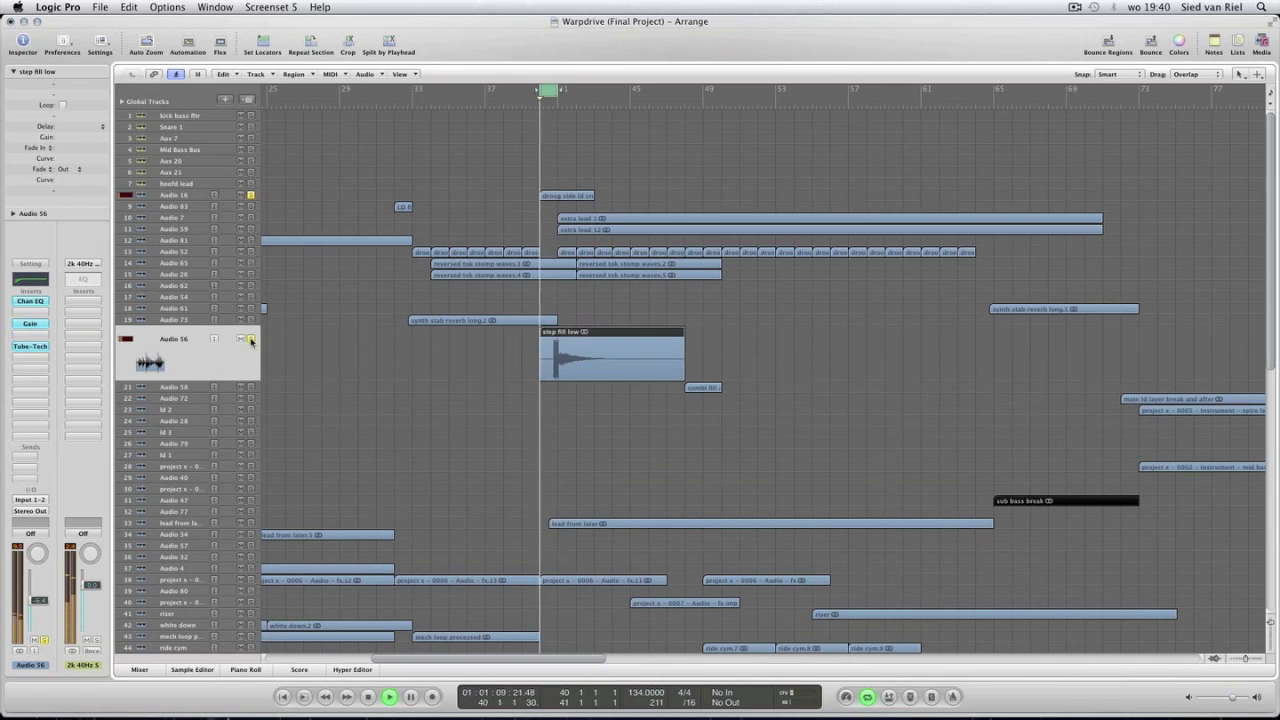
Set the cycle range from LD FX Staccato.1 through the beell layer and reversed lead stab regions, and select track Audio 24.
scroll(306, 310, "down", 5)
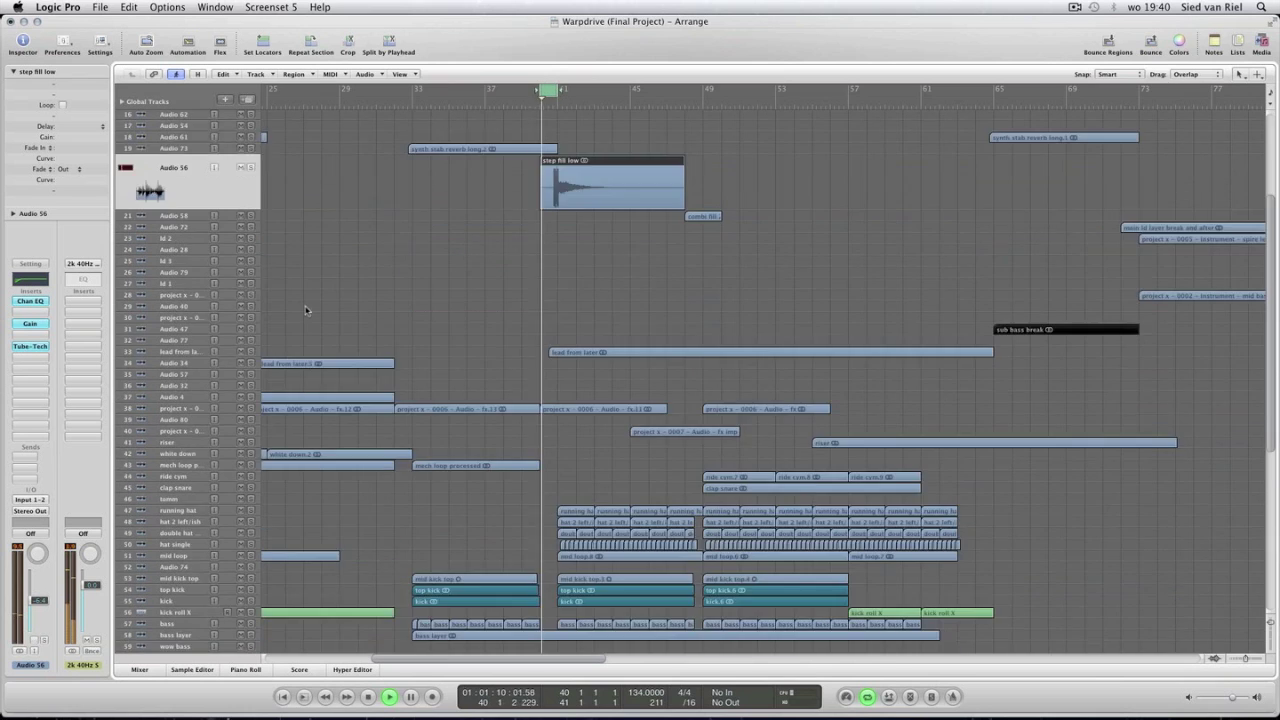
scroll(306, 310, "down", 6)
left_click(384, 509)
left_click_drag(605, 566, 703, 598)
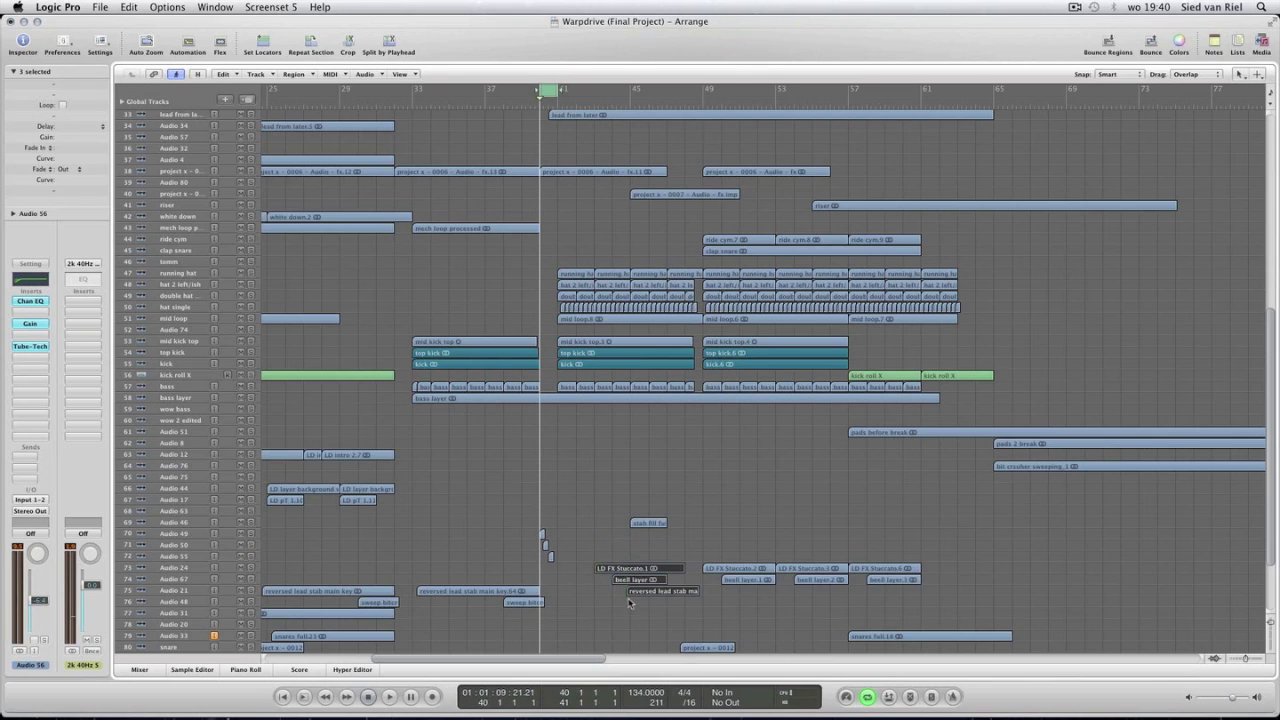
key("ctrl+u")
left_click(188, 576)
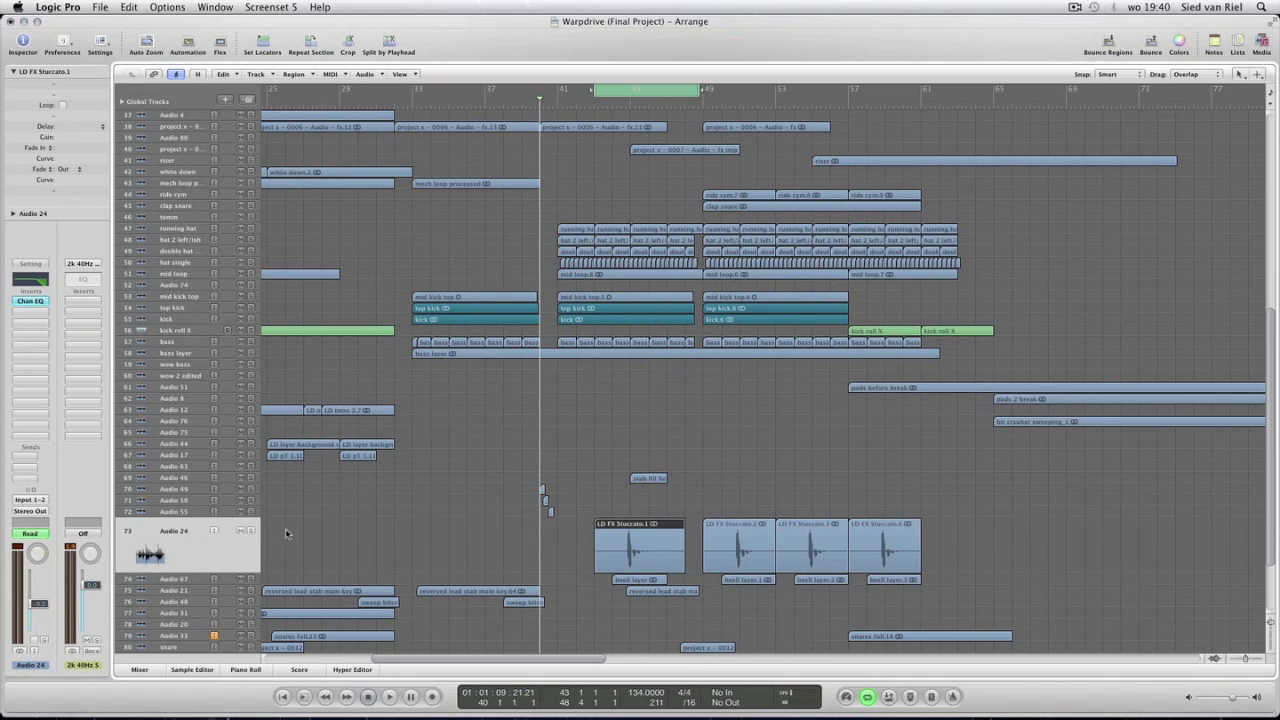
Solo Audio 24, Audio 67 and Audio 21 and play the cycled section from bar 43.
key("super+Right")
key("super+Right")
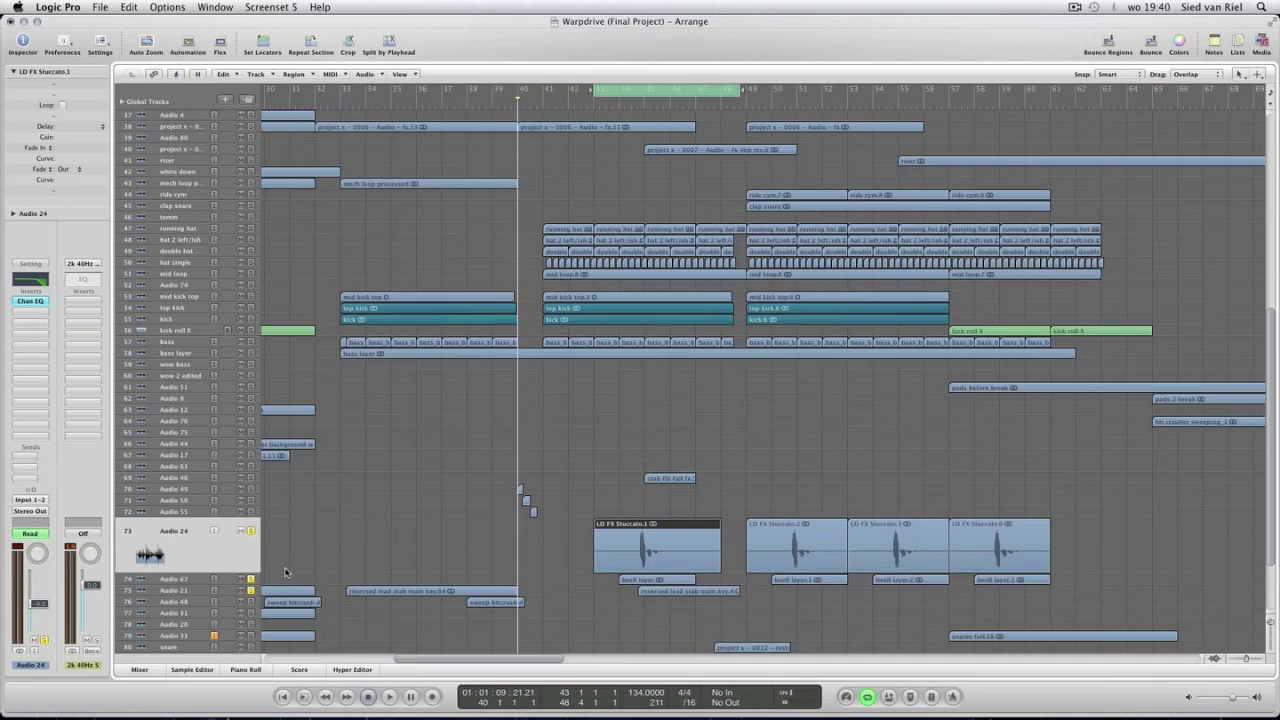
key("space")
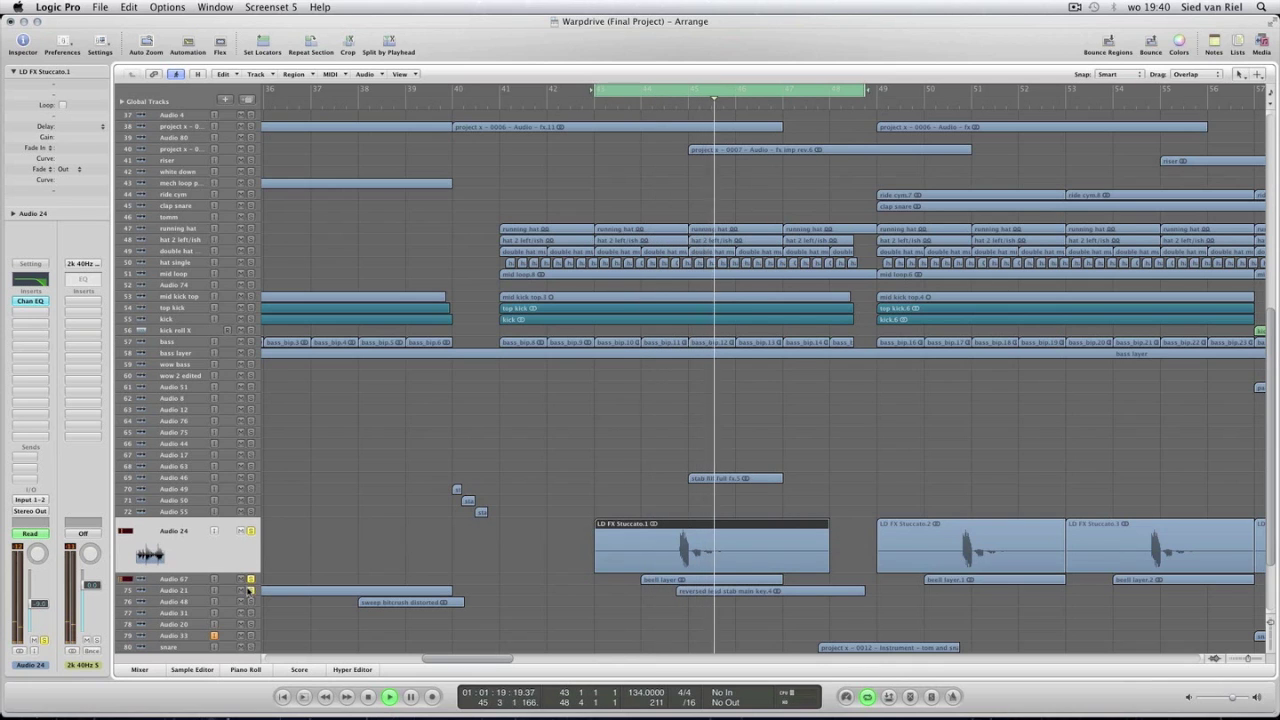
Take Audio 21 out of the solo and select the beell layer track Audio 67, keeping Audio 24 and Audio 67 soloed.
left_click(250, 590)
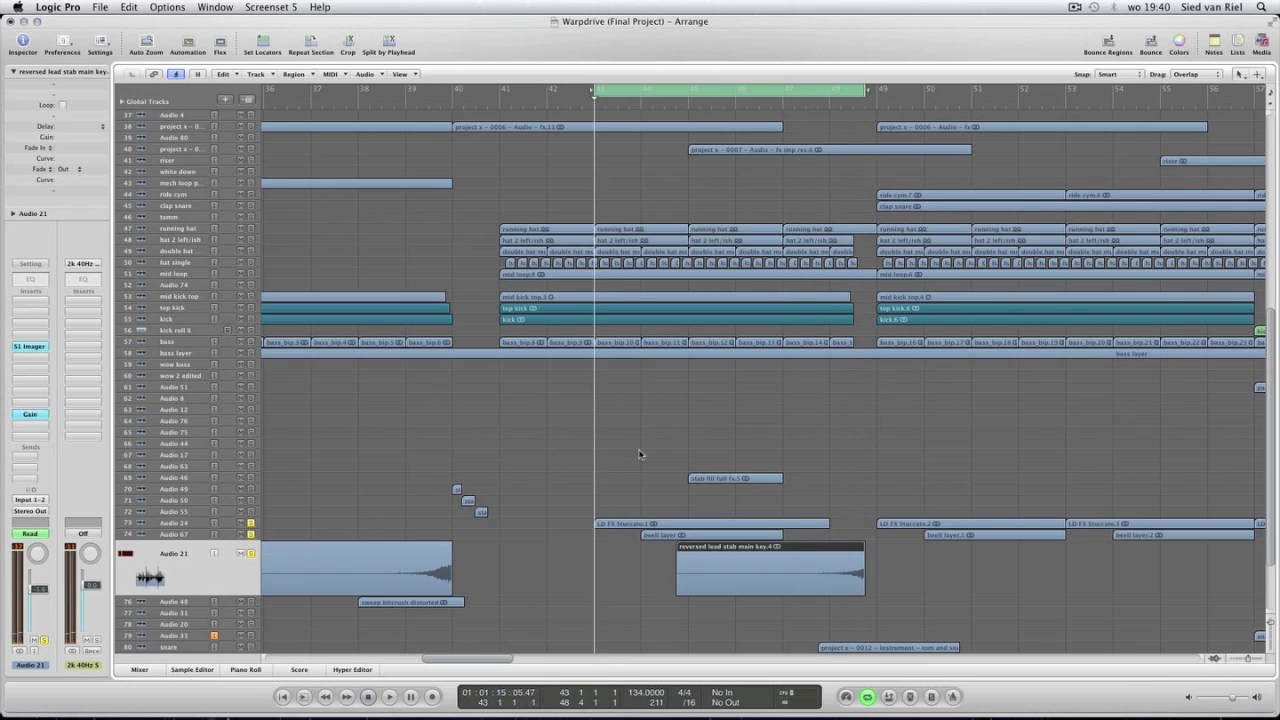
left_click(196, 535)
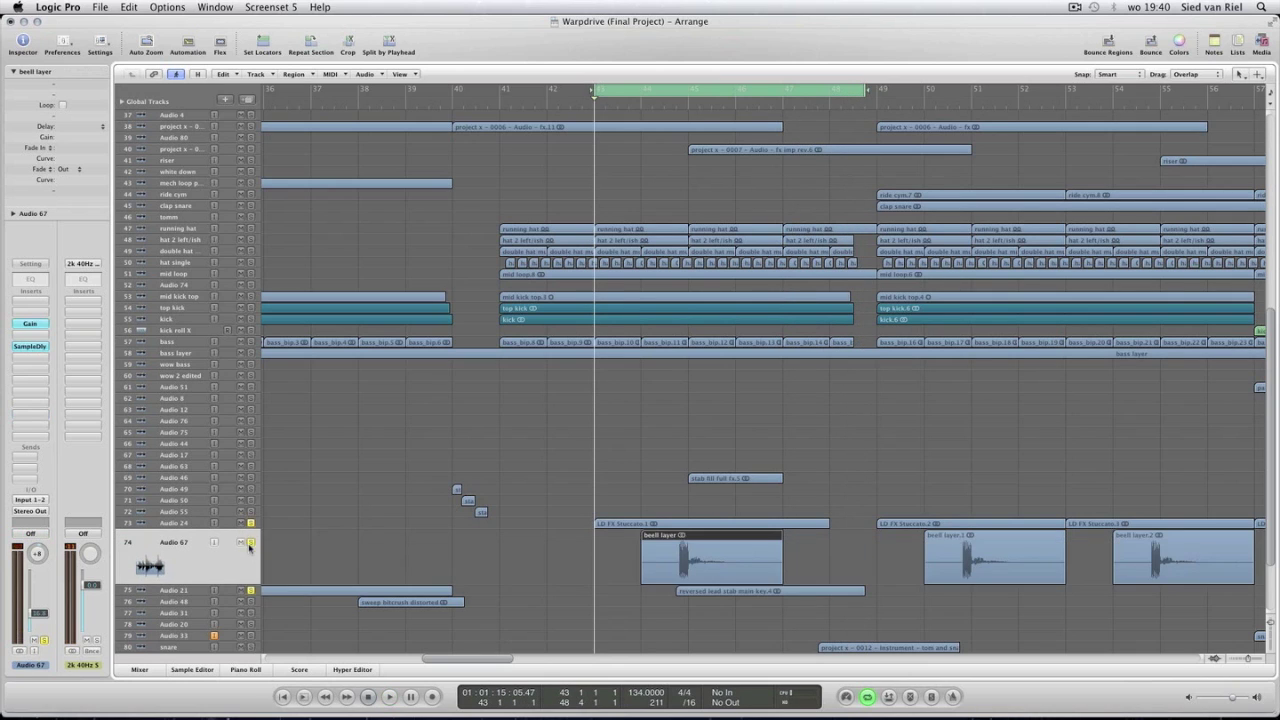
left_click(706, 524)
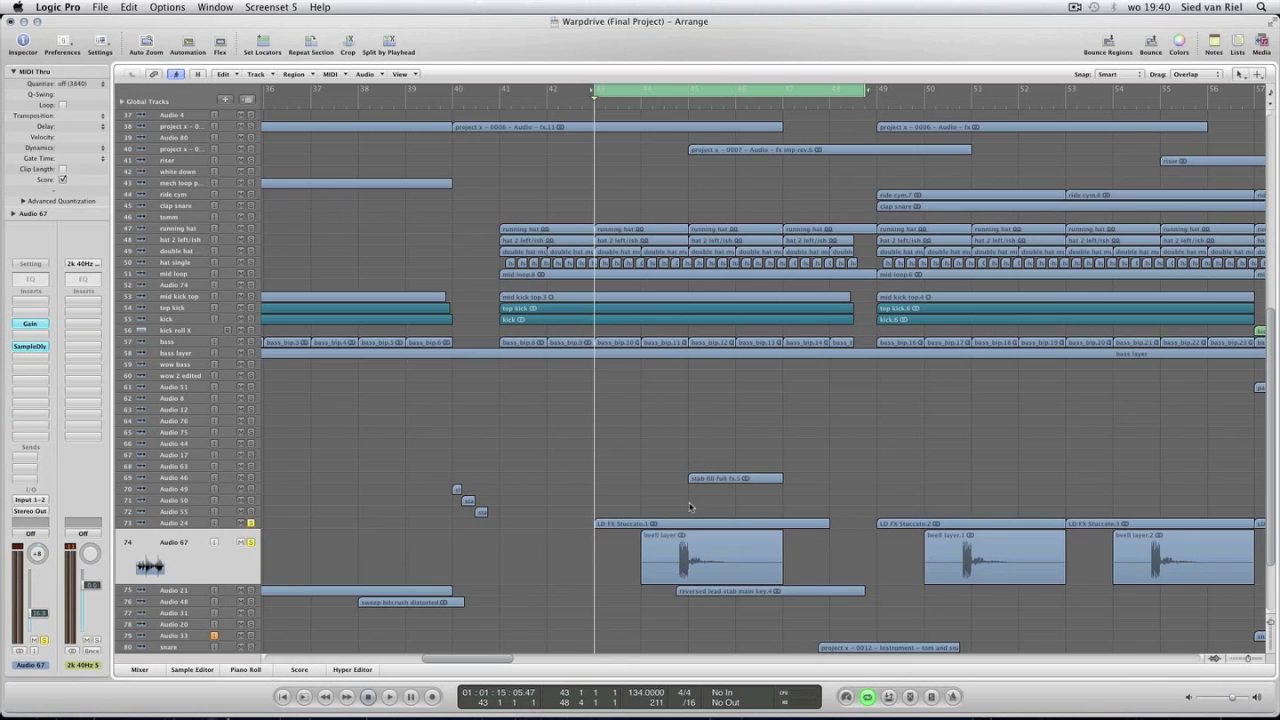
Set the cycle range to the first beell layer region at bar 44 and play it.
left_click(696, 418)
left_click(680, 540)
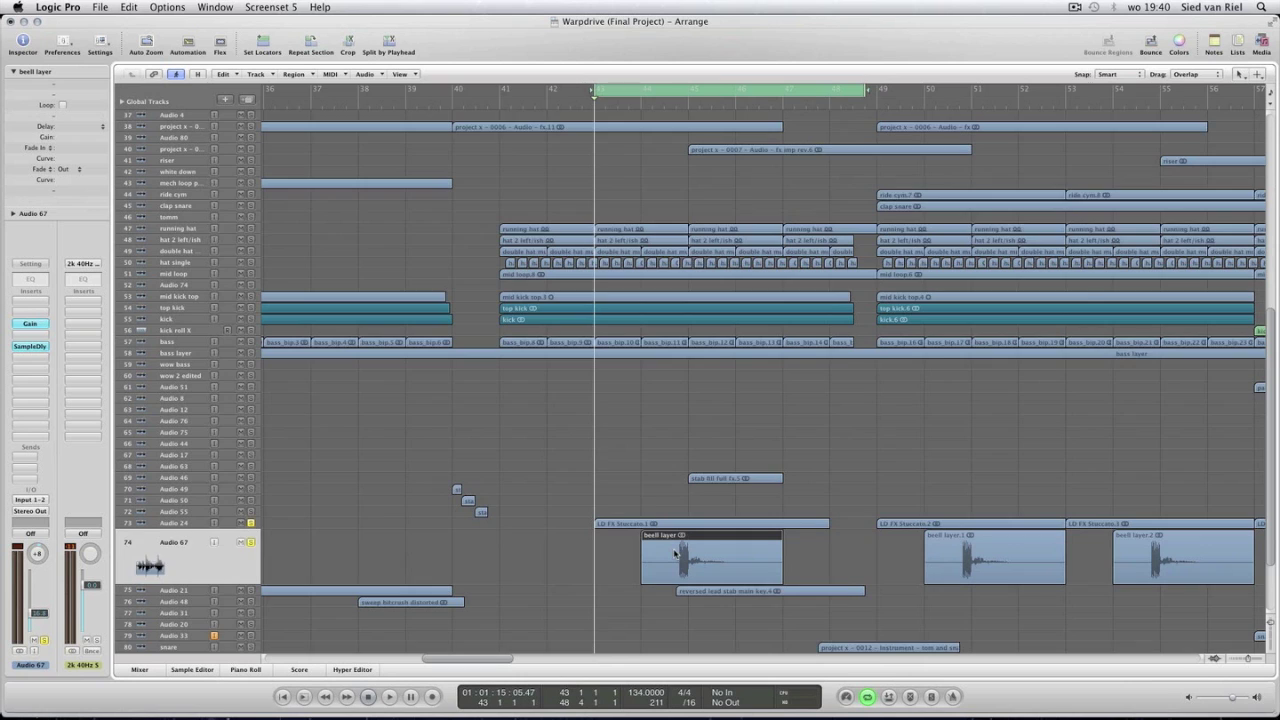
key("super+u")
key("space")
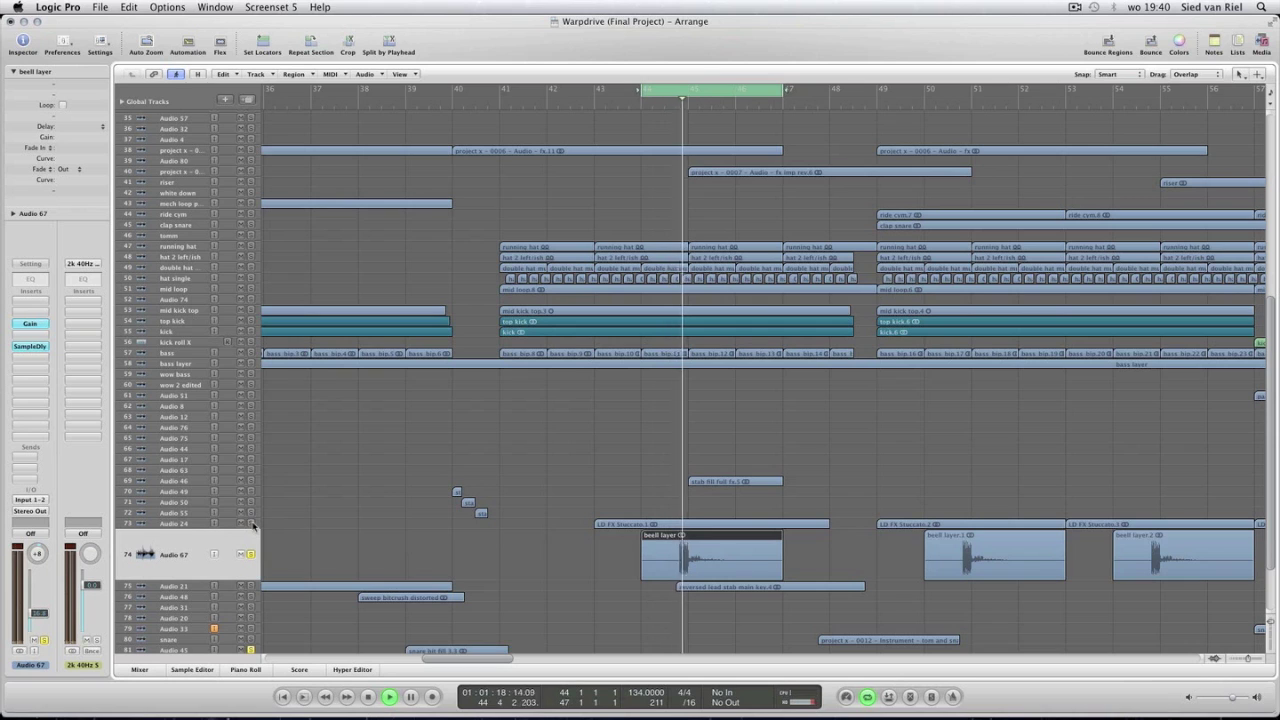
Compare the cycled section with Audio 67 in and out of the solo alongside Audio 24.
key("space")
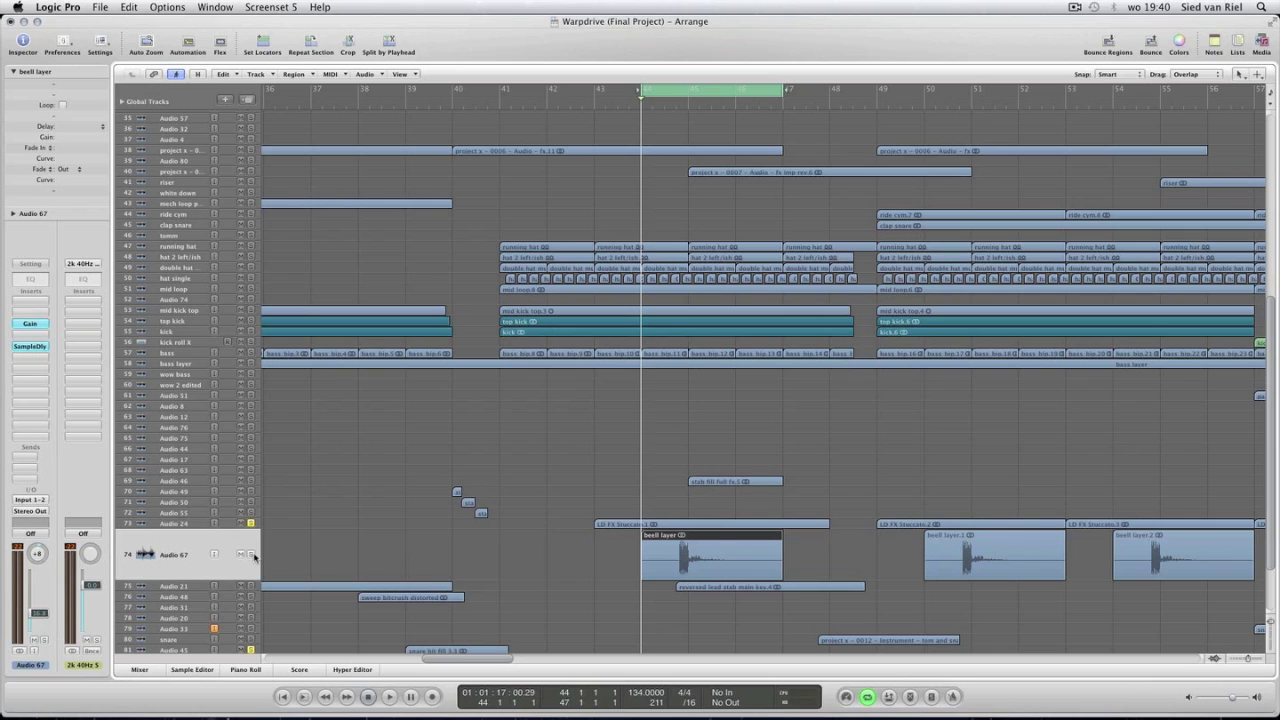
key("space")
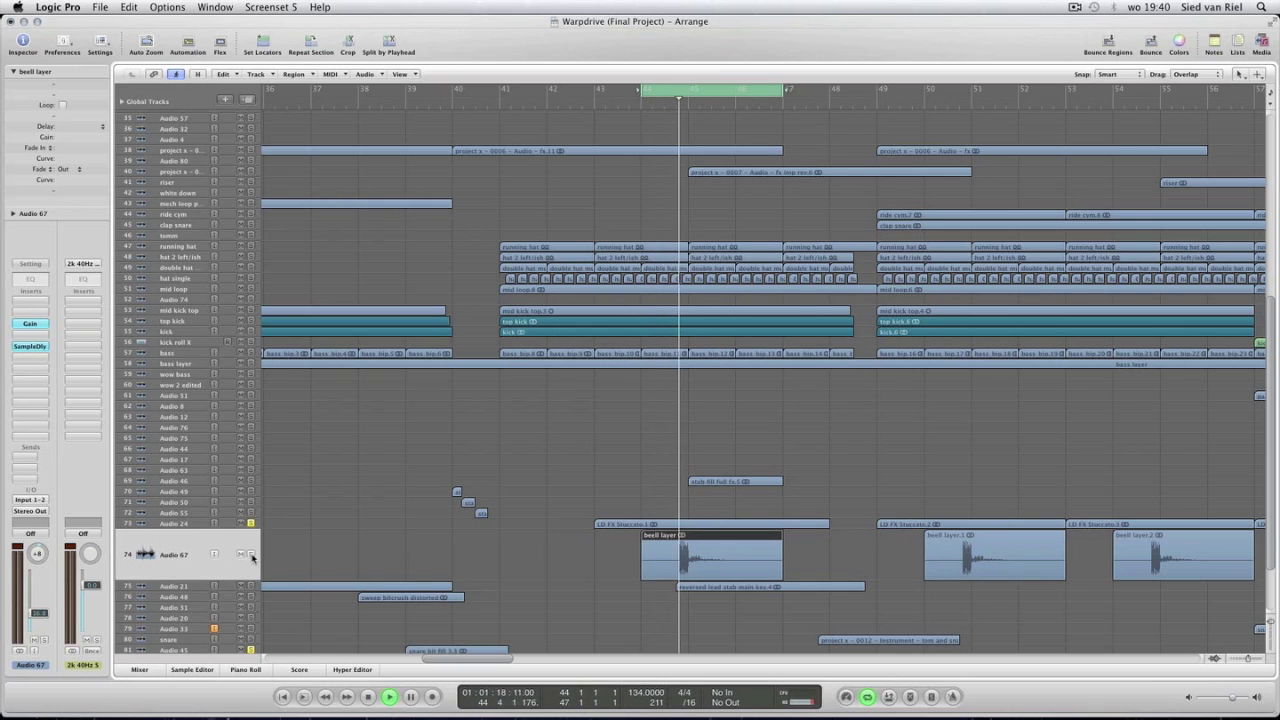
key("space")
key("space")
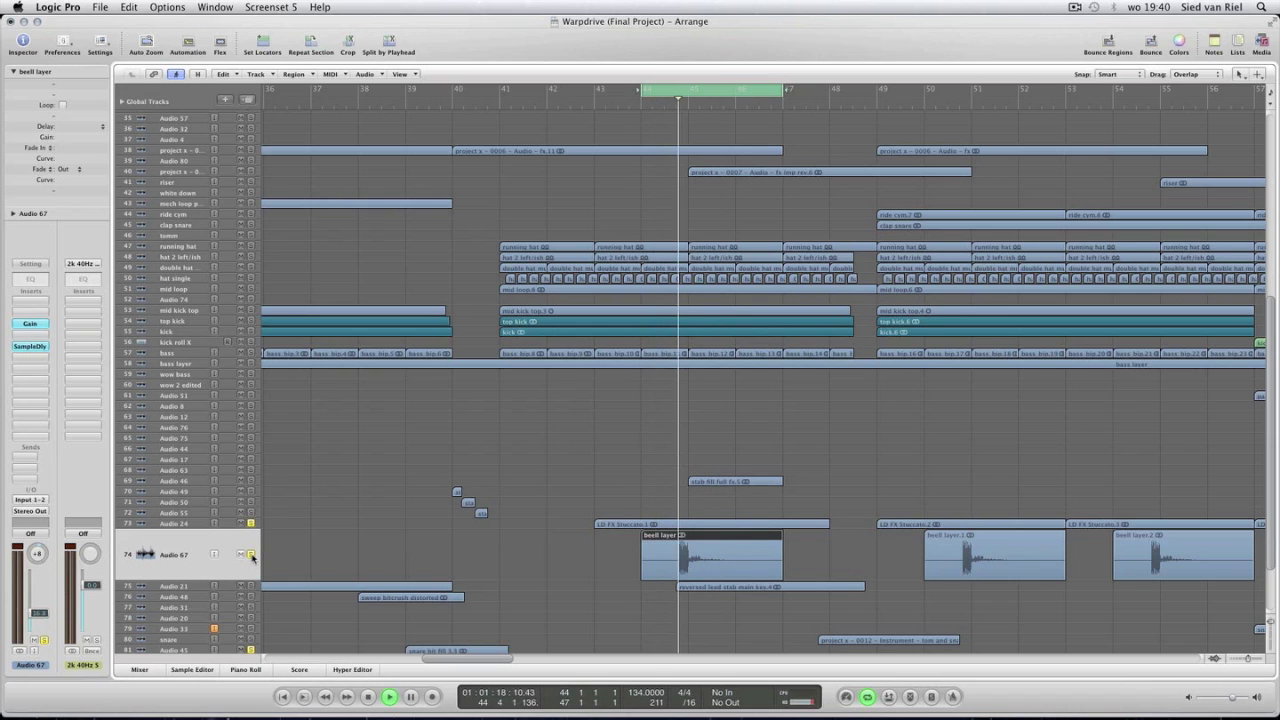
key("space")
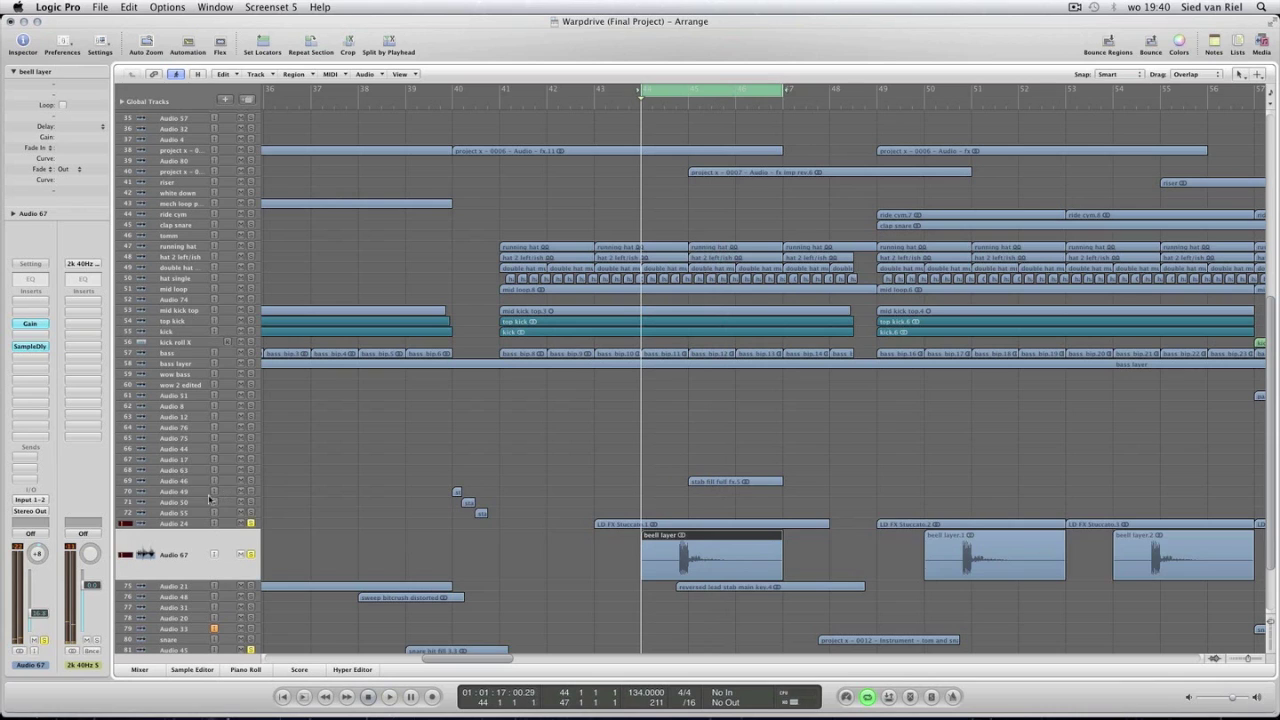
Select the stab fill track Audio 46 and solo it together with Audio 24 and Audio 67 during playback.
left_click(197, 484)
key("space")
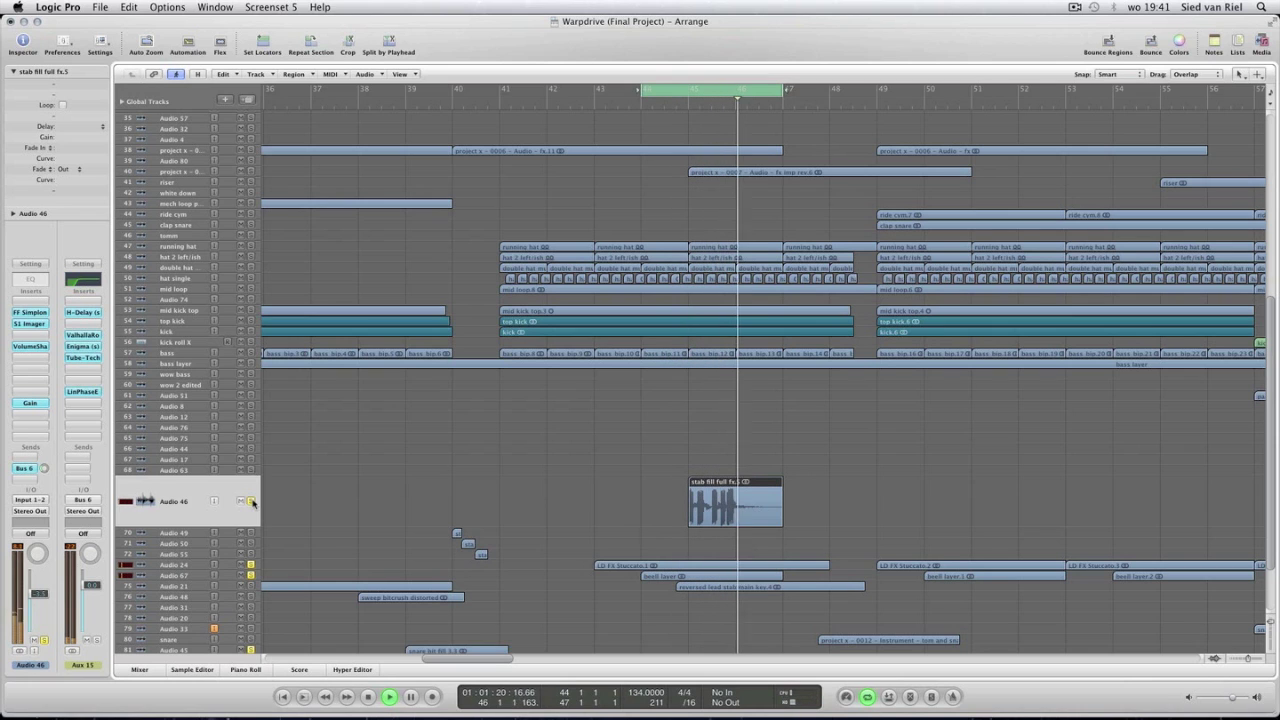
key("space")
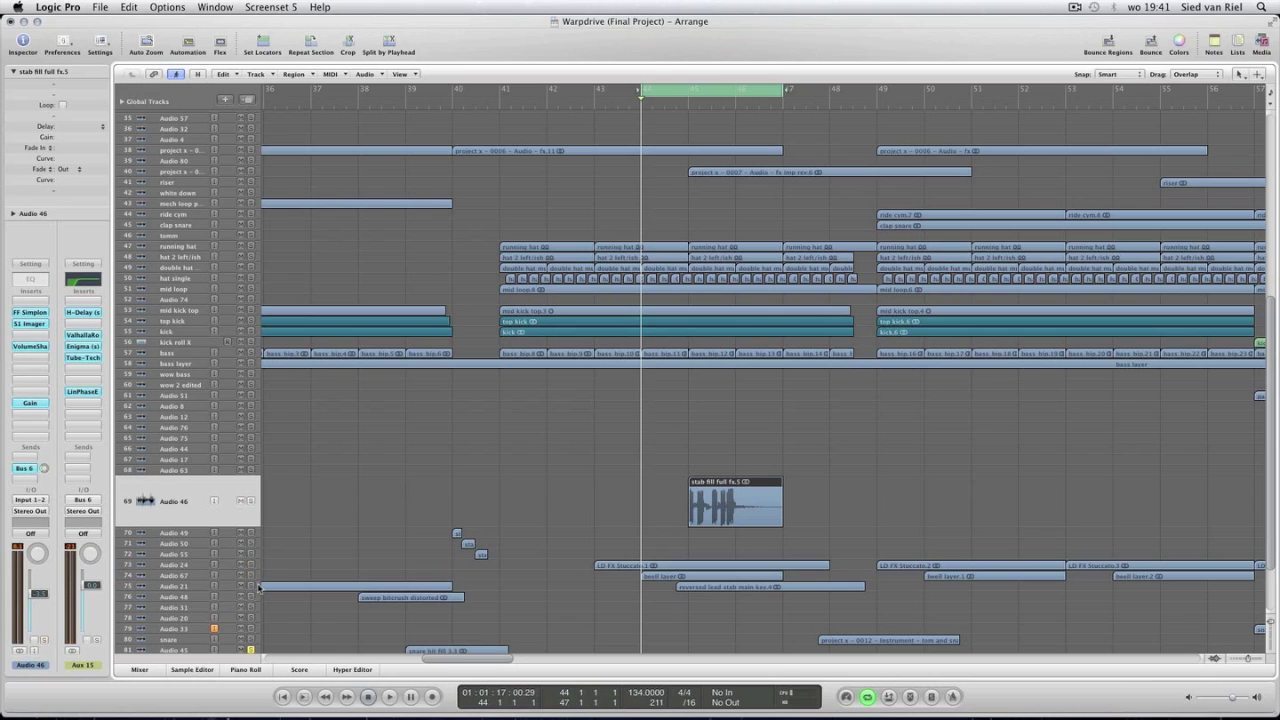
Play the full mix from bar 44 without solos and extend the end of the cycle range to bar 59.
key("space")
key("ctrl+Left")
key("ctrl+Left")
key("ctrl+Left")
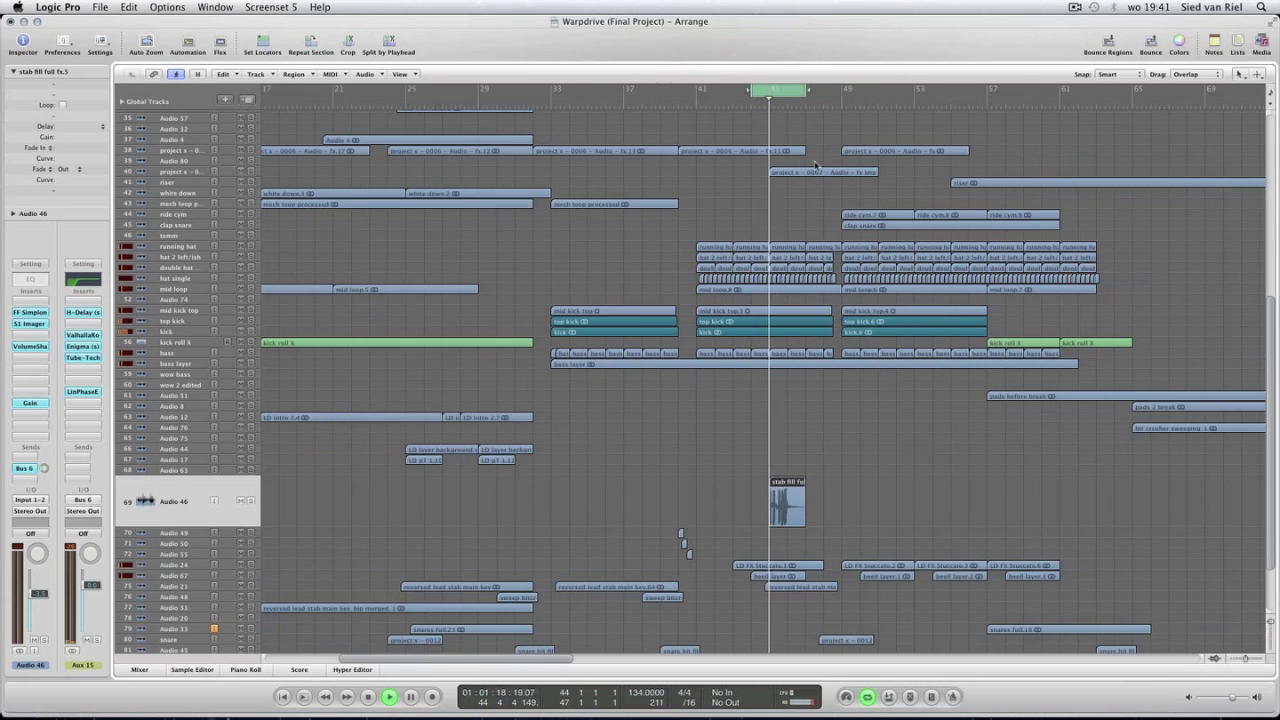
left_click_drag(808, 90, 1025, 115)
key("ctrl+Left")
key("ctrl+Left")
scroll(829, 237, "down", 3)
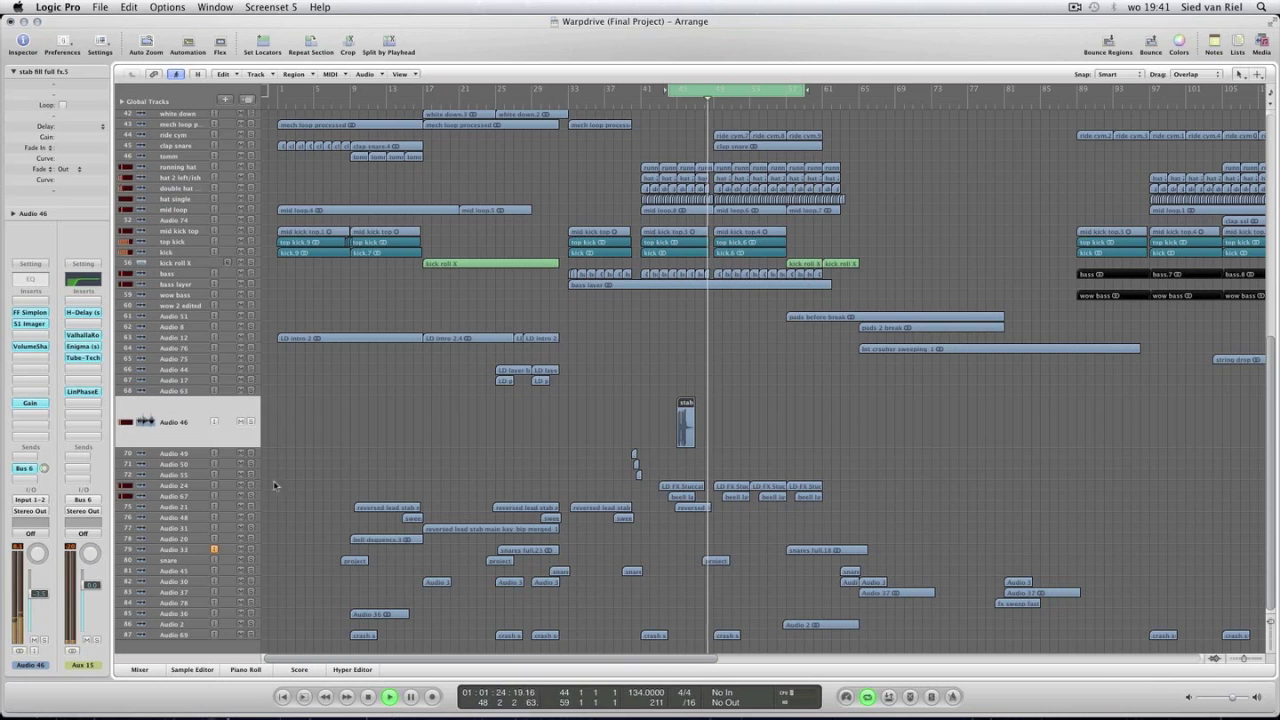
Select Audio 24 and the bass layer track, and set the cycle range to the bass layer region.
left_click(200, 485)
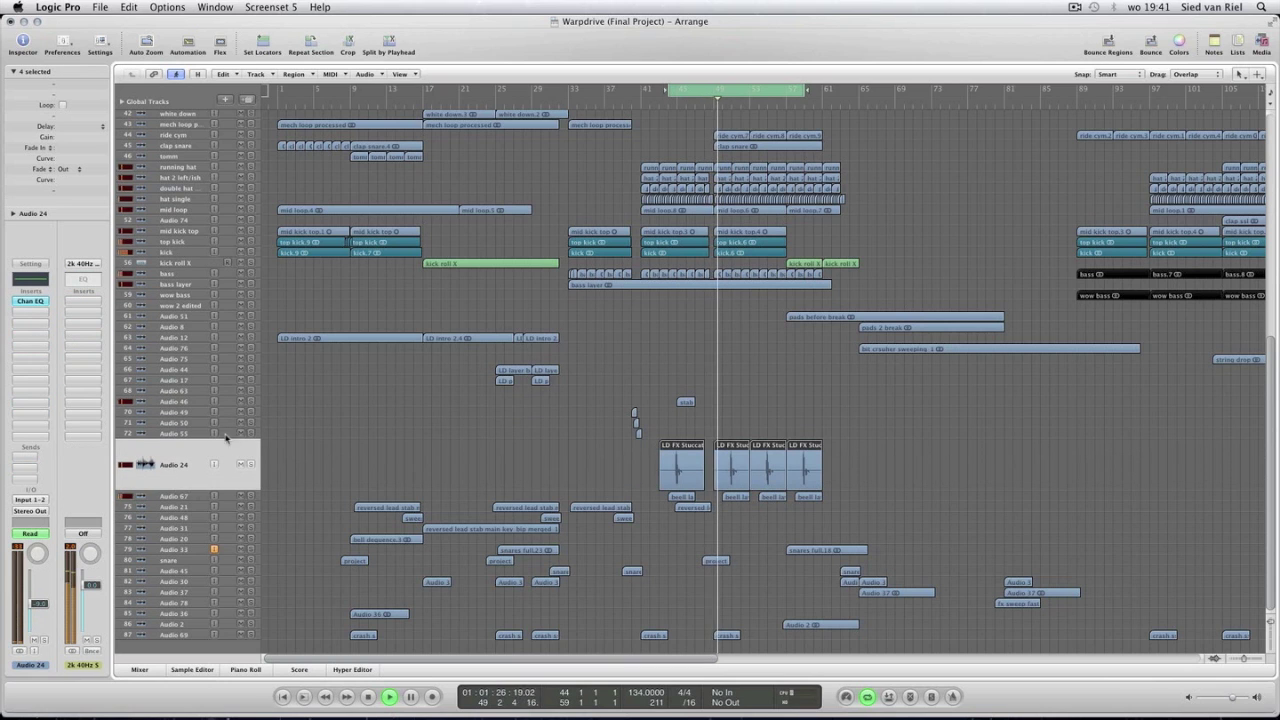
left_click(199, 288)
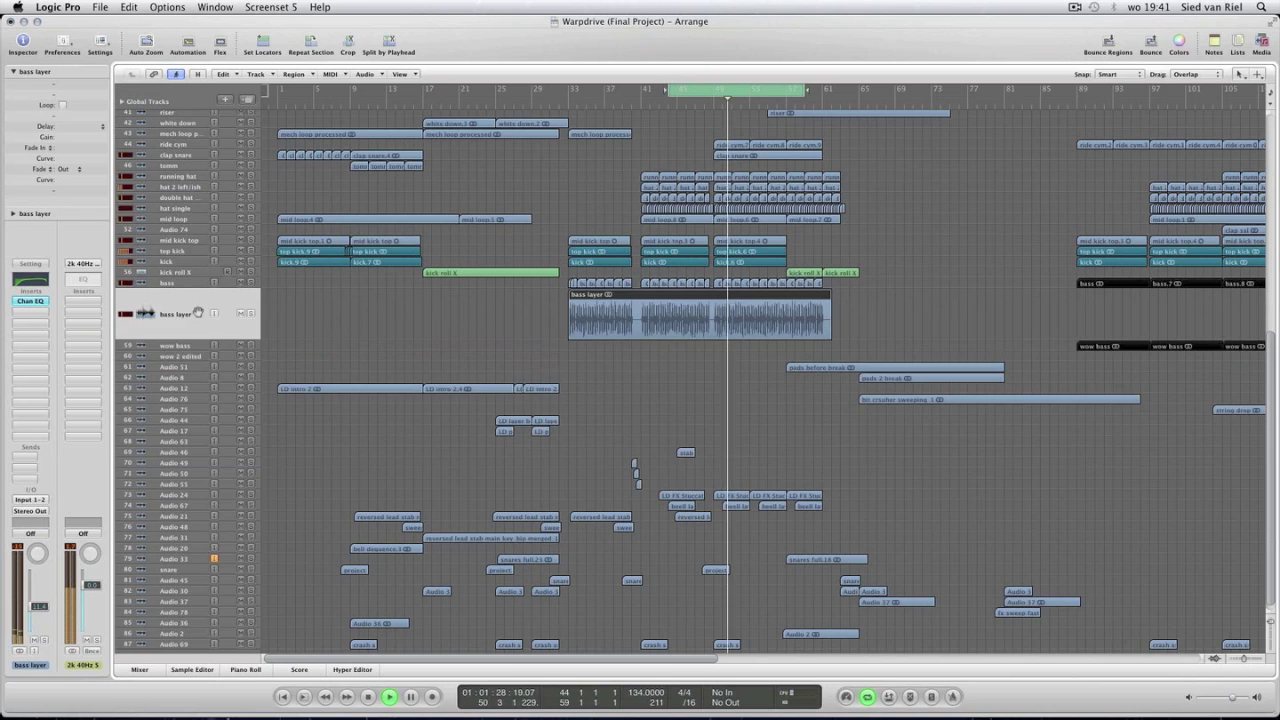
key("u")
left_click(606, 321)
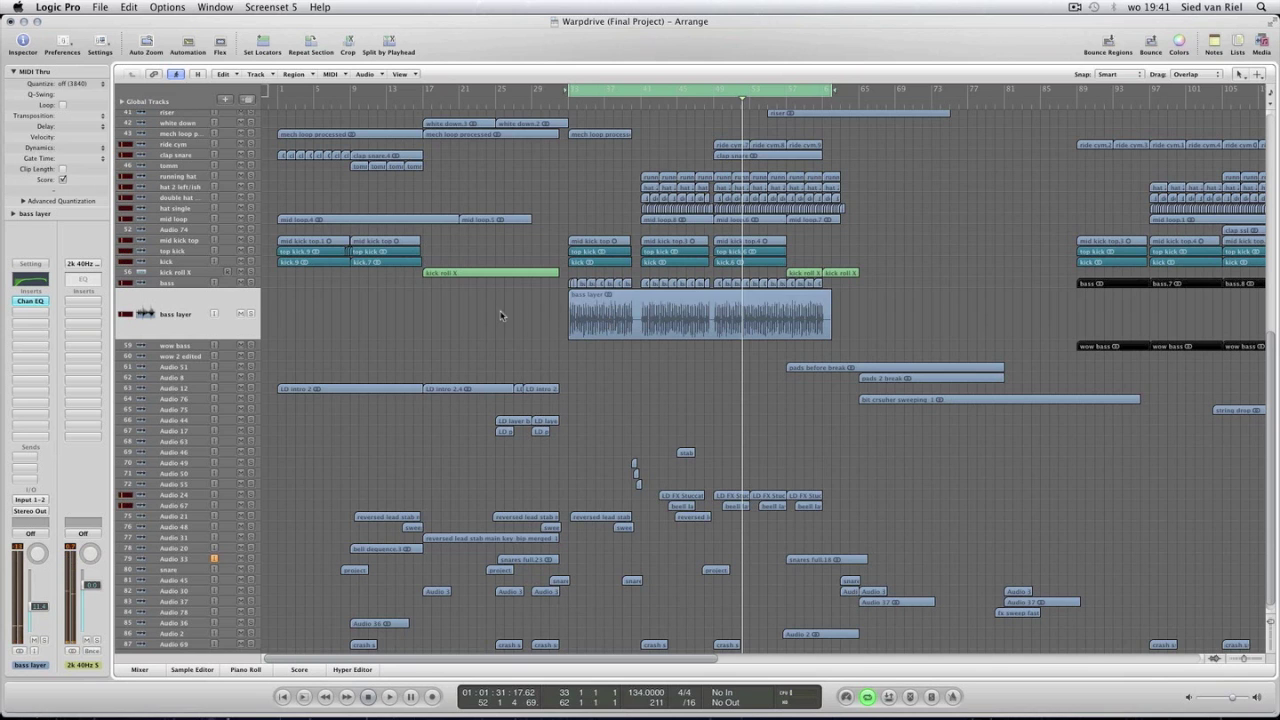
Select the ride cym and clap snare regions from bar 49 to 61, cycle them and solo their tracks.
scroll(590, 300, "up", 8)
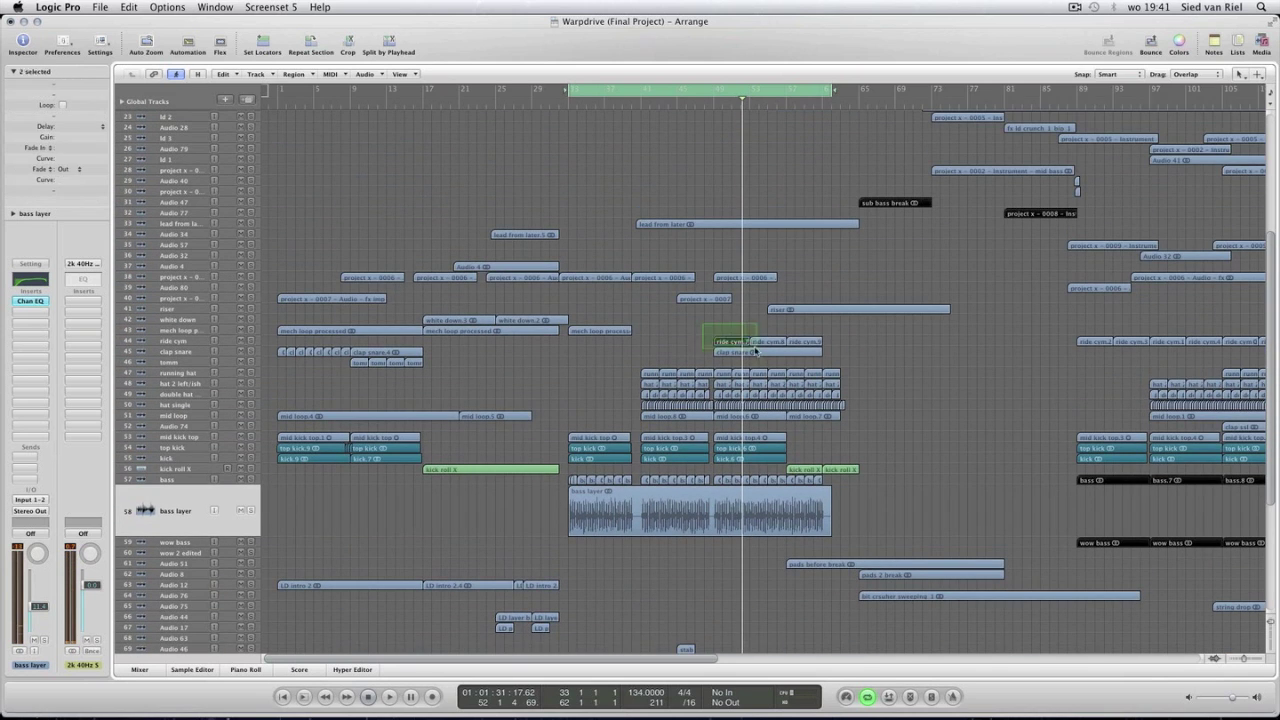
left_click_drag(857, 356, 712, 340)
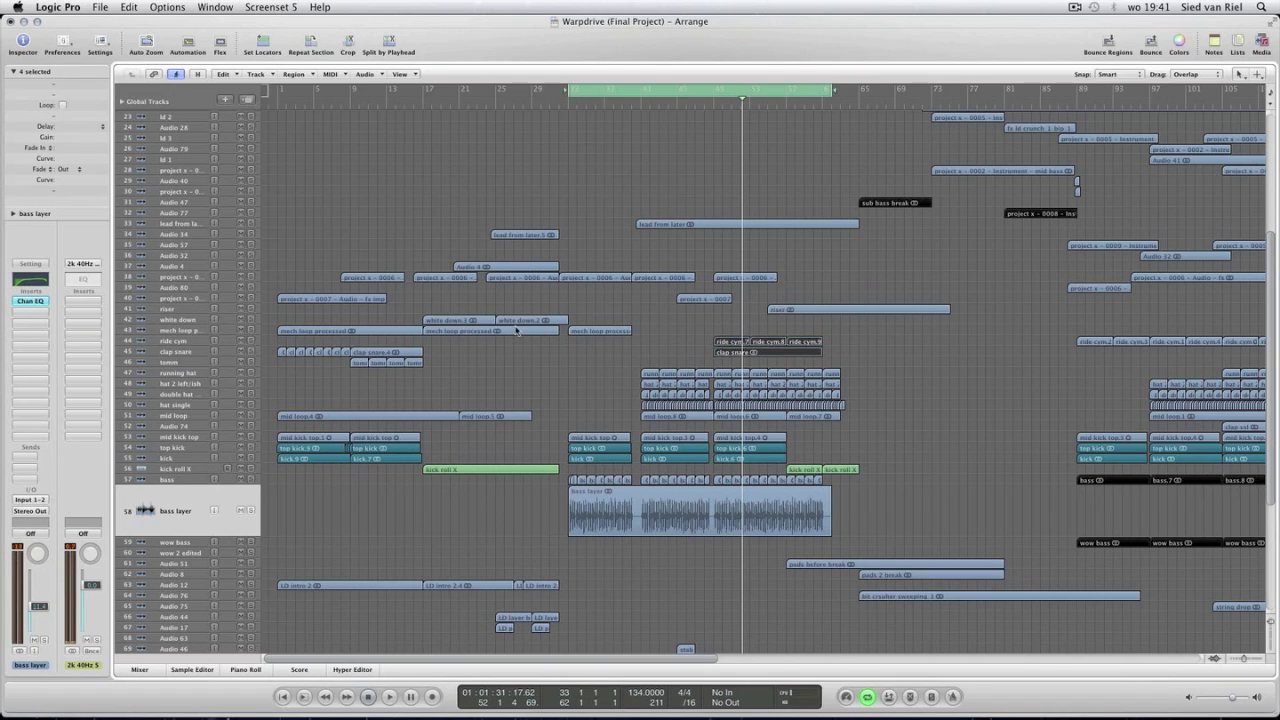
key("space")
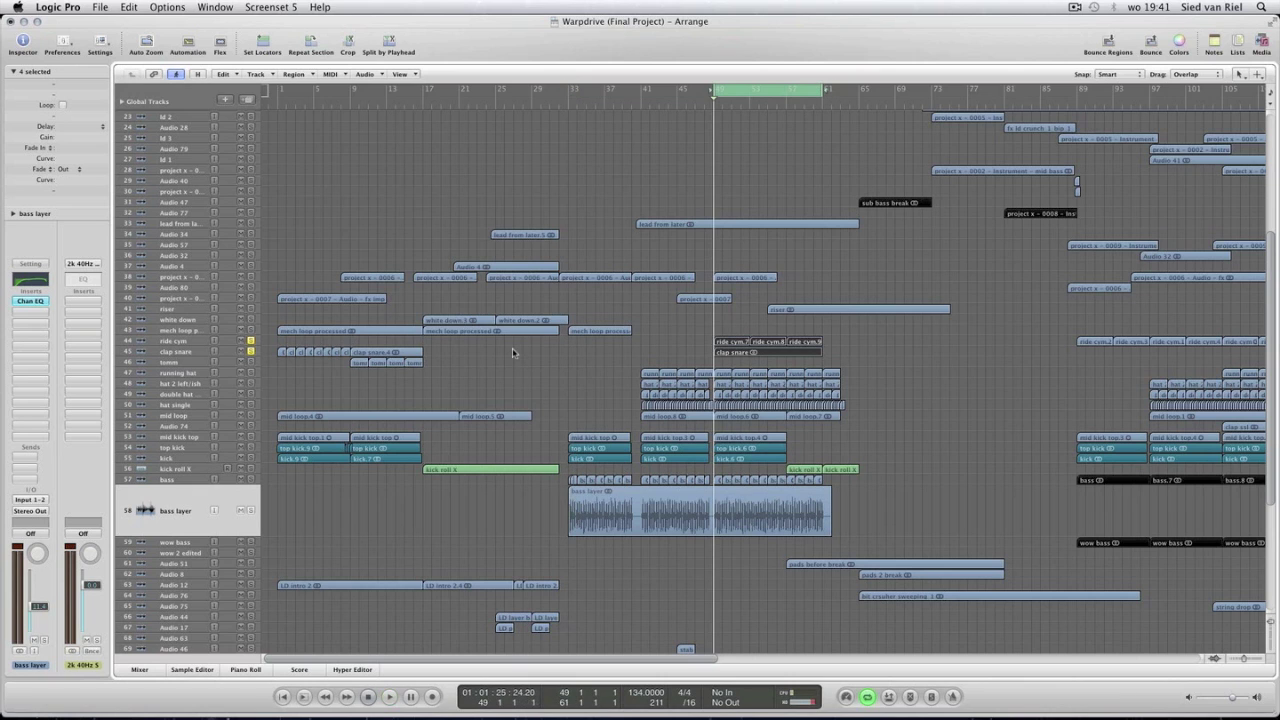
Add the running hat, hat 2, double hat, hat single and mid loop tracks to the solo while the cycle plays.
left_click(252, 372)
left_click(251, 341)
left_click(251, 351)
left_click(251, 351)
left_click(251, 383)
left_click(251, 394)
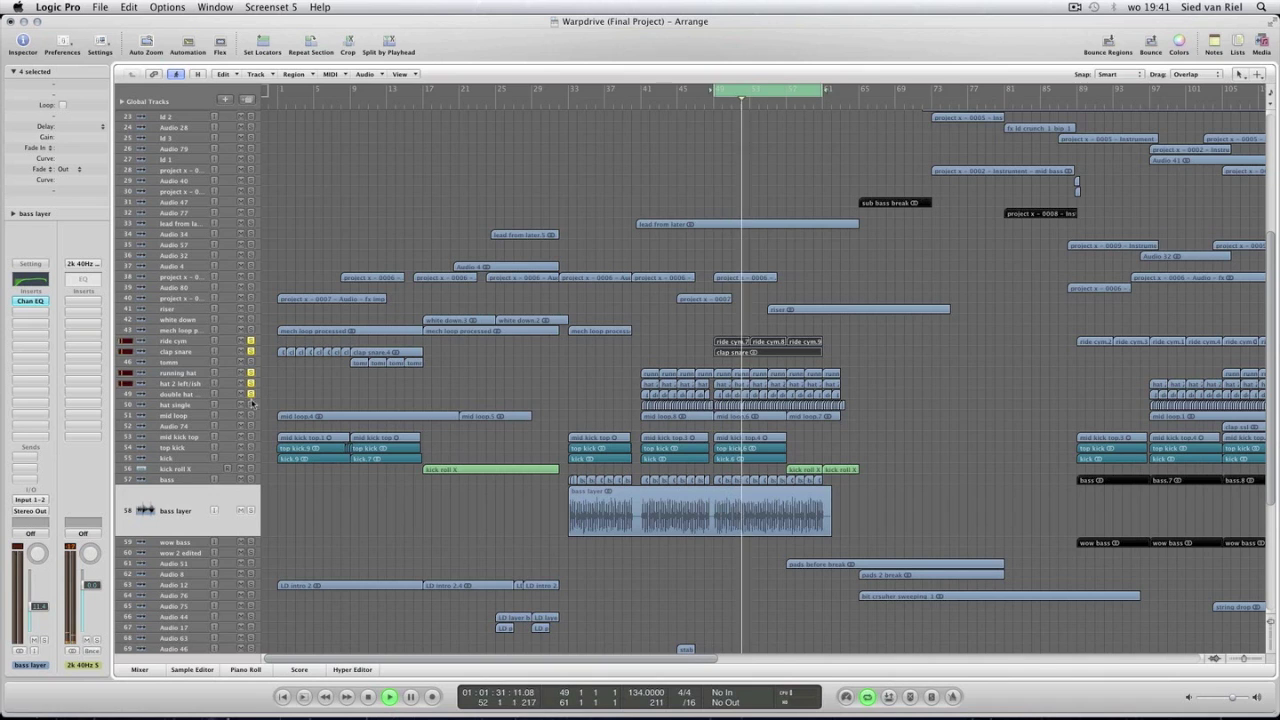
left_click(251, 404)
left_click(251, 415)
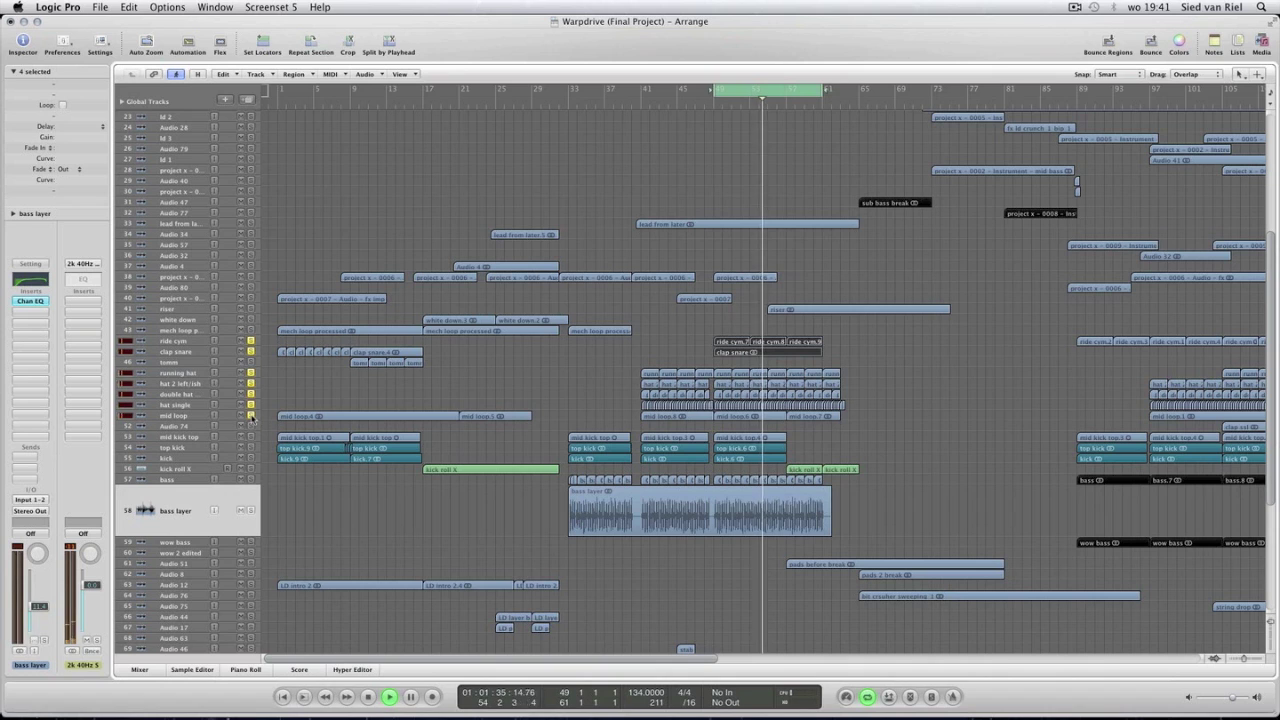
key("space")
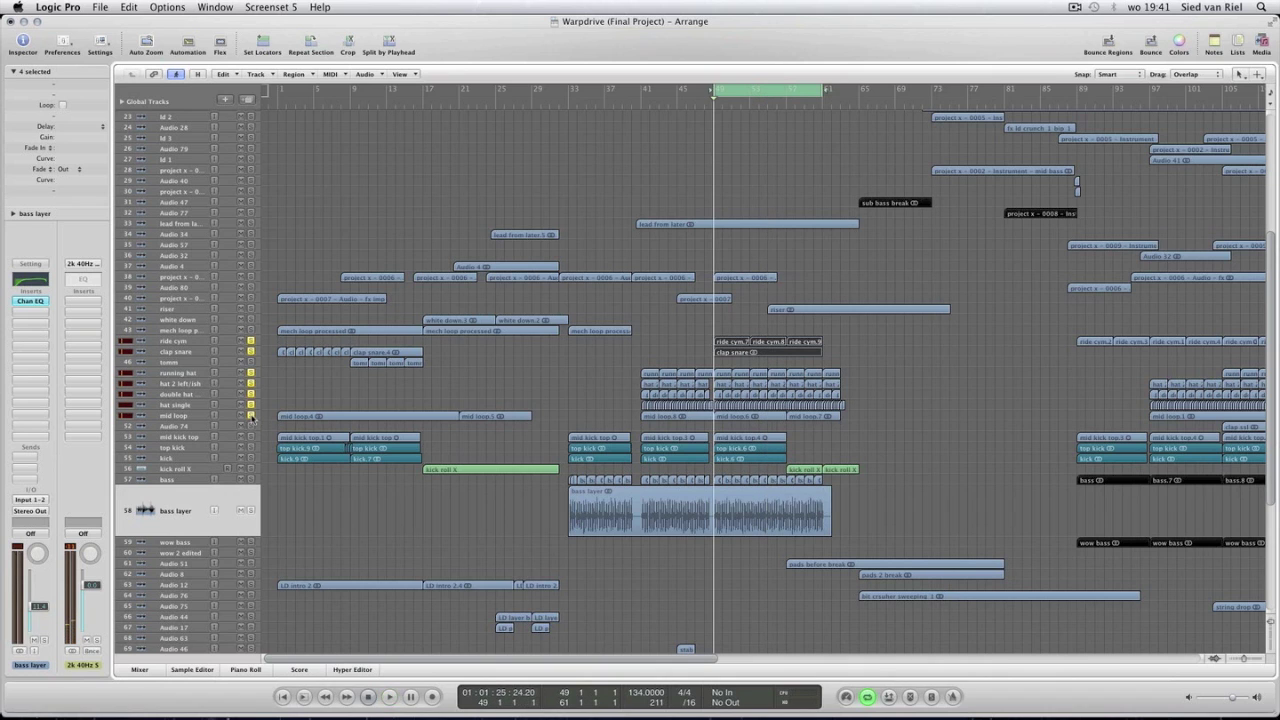
Select the double hat track and the hat single track to view their regions across the arrangement.
key("ctrl+Left")
left_click(197, 398)
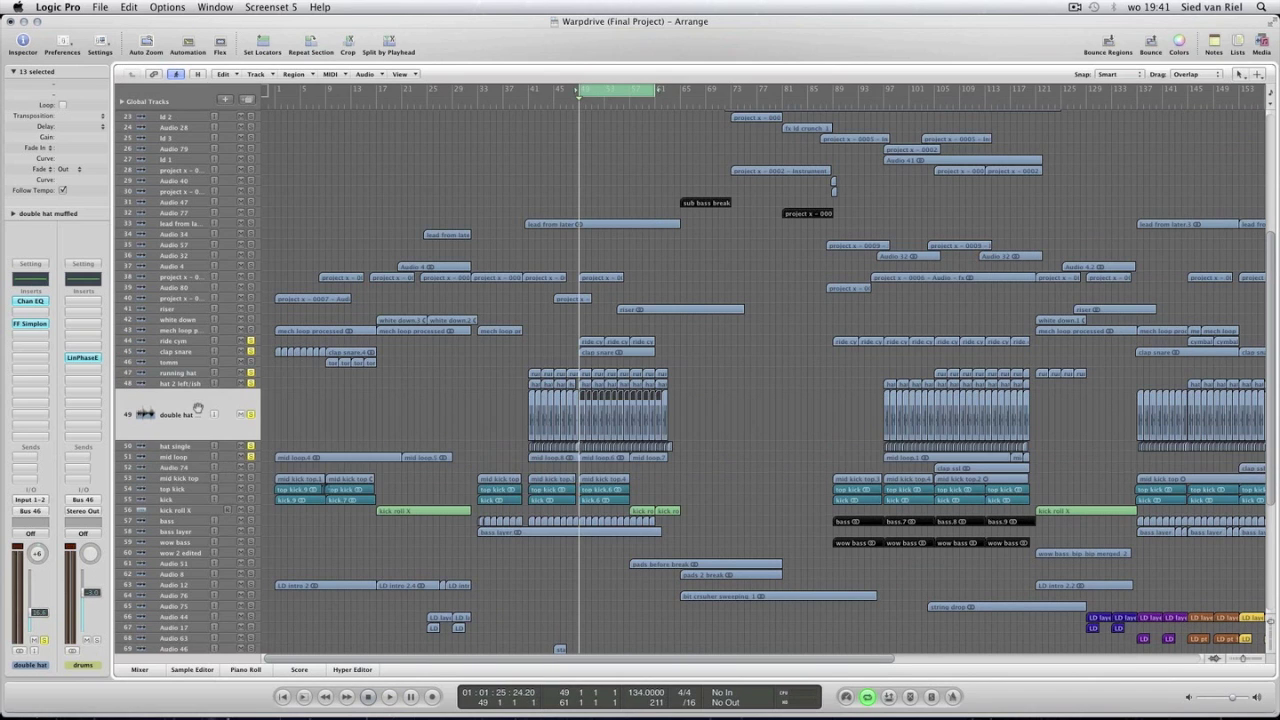
left_click(192, 448)
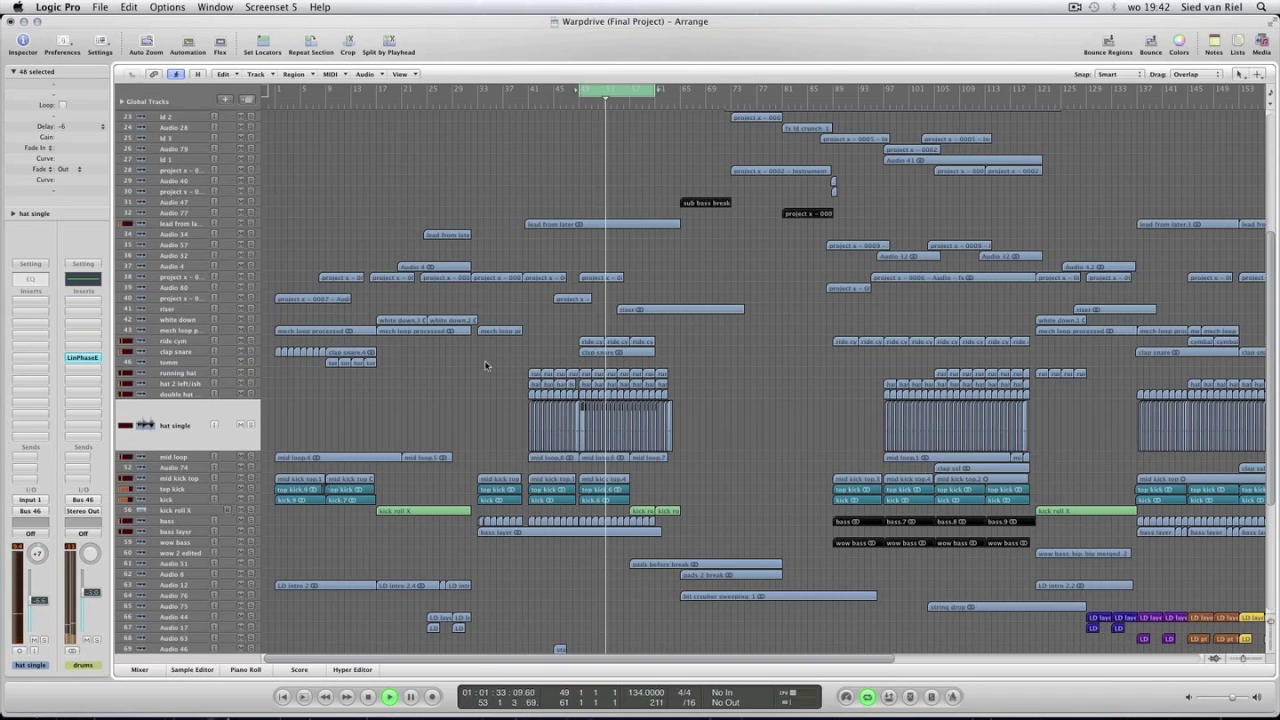
Extend the end of the cycle range to bar 87 and deselect the hat single regions.
left_click_drag(655, 90, 822, 90)
left_click(740, 250)
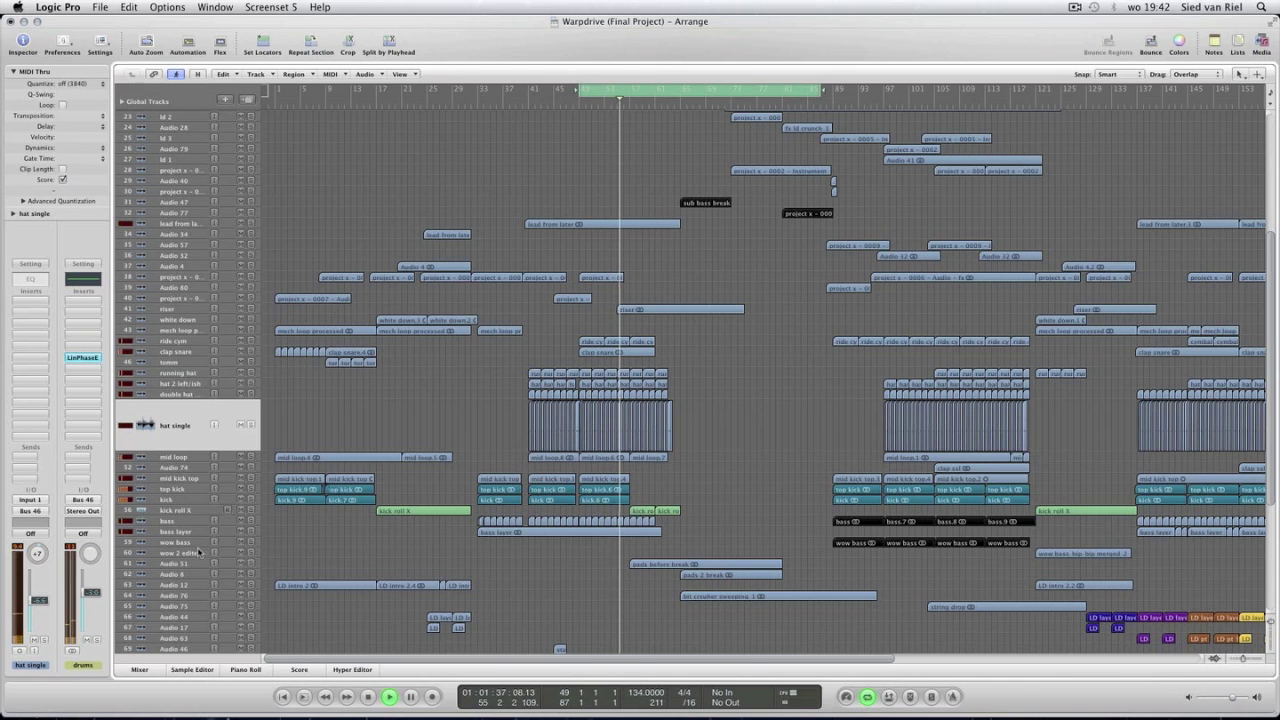
Select the pads before break on Audio 51 and pads 2 break on Audio 8, and solo kick roll X during playback.
left_click(700, 564)
key("super+Left")
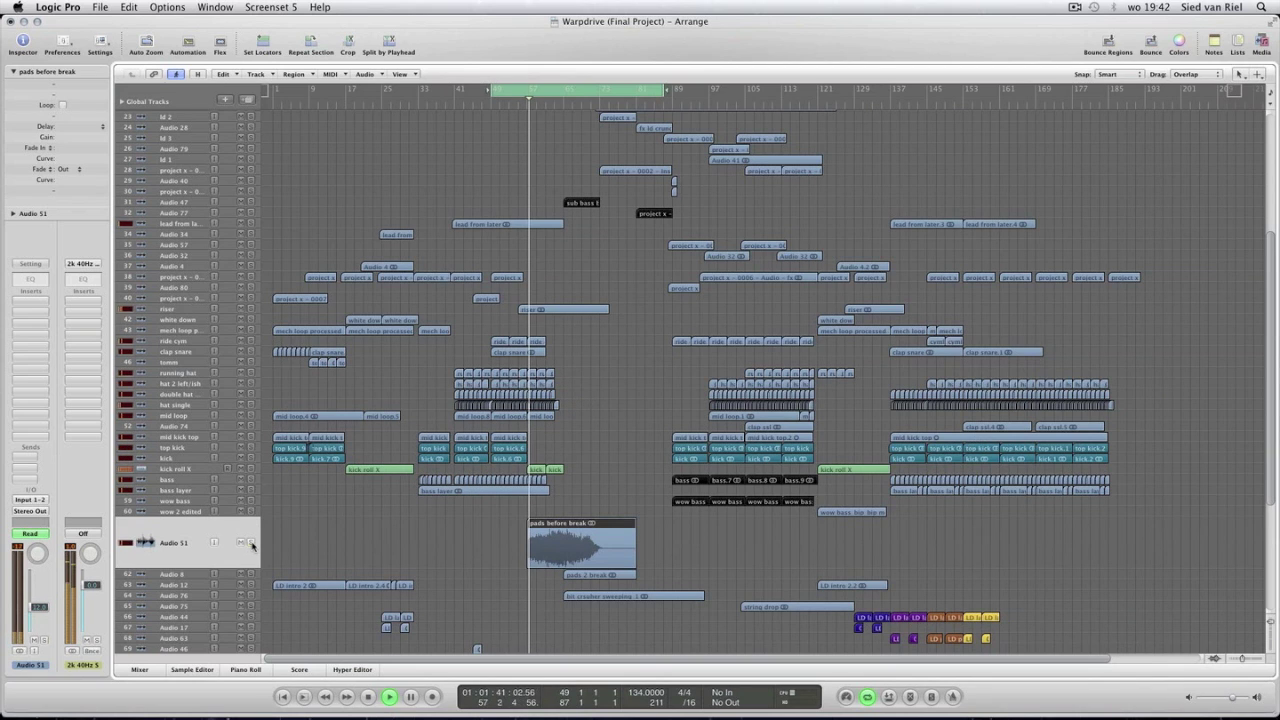
left_click(196, 578)
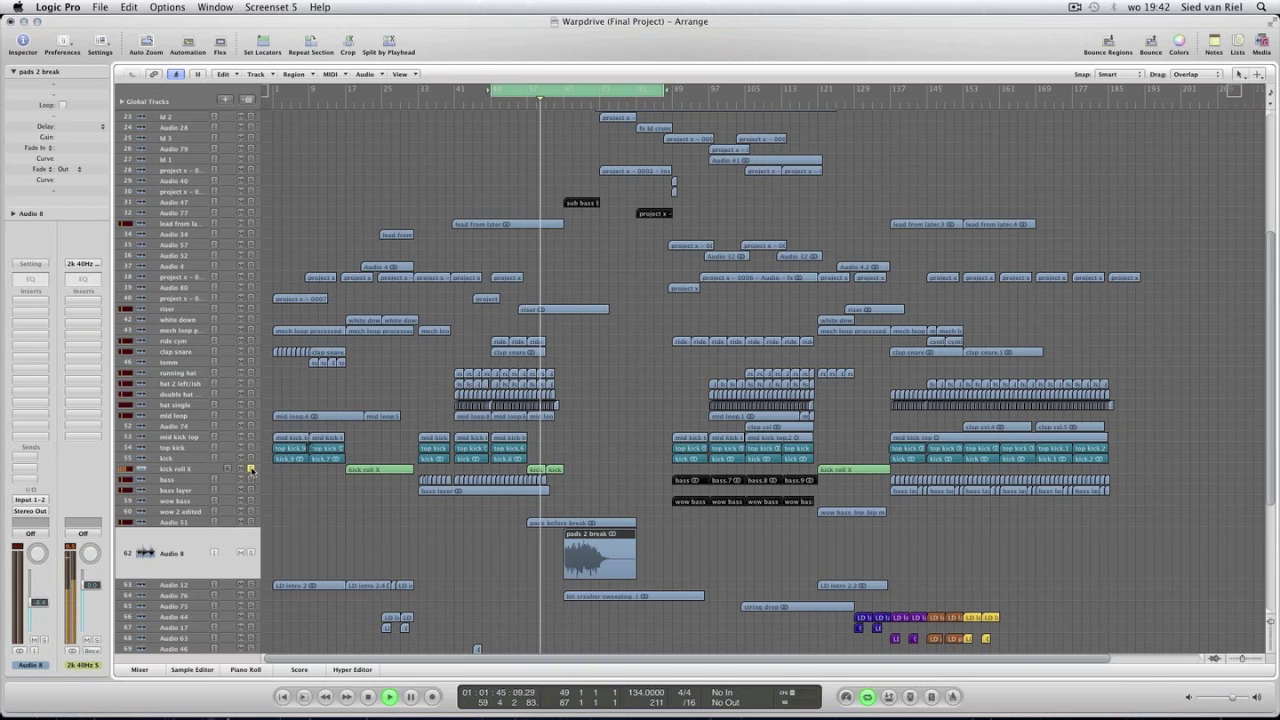
scroll(251, 470, "down", 5)
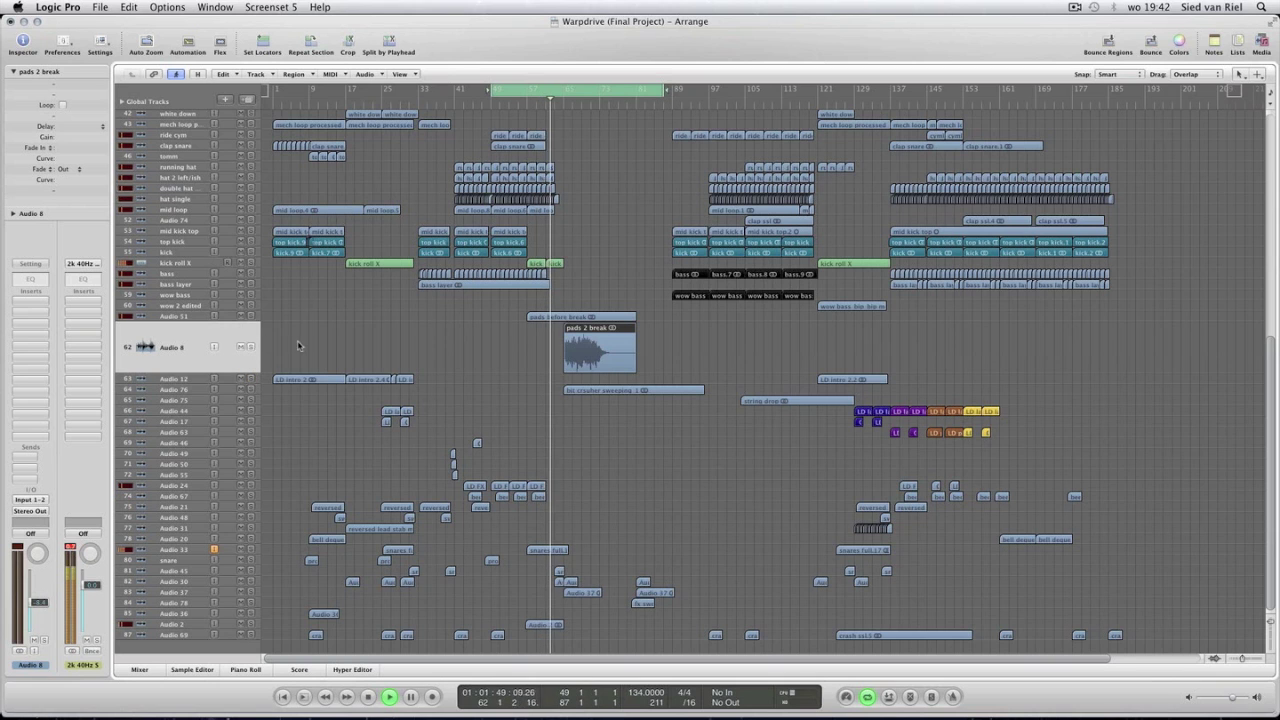
Select the bit crusher sweeping track Audio 76 and solo it together with Audio 8 and Audio 51.
key("super+Right")
key("super+Right")
left_click(195, 390)
left_click(251, 368)
left_click(251, 327)
left_click(251, 317)
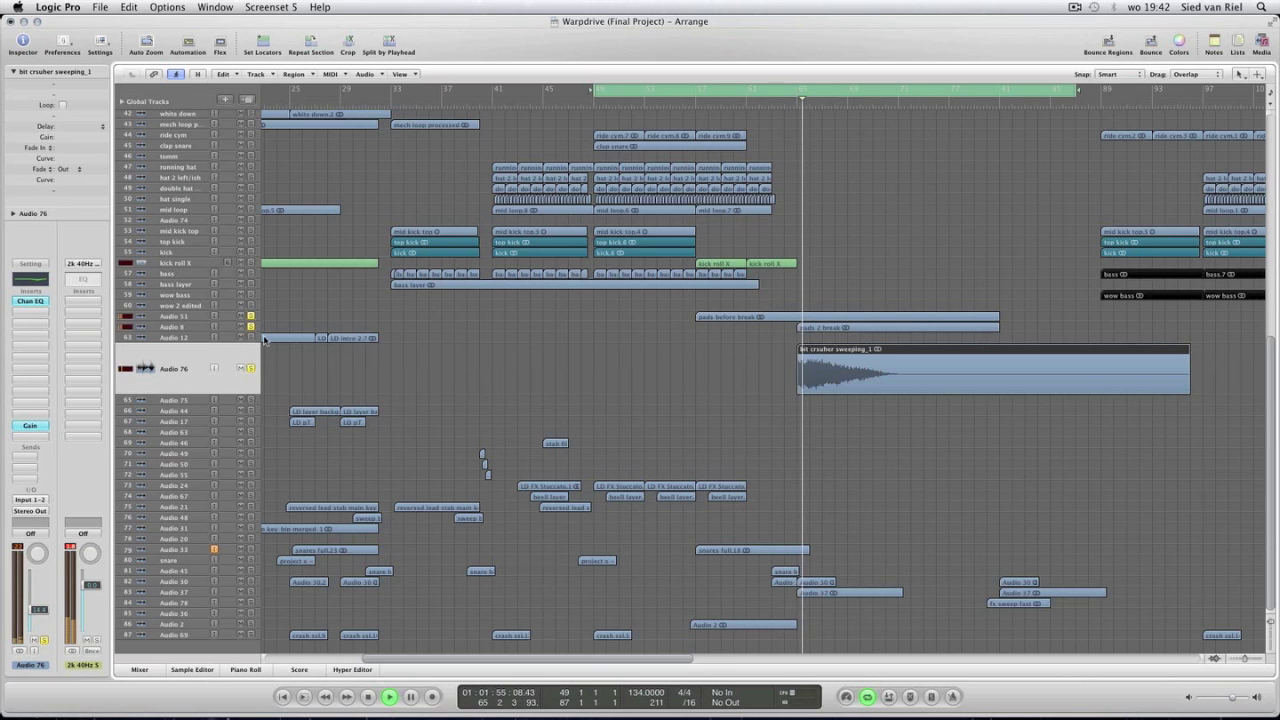
Add the sub bass break track Audio 47 to the solo, and clear the solos to return to the full mix.
scroll(264, 340, "up", 5)
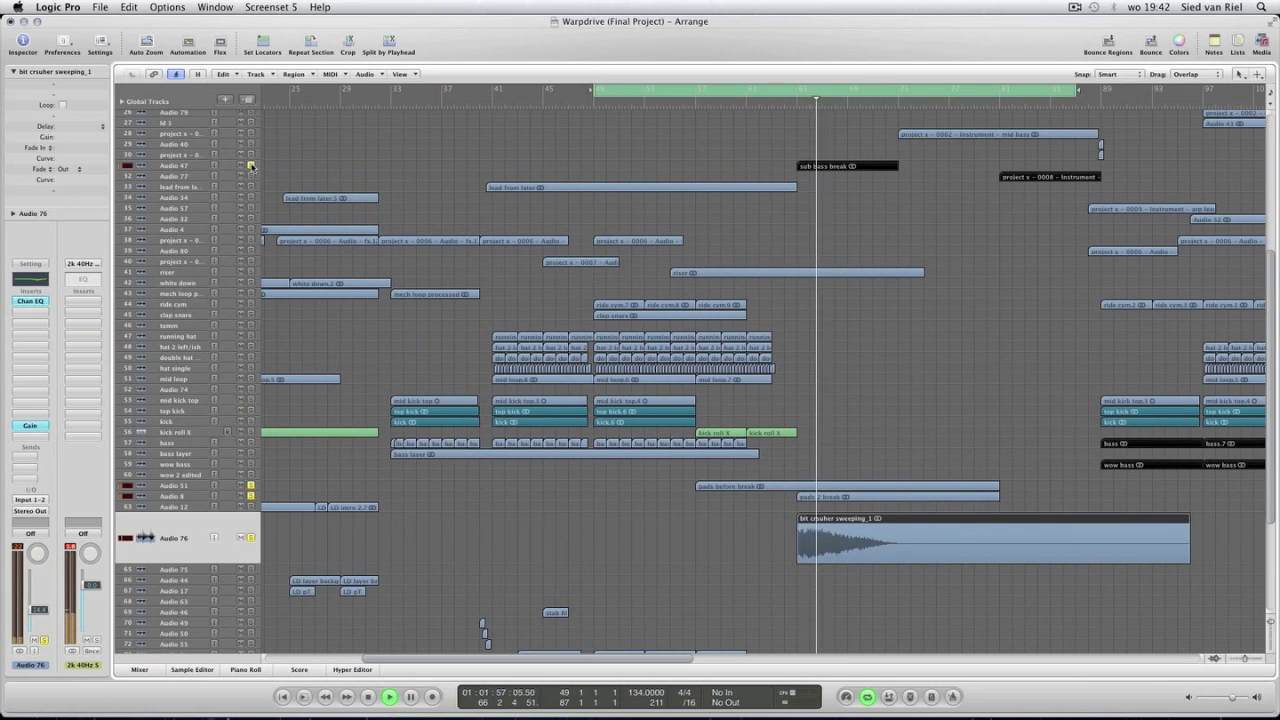
scroll(496, 187, "right", 10)
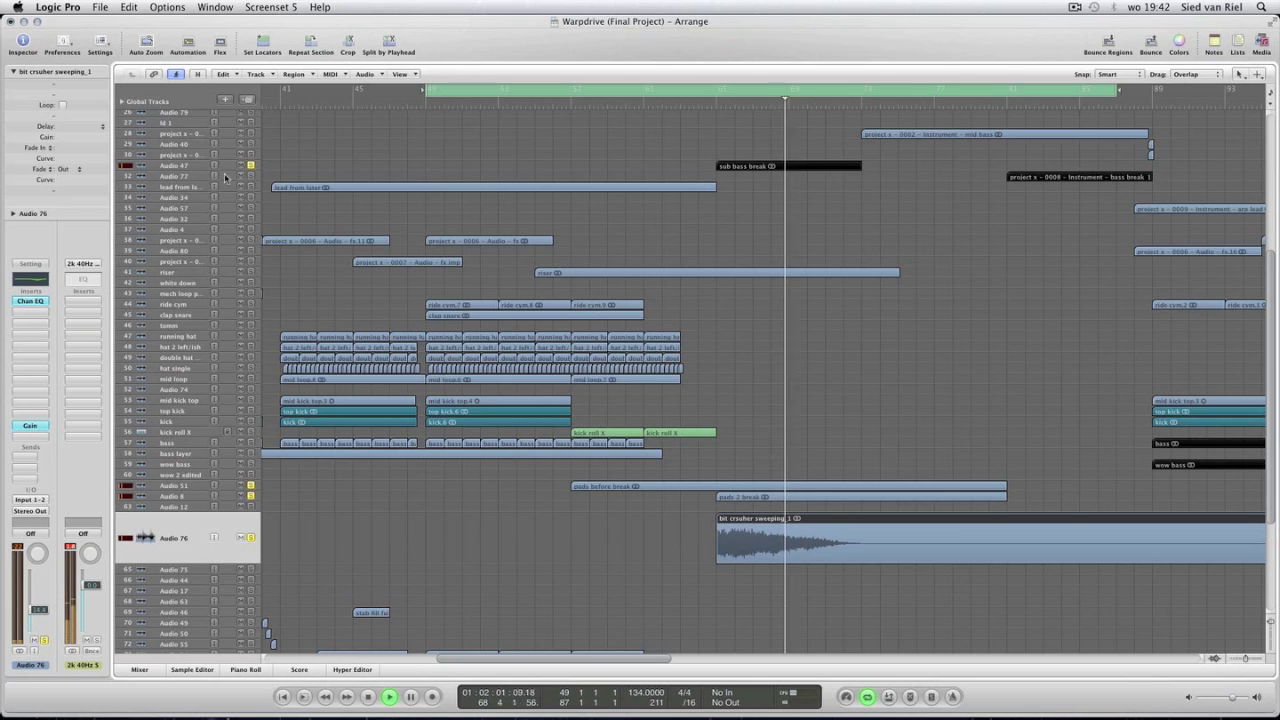
left_click(252, 538)
Select the ld 2 track with the spire lead, and the project x - 0002 mid bass track.
key("ctrl+Left")
key("ctrl+Left")
key("ctrl+Left")
scroll(480, 467, "up", 10)
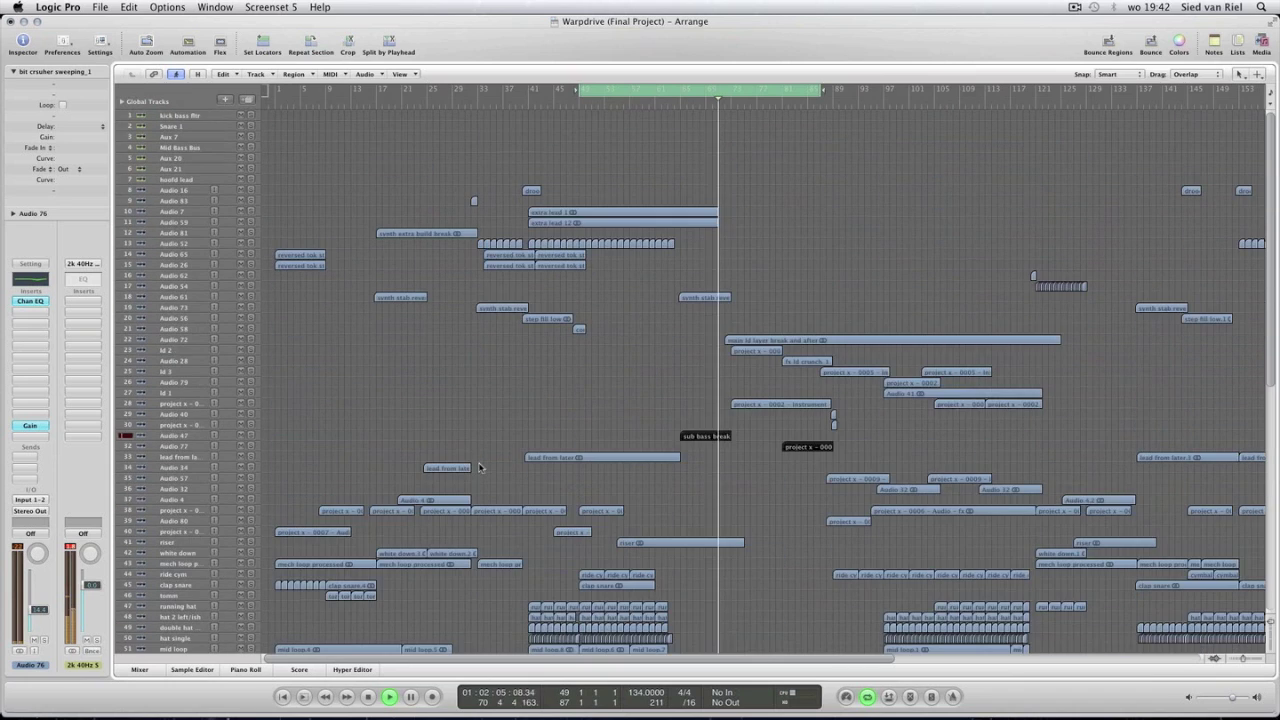
key("ctrl+Right")
key("ctrl+Right")
key("ctrl+Right")
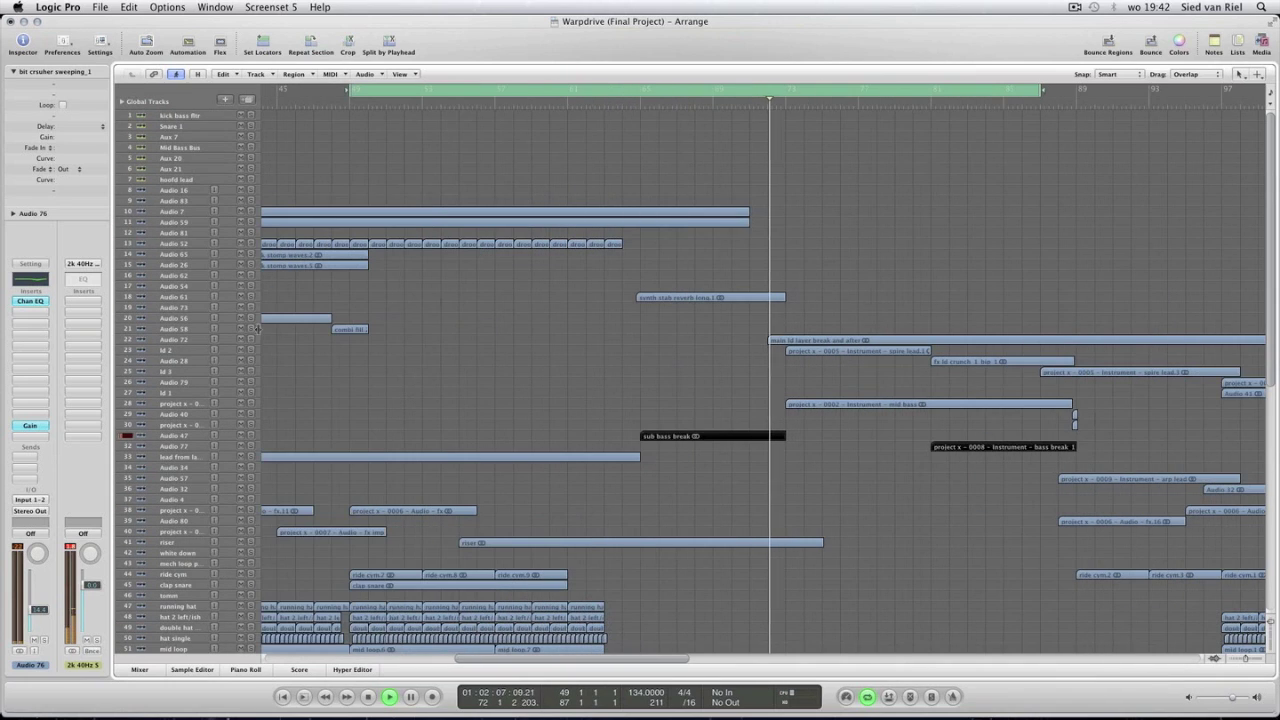
left_click(203, 350)
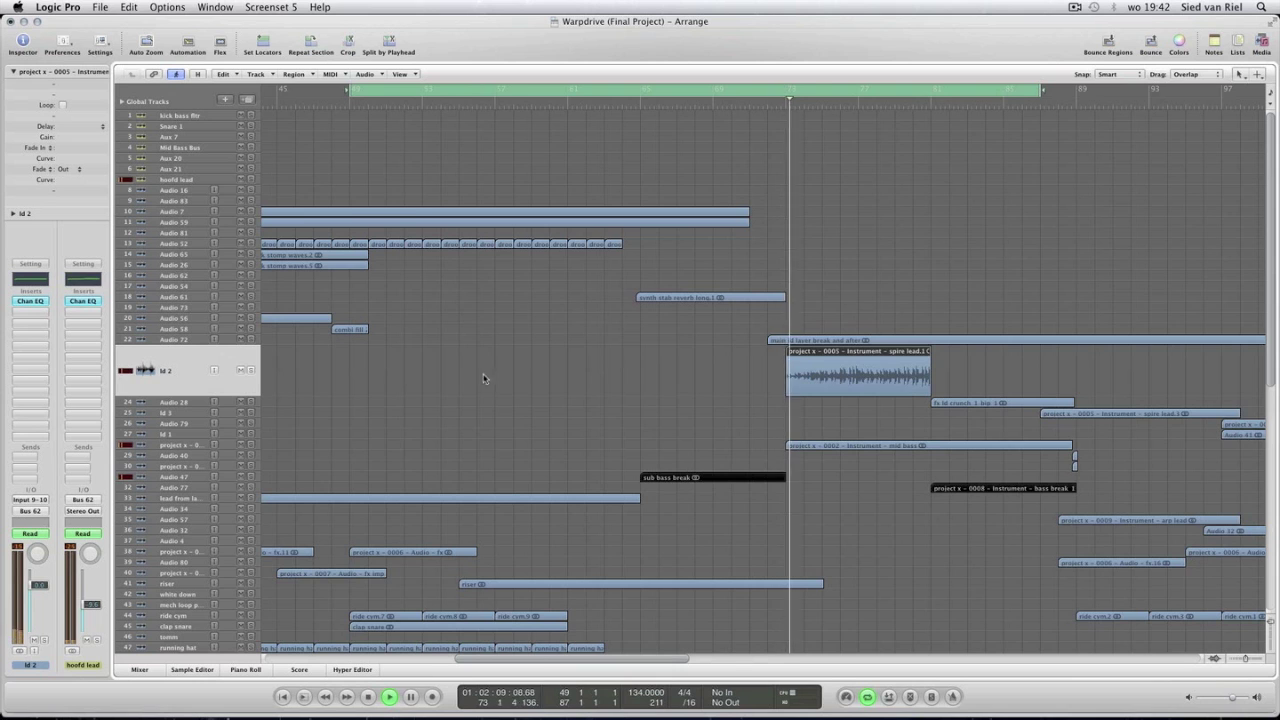
key("ctrl+Left")
left_click(340, 444)
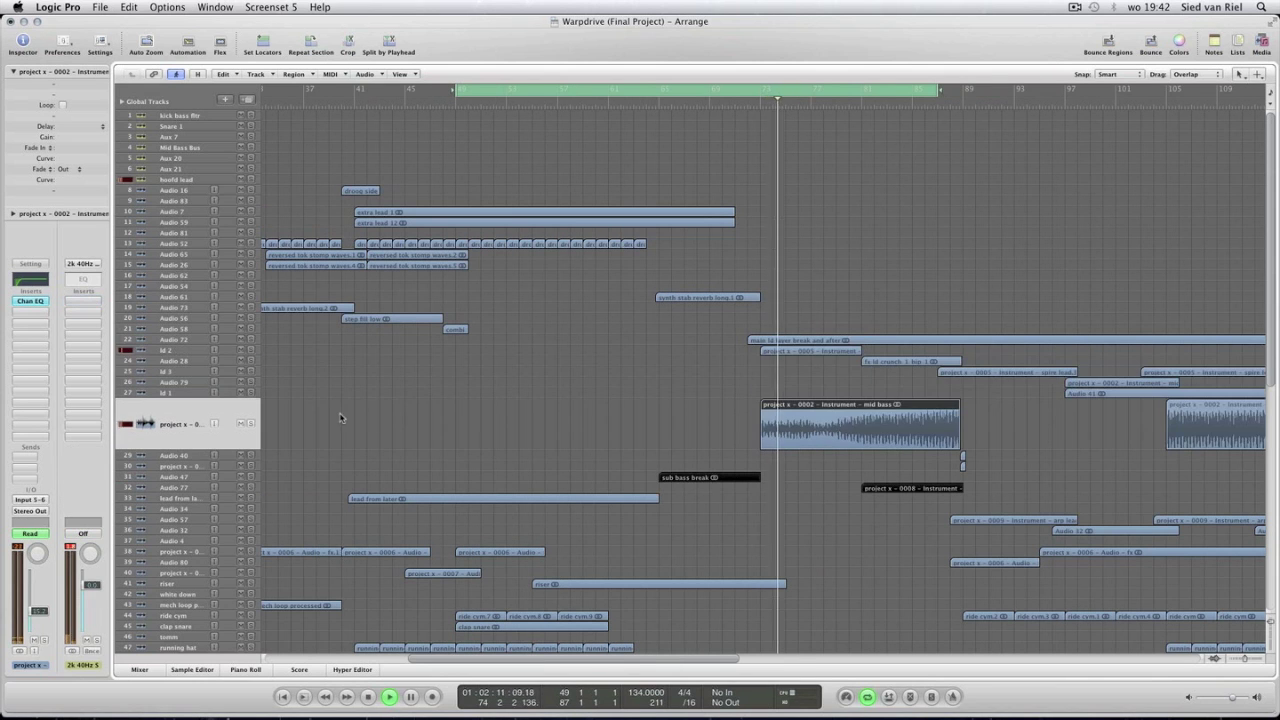
Set the cycle range to the first mid bass region, from bar 73 to 88, and stop playback.
key("ctrl+Left")
key("ctrl+Left")
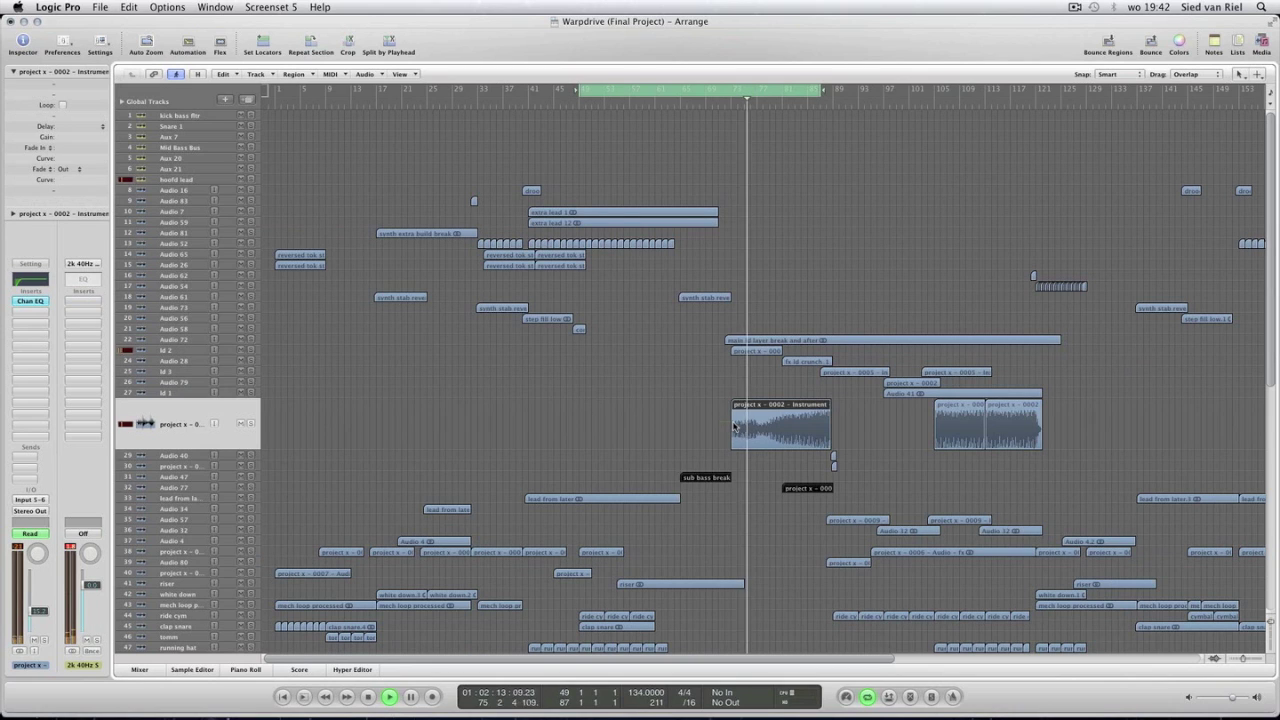
key("ctrl+u")
key("space")
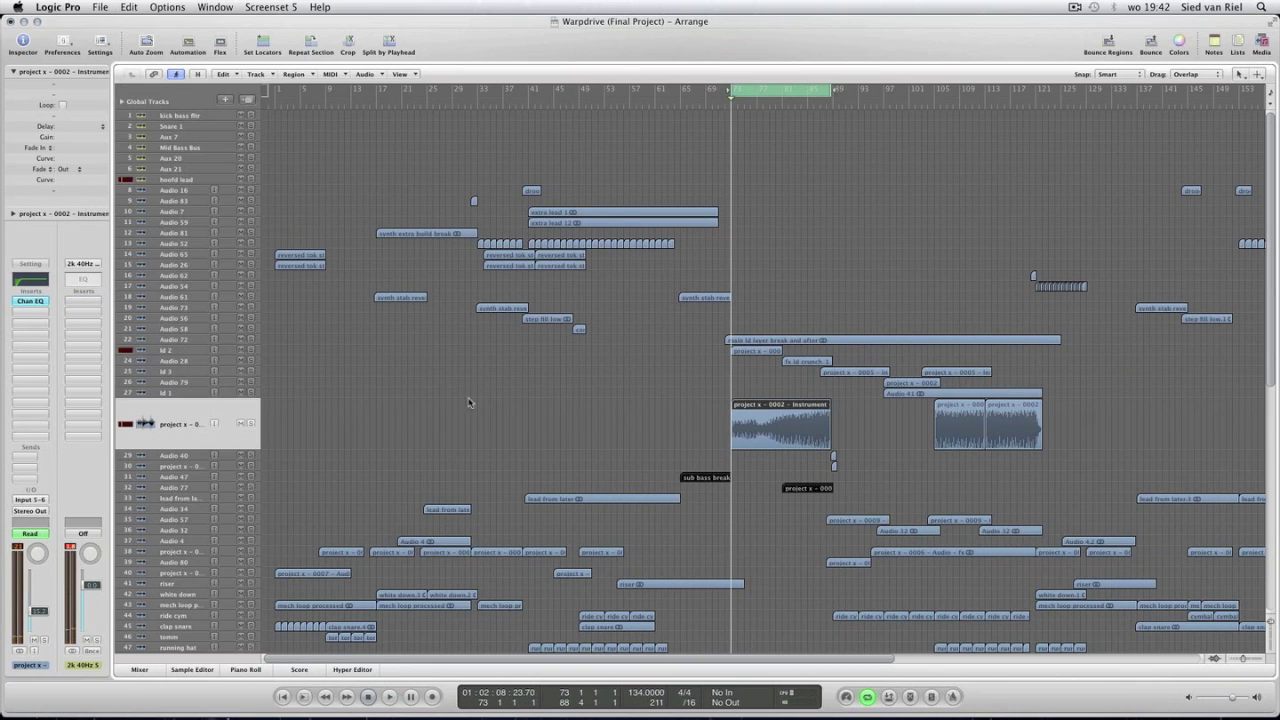
Solo the ld 2 track and play the cycled section from bar 73.
key("space")
left_click(251, 361)
key("space")
left_click(251, 351)
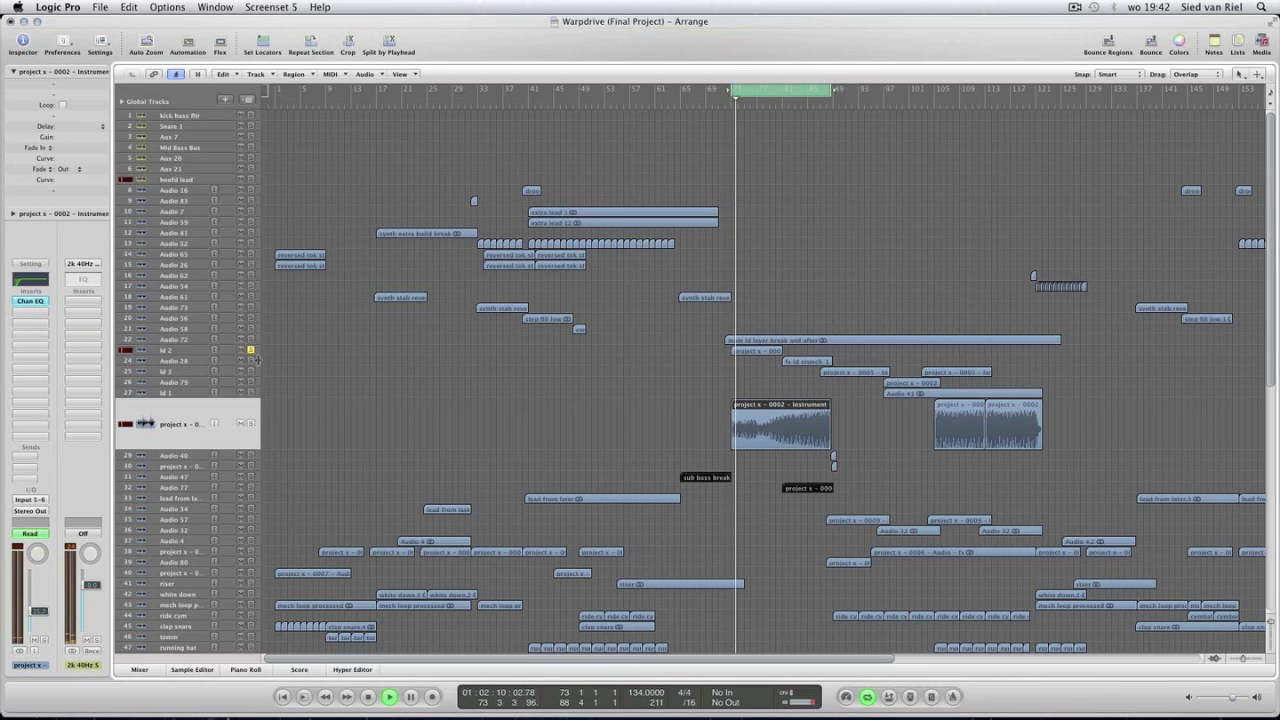
Select the ld 2 track, solo Audio 72 alongside it, and stop playback.
left_click(197, 354)
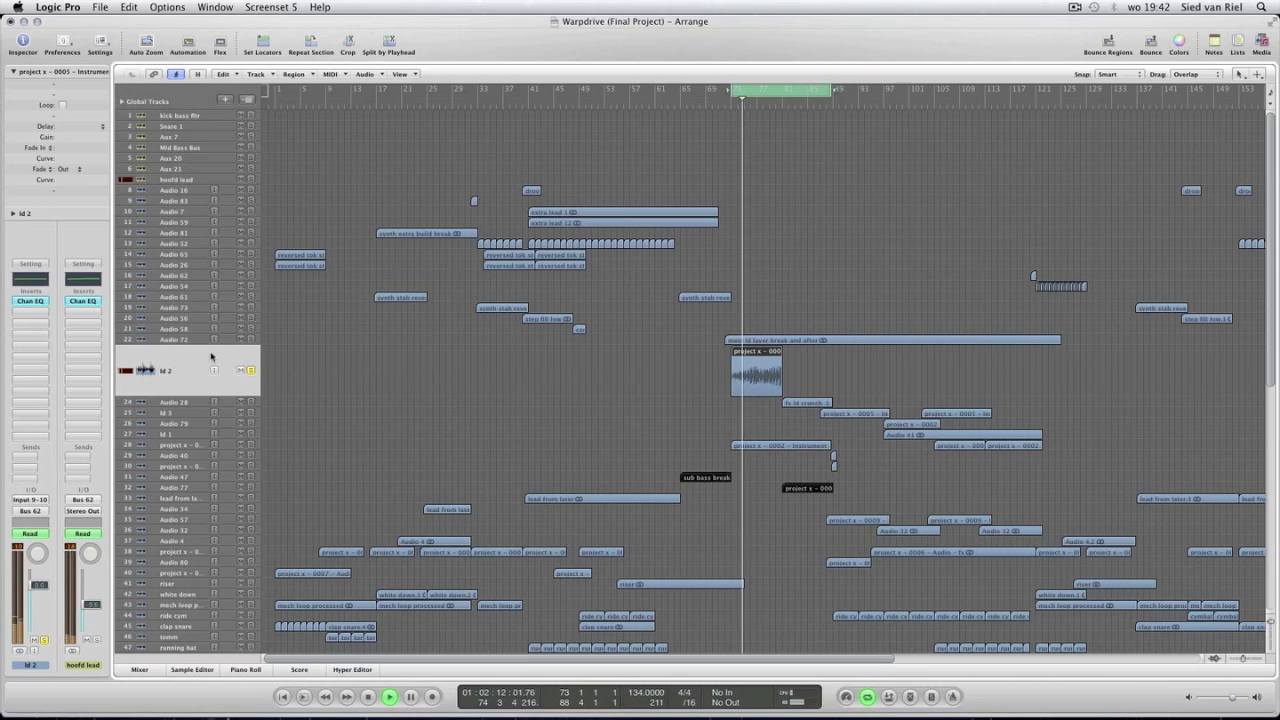
left_click(251, 339)
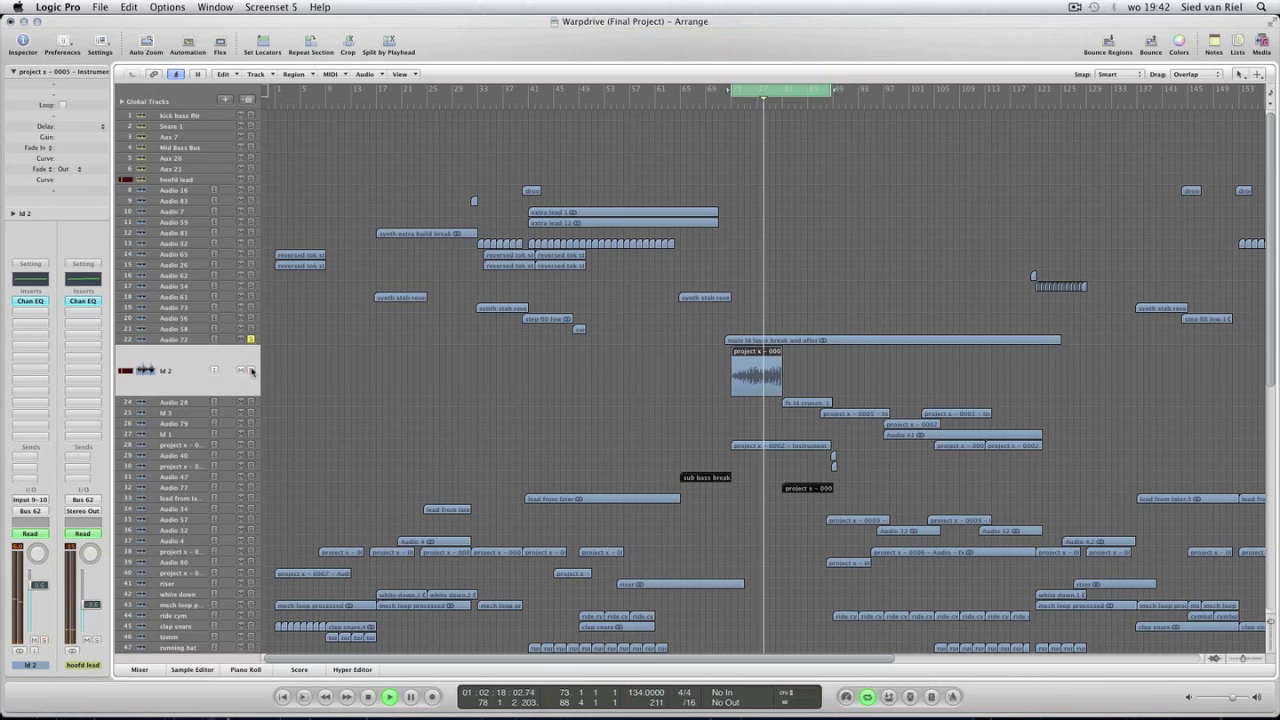
key("space")
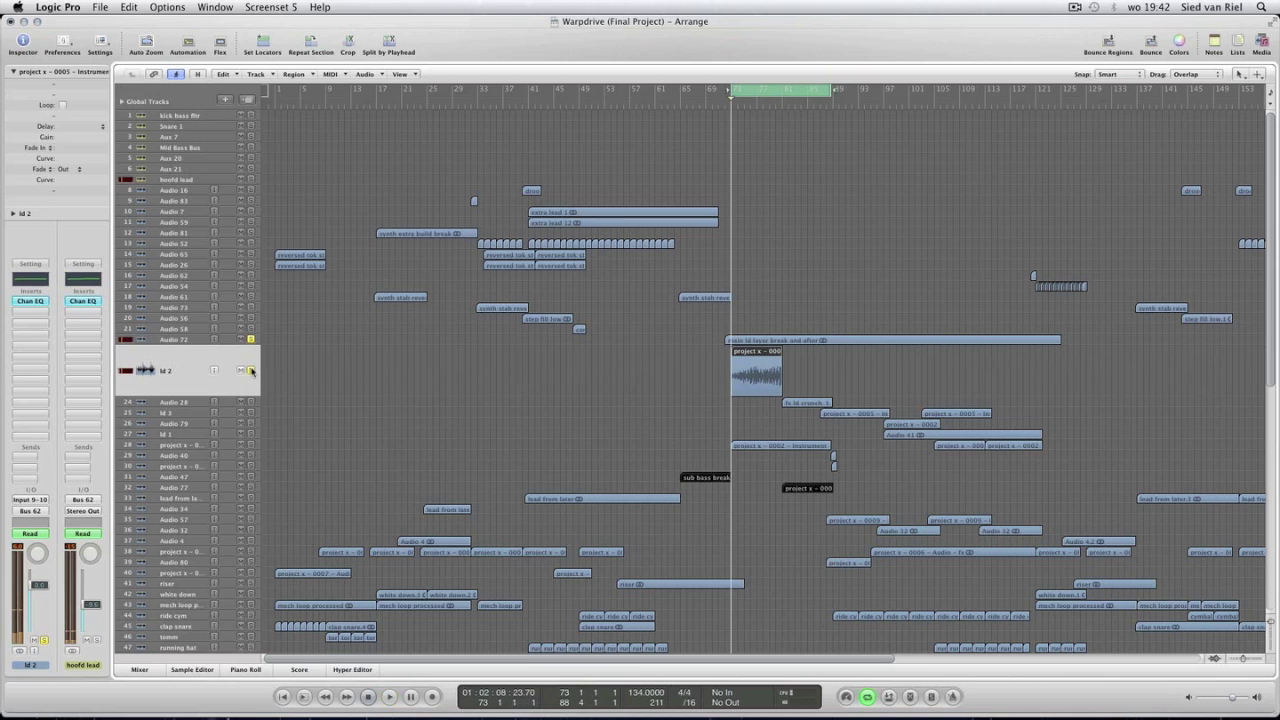
Select the Audio 72 track with its main ld layer break and after region.
left_click(205, 341)
left_click_drag(621, 390, 707, 366)
left_click(747, 353)
left_click(765, 323)
left_click_drag(682, 337, 789, 383)
left_click_drag(903, 442, 1105, 570)
left_click(911, 318)
left_click(883, 381)
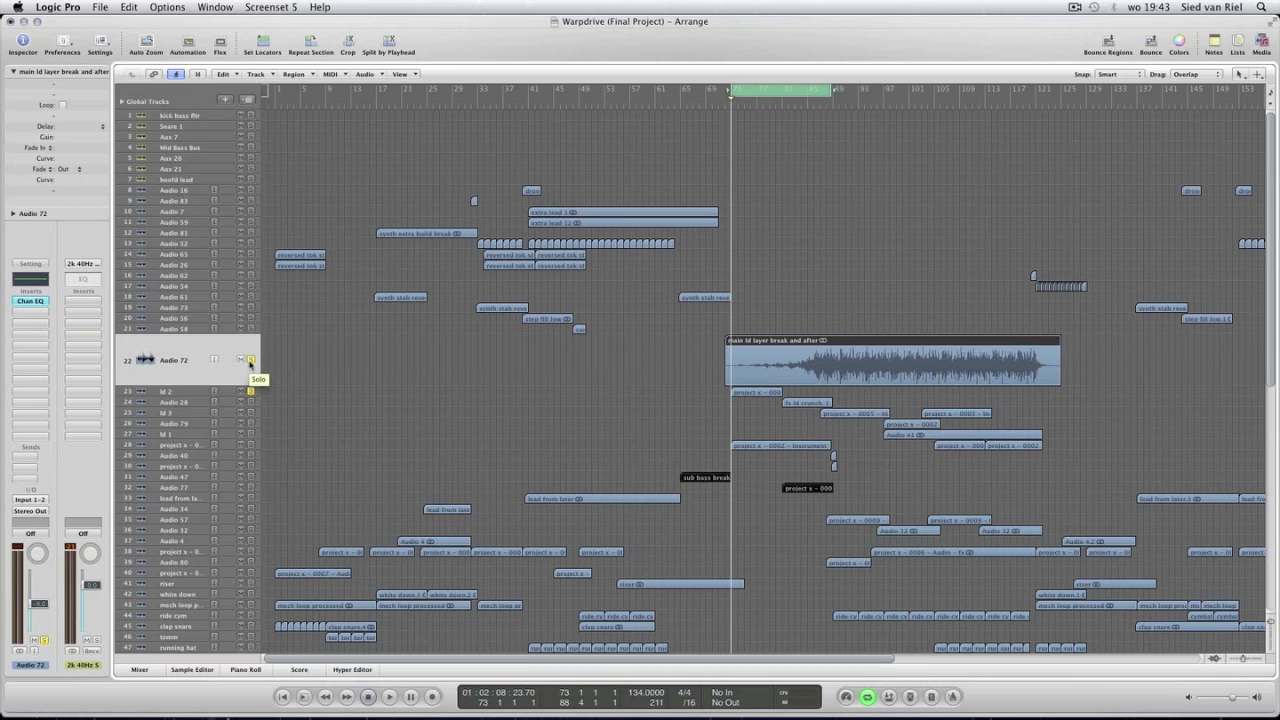
Play from bar 73 with all tracks from Audio 72 down to Audio 32 soloed, leaving Audio 4 out of the solo.
key("space")
left_click_drag(250, 363, 251, 541)
left_click(336, 481)
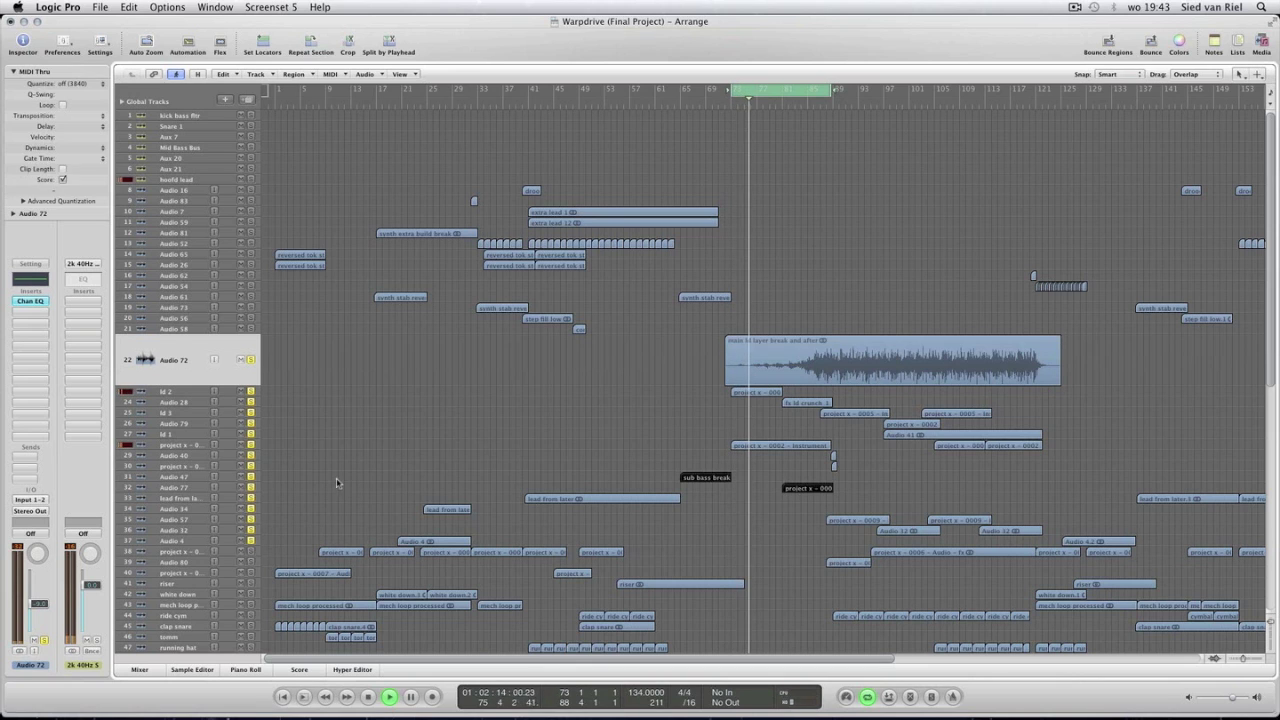
key("super+Left")
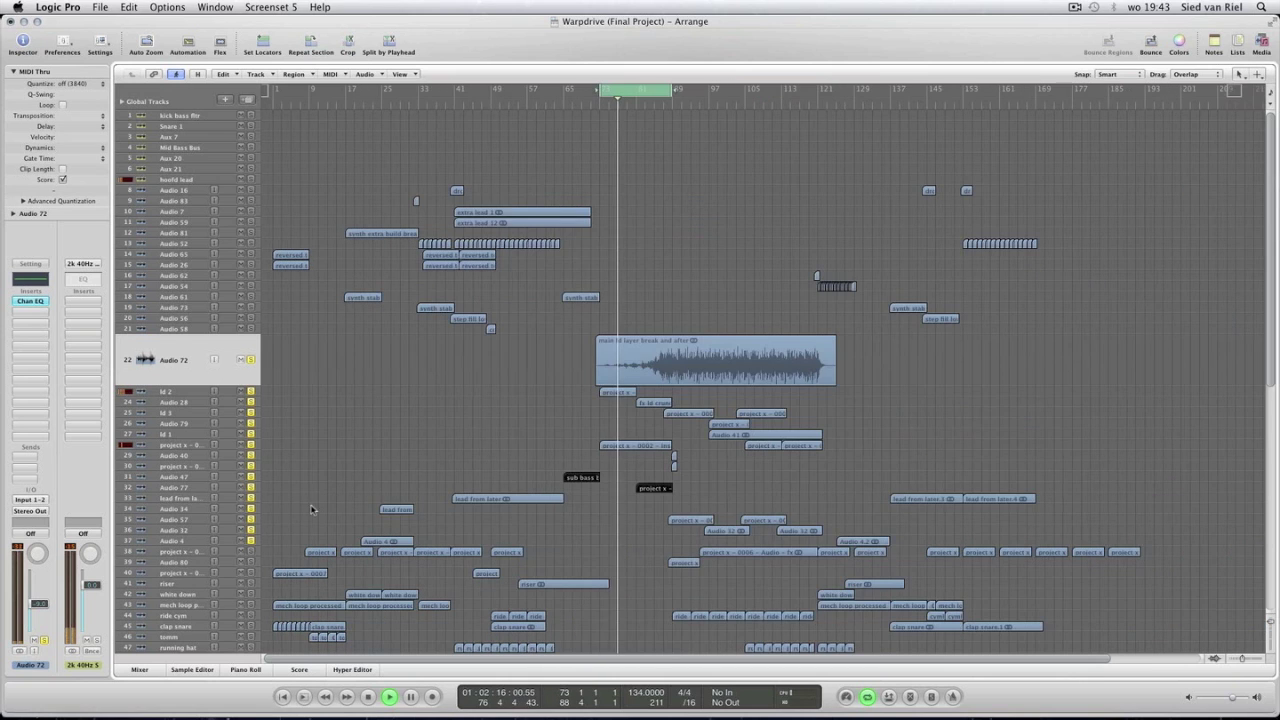
left_click(213, 545)
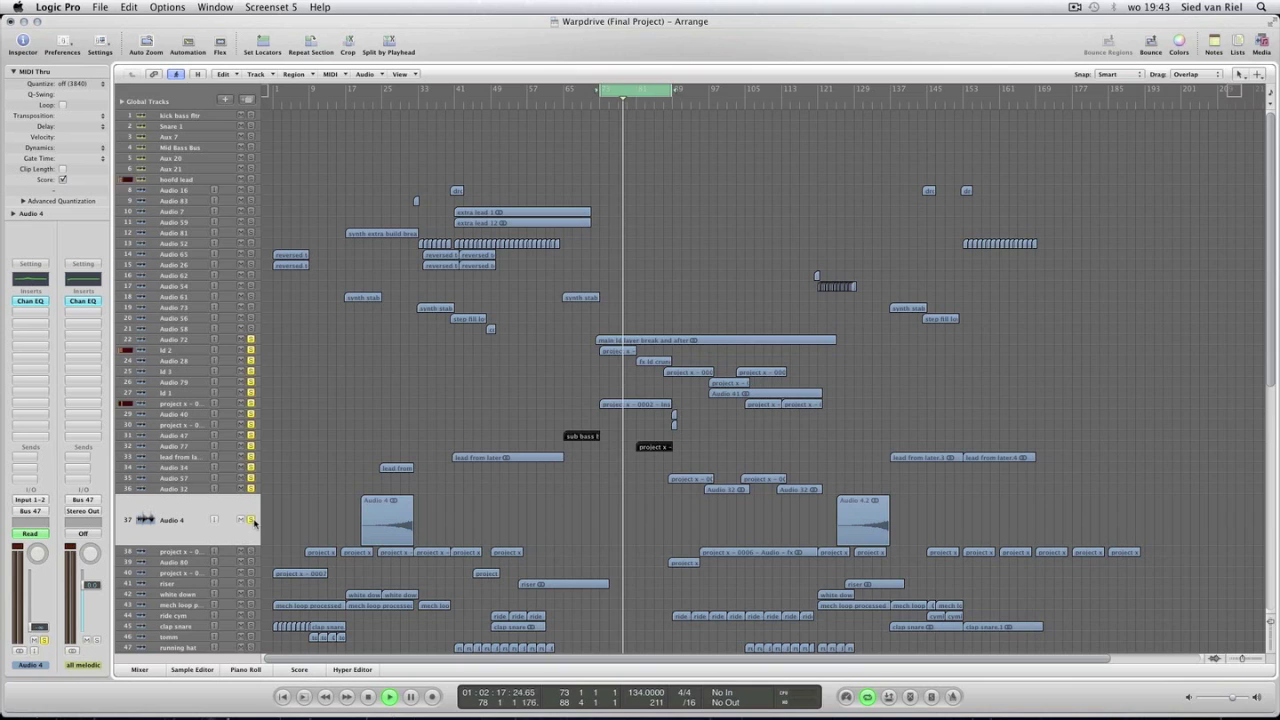
left_click(316, 490)
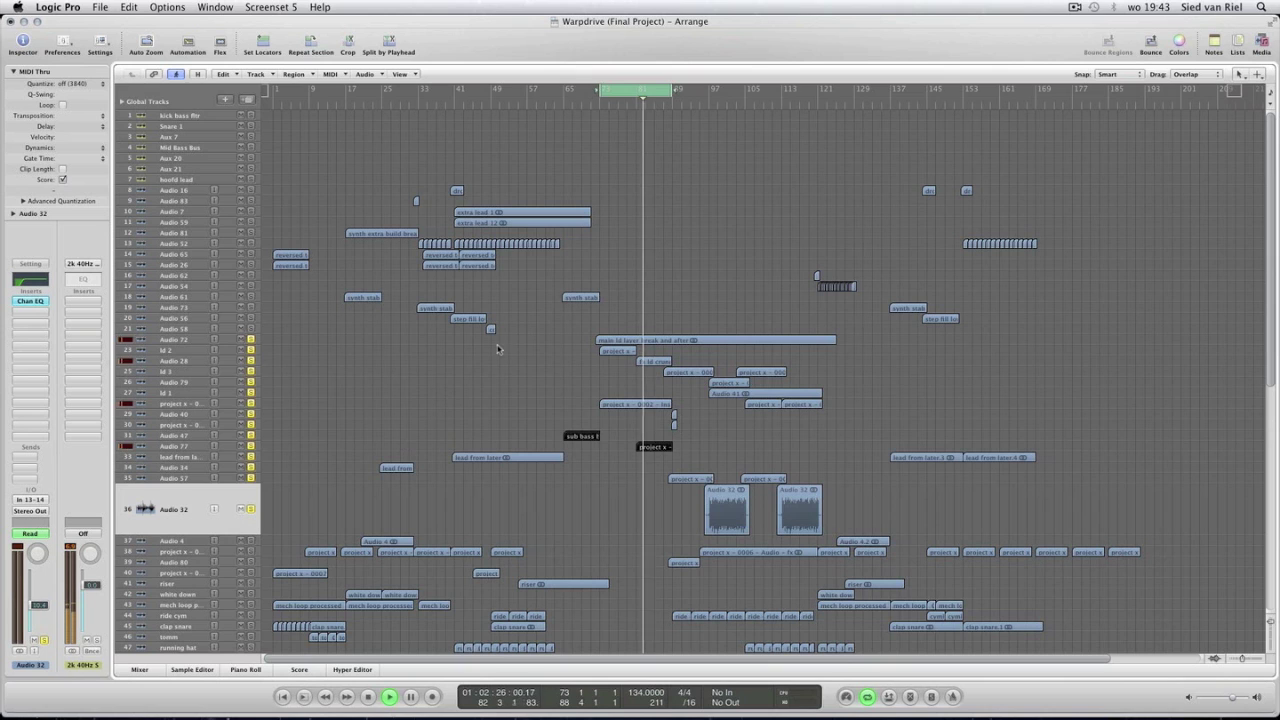
Extend the cycle range's end to bar 128, and move its start to bar 89.
left_click_drag(672, 90, 852, 104)
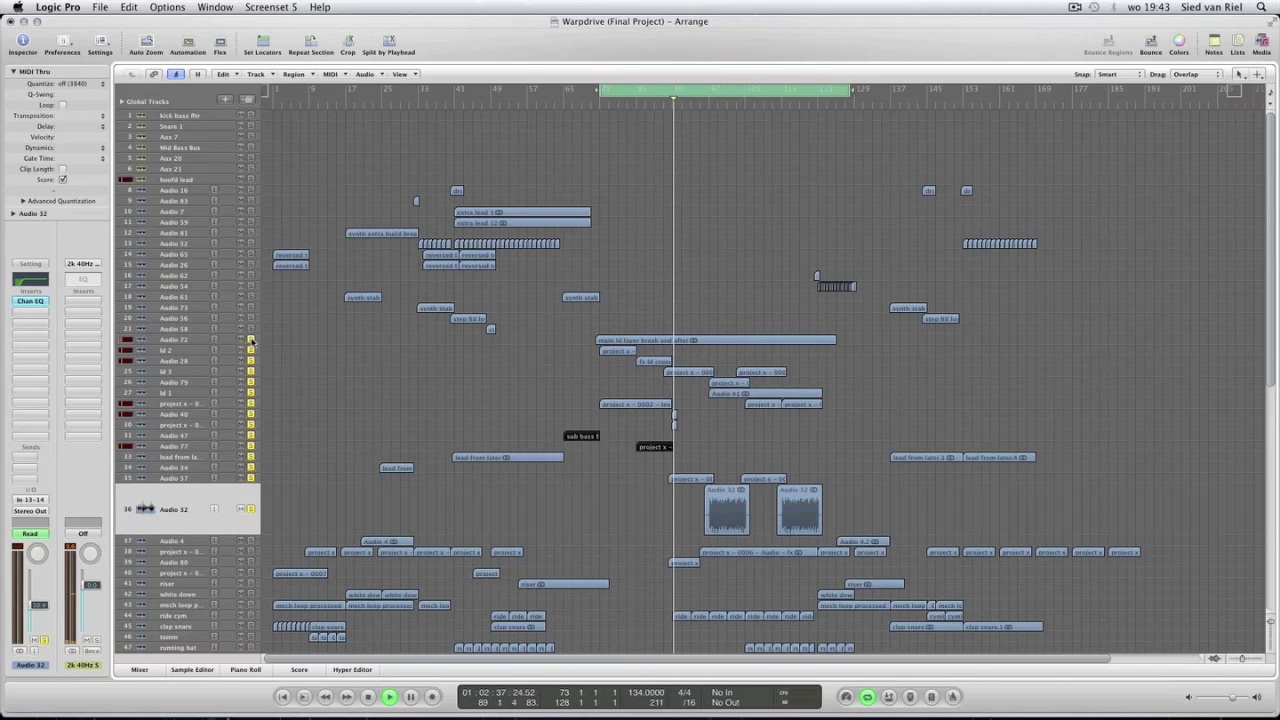
key("space")
key("Return")
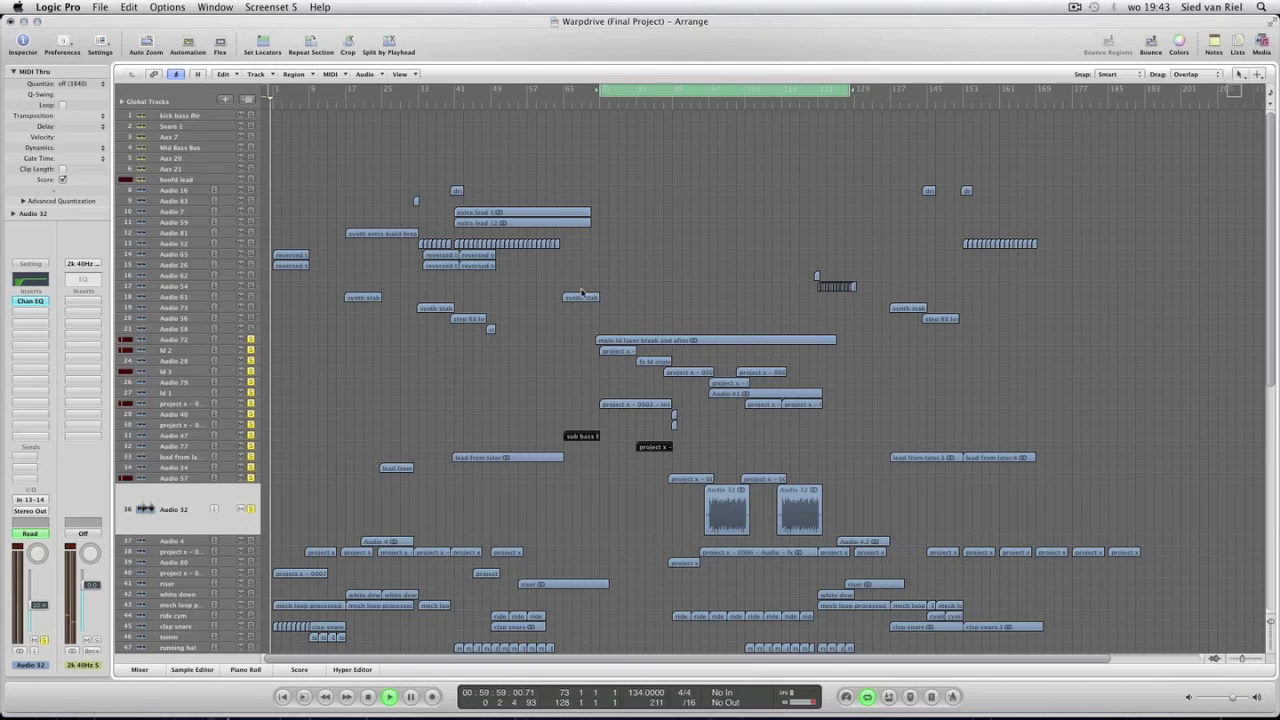
left_click_drag(601, 90, 666, 156)
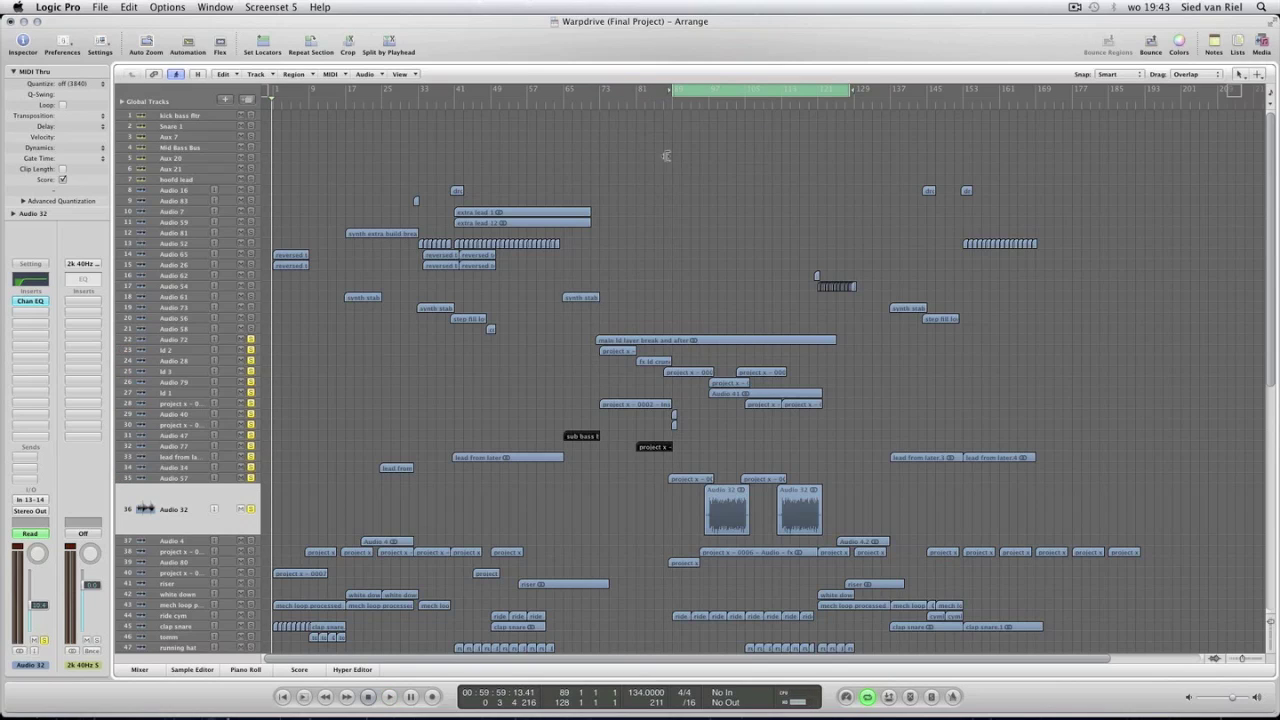
Play the section from bar 89, take Audio 72 out of the solo, then stop playback and clear the remaining solos.
key("space")
left_click(187, 339)
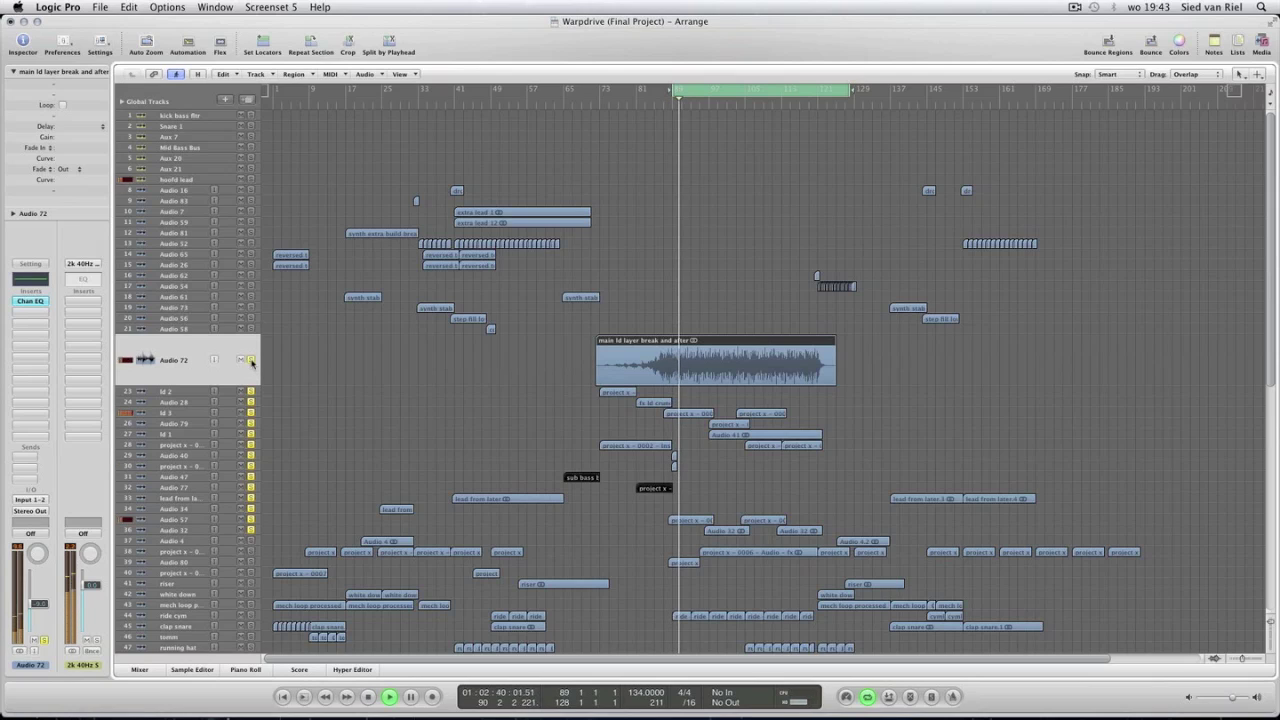
left_click(251, 361)
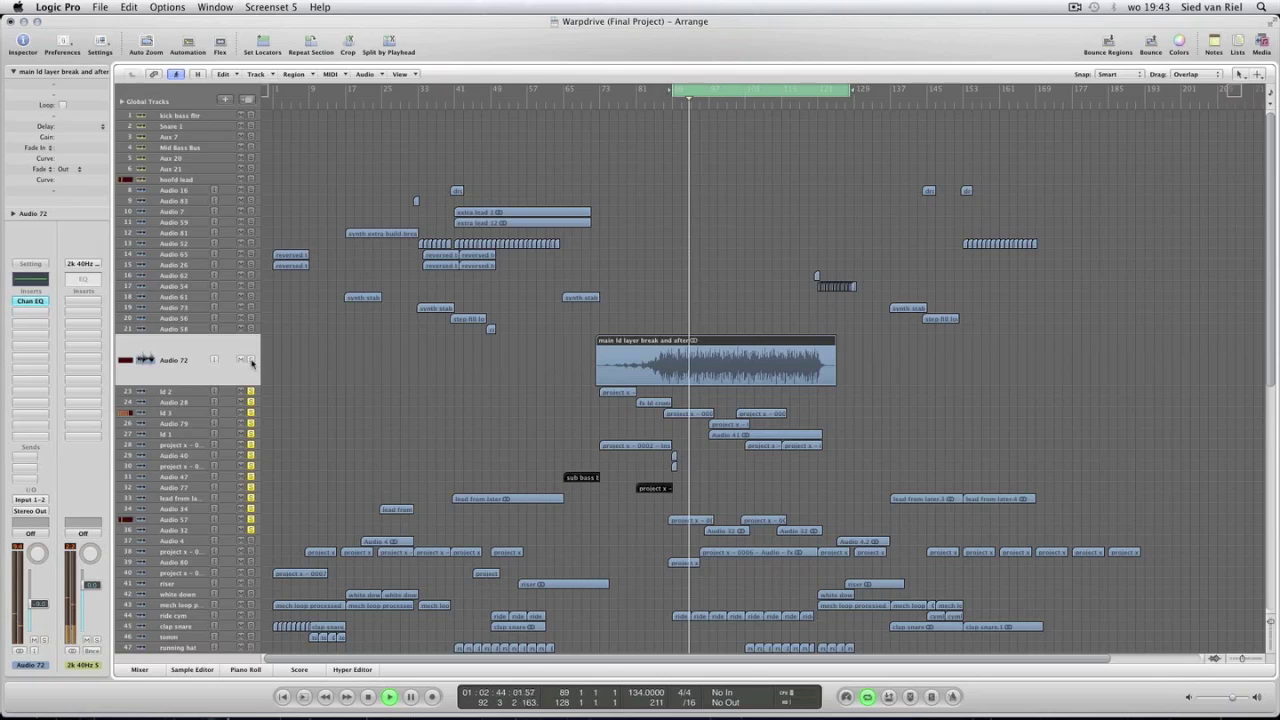
key("space")
key("Return")
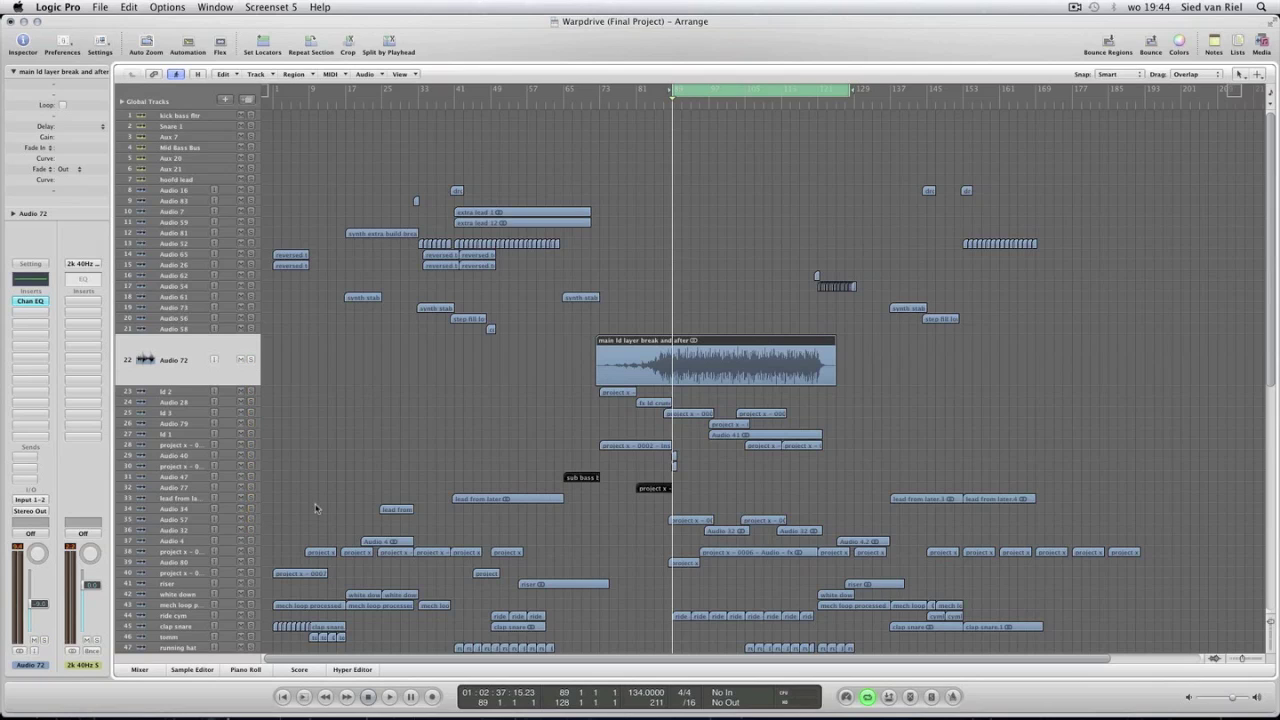
Move the cycle's start back to bar 73 and play the full mix from there.
left_click_drag(673, 90, 600, 90)
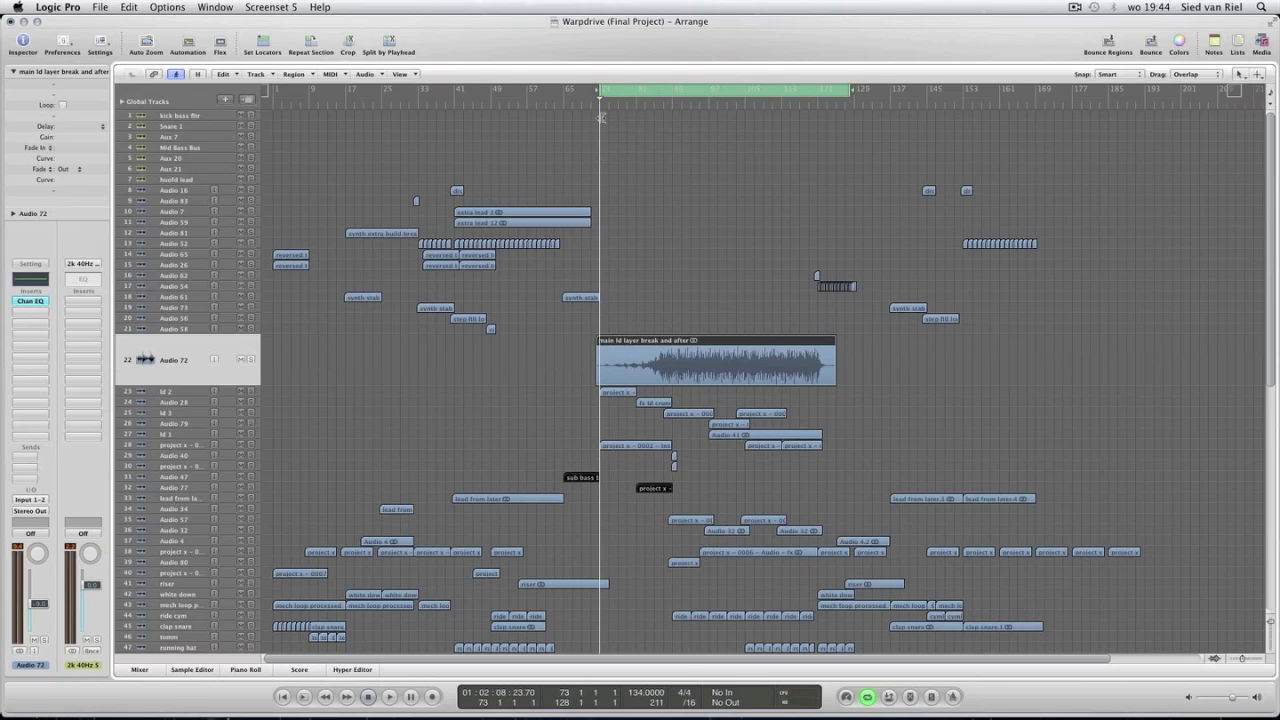
key("space")
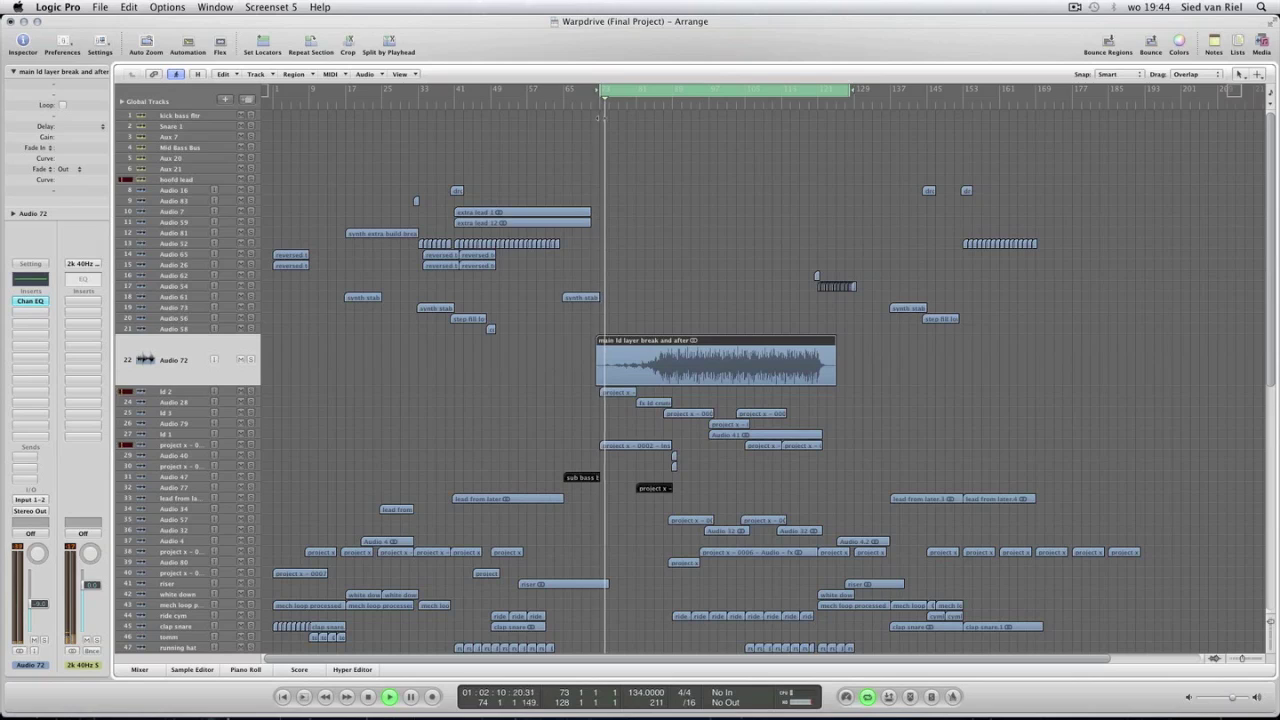
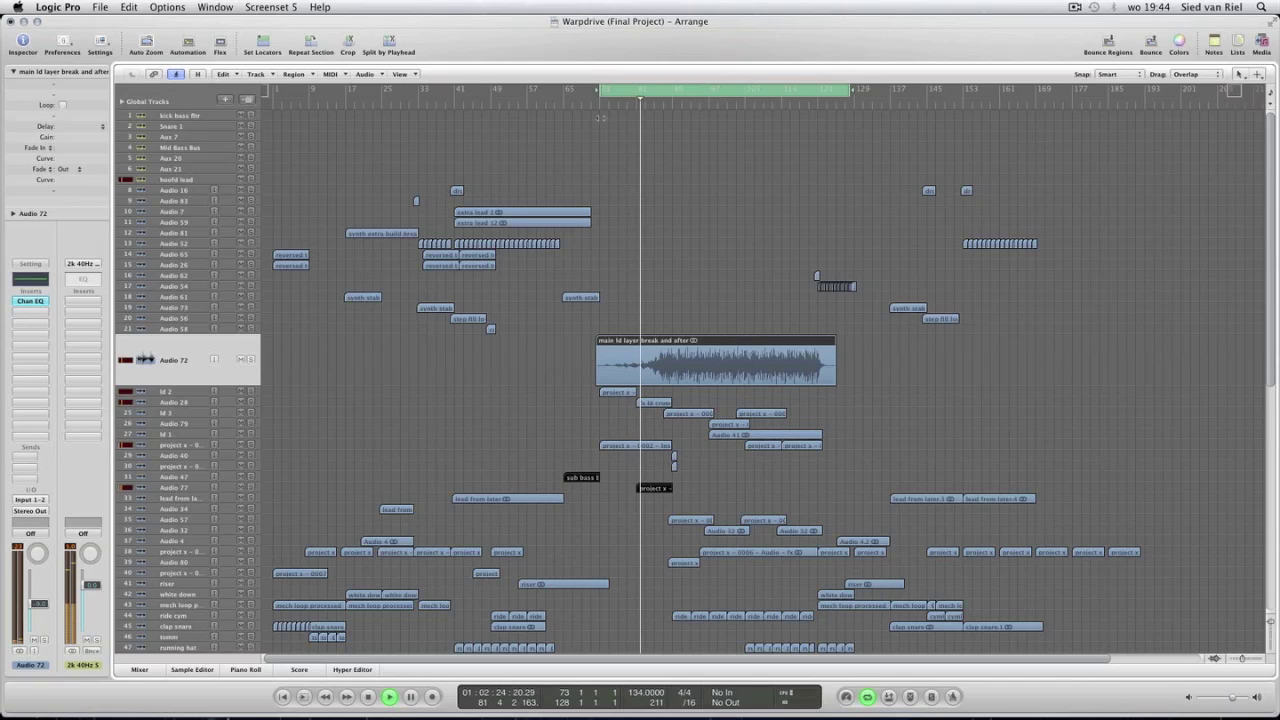
Select the wow bass track and its four regions.
scroll(611, 155, "down", 10)
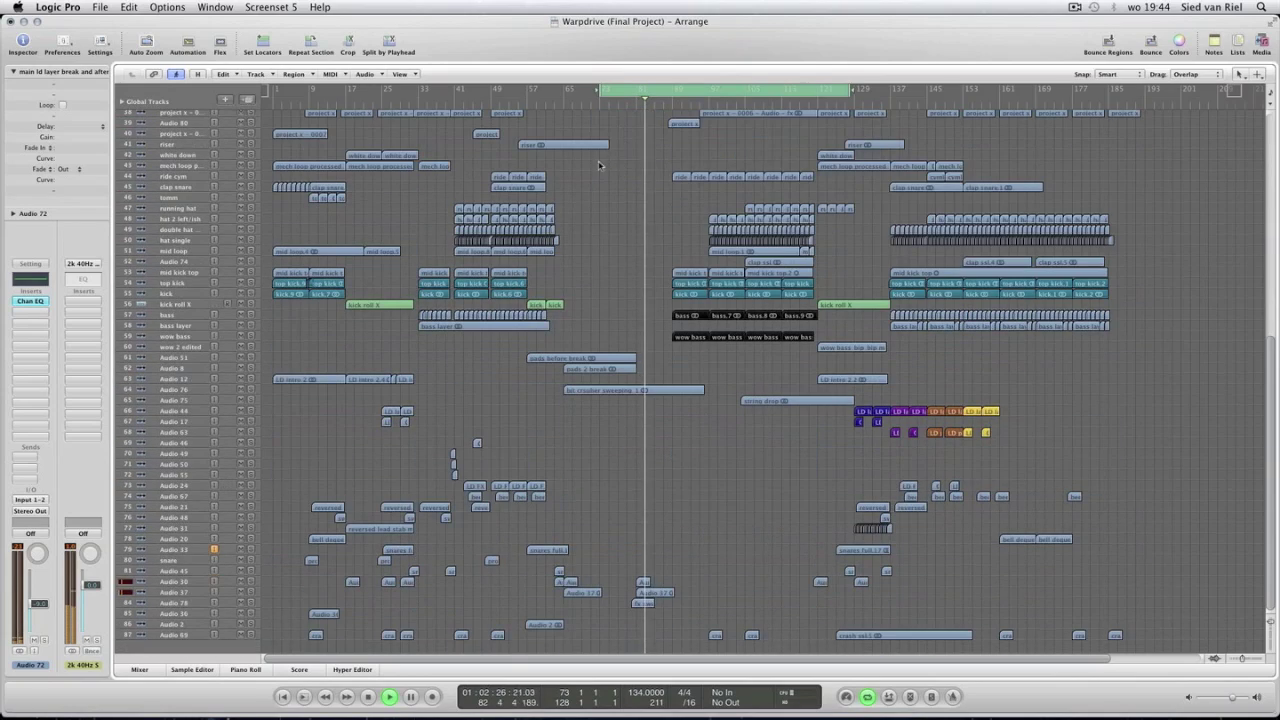
scroll(605, 172, "up", 4)
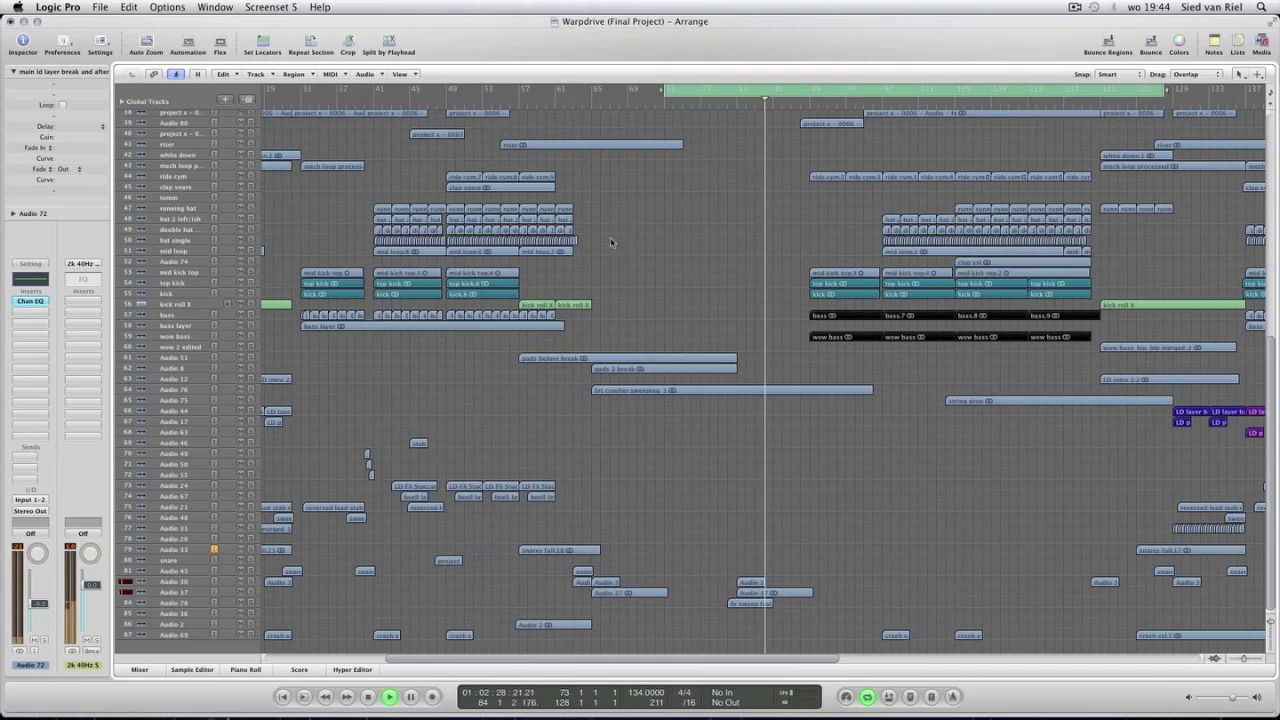
scroll(597, 263, "down", 2)
left_click(830, 339)
left_click(190, 337)
key("ctrl+z")
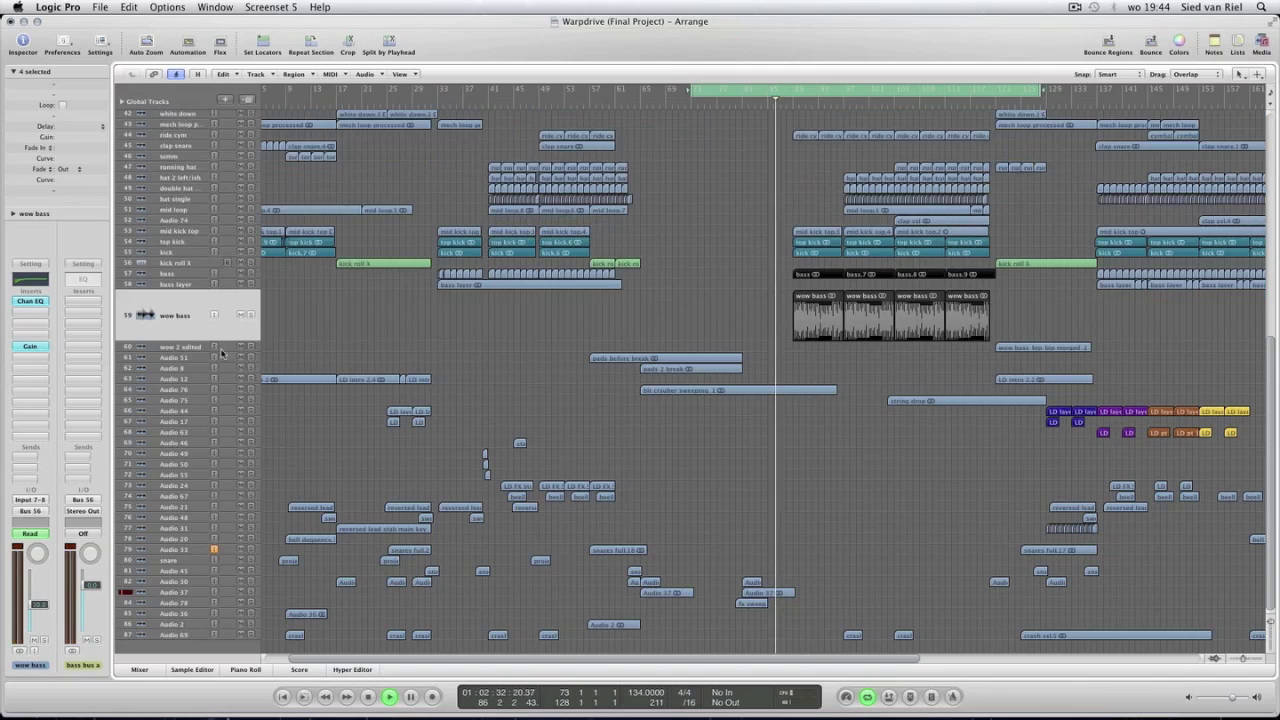
Set the cycle range to the first two wow bass regions, bars 89 to 105, and deselect the regions.
key("ctrl+Right")
key("ctrl+Right")
left_click_drag(690, 363, 671, 323)
left_click_drag(757, 358, 701, 329)
key("u")
left_click(569, 311)
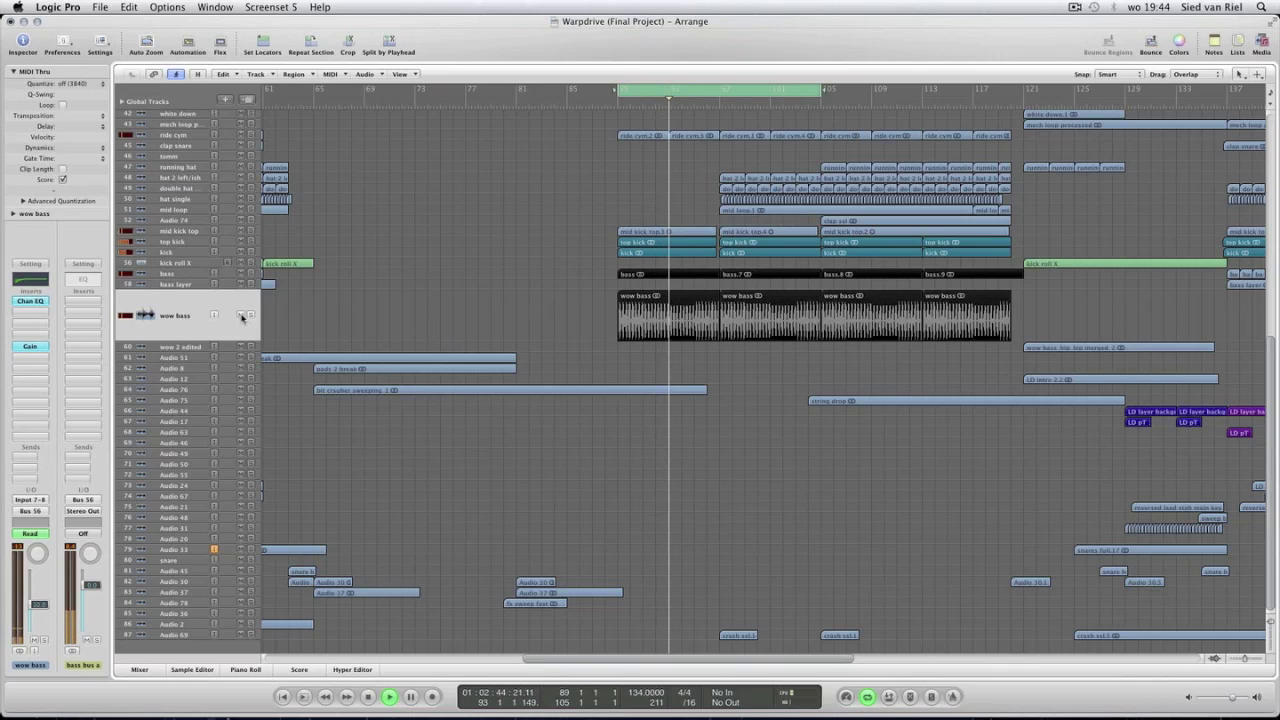
Audition the bass layer and wow bass tracks in solo, and move the cycle range to bars 105 to 121.
mouse_move(252, 286)
left_mouse_down()
mouse_move(249, 222)
mouse_move(252, 318)
left_mouse_up()
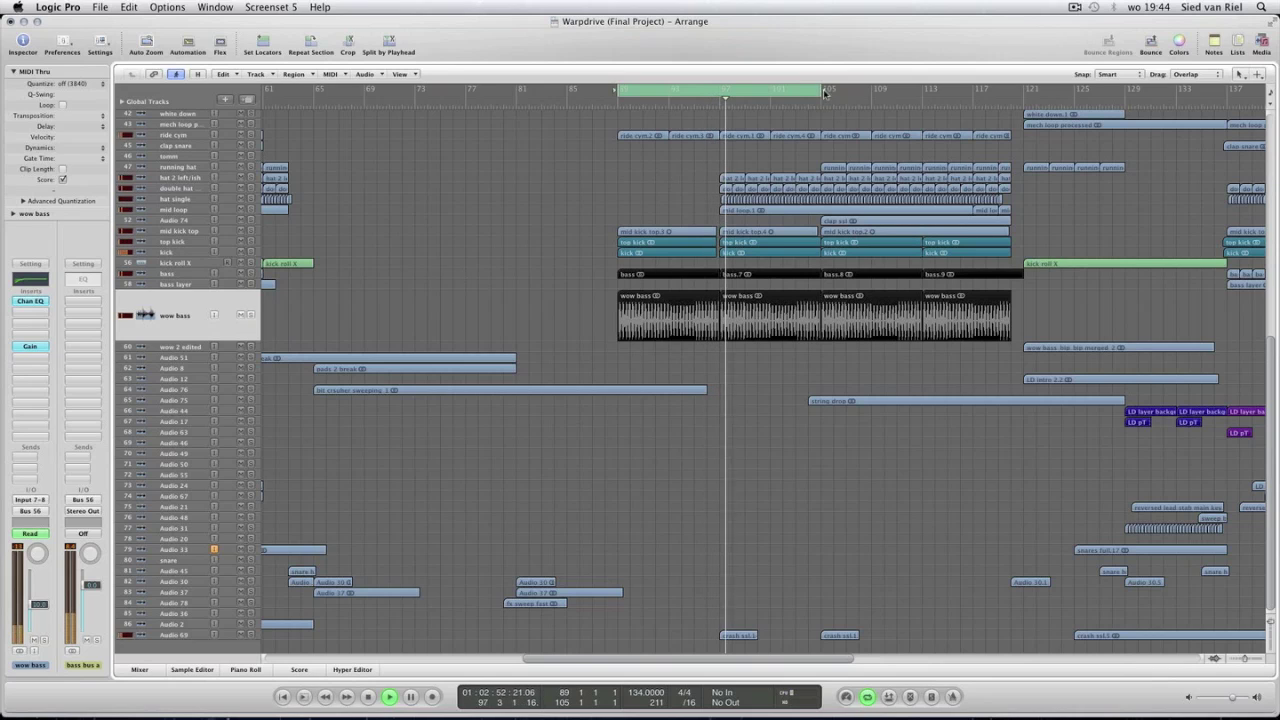
left_click_drag(795, 92, 1030, 100)
key("ctrl+Left")
key("ctrl+Left")
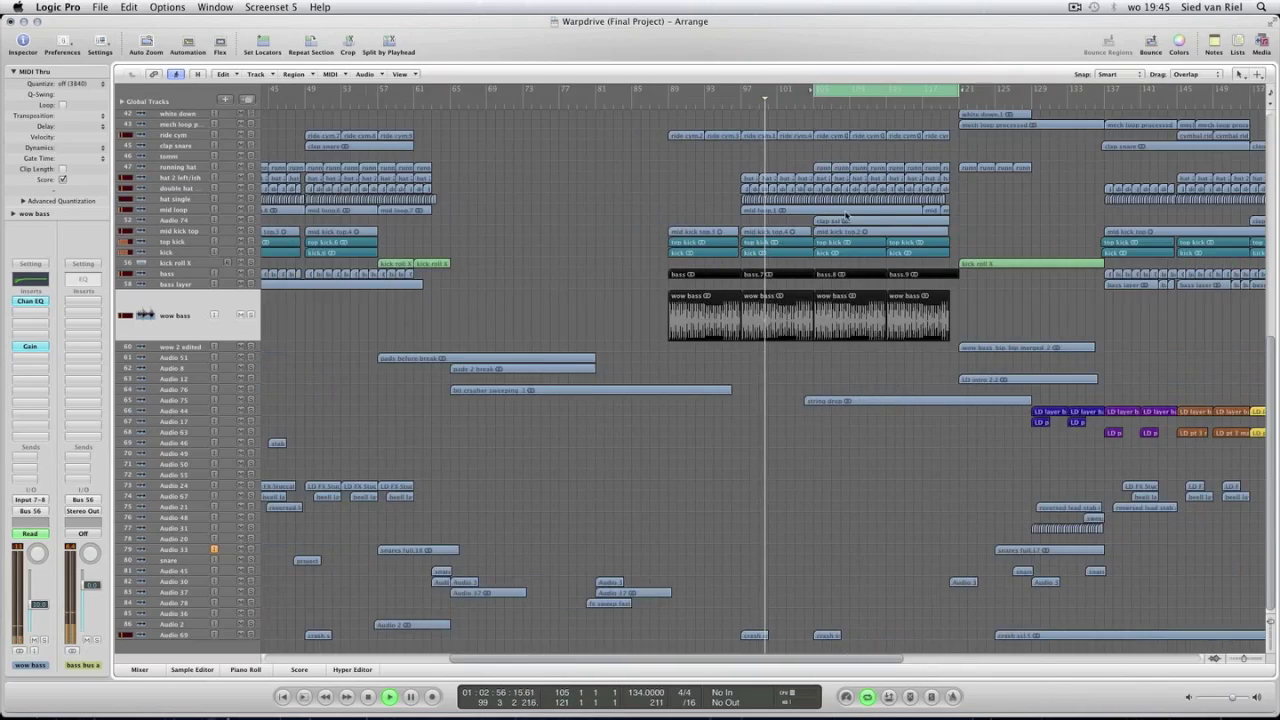
Audition the project x - 0006 fx, Audio 32 and Audio 57 tracks in solo, and return to the full mix.
scroll(848, 217, "up", 5)
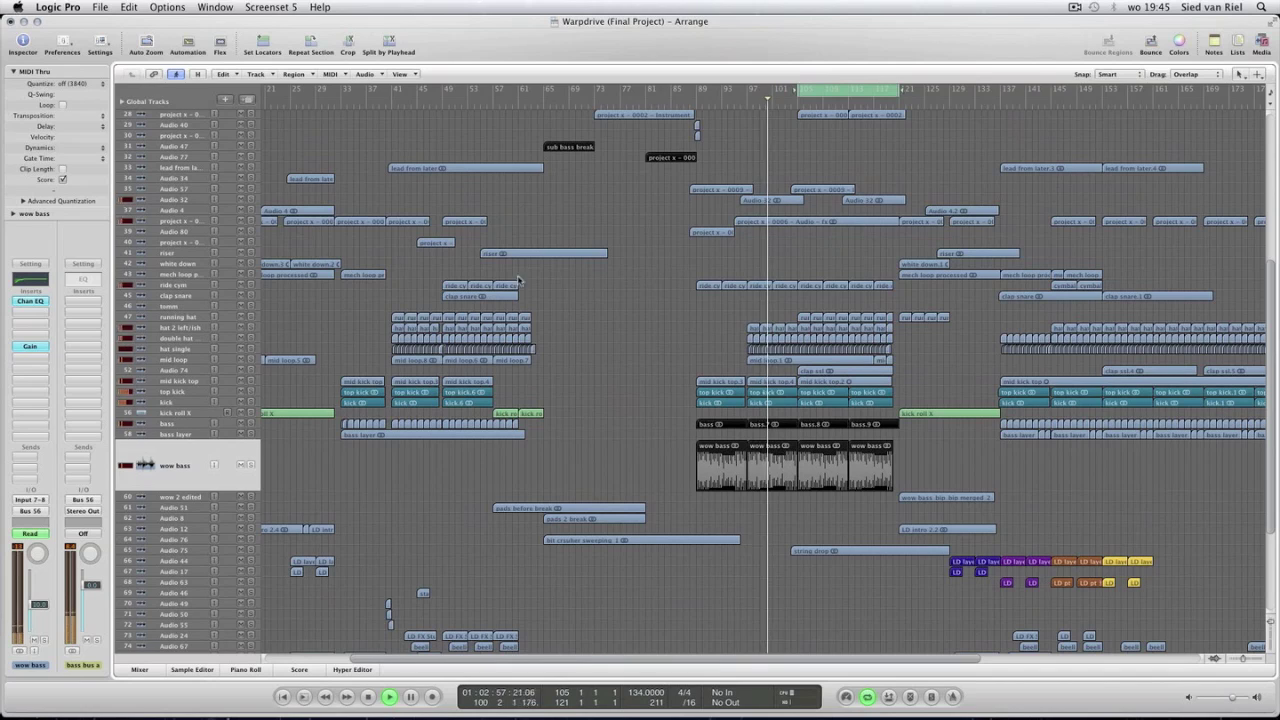
left_click(200, 220)
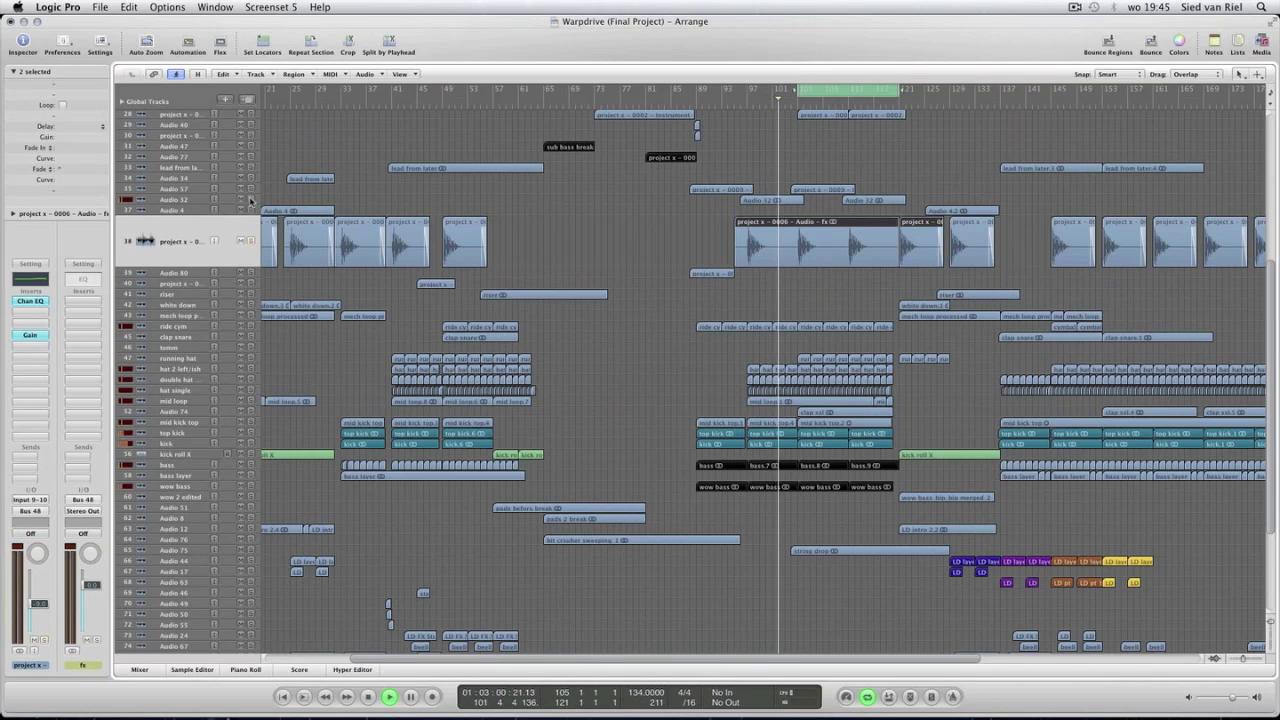
left_click(250, 200)
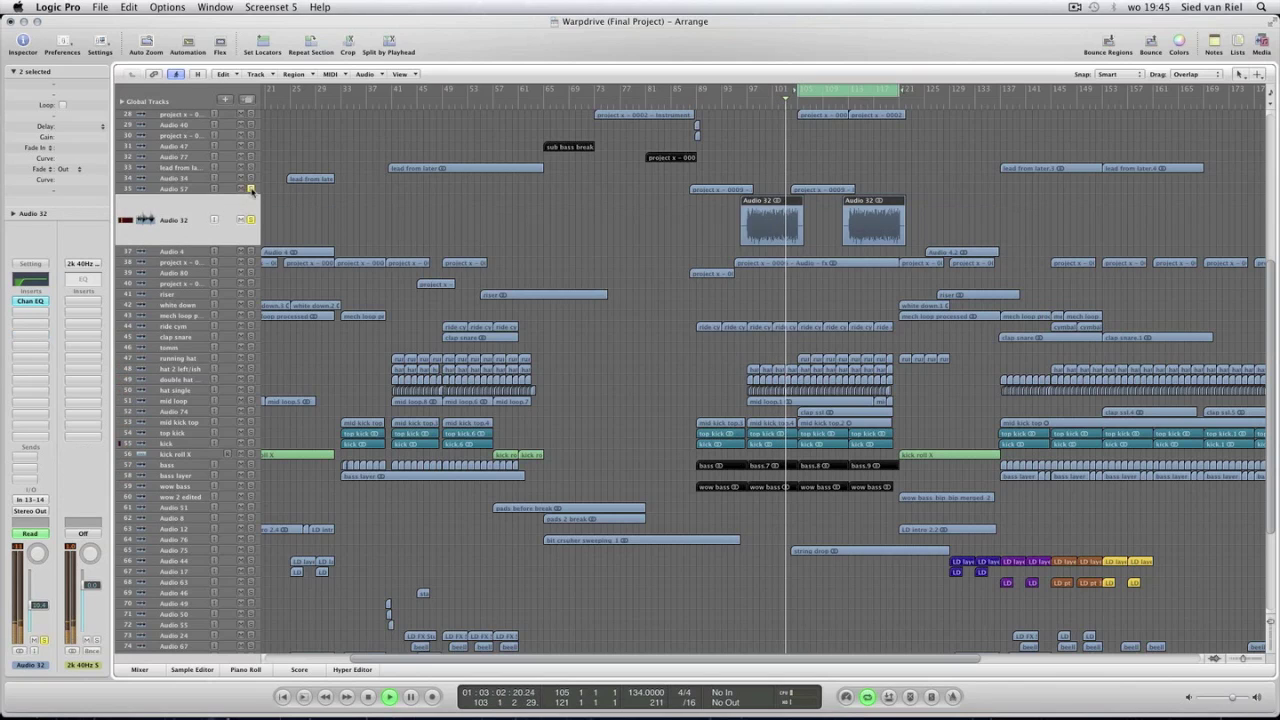
scroll(251, 190, "up", 4)
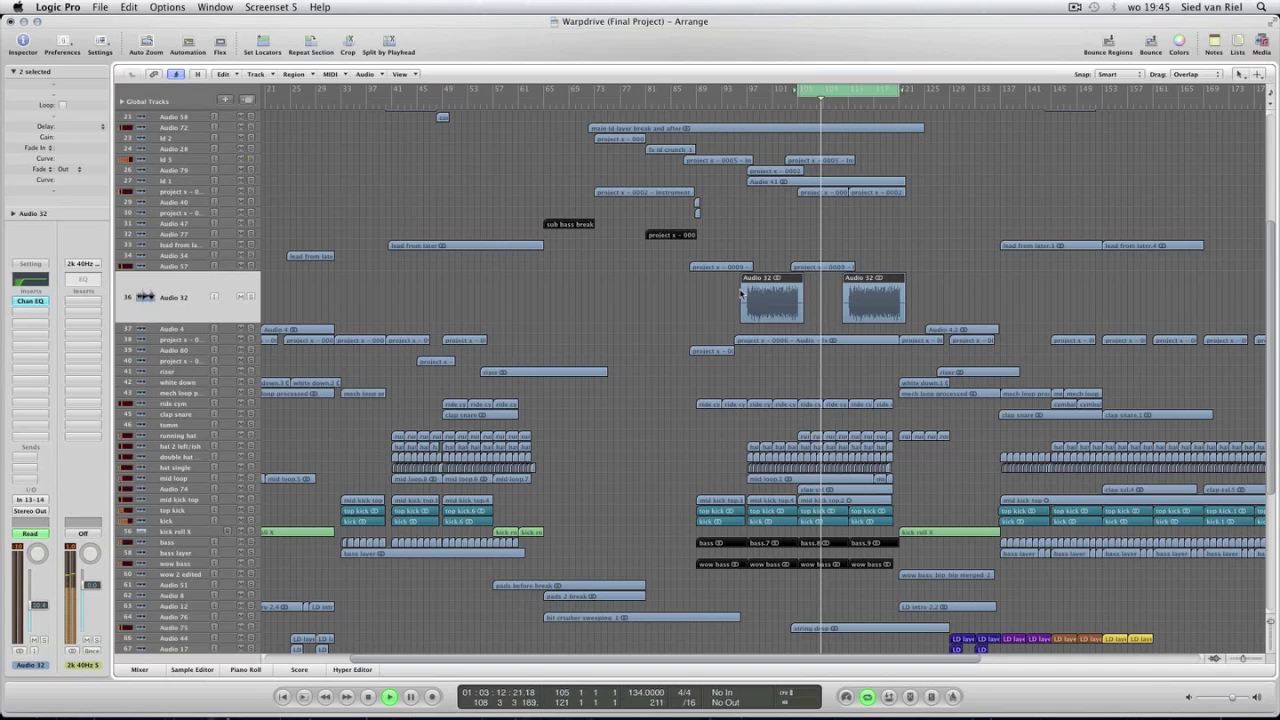
Select the string drop region on the Audio 75 track and stop playback.
scroll(830, 400, "down", 5)
left_click(835, 401)
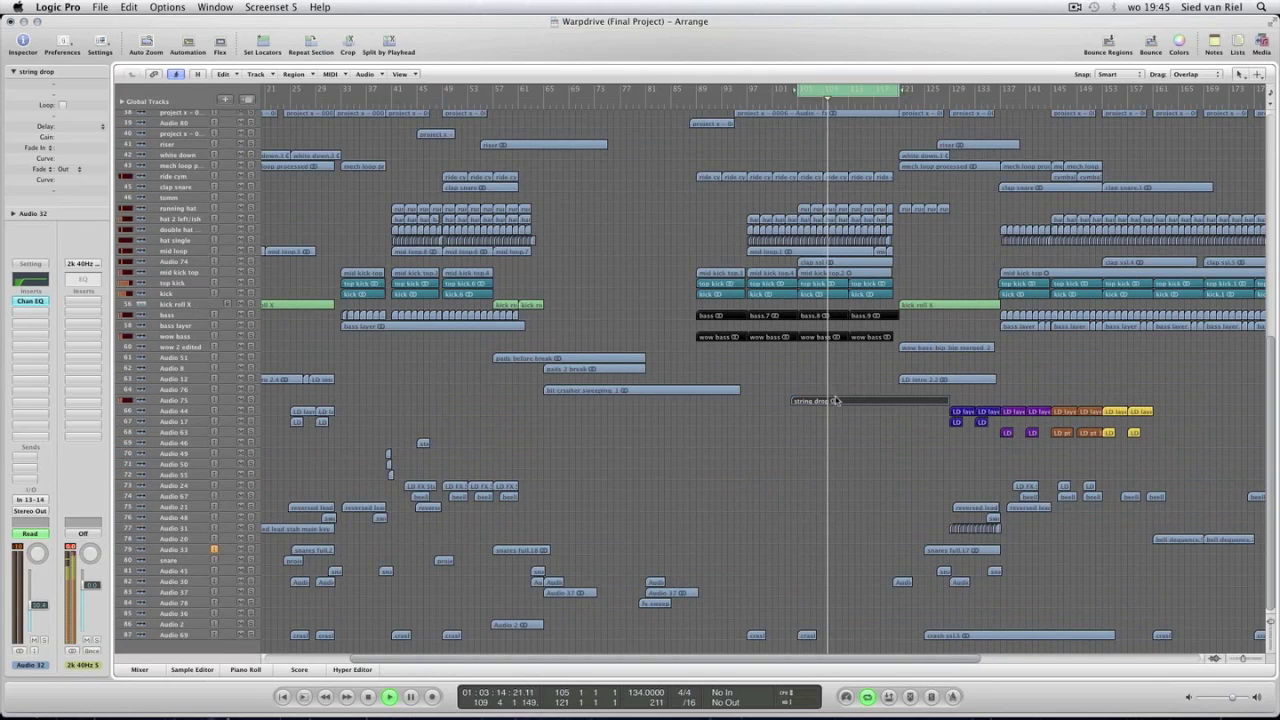
key("ctrl+z")
key("space")
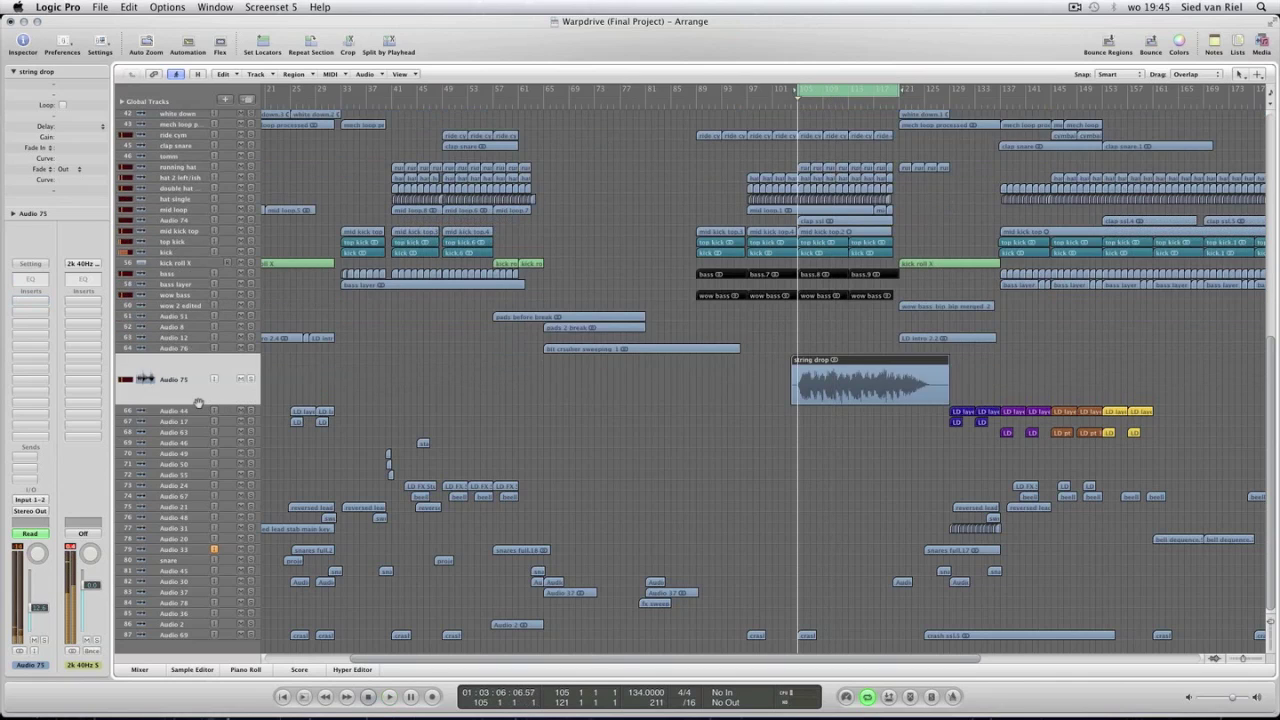
Set the cycle range to the string drop region, bars 104 to 129, and play it with Audio 75 soloed.
key("super+Right")
key("super+Right")
key("super+Right")
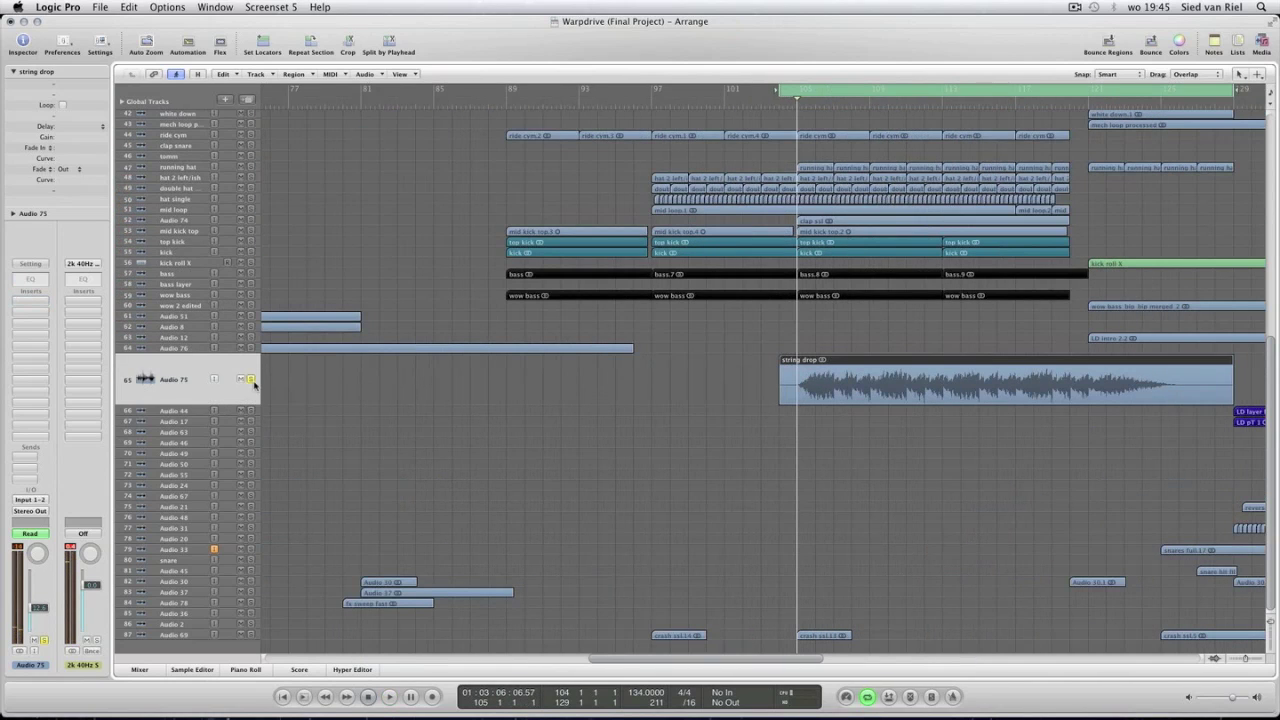
key("super+Left")
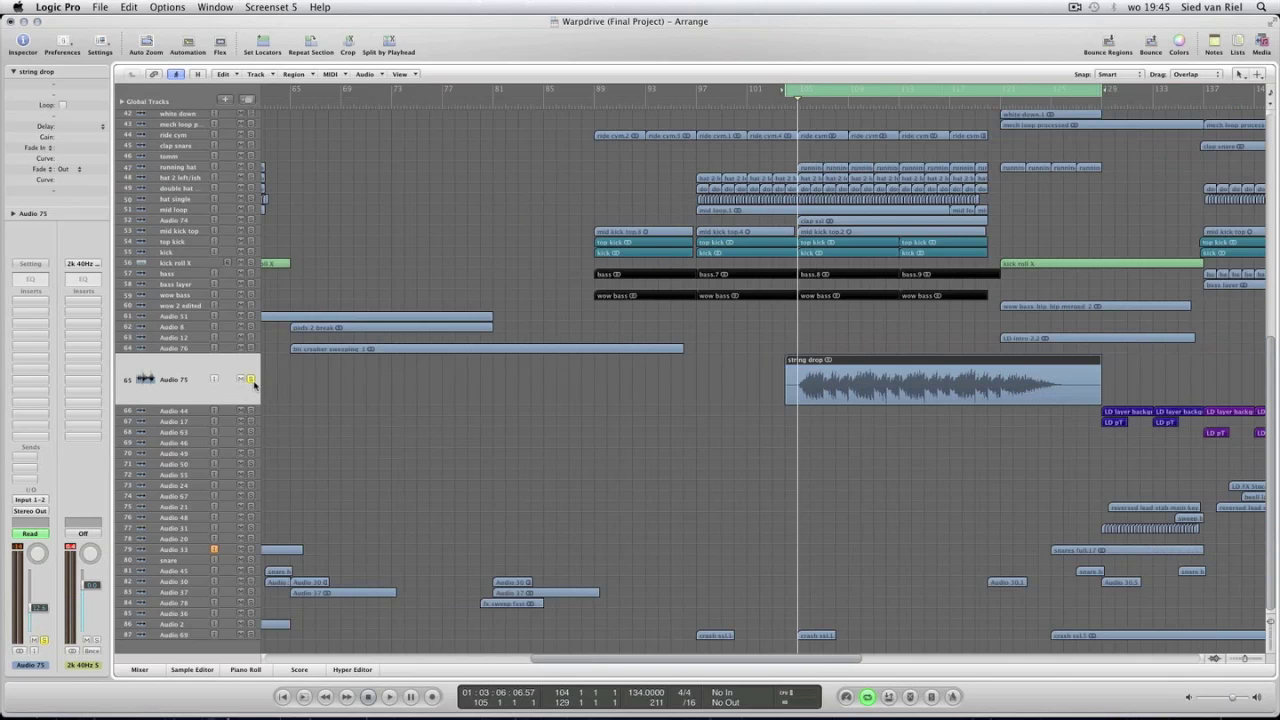
key("space")
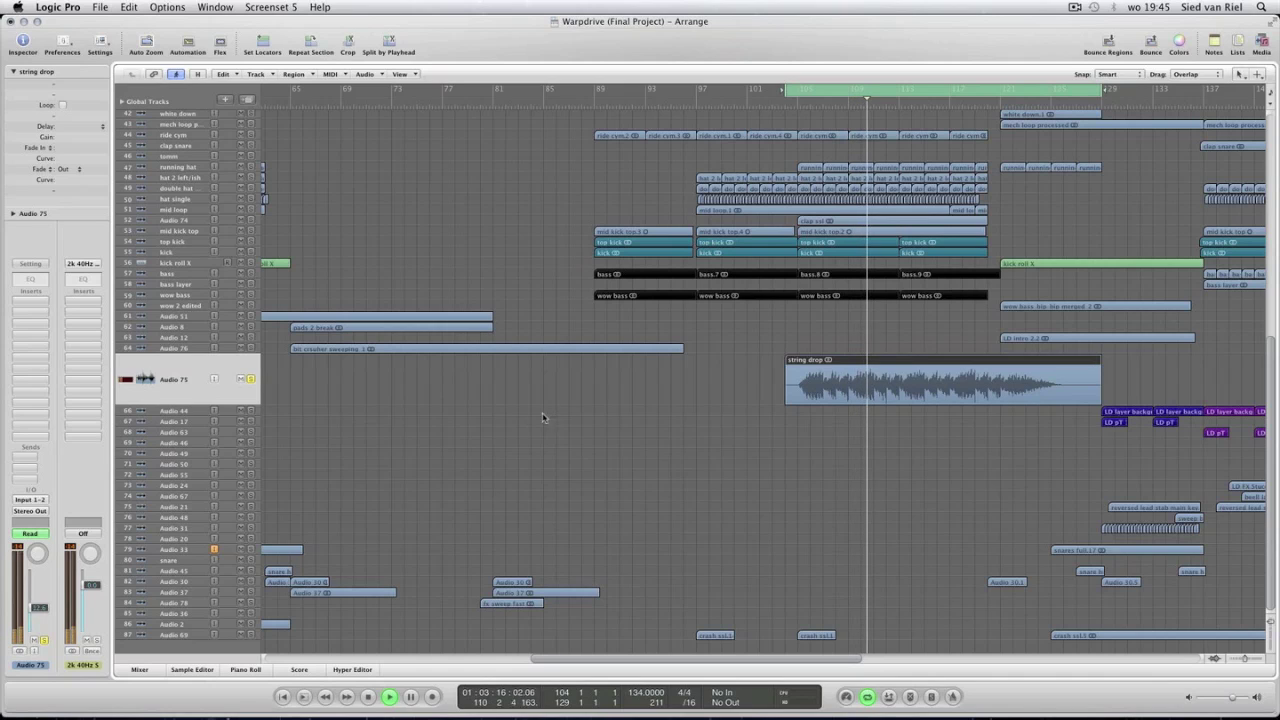
Replay the string drop section in the full mix, and move the cycle range to bars 121 to 146.
key("space")
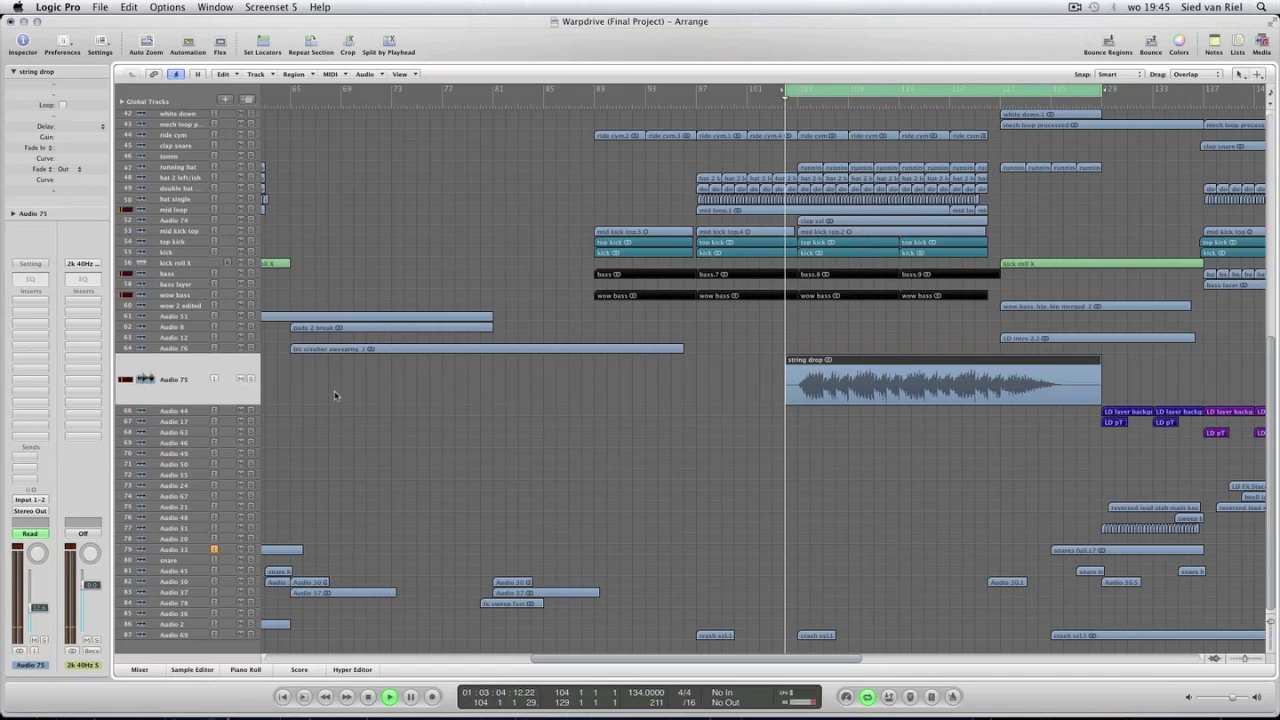
key("z")
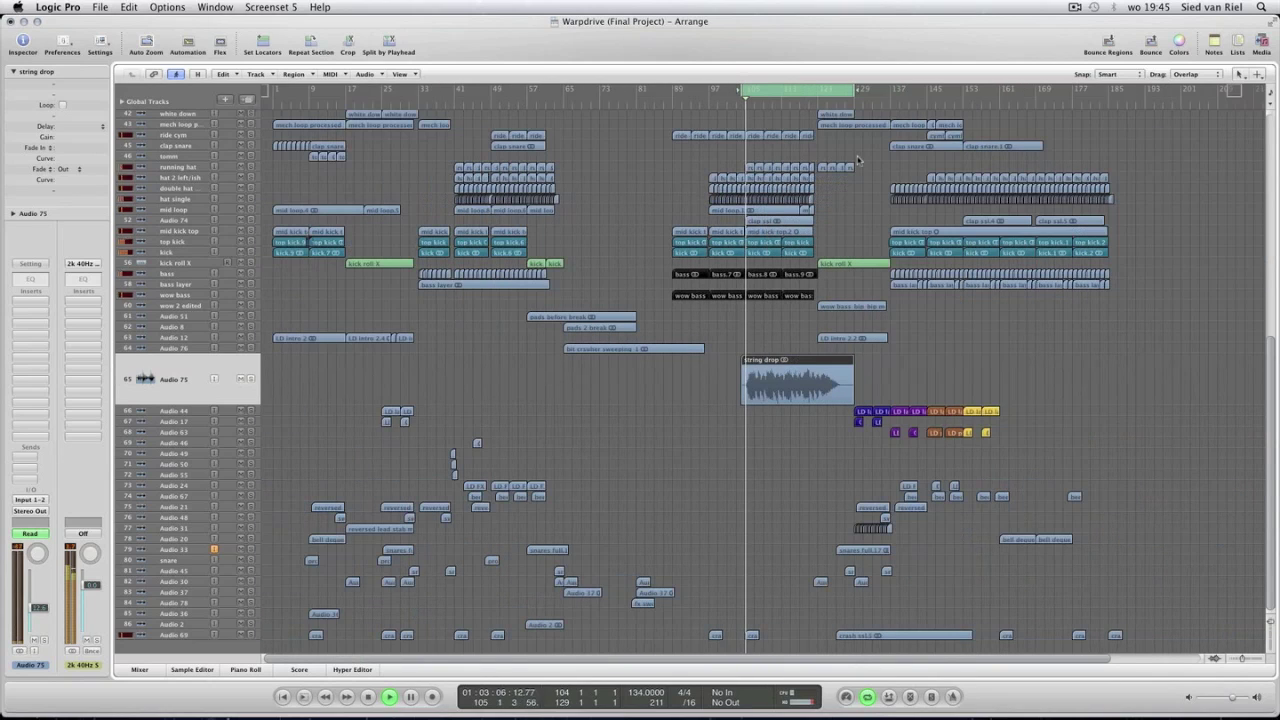
left_click_drag(850, 90, 928, 90)
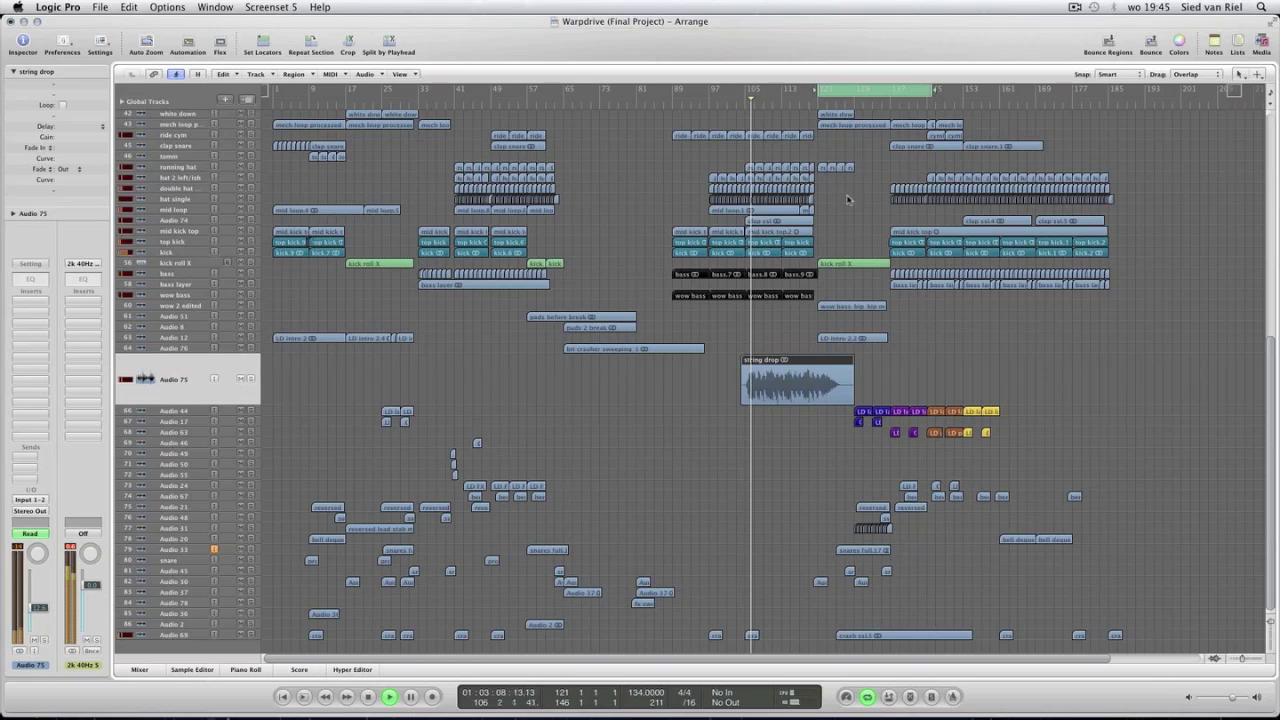
Rename the Audio 54 track to "vox fx".
left_click(847, 199)
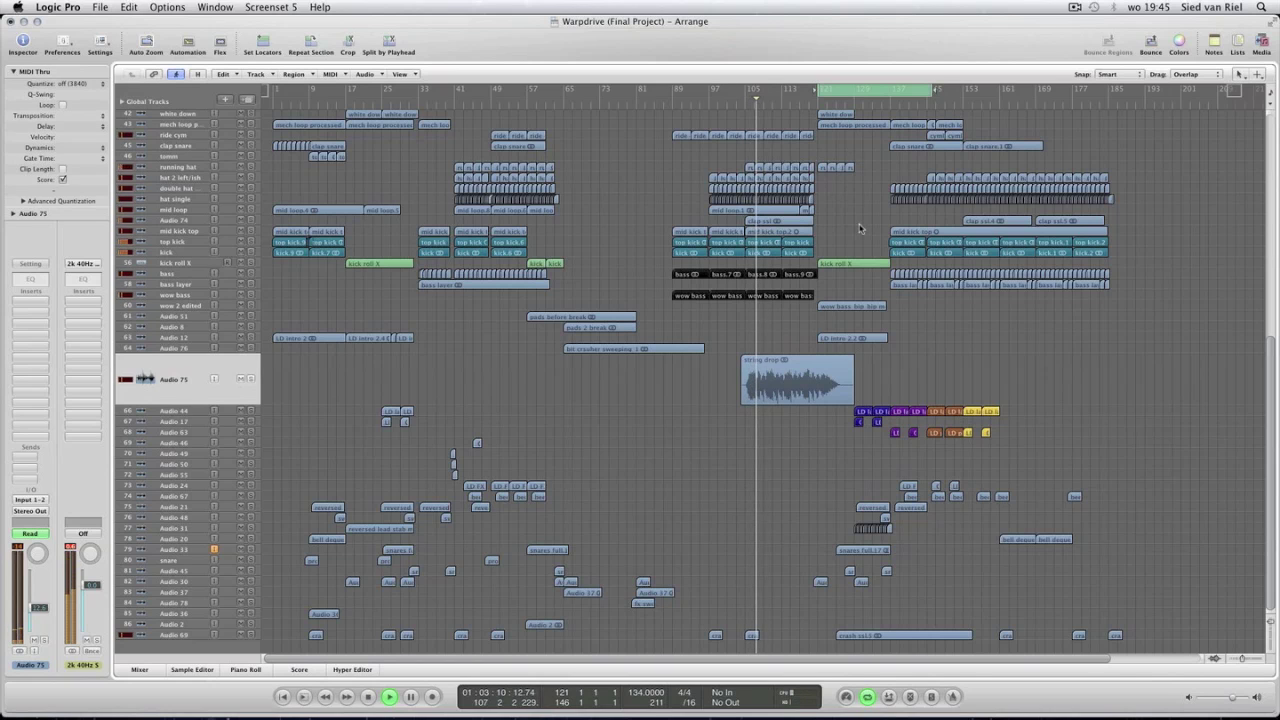
scroll(859, 228, "up", 8)
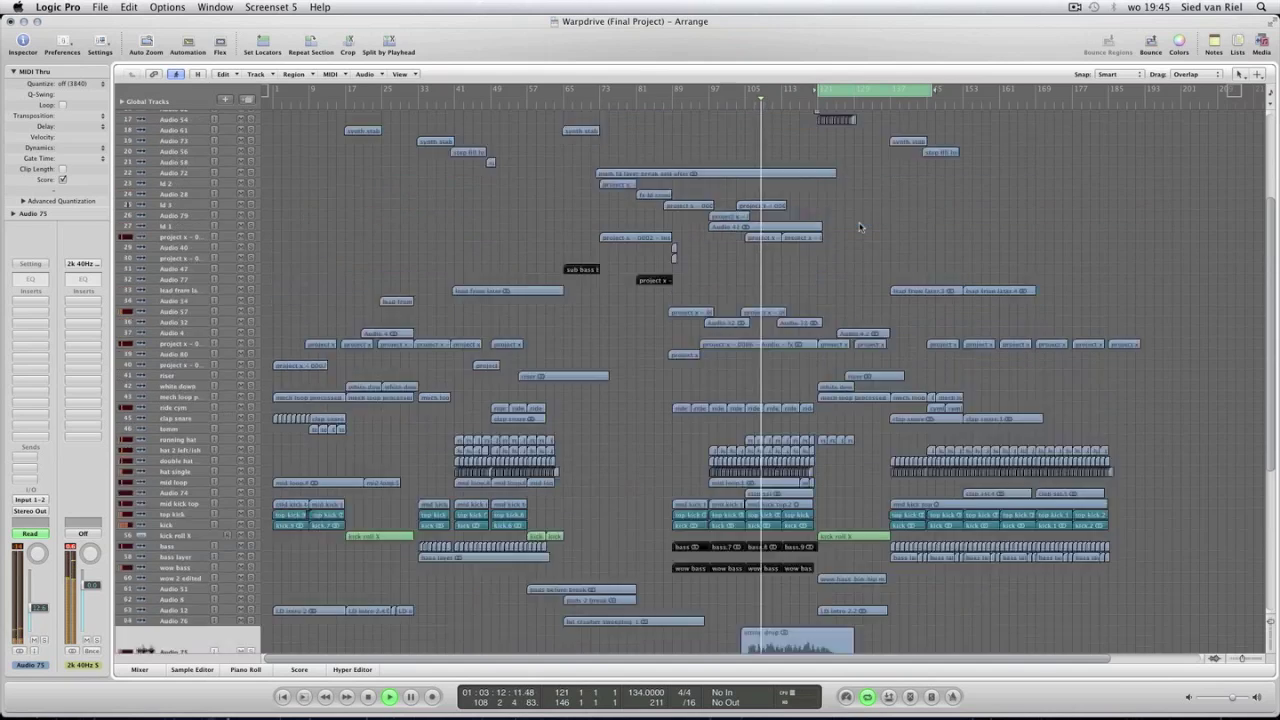
scroll(859, 228, "up", 2)
key("ctrl+Right")
key("ctrl+Right")
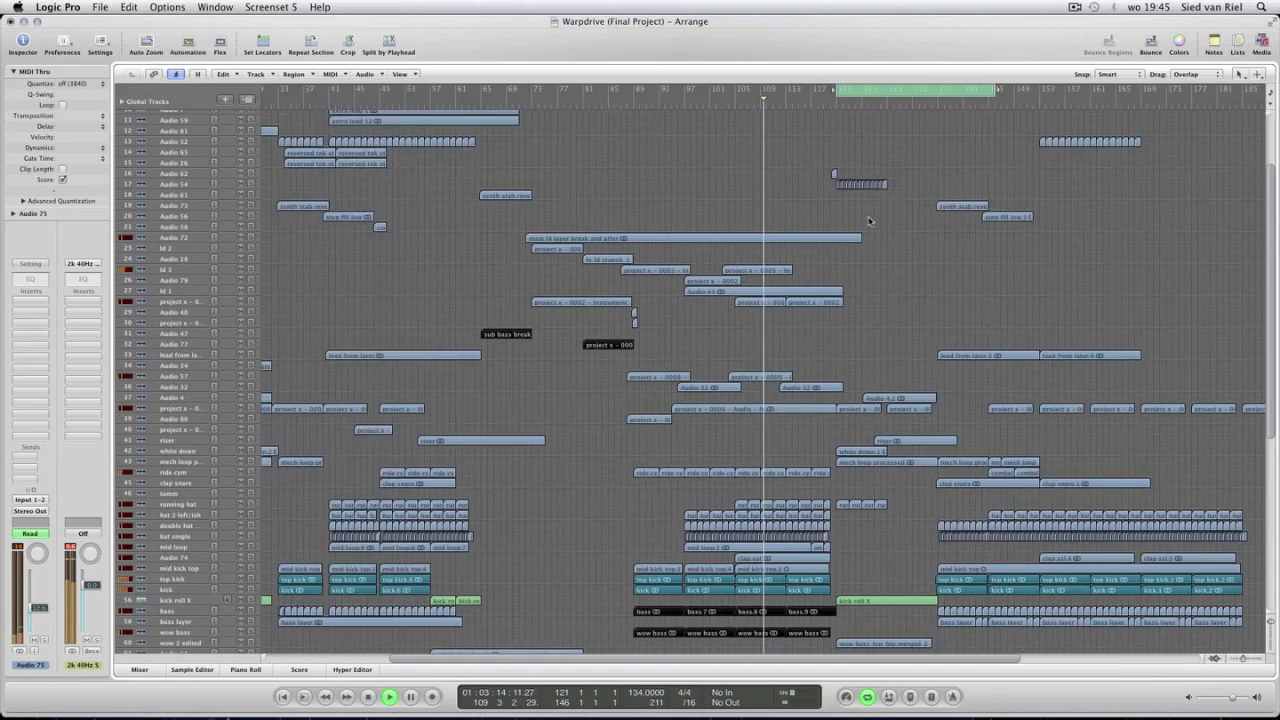
left_click(187, 186)
double_click(186, 200)
type("vox fx")
key("Return")
key("ctrl+Right")
key("ctrl+Right")
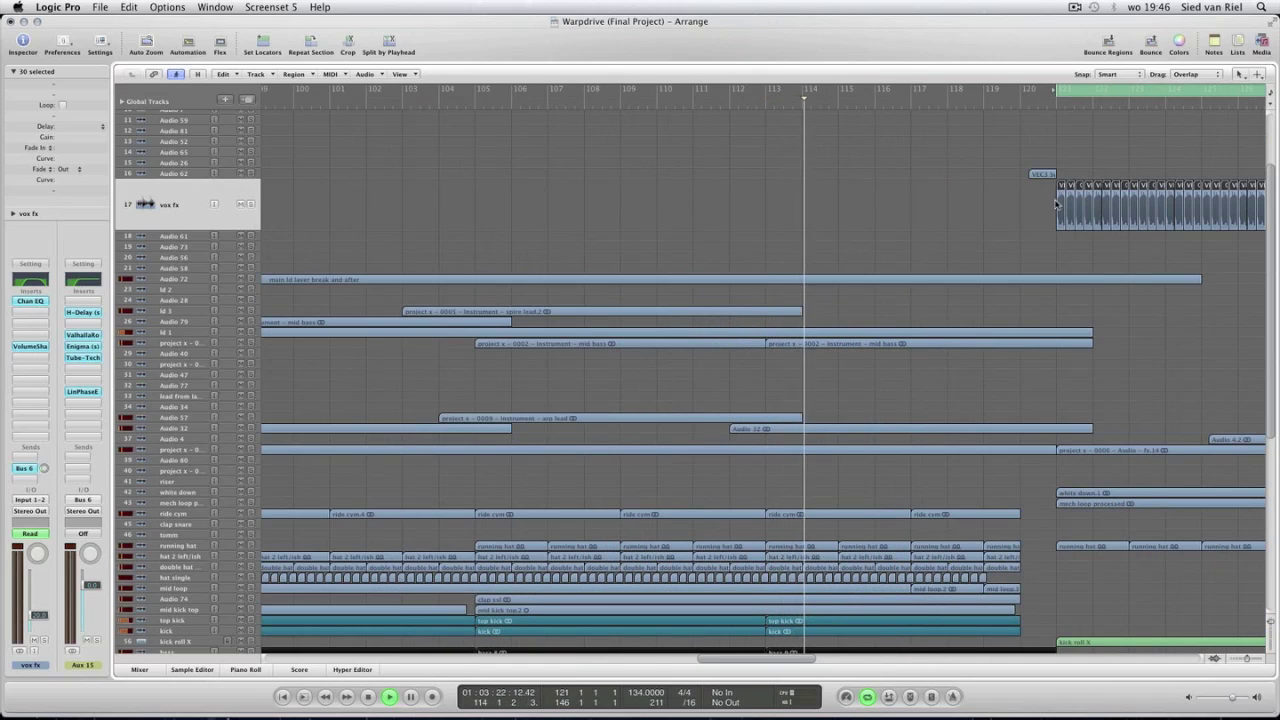
key("Escape")
right_click(1060, 203)
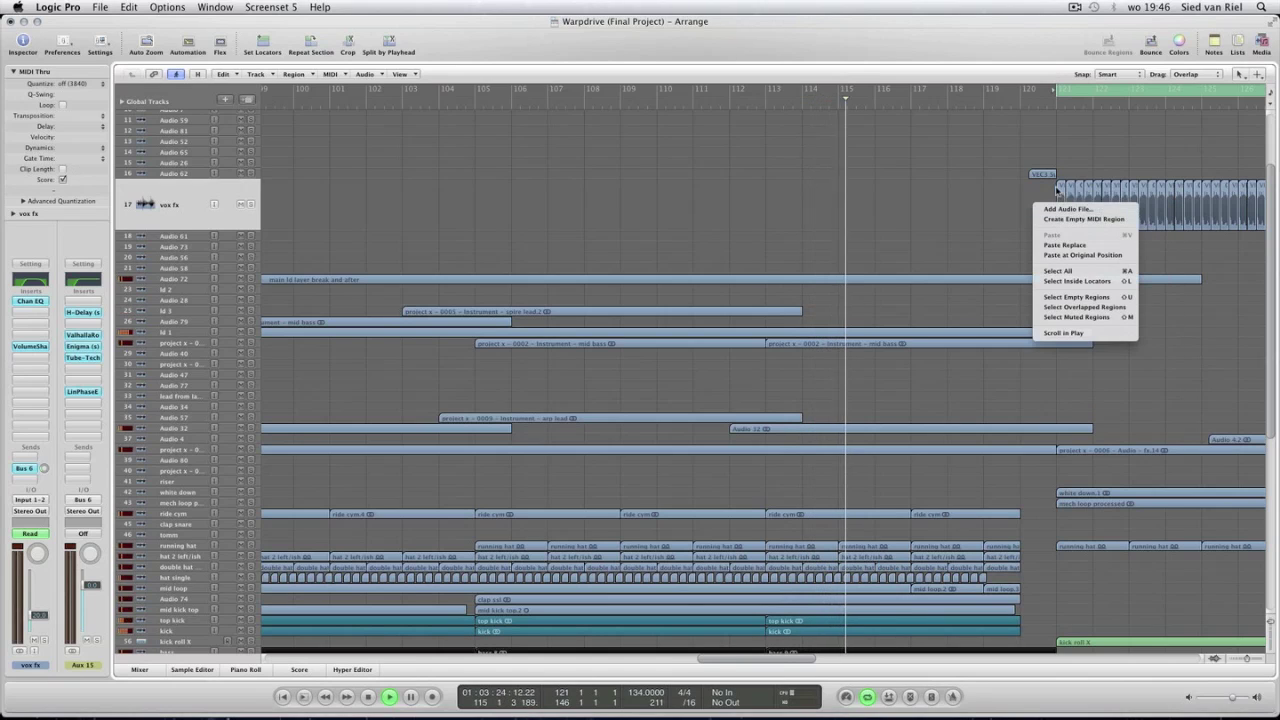
left_click(1062, 201)
right_click(1063, 200)
left_click(1031, 203)
key("ctrl+Left")
key("ctrl+Left")
left_click_drag(1013, 206, 844, 209)
key("ctrl+Right")
key("ctrl+Right")
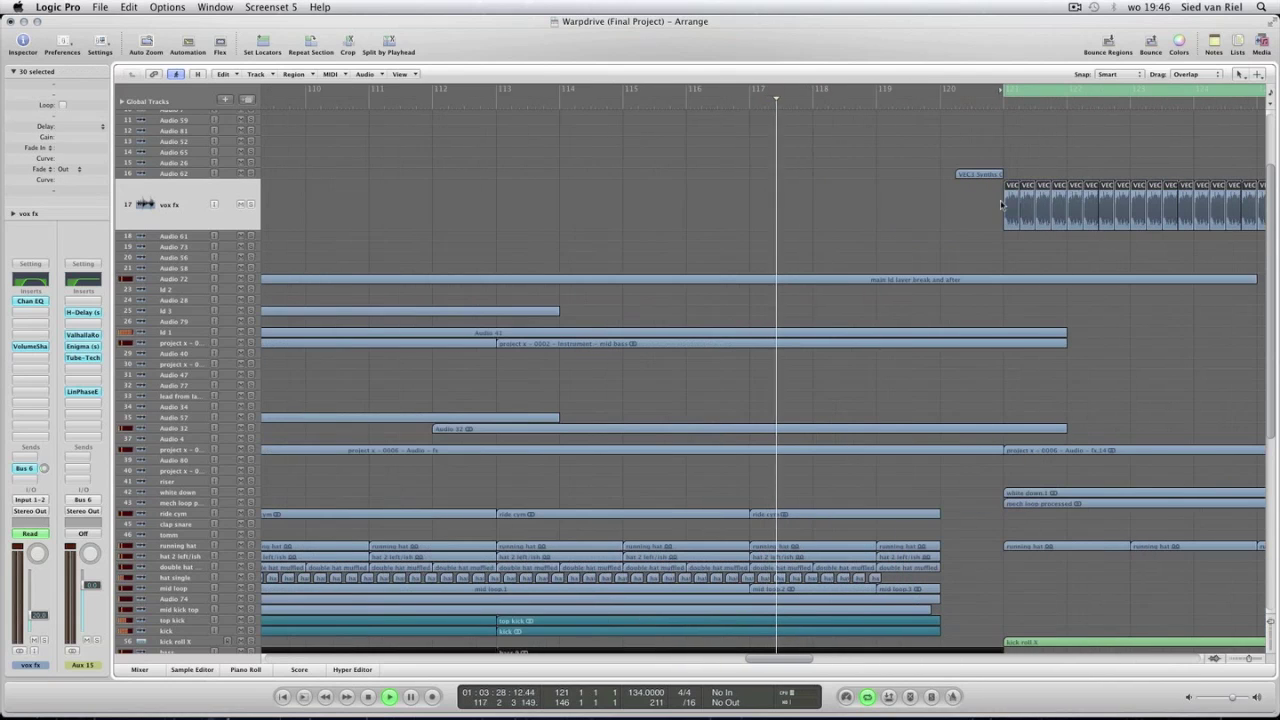
right_click(1019, 199)
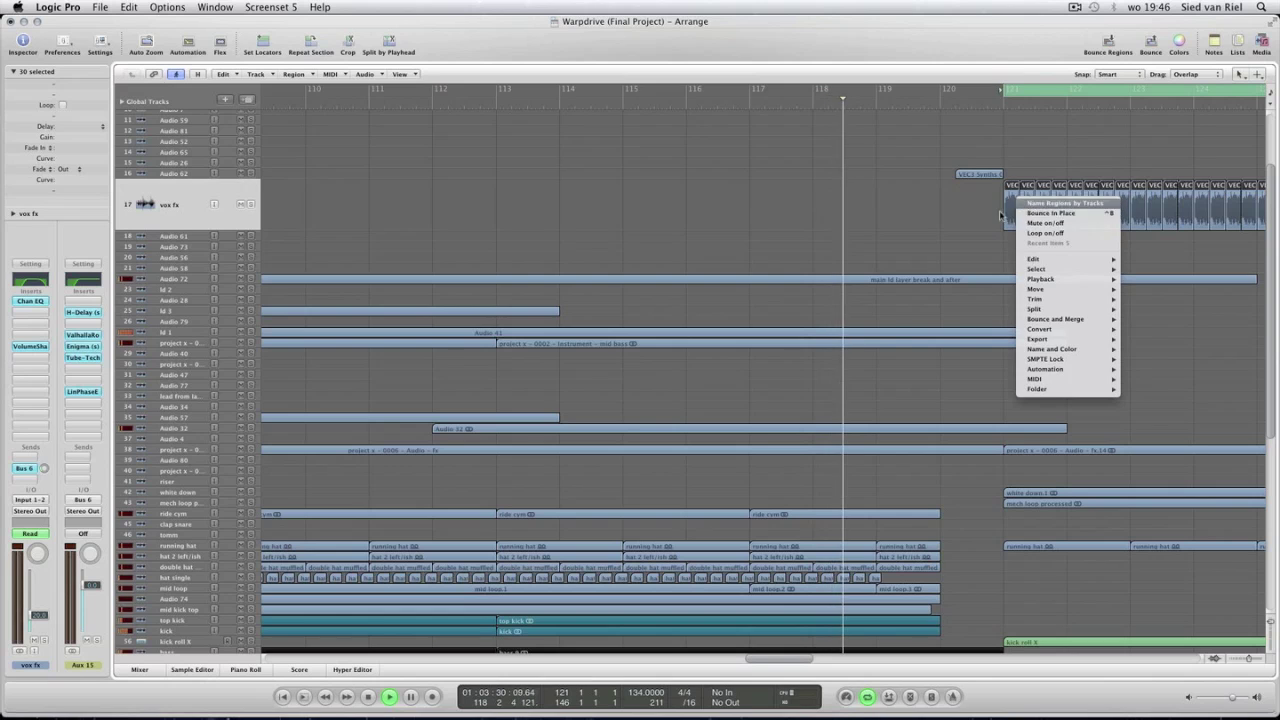
left_click(1031, 204)
key("ctrl+Left")
key("ctrl+Left")
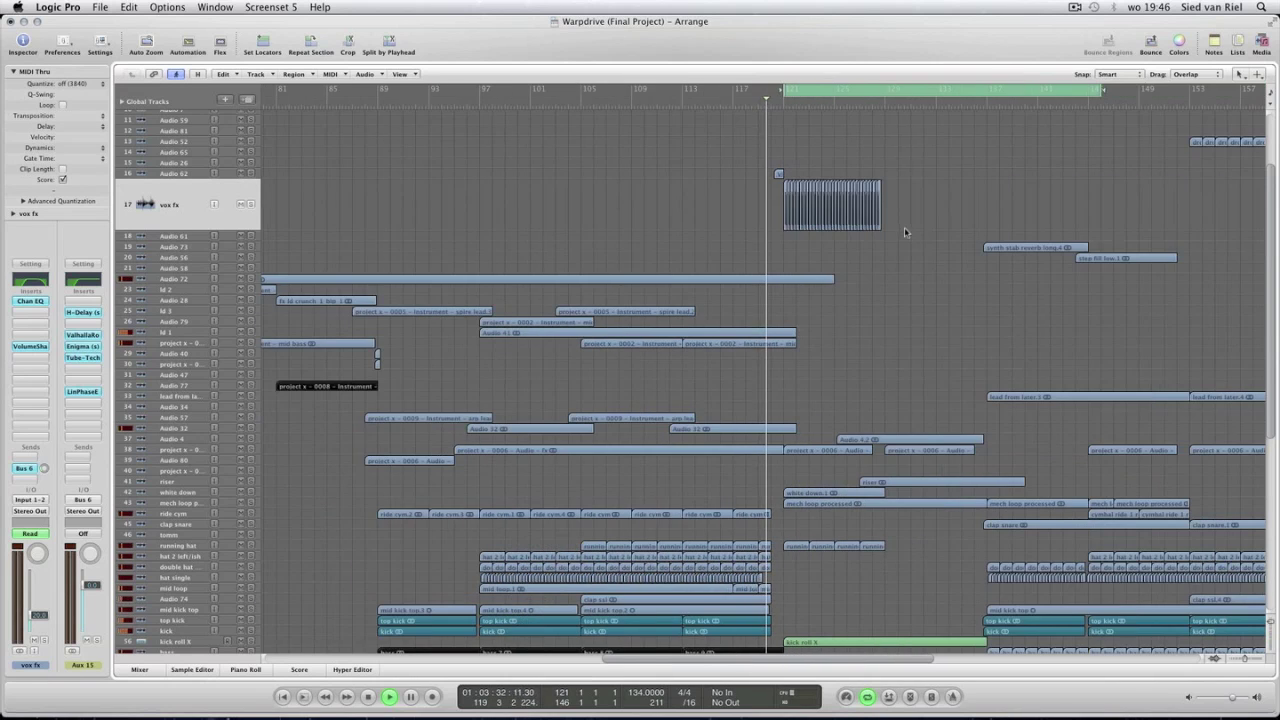
Restart playback from bar 121 to audition the vox fx regions within the full mix.
key("ctrl+Right")
key("ctrl+Right")
key("ctrl+Right")
key("ctrl+Right")
key("ctrl+Left")
key("ctrl+Left")
key("ctrl+Left")
key("ctrl+Left")
key("ctrl+Left")
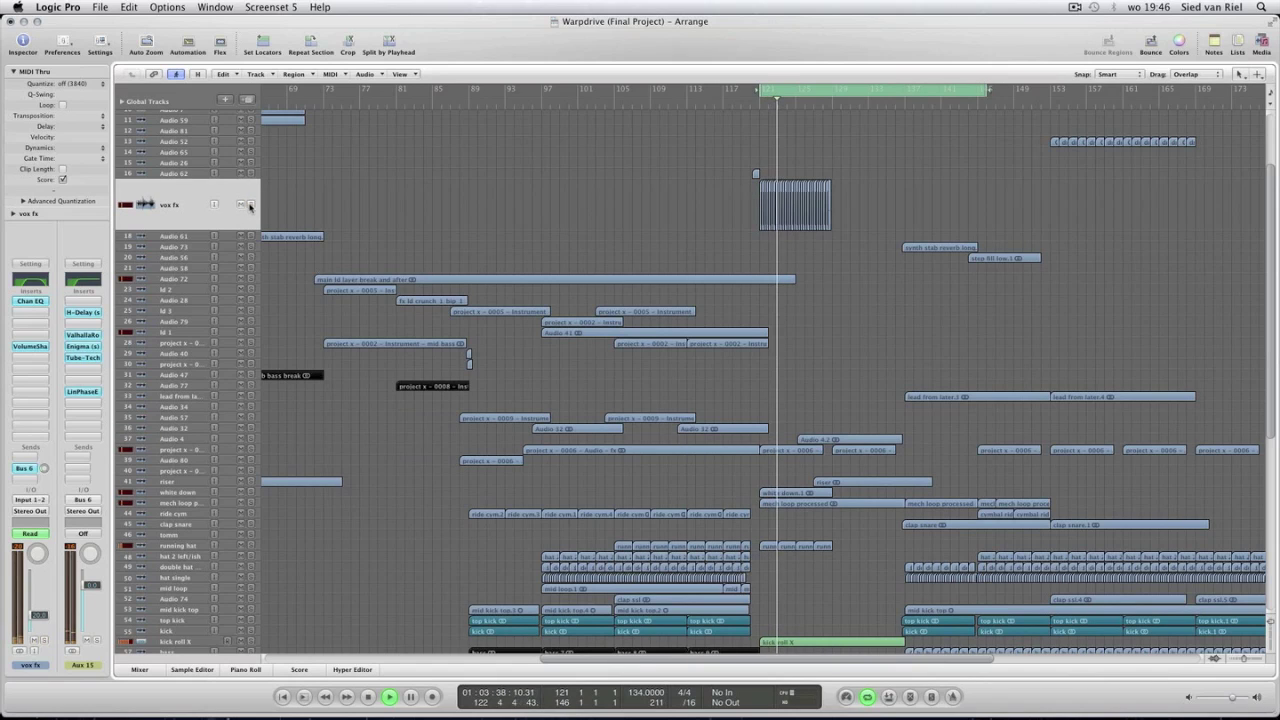
key("space")
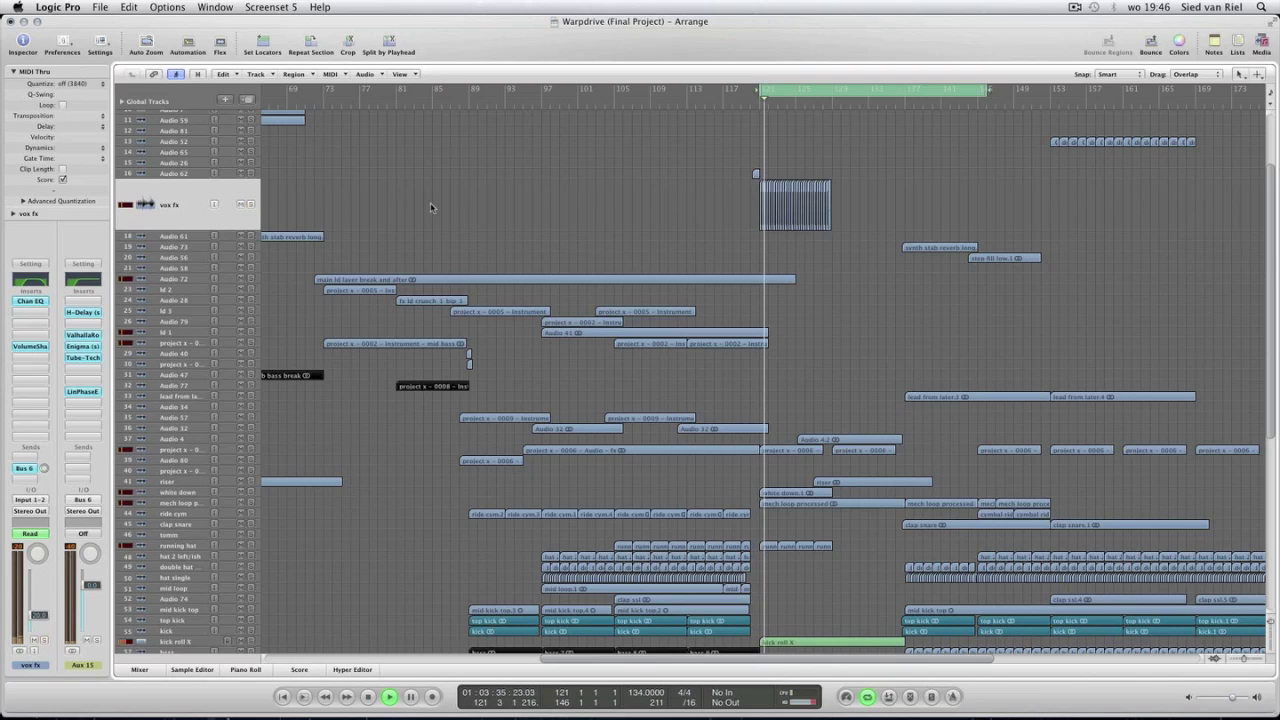
Audition the LD intro 2.2 region on the Audio 12 track in solo, and return to the full mix.
key("ctrl+Right")
key("ctrl+Right")
key("ctrl+Right")
scroll(854, 274, "down", 6)
scroll(854, 274, "right", 8)
key("ctrl+Left")
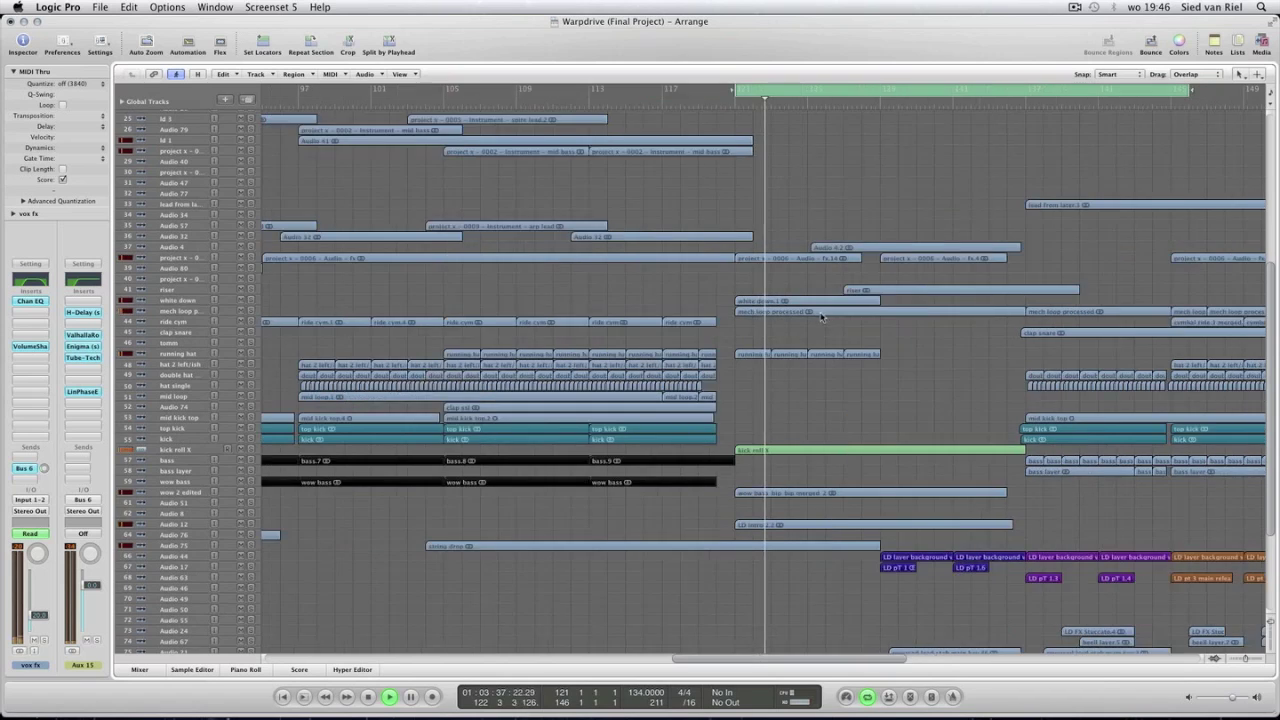
scroll(785, 361, "down", 2)
key("ctrl+Left")
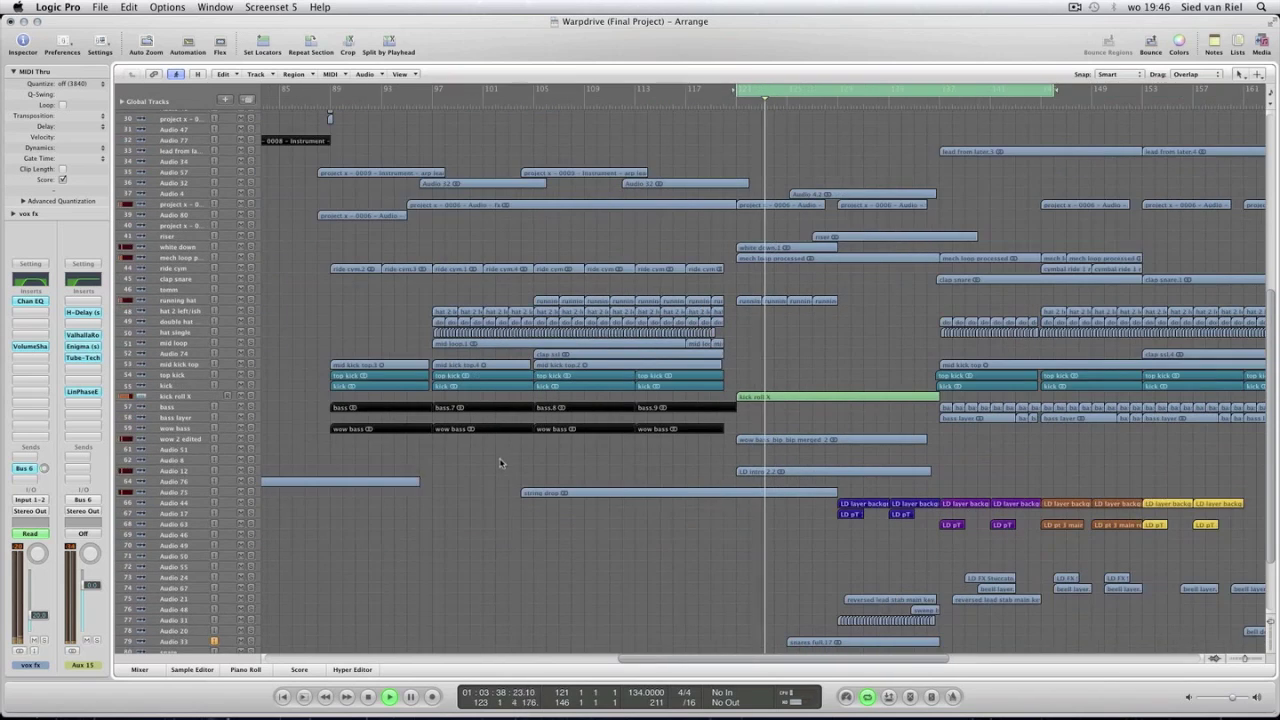
left_click(185, 474)
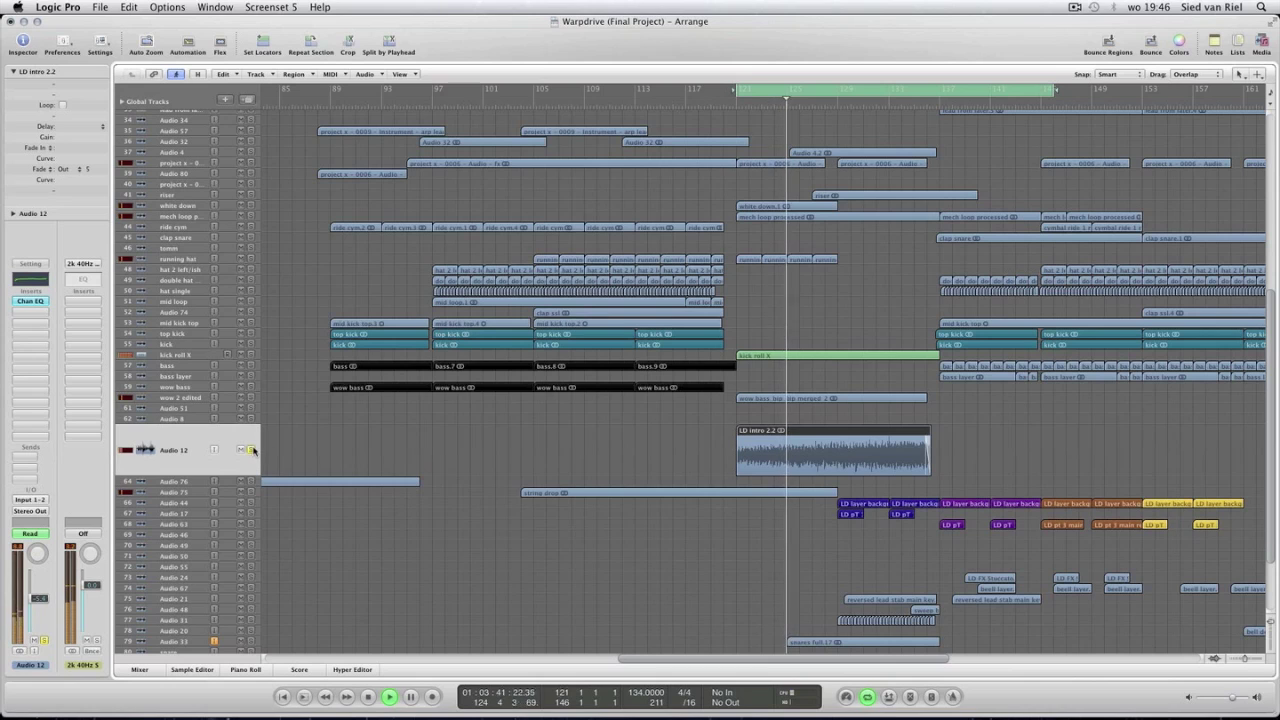
scroll(540, 470, "down", 4)
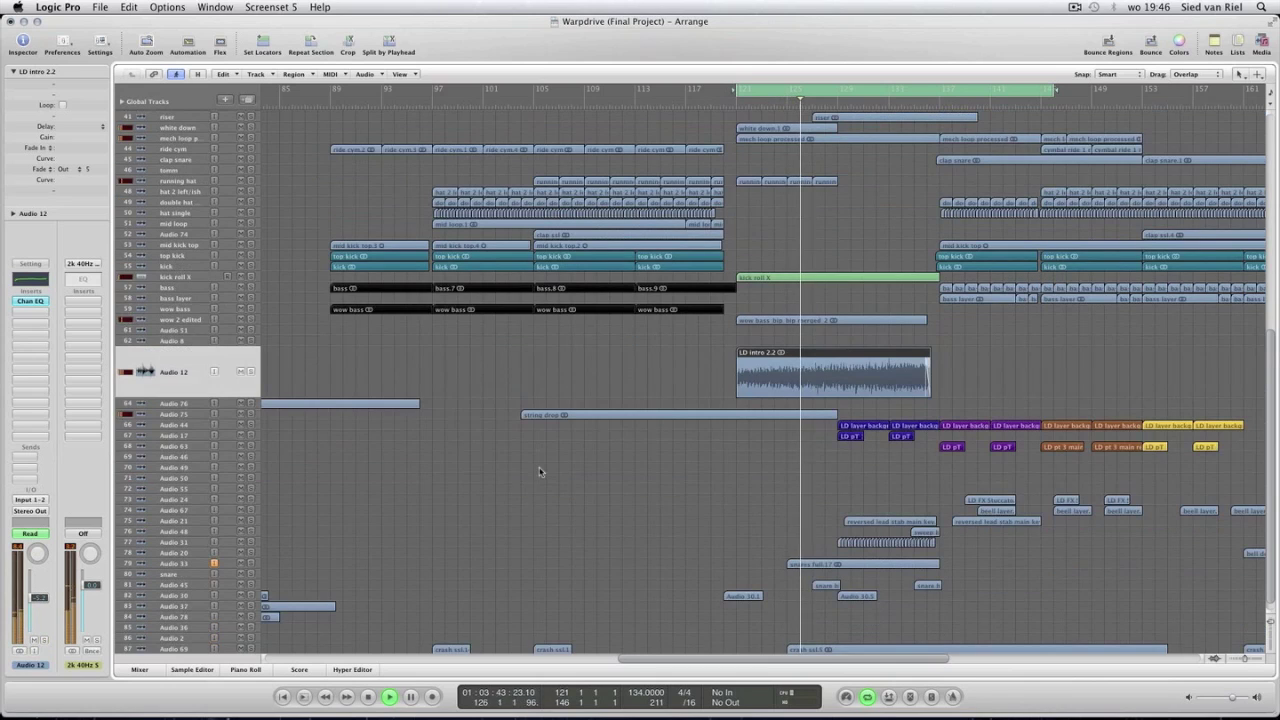
Audition the snares full.17 region on the Audio 33 track in solo, and return to the full mix.
scroll(670, 497, "down", 1)
key("ctrl+Right")
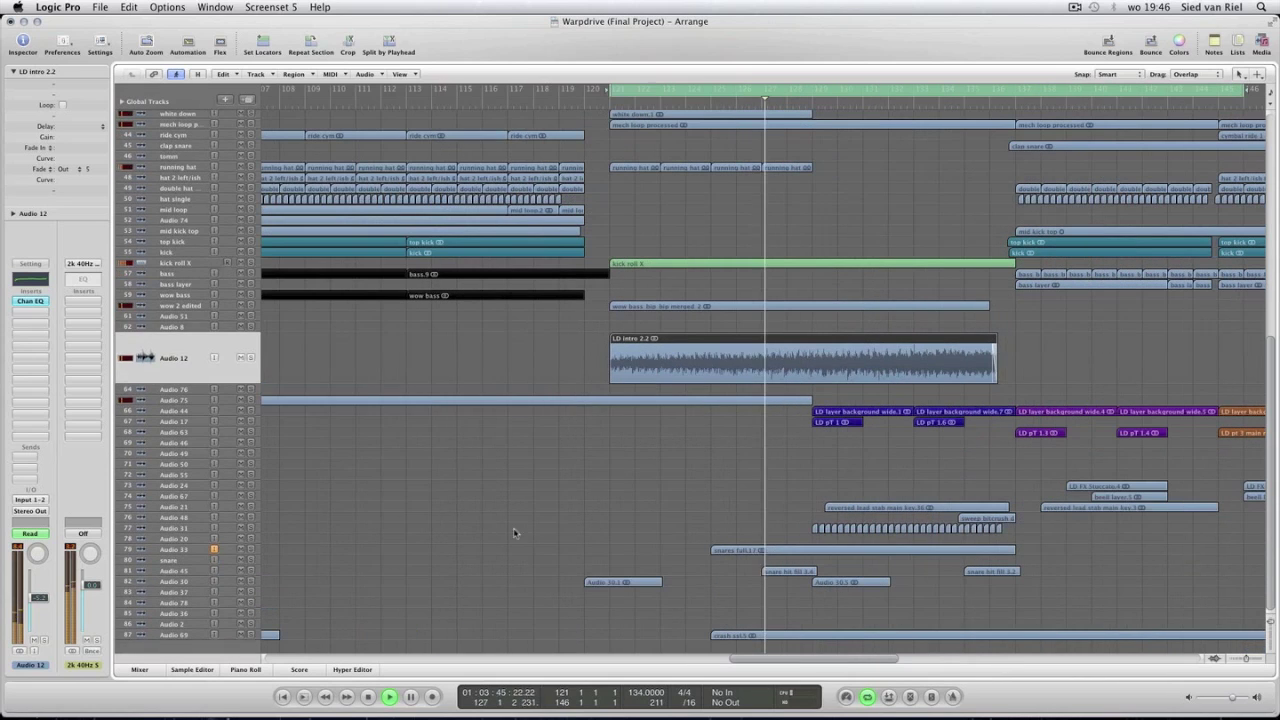
left_click(195, 550)
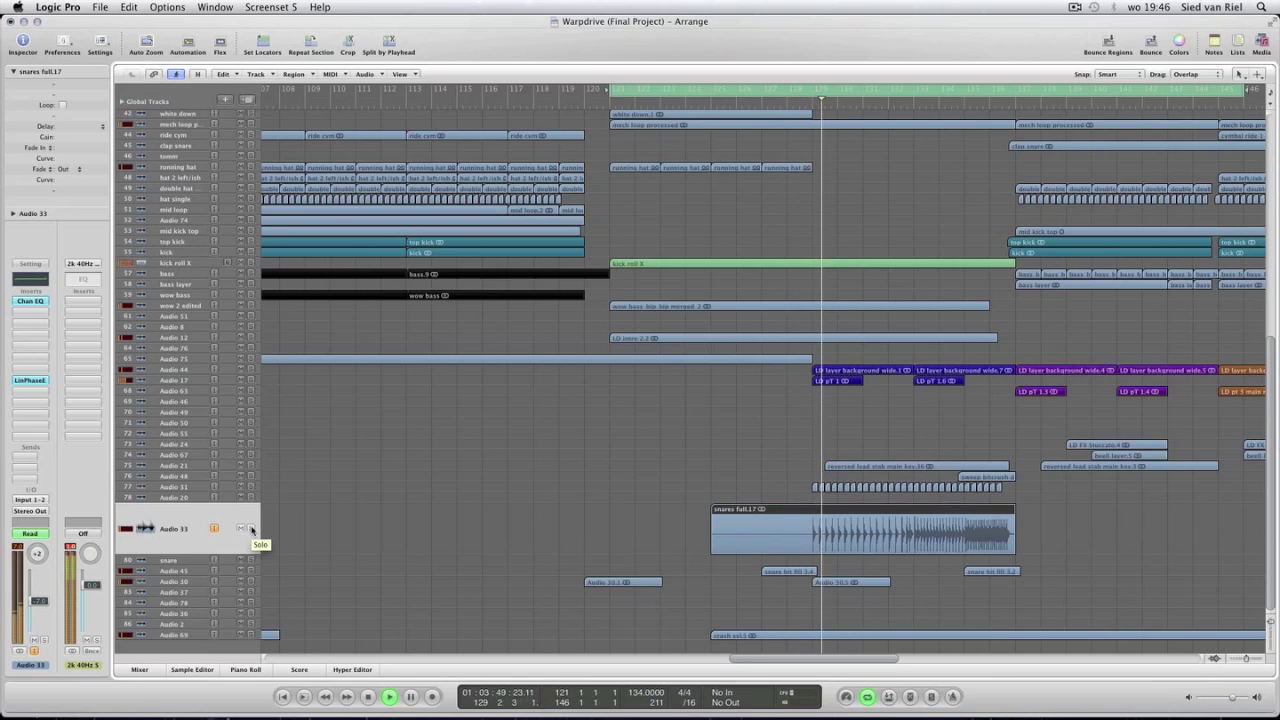
left_click(252, 529)
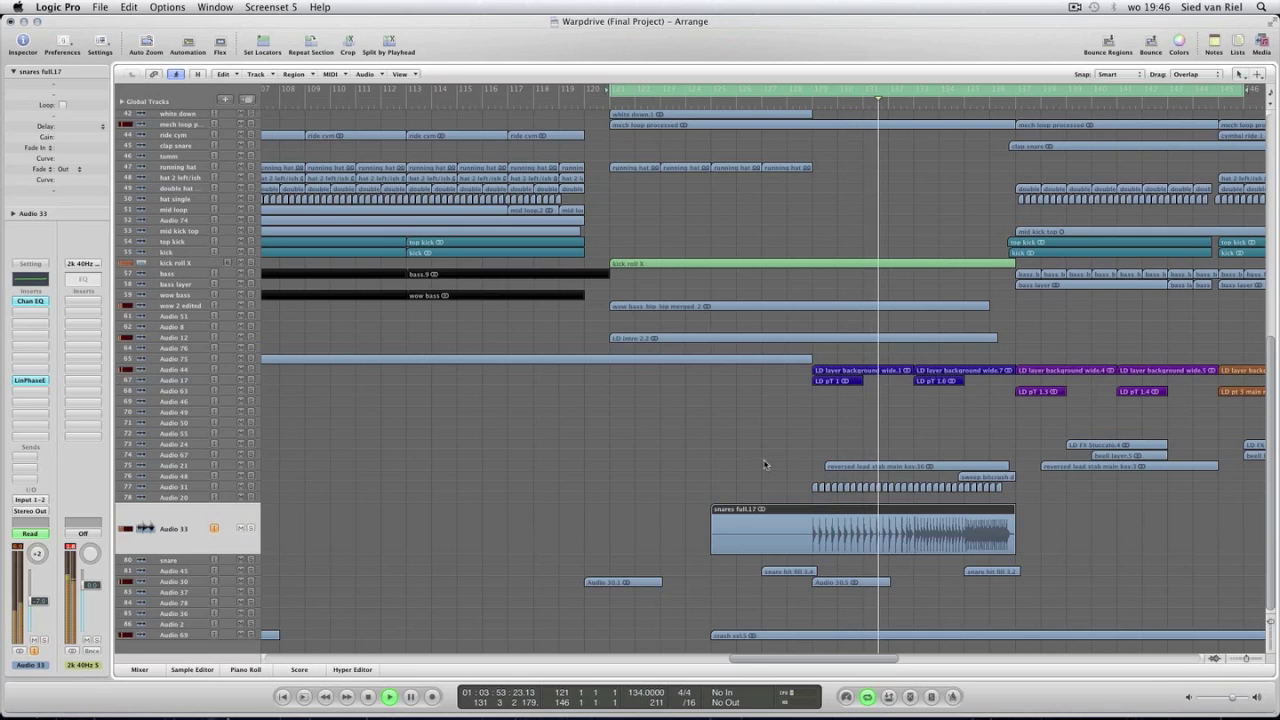
Select the Audio 44 track with the LD layer background wide regions, and extend the cycle range to end at bar 161.
scroll(765, 467, "up", 6)
key("ctrl+Left")
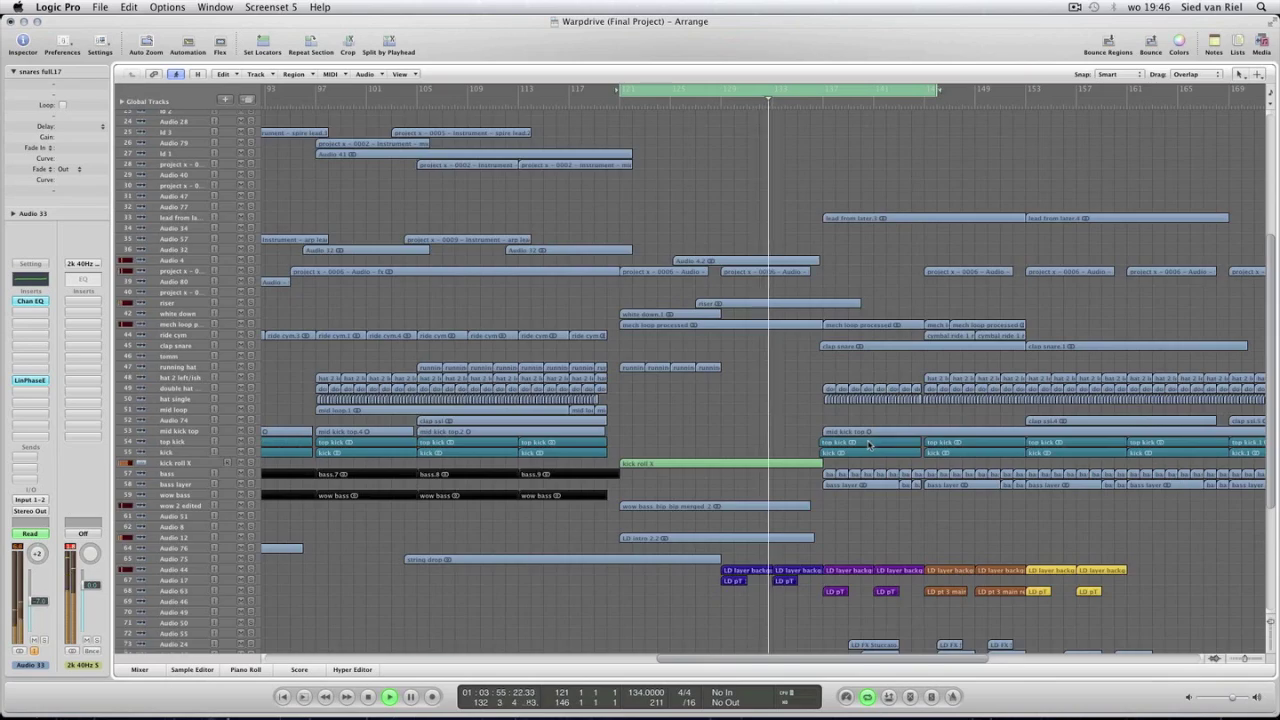
scroll(868, 445, "up", 7)
scroll(868, 445, "down", 11)
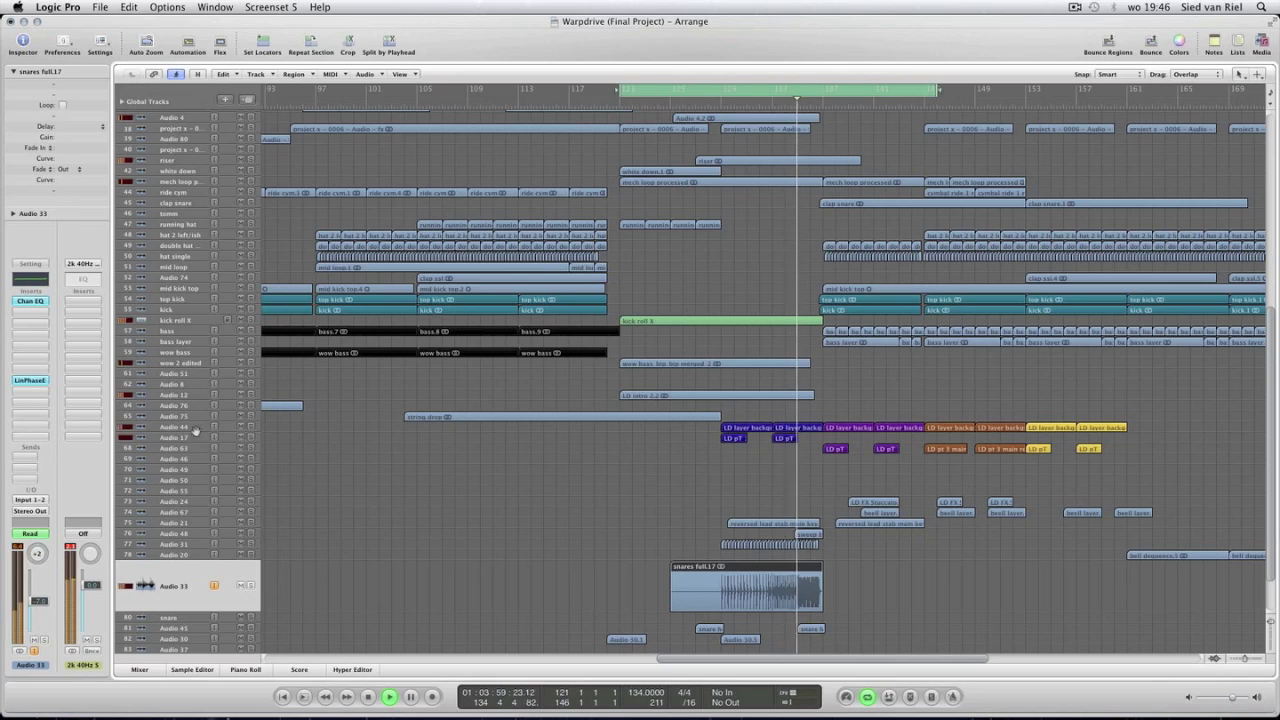
left_click(196, 430)
key("super+Right")
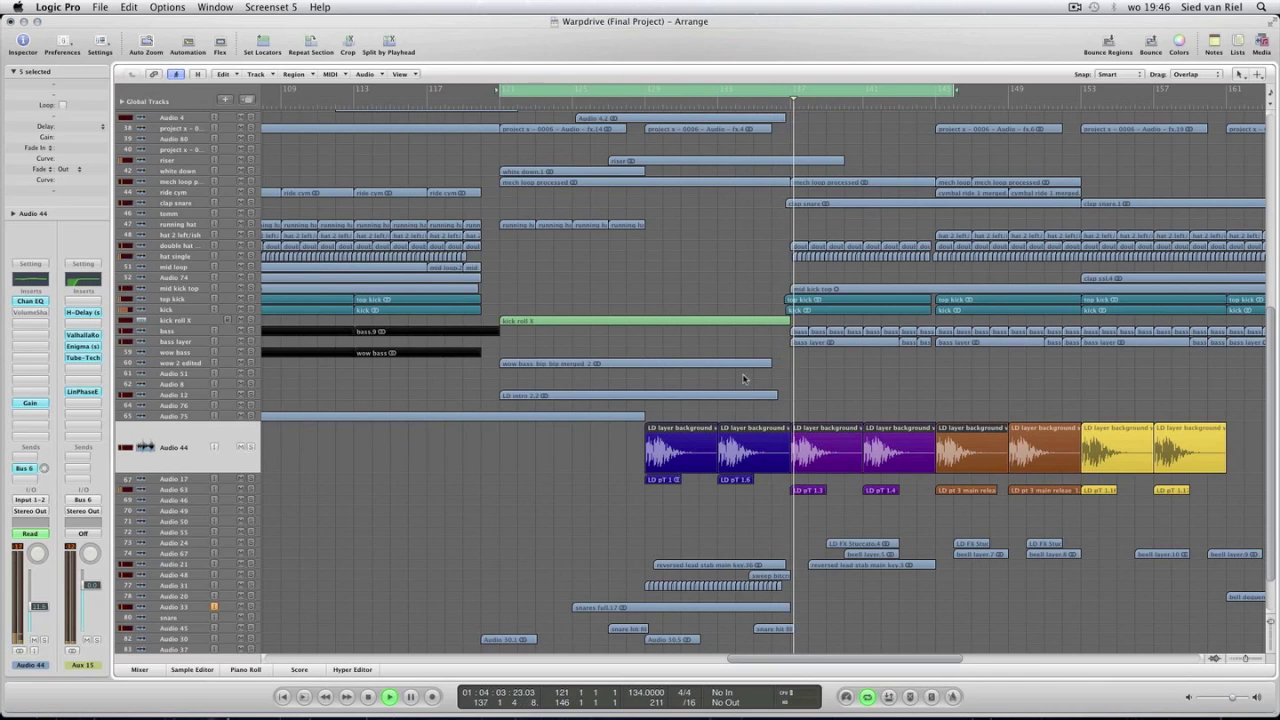
key("super+Left")
left_click_drag(871, 90, 1062, 90)
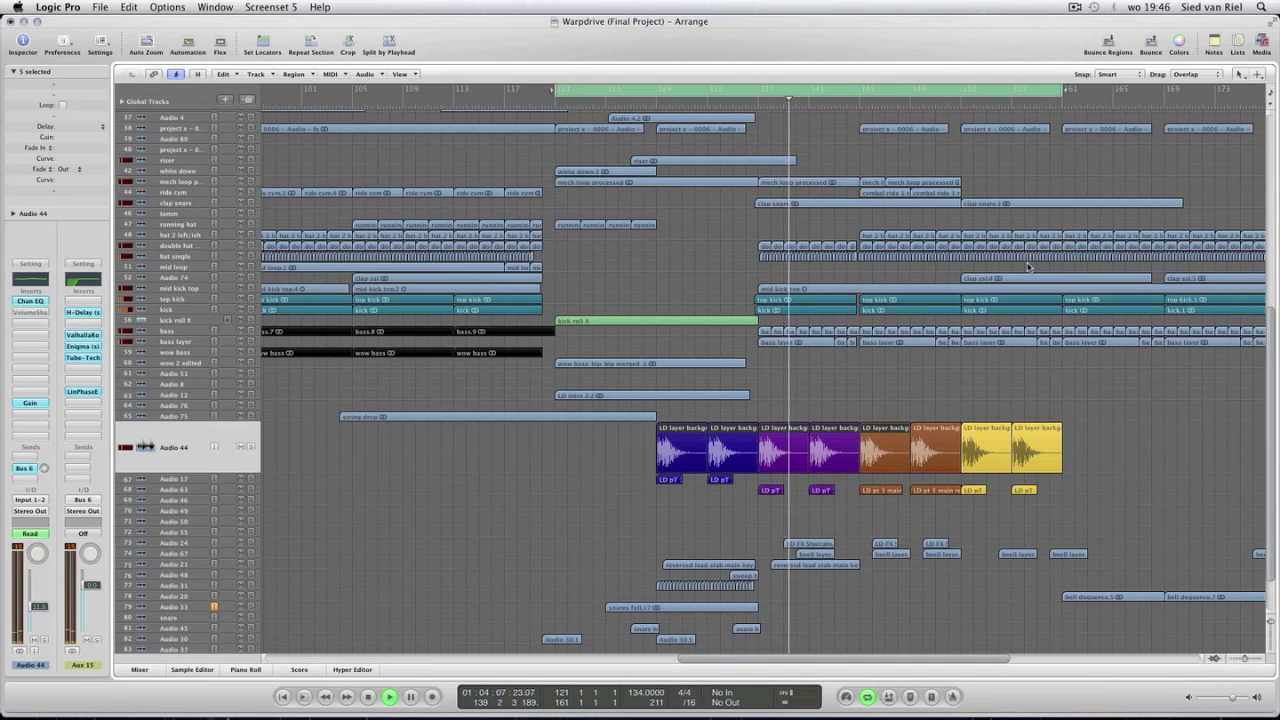
Audition the lead from later track in solo with its volume and filter automation shown, and return to the full mix.
scroll(1027, 266, "down", 3)
scroll(726, 234, "up", 15)
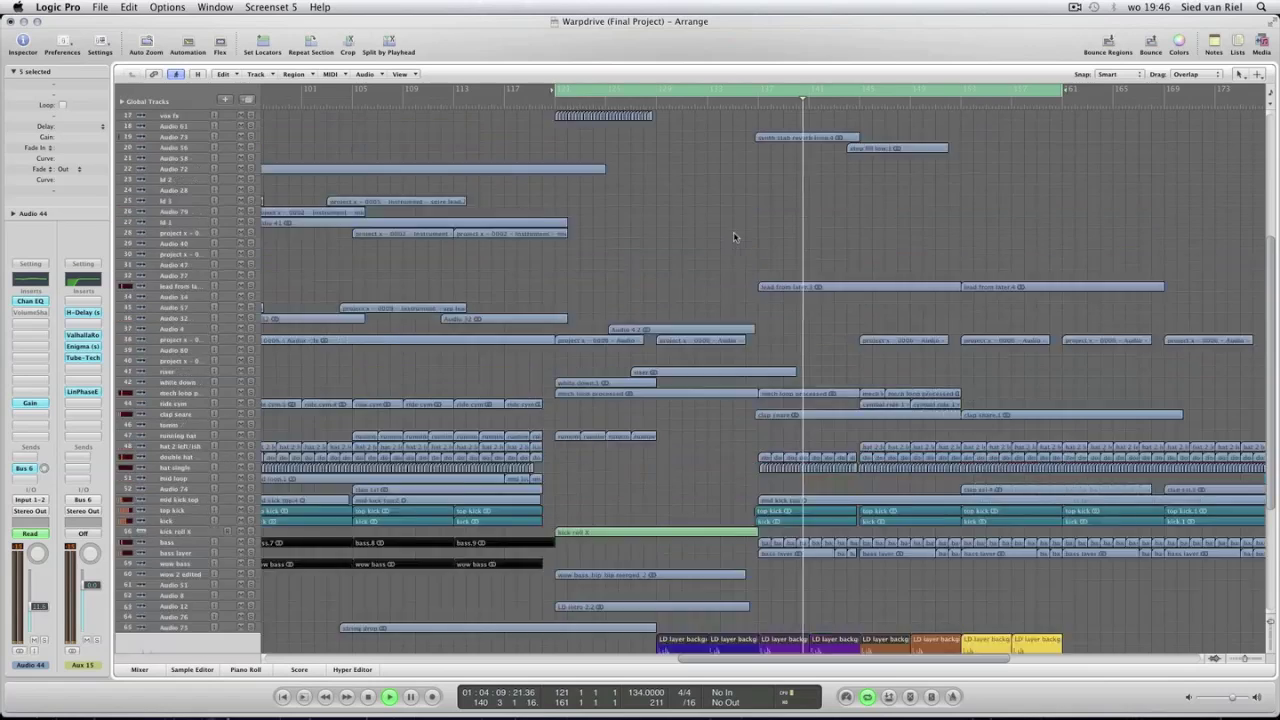
left_click(214, 356)
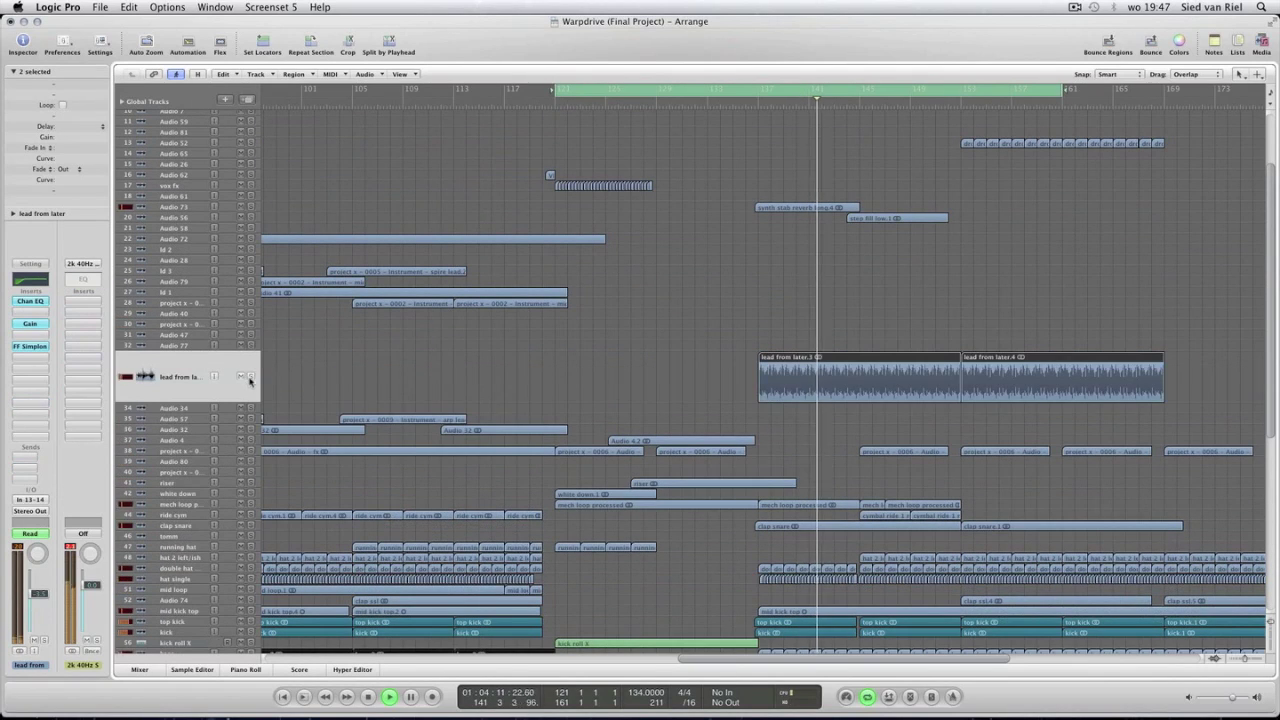
left_click(250, 377)
left_click(123, 397)
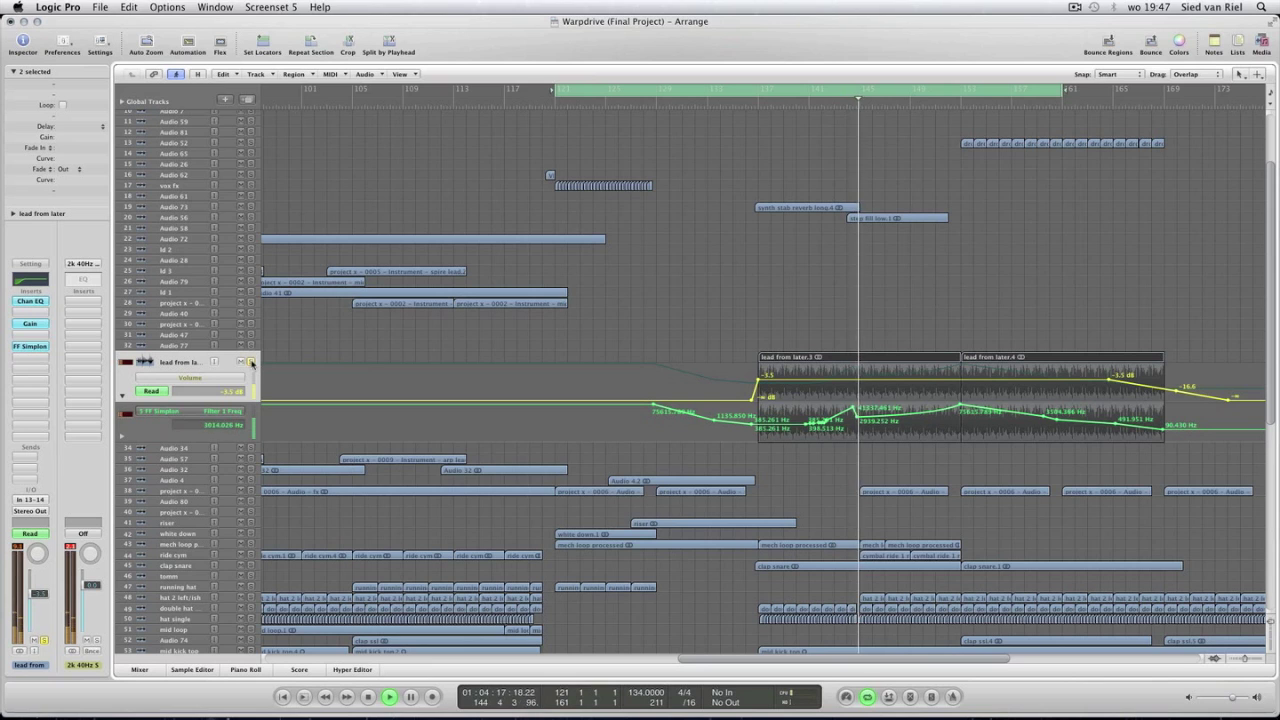
key("super+Left")
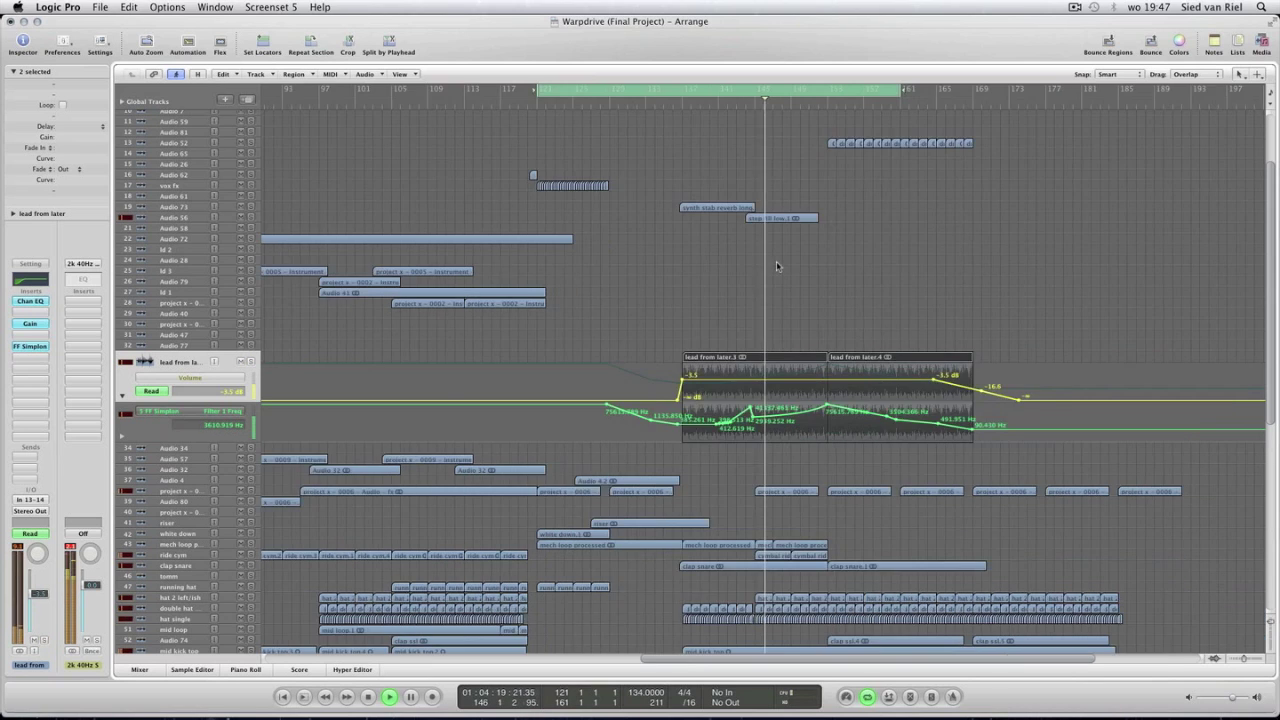
key("super+Left")
Audition the Audio 44, Audio 17 and Audio 63 lead layers together in solo, followed by Audio 24 and Audio 67.
scroll(784, 330, "down", 10)
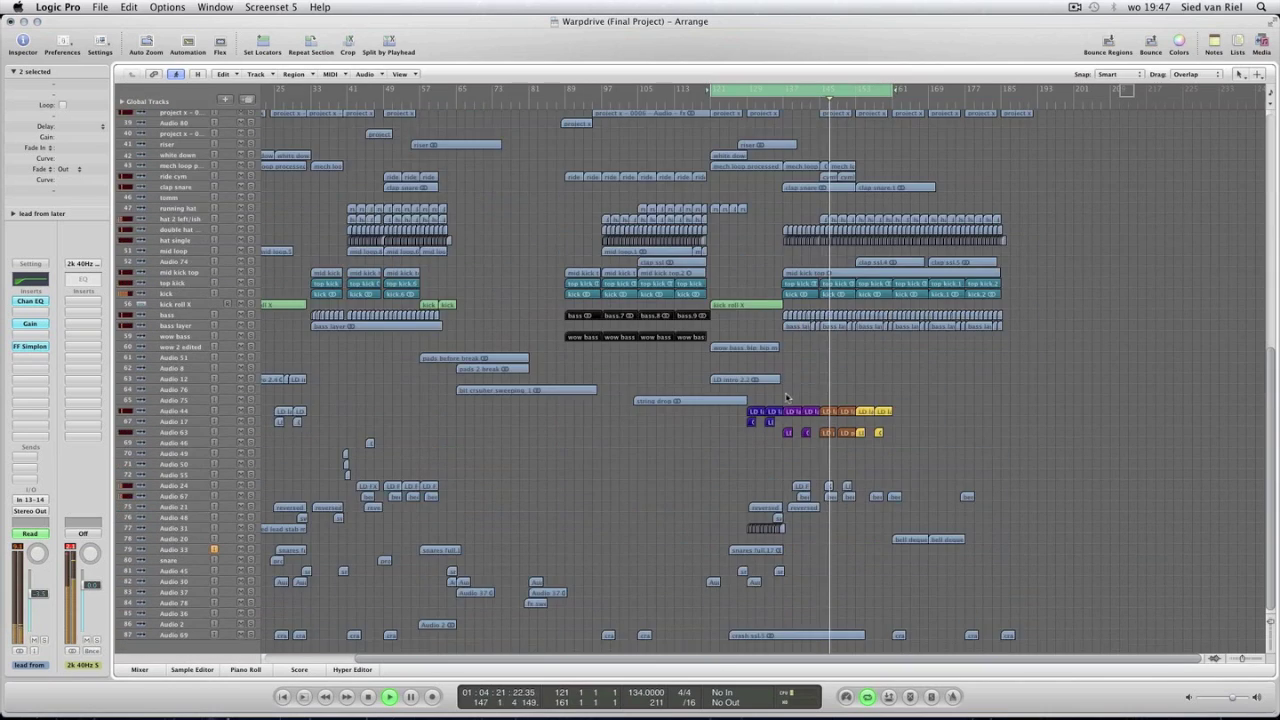
key("super+Right")
key("super+Right")
left_click(250, 433)
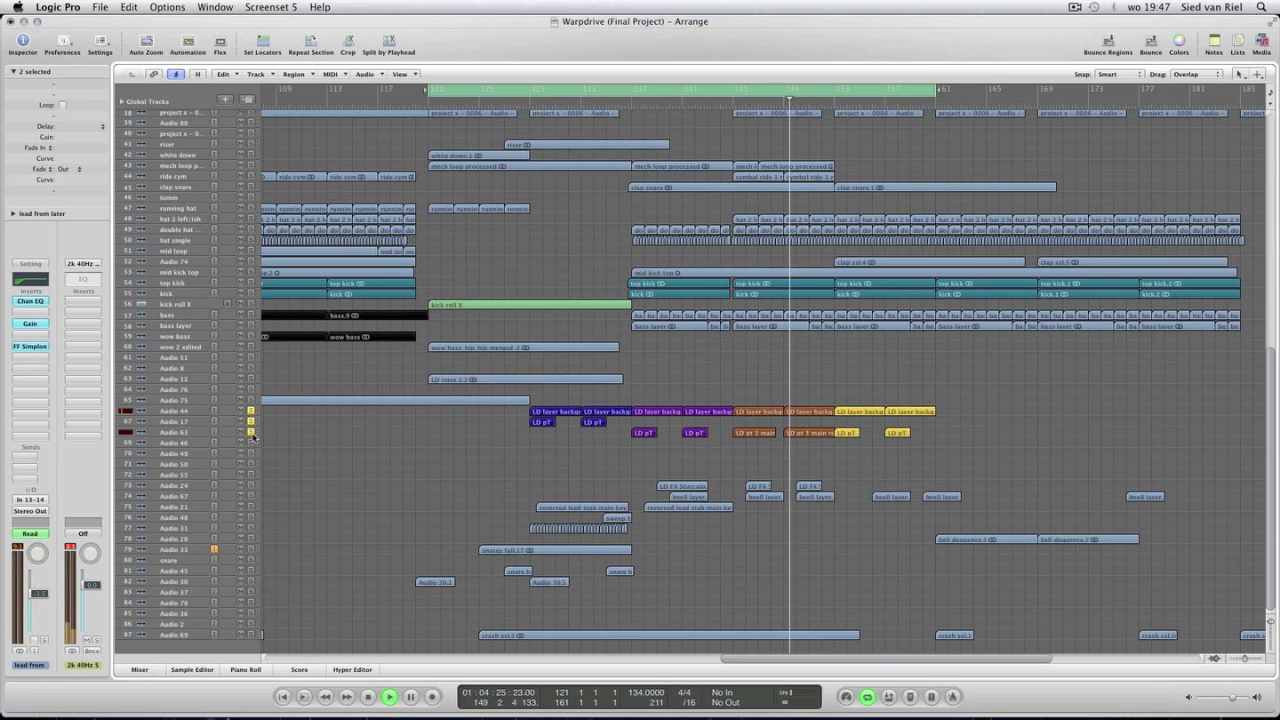
left_click(251, 475)
left_click_drag(251, 486, 252, 497)
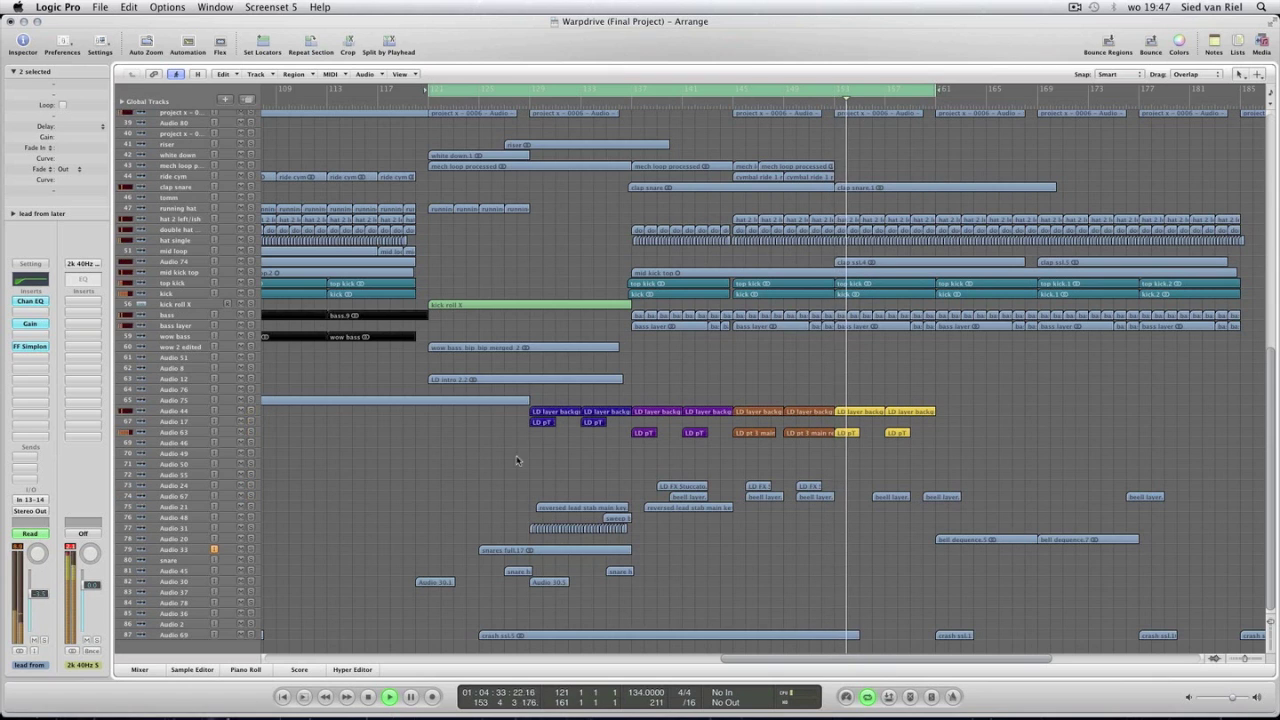
Select the Audio 20 bell sequence track, extend the cycle range to end at bar 167, and play into that section.
left_click(205, 539)
scroll(583, 522, "down", 6)
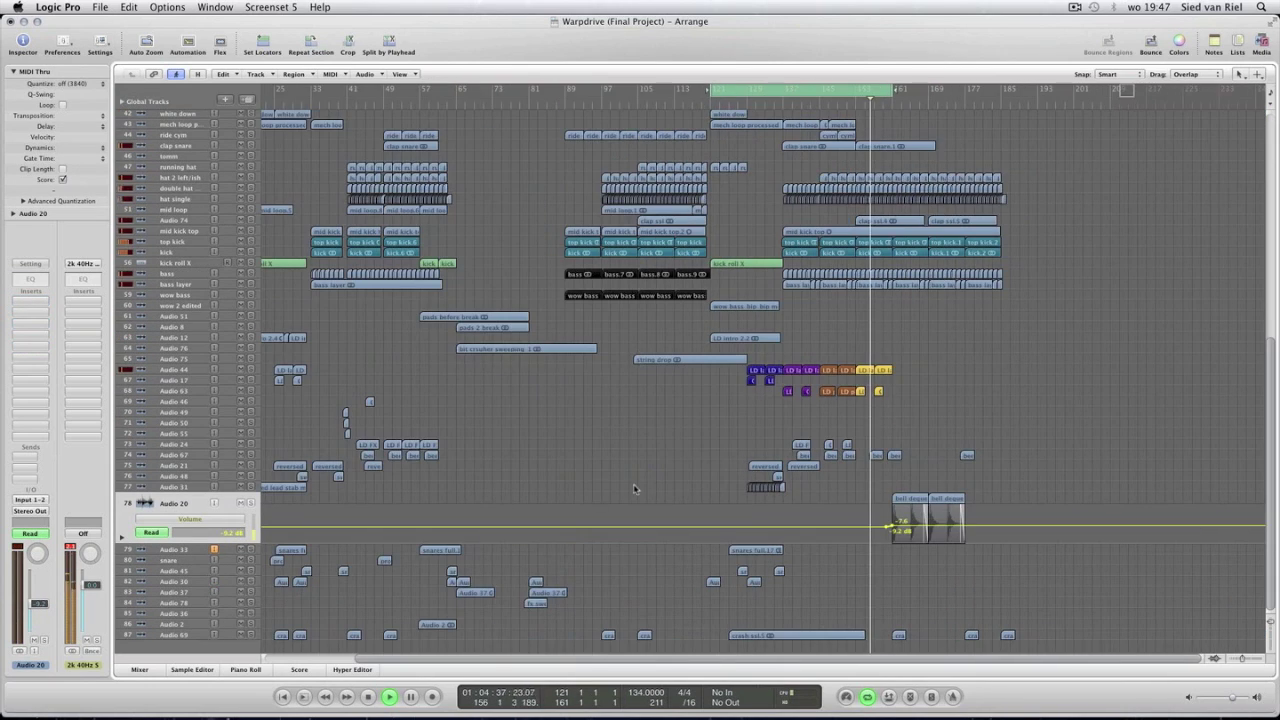
scroll(900, 455, "up", 5)
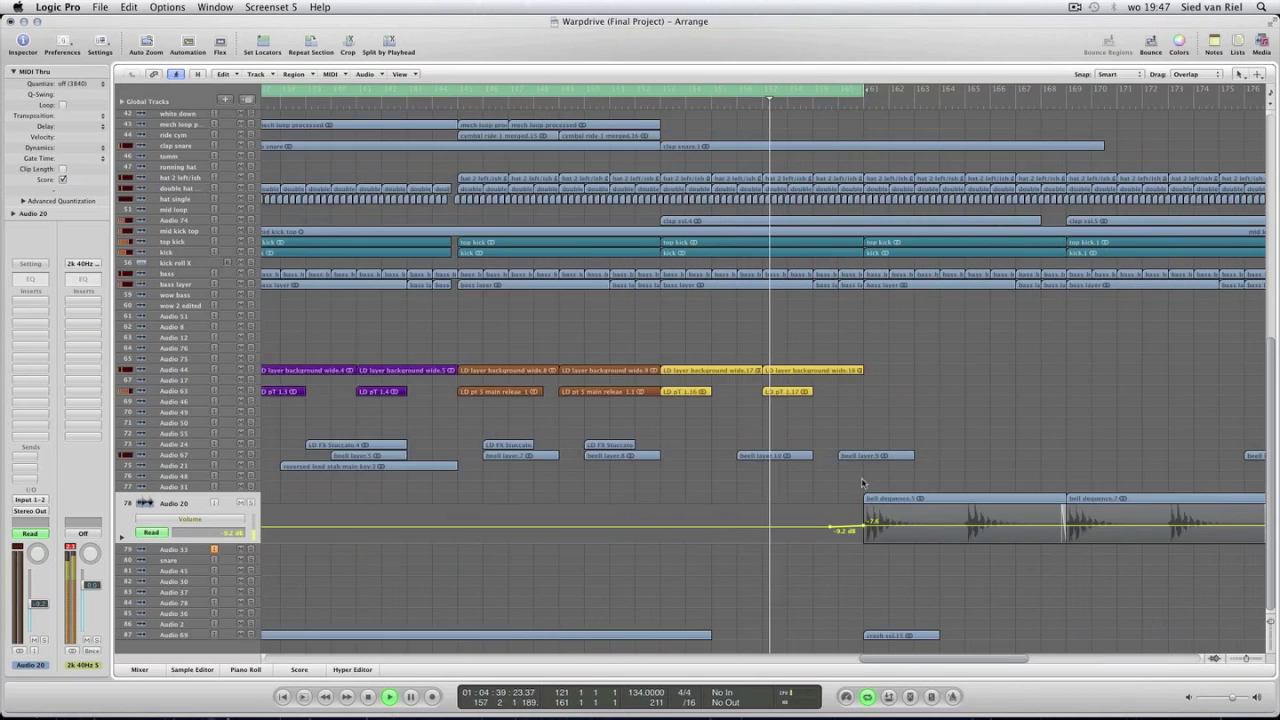
left_click_drag(1128, 90, 1237, 98)
key("ctrl+Left")
left_click(785, 105)
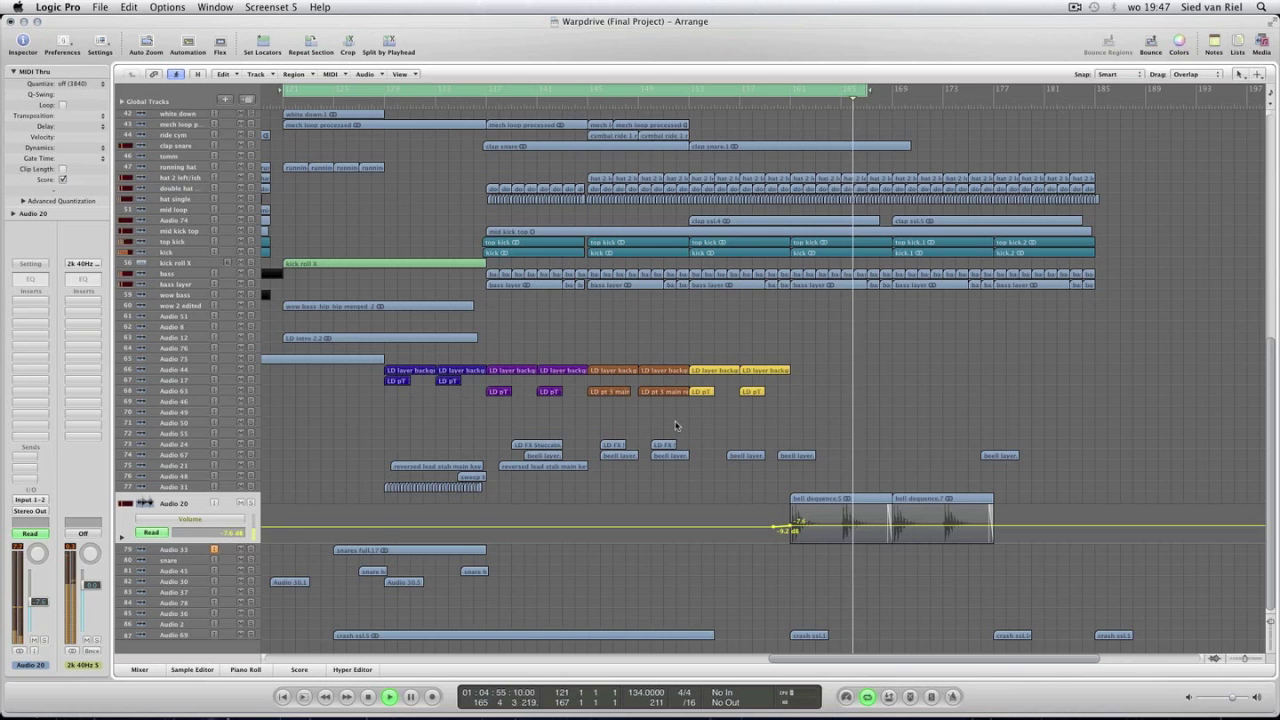
Stop playback and set the cycle range across the whole arrangement, ending at bar 192, with the playhead at the start.
key("space")
key("super+Left")
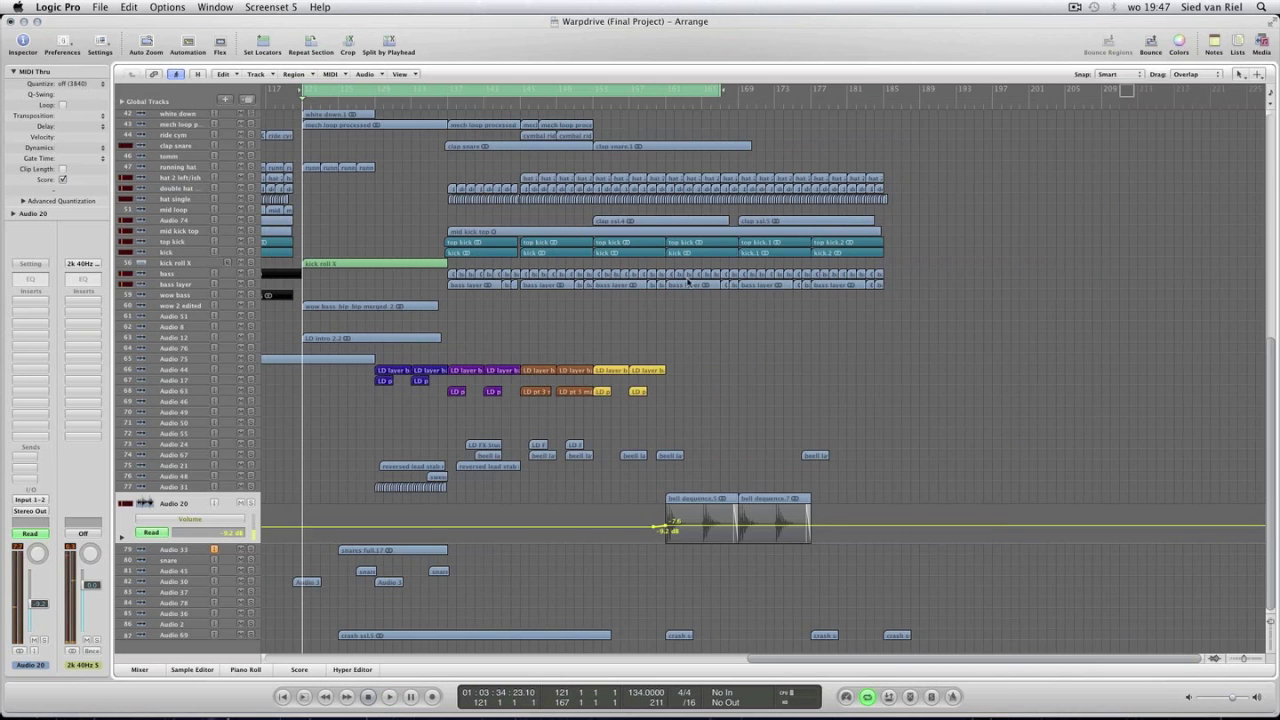
scroll(247, 263, "up", 5)
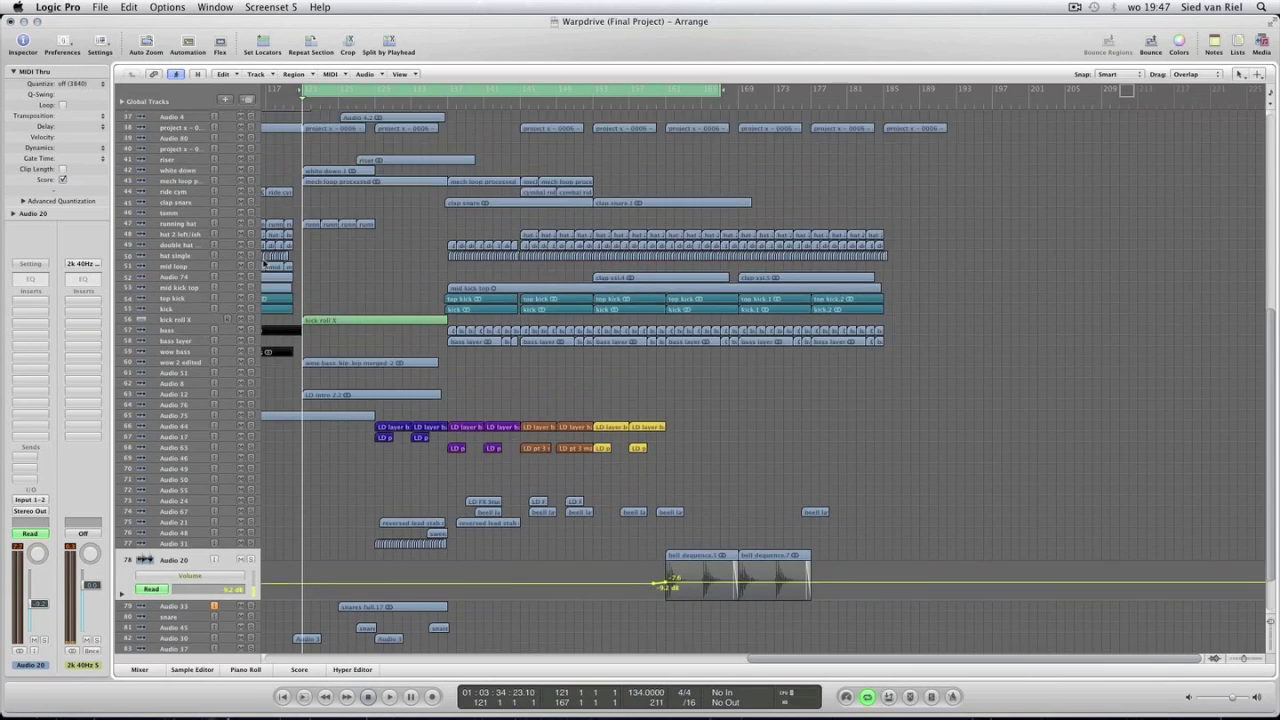
key("super+Left")
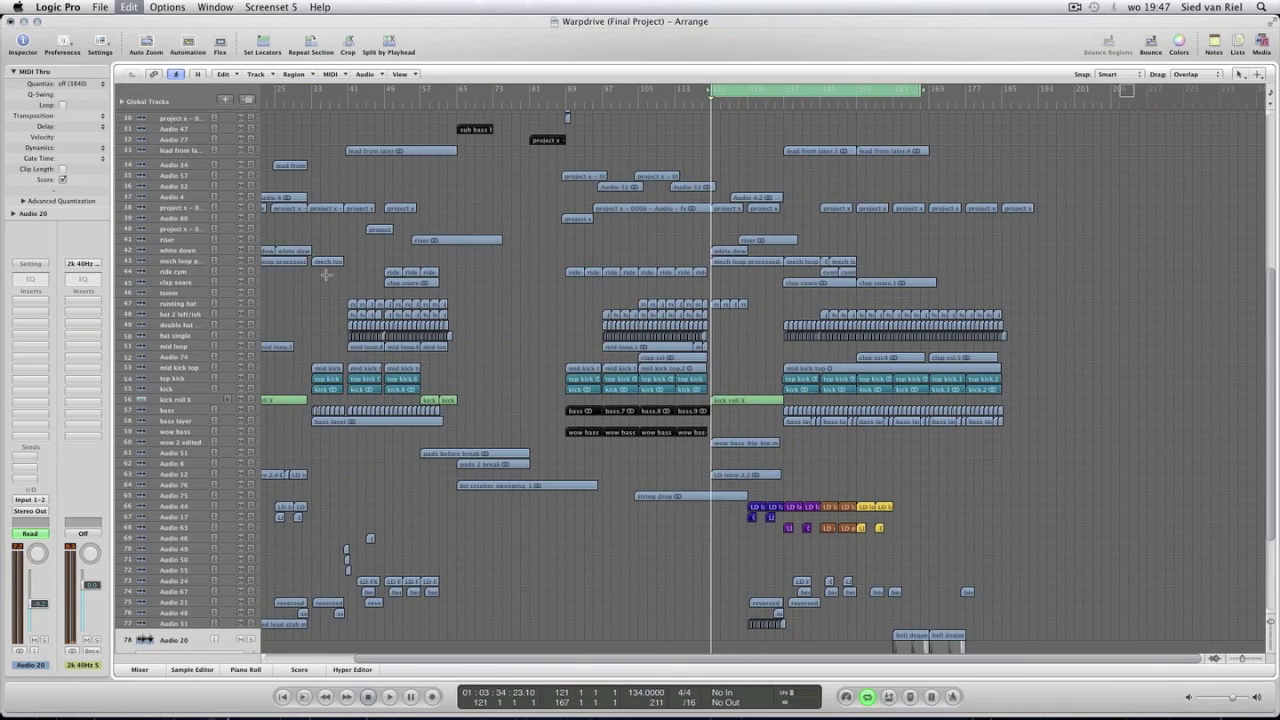
key("ctrl+equal")
key("Return")
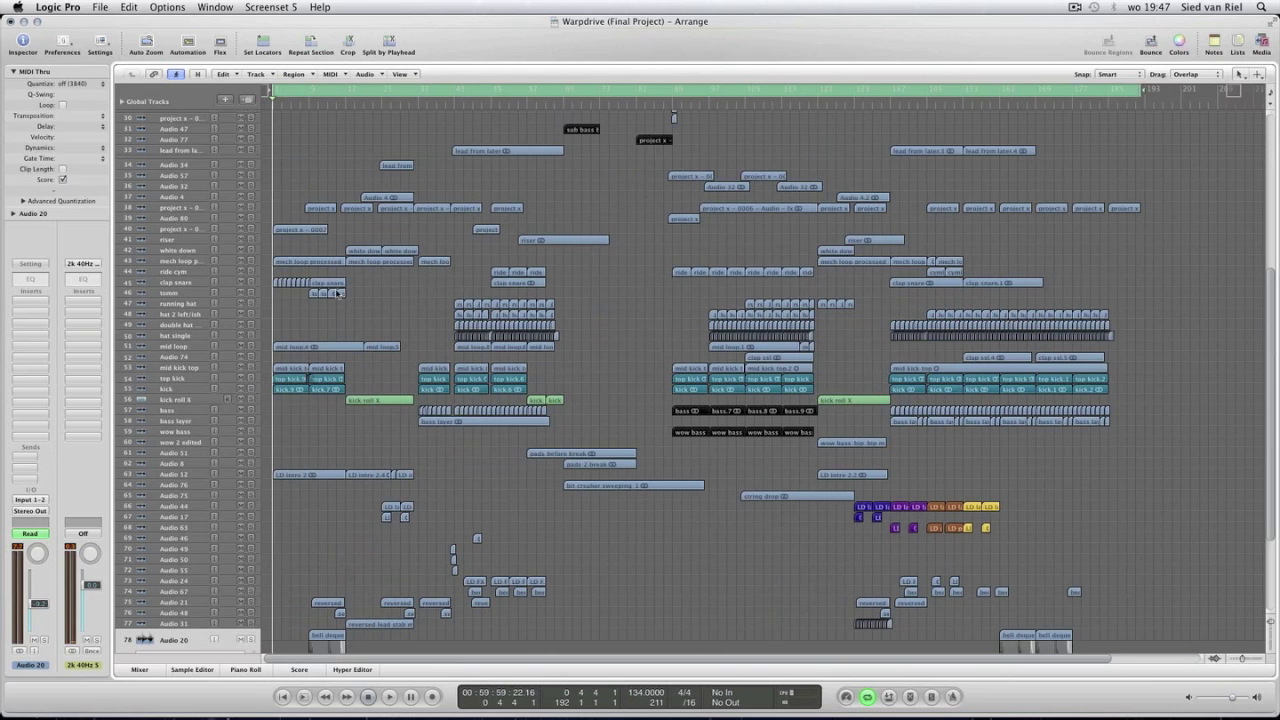
Select the wow bass track and audition it in the mix with the cycle range set to its four regions.
scroll(300, 320, "down", 4)
left_click(180, 315)
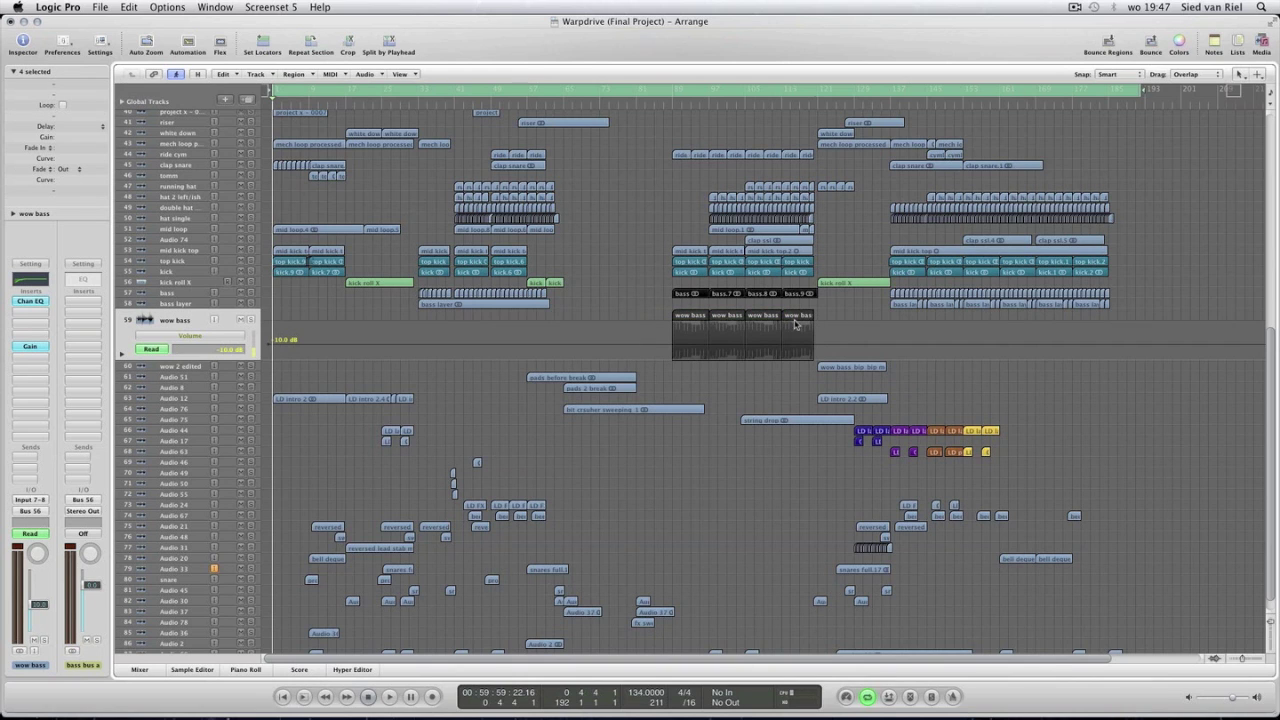
key("u")
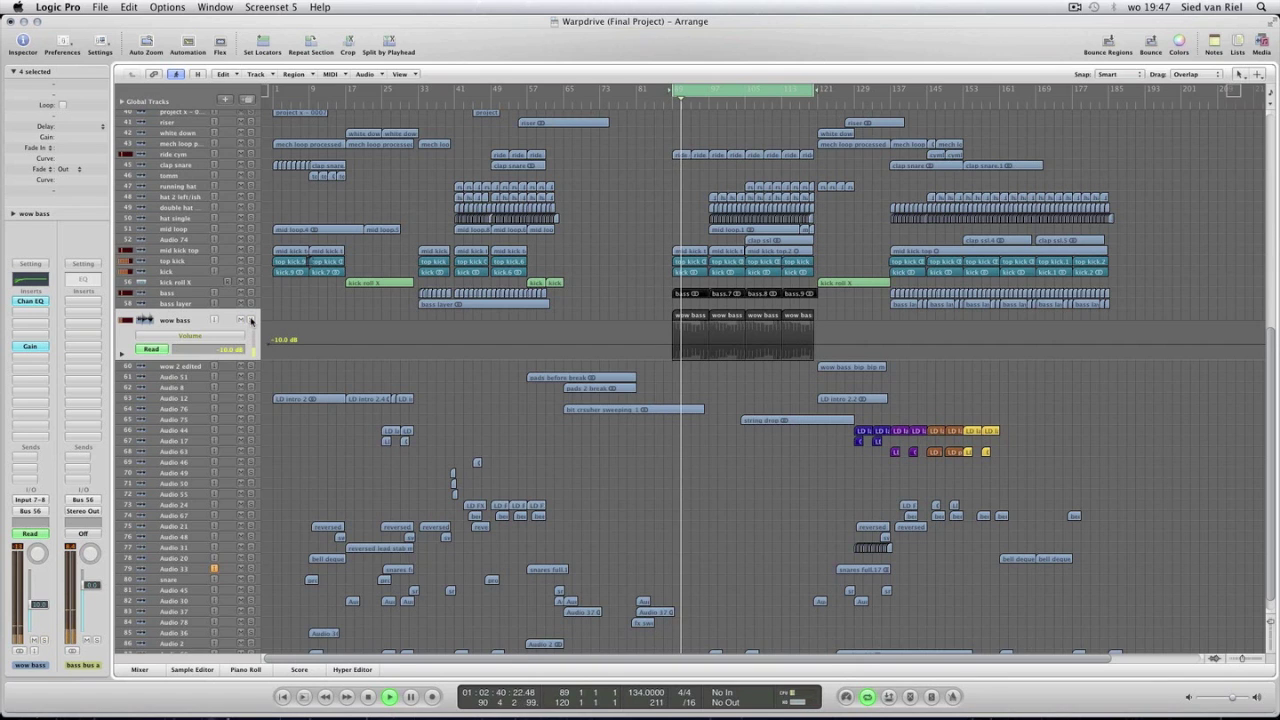
Set the cycle range around all regions of the arrangement, stop playback, and hide the track automation.
key("super+a")
key("u")
key("space")
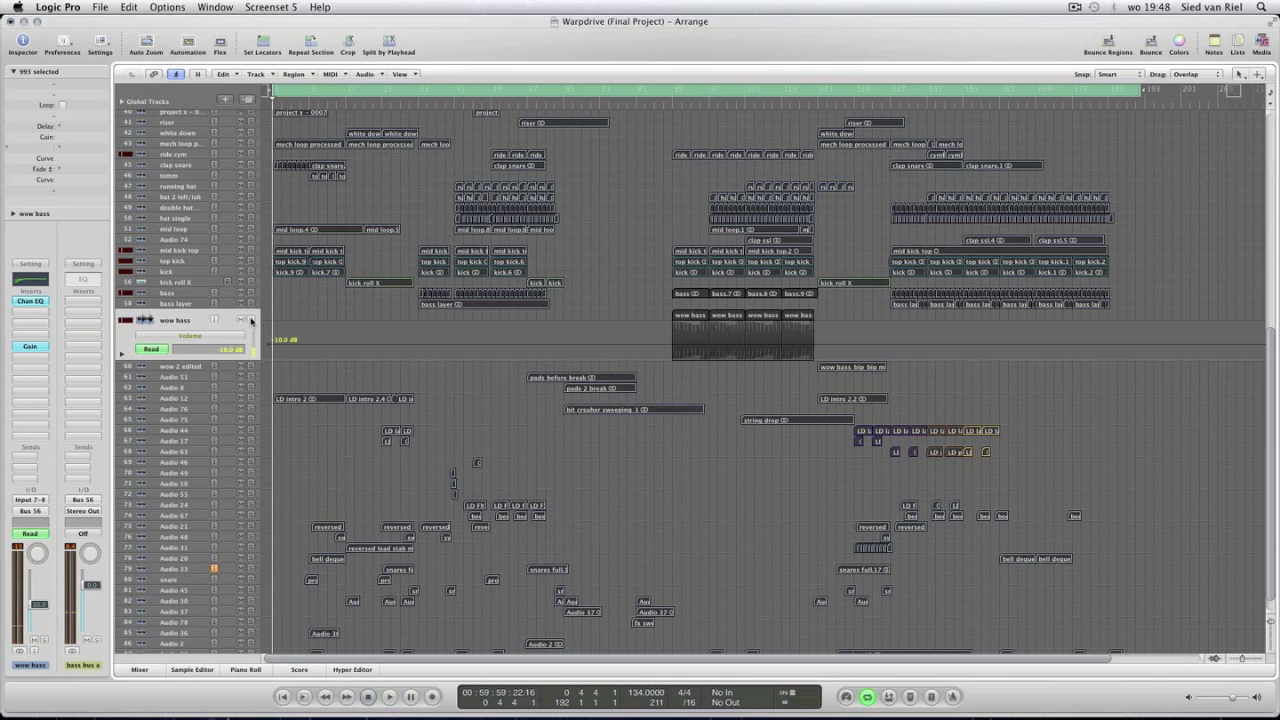
key("a")
Point out the wow bass regions, the wow 2 edited track with its region, and the LD intro 2.2 region.
left_click(310, 337)
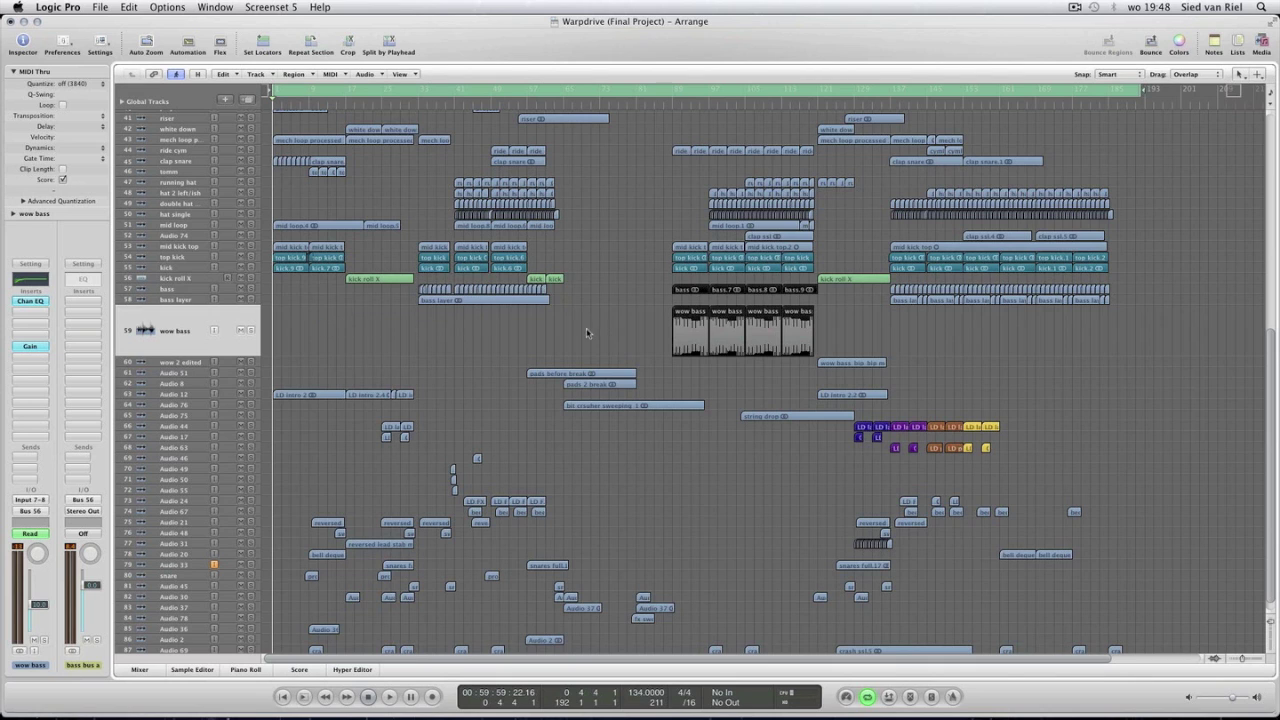
left_click_drag(660, 327, 817, 327)
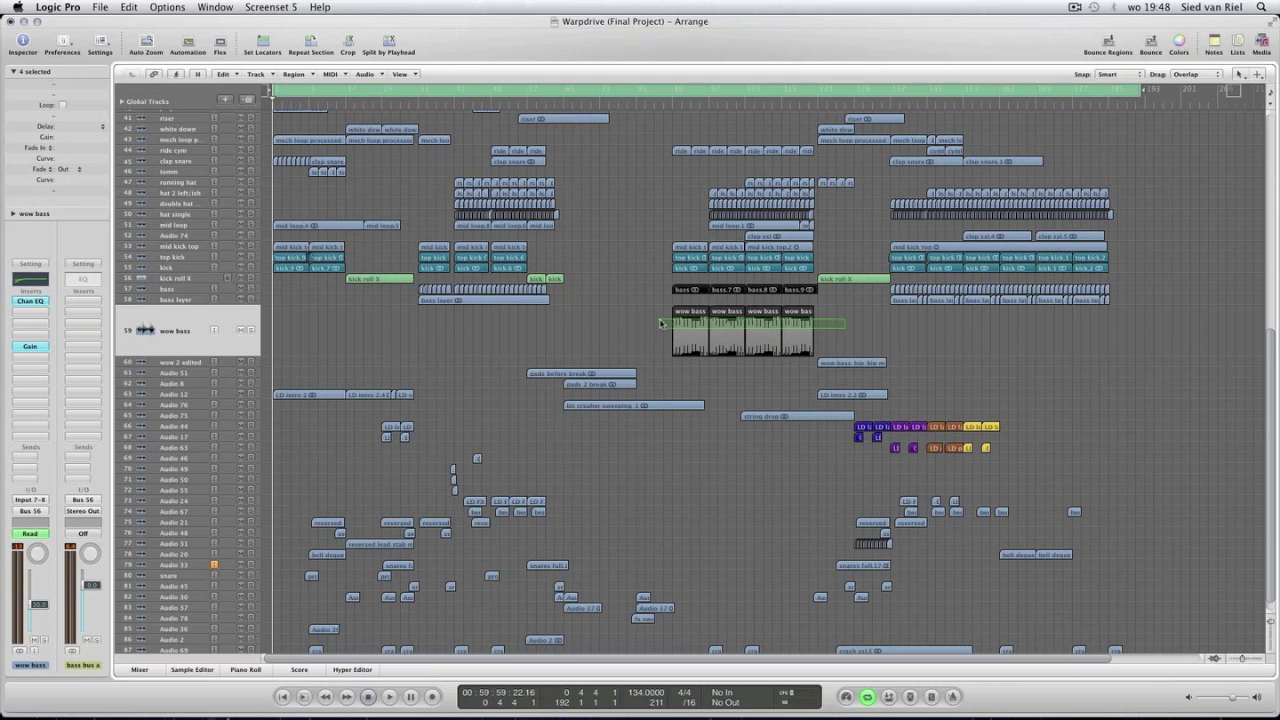
left_click(850, 362)
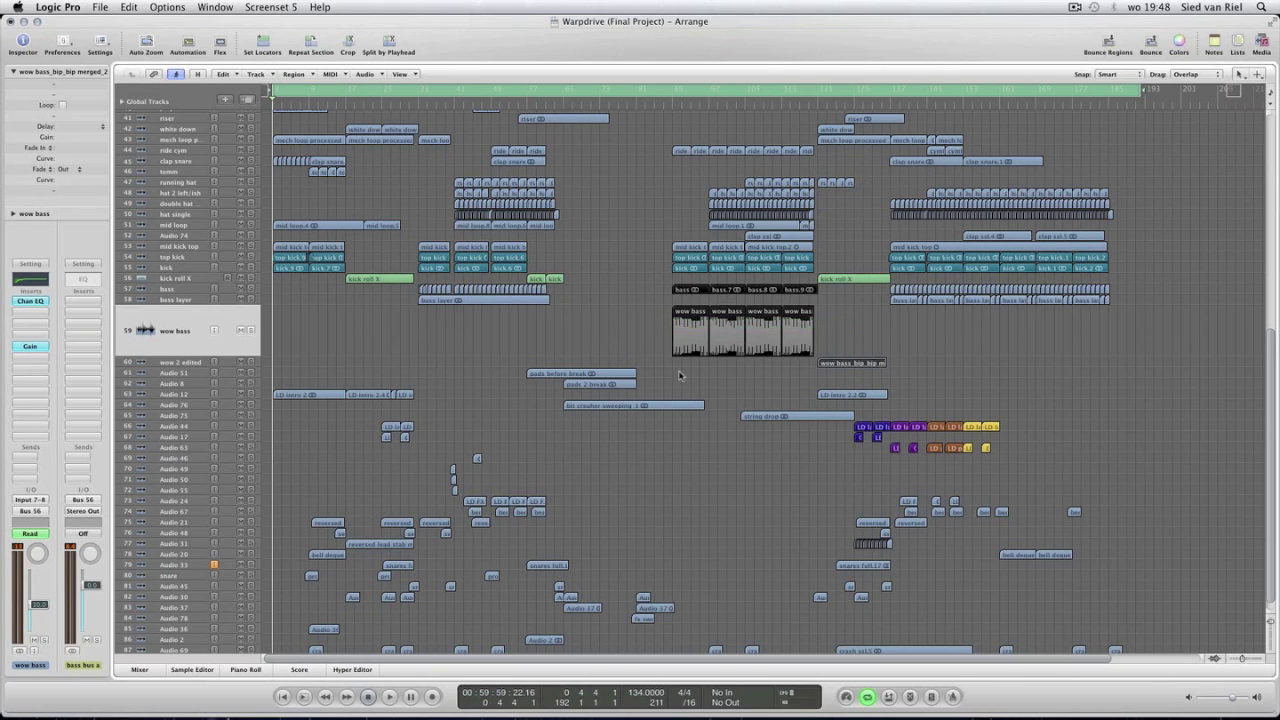
left_click(193, 364)
left_click(890, 357)
left_click(846, 396)
Play the opening bars of the full arrangement briefly and stop, leaving the playhead at the start.
scroll(395, 303, "up", 6)
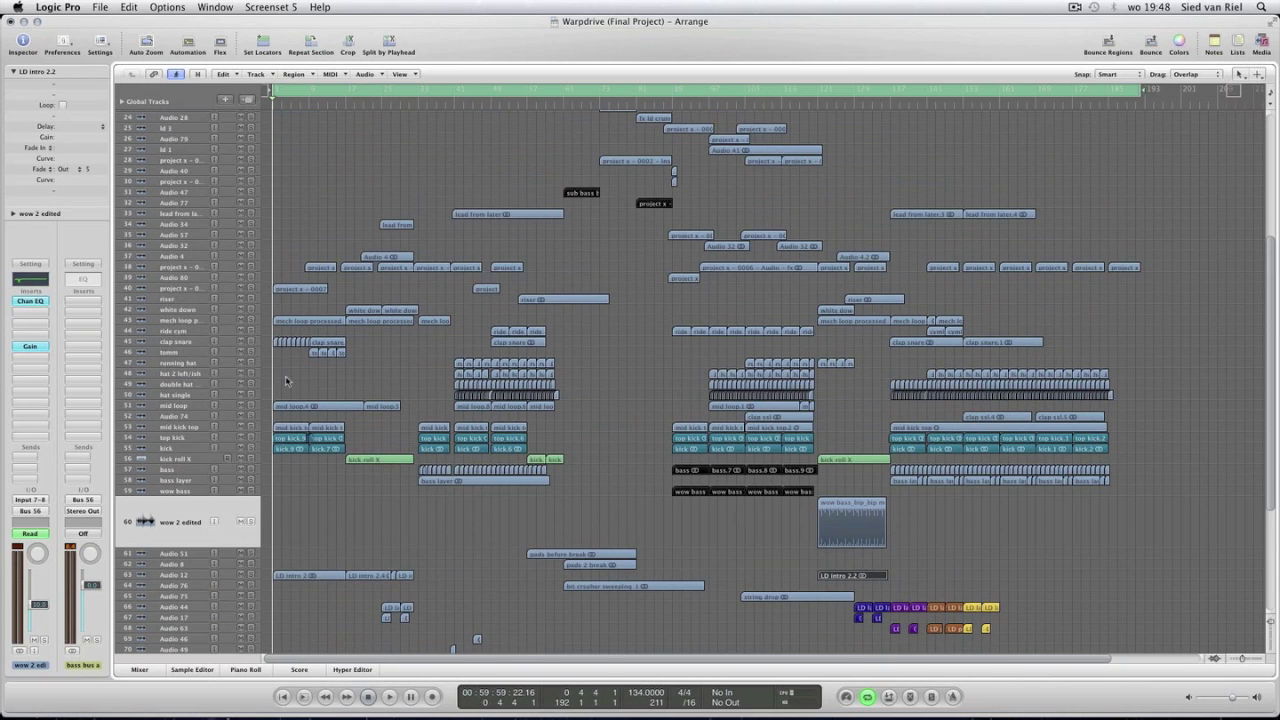
key("space")
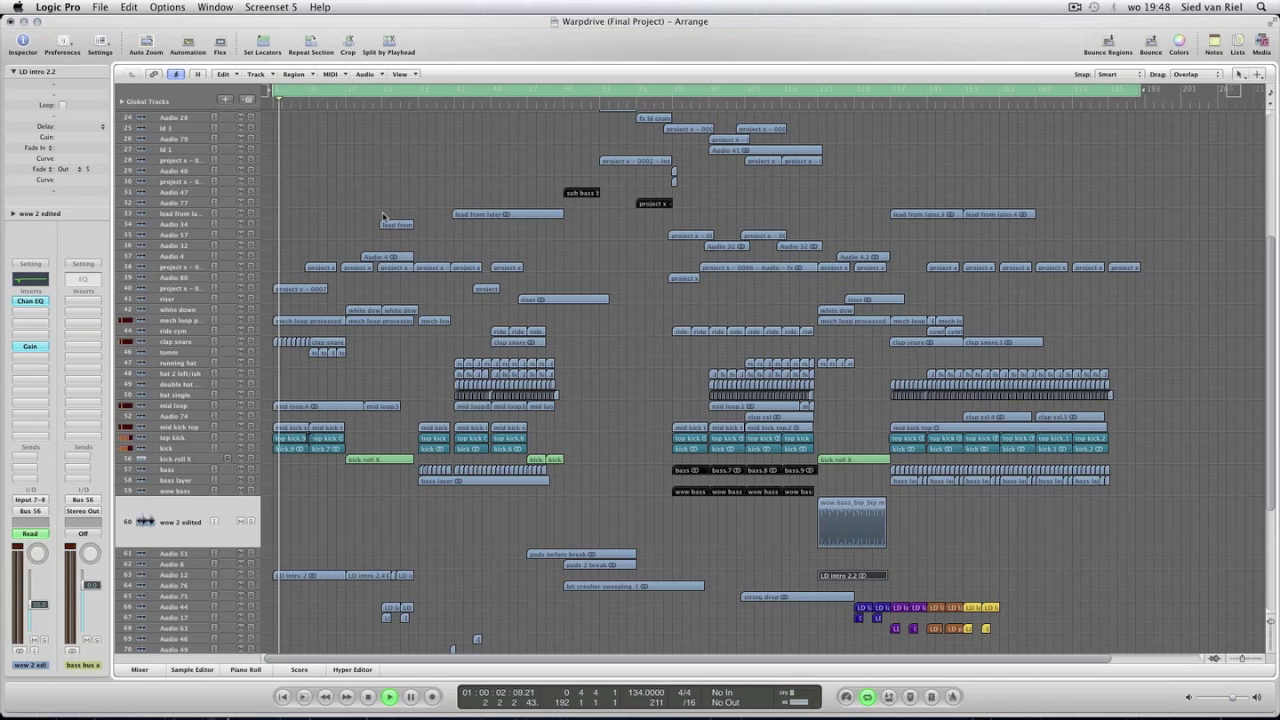
scroll(357, 241, "down", 1)
key("space")
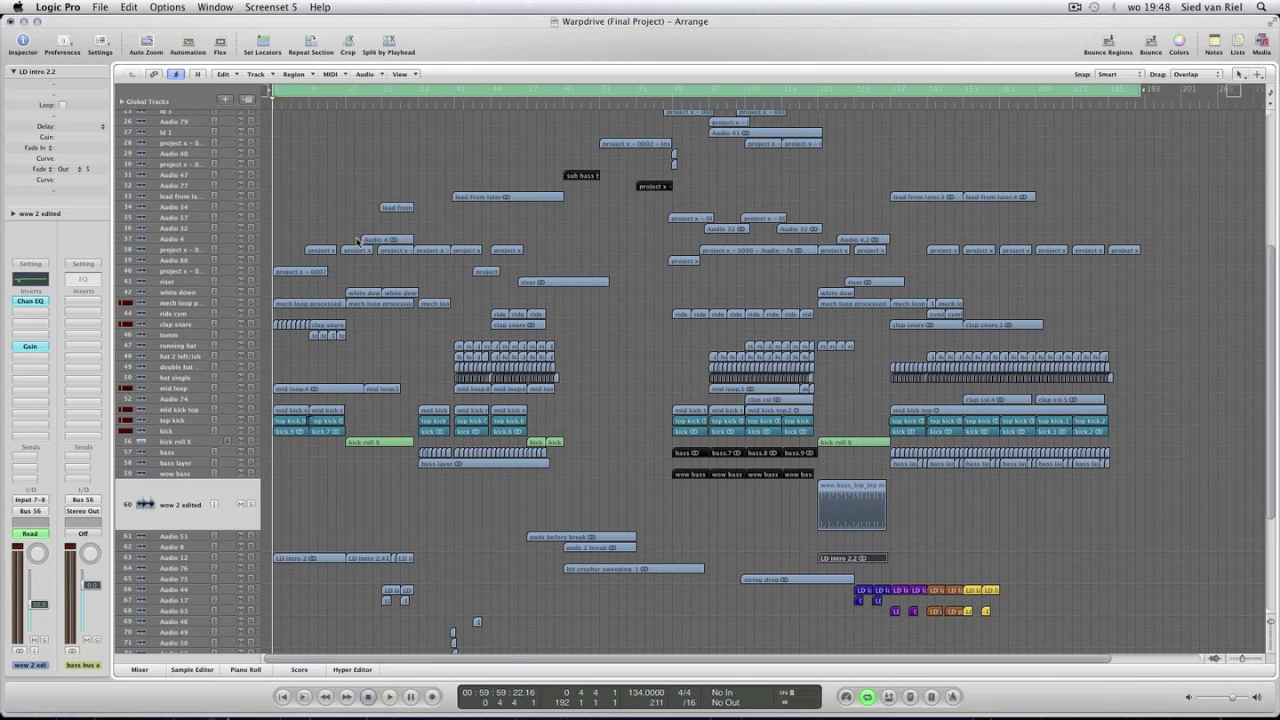
key("super+2")
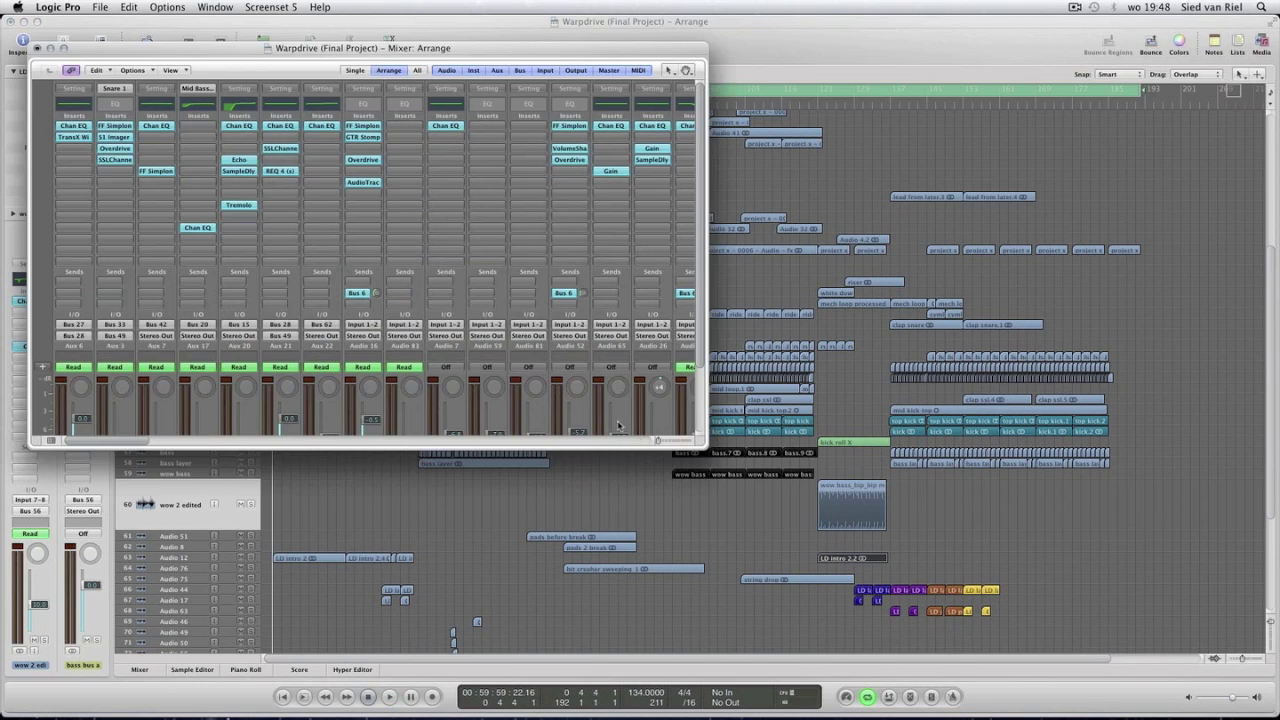
scroll(618, 425, "right", 10)
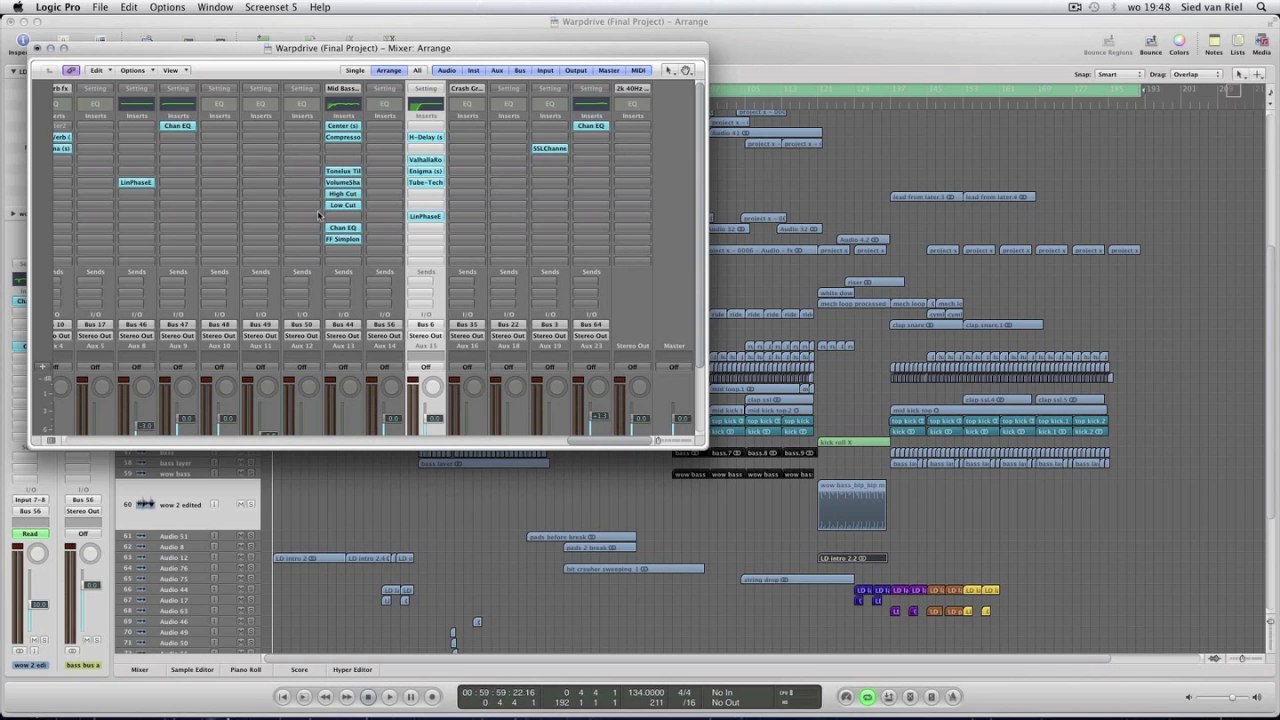
left_click_drag(273, 438, 130, 445)
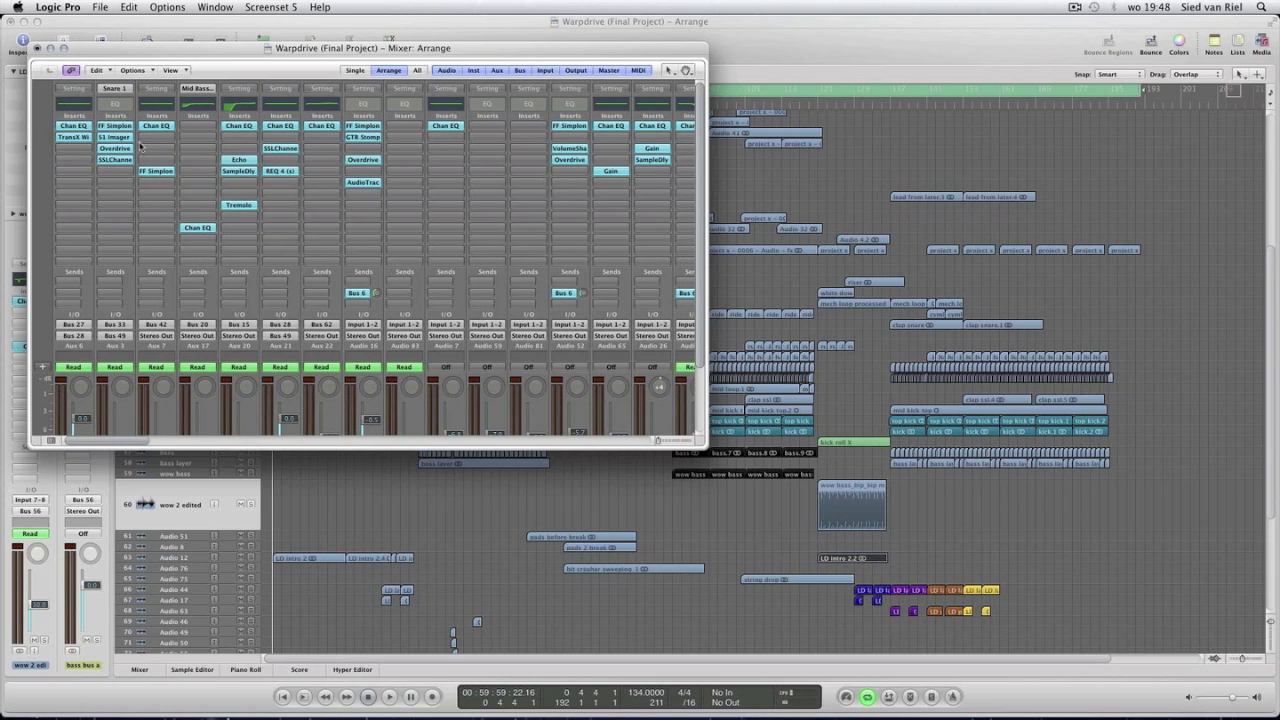
left_click(37, 48)
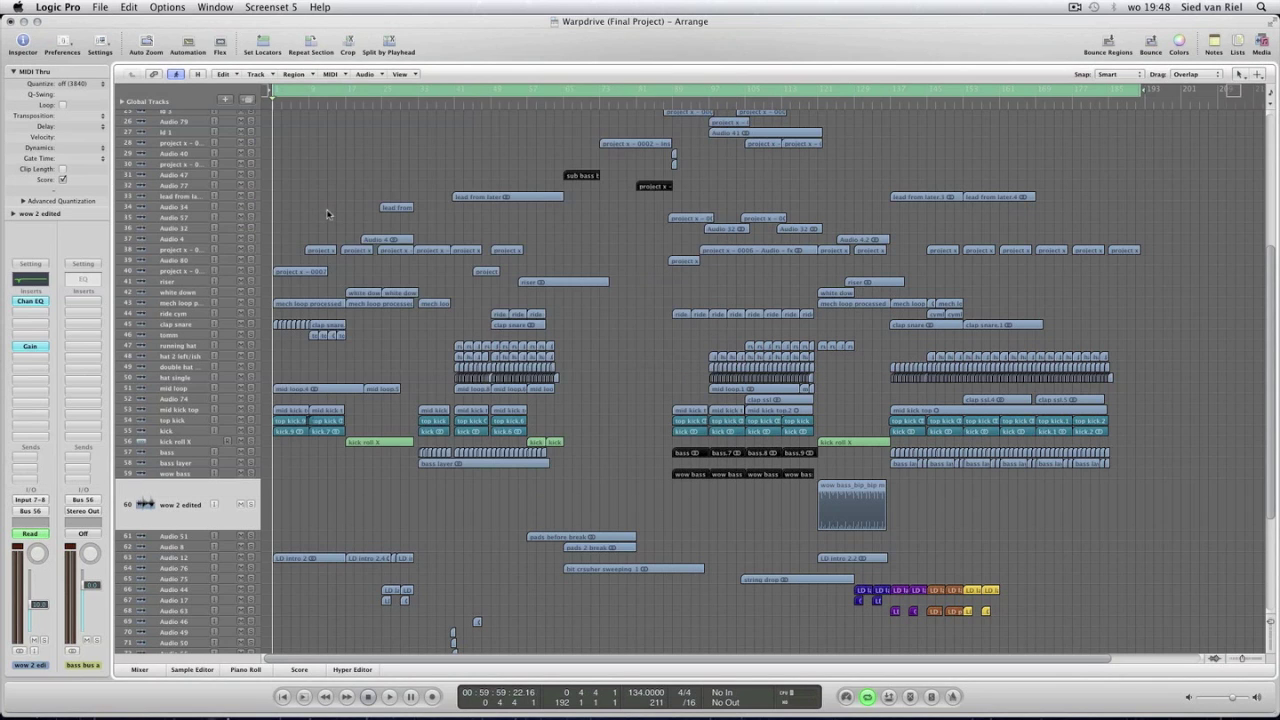
Solo the clap snare track with mech loop processed and ride cym, and play the intro from the start.
key("super+Right")
key("super+Right")
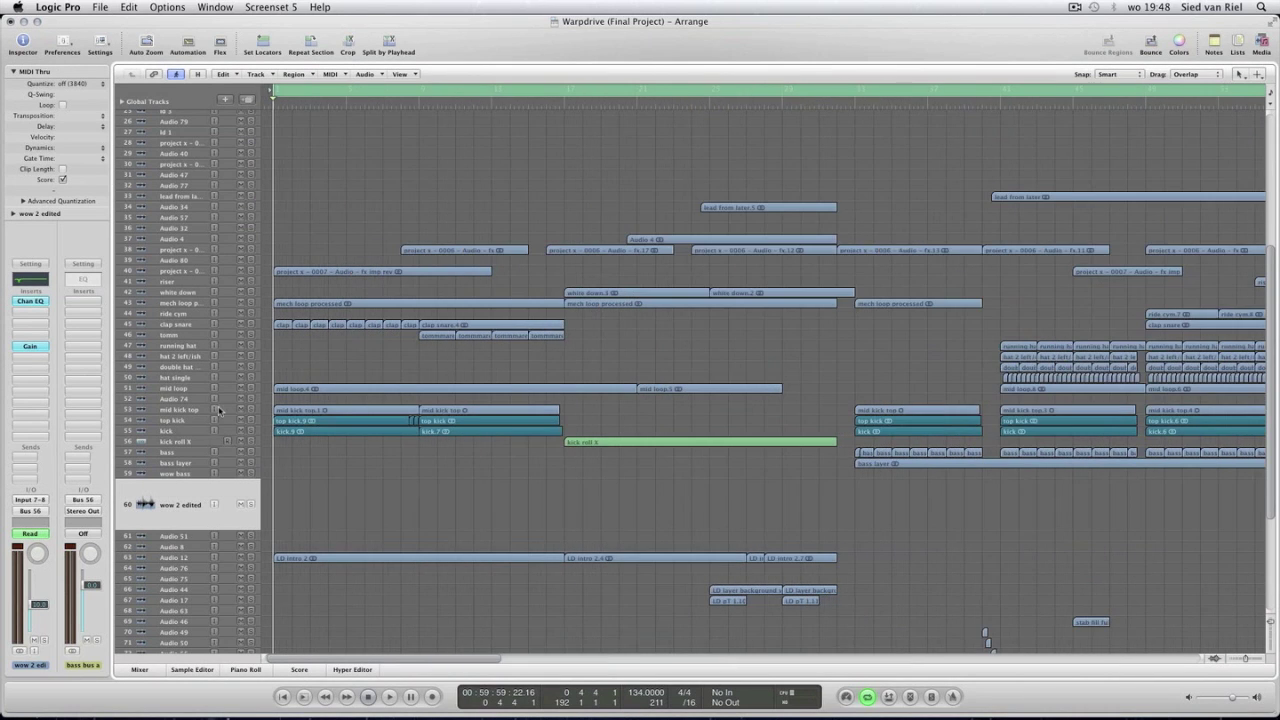
left_click(202, 324)
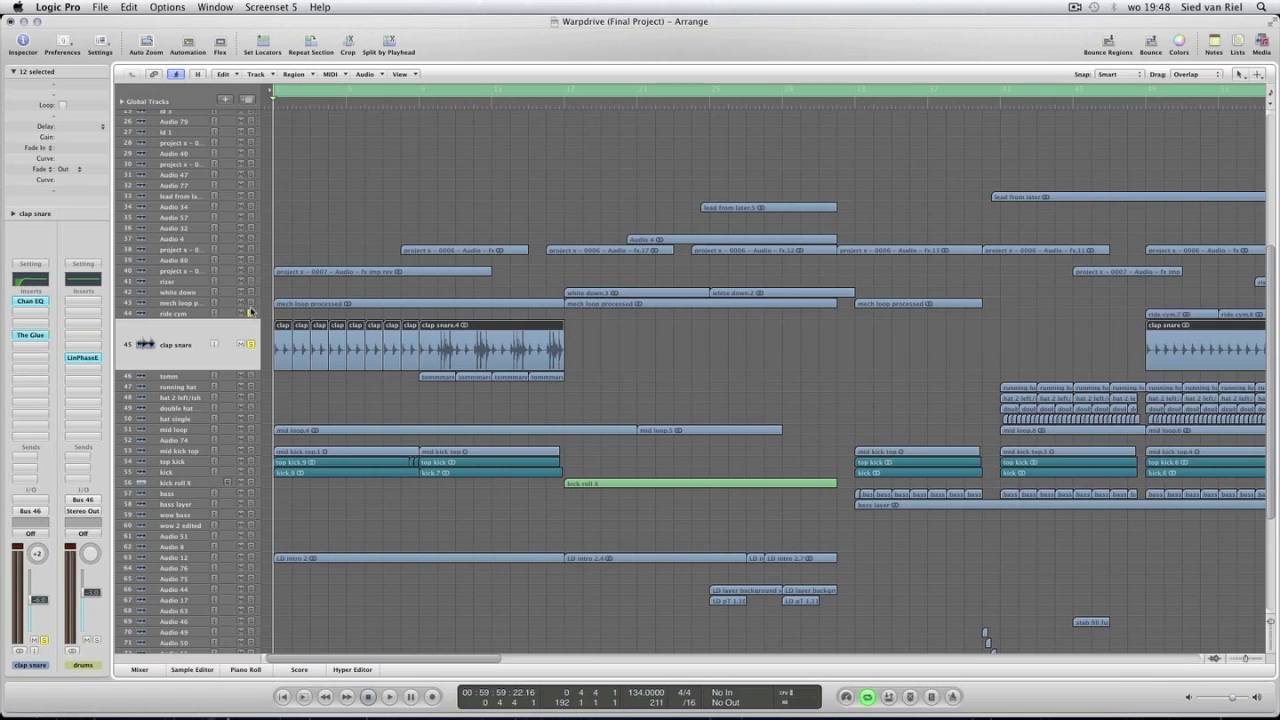
key("space")
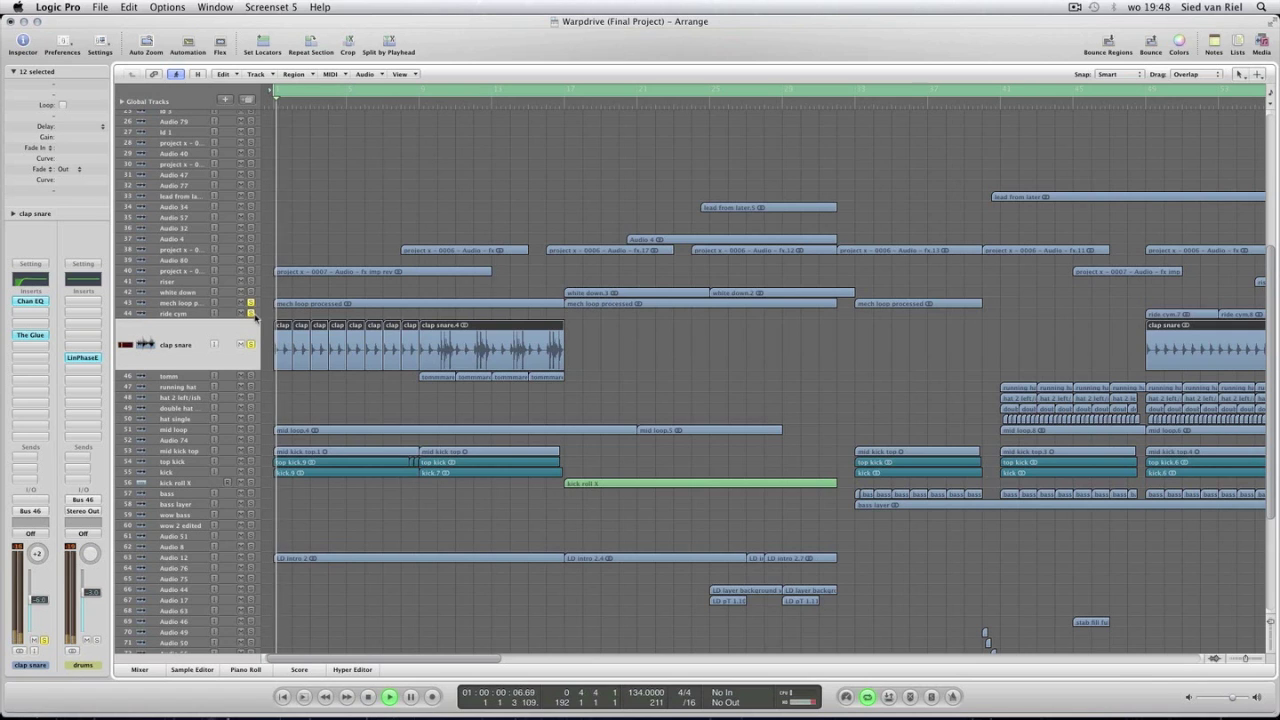
Set the cycle range to the clap snare.4 region, bars 9 to 17, and restart playback there.
left_click(510, 348)
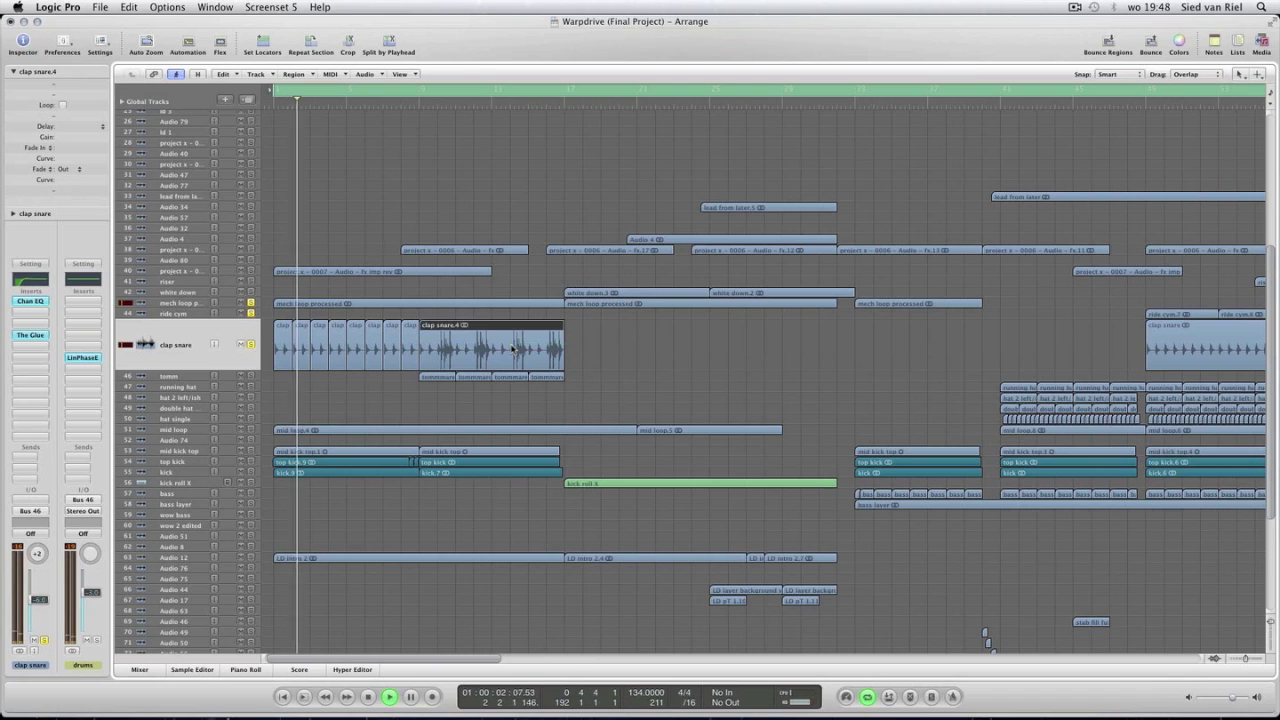
key("ctrl+equal")
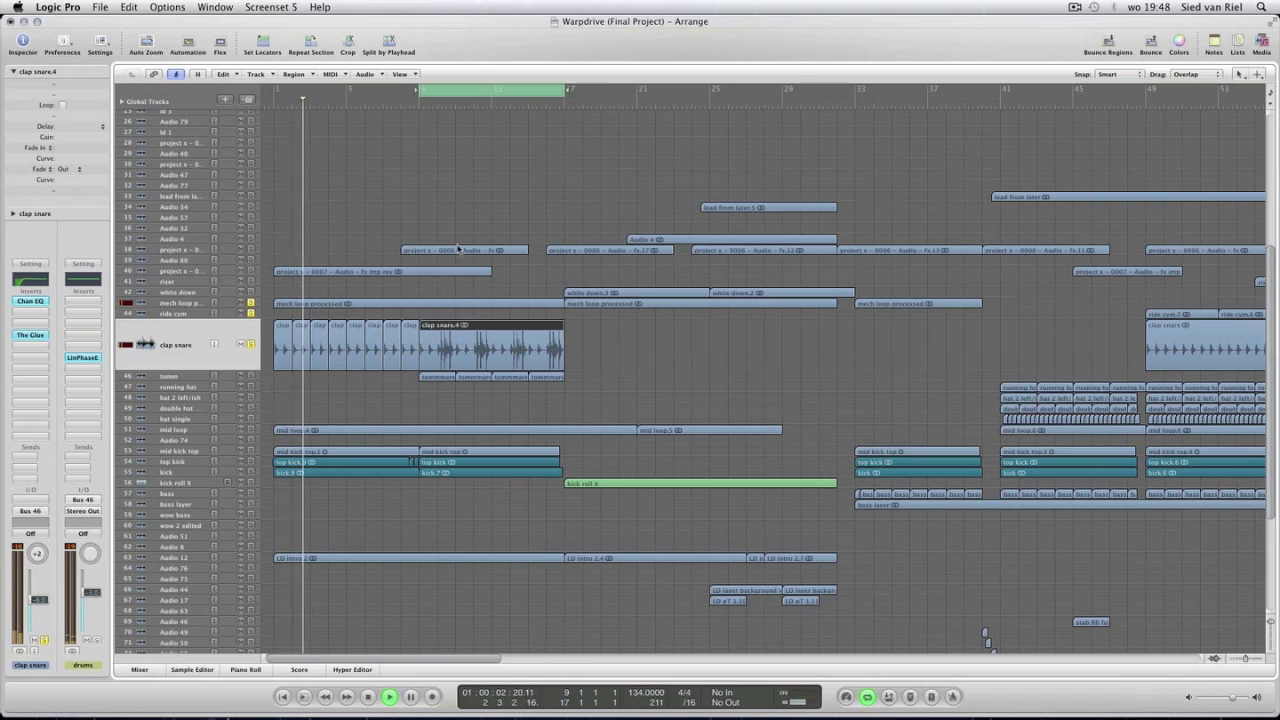
key("space")
key("space")
Audition the tomm track alone in solo, add the mech loop, ride cym and clap snare solos, and stop playback.
left_click(250, 375)
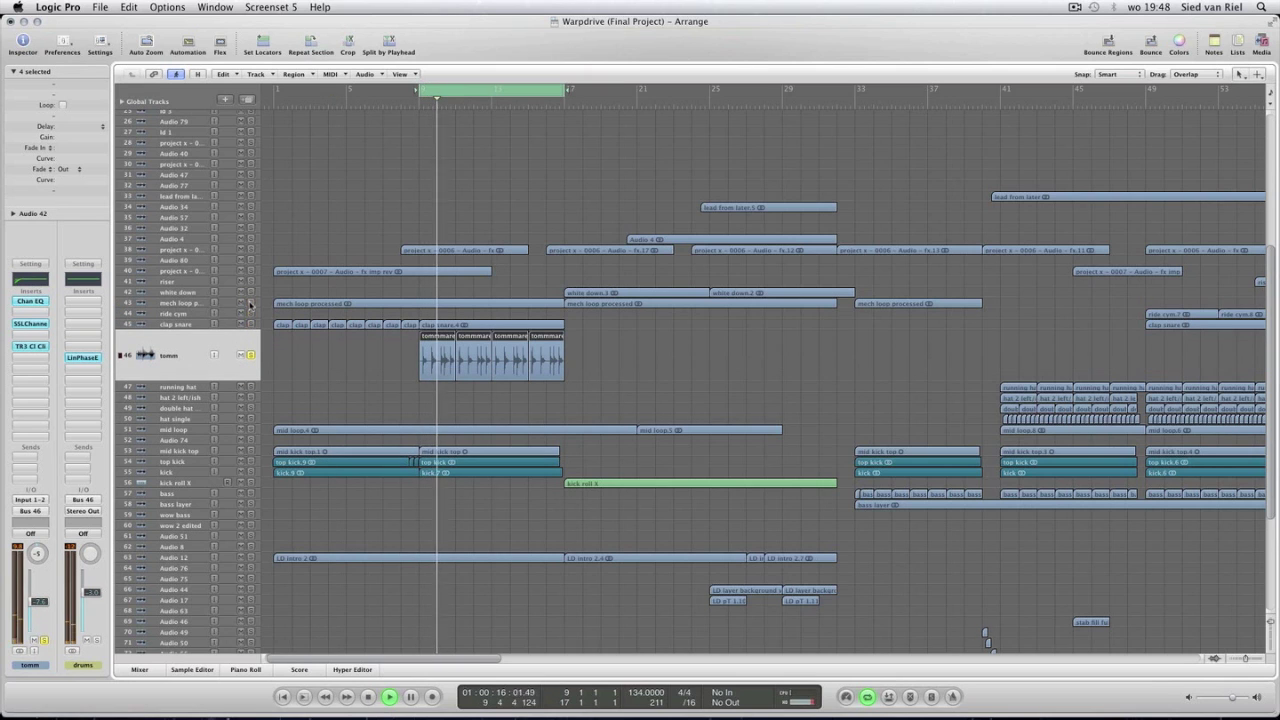
left_click(250, 303)
left_click(251, 324)
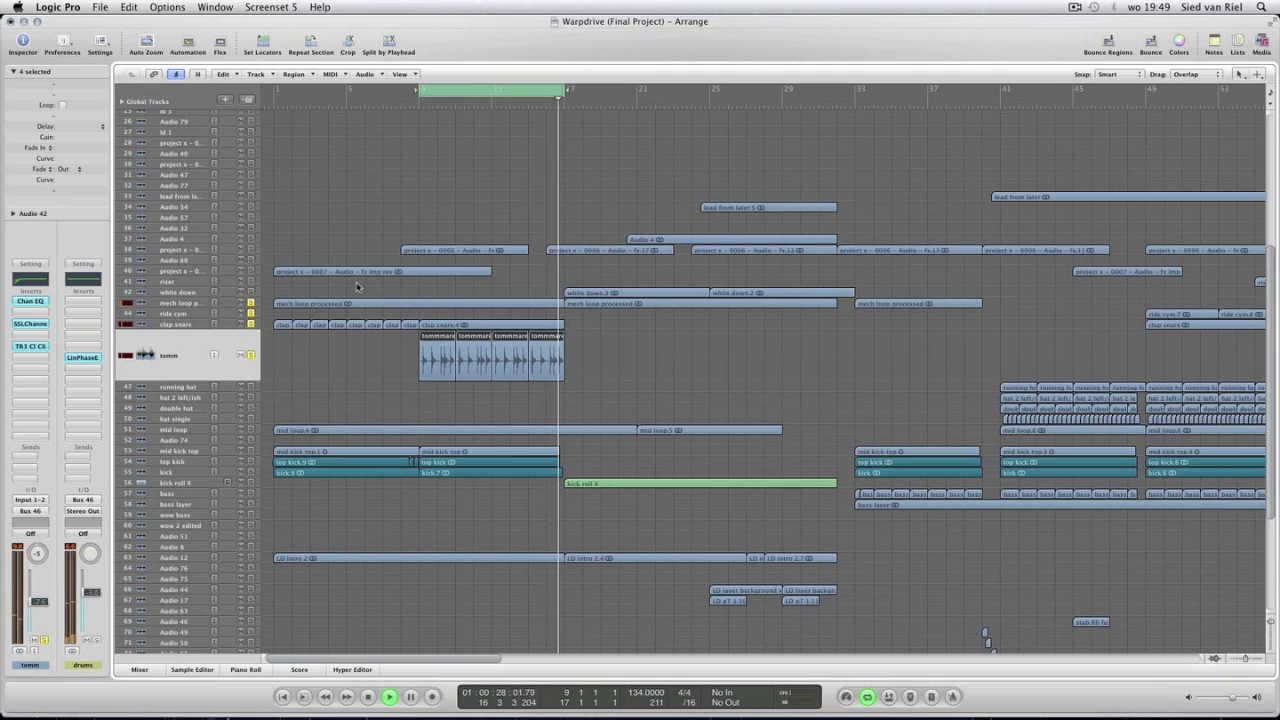
key("space")
Show the whole arrangement again and set the cycle range from bar 1 to bar 84.
key("ctrl+Left")
scroll(456, 341, "down", 5)
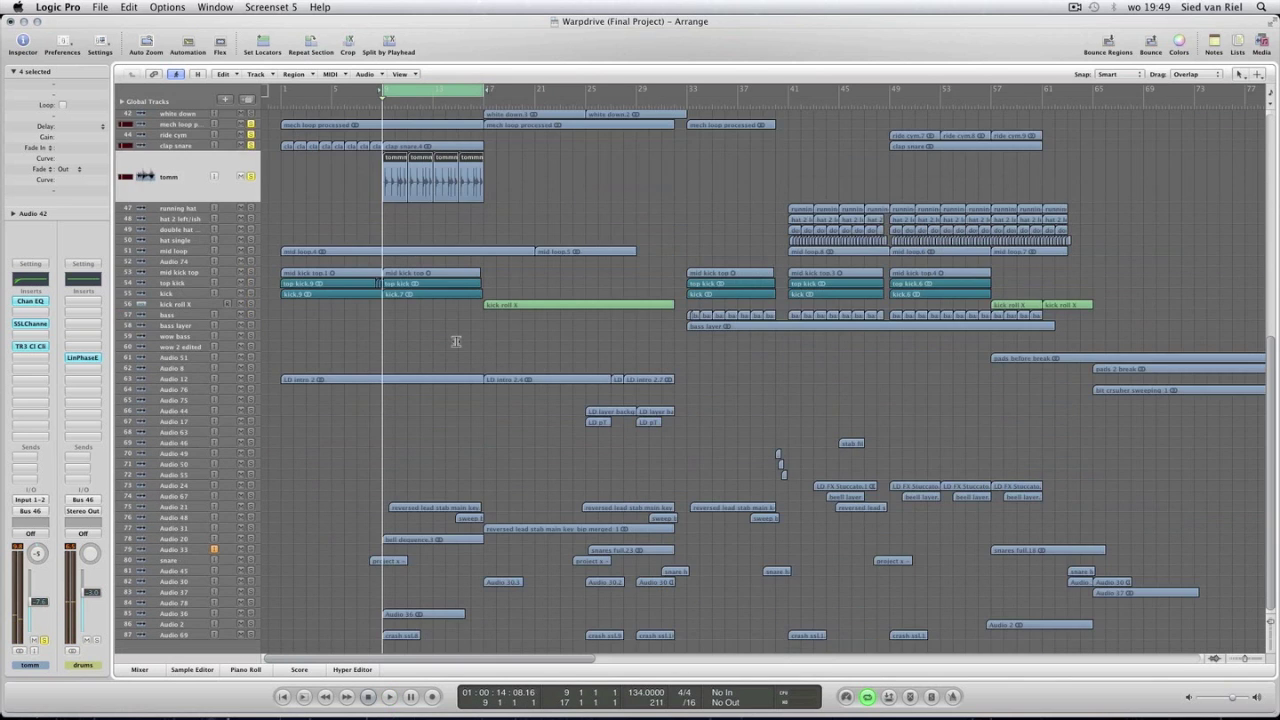
key("ctrl+Left")
key("ctrl+Left")
scroll(430, 337, "up", 10)
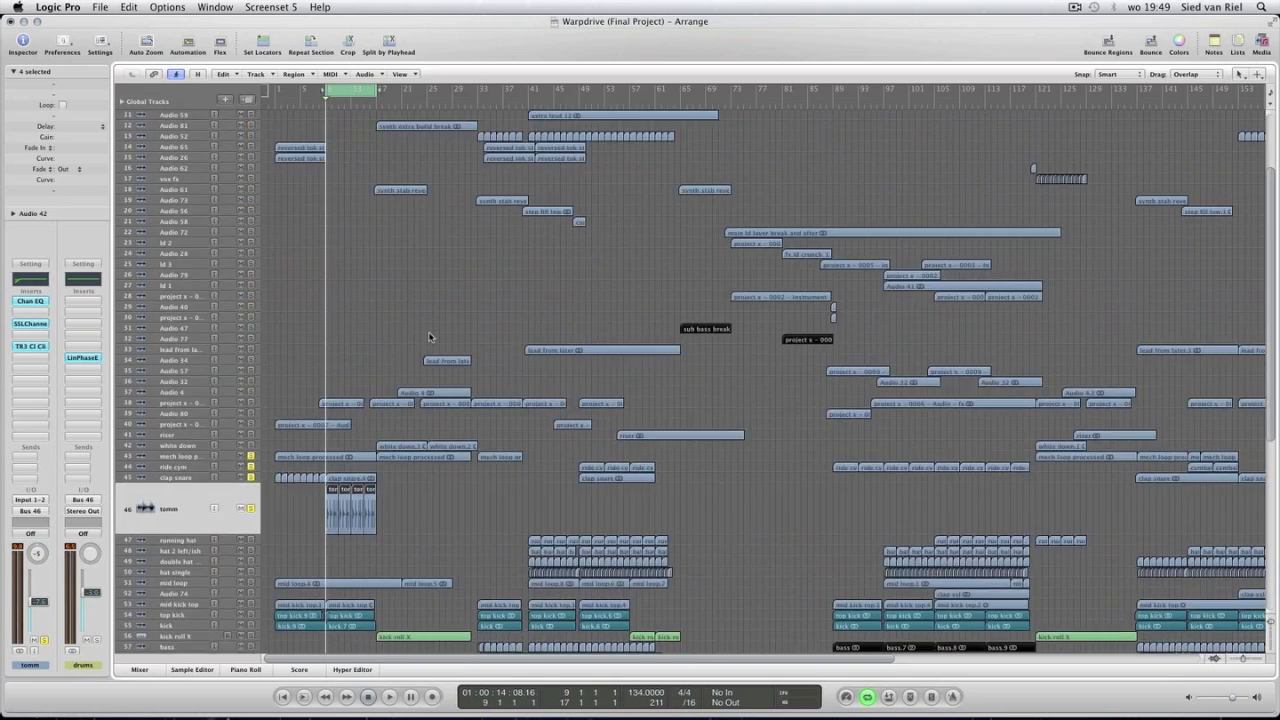
scroll(430, 337, "up", 3)
key("ctrl+Left")
left_click_drag(310, 90, 599, 175)
left_click(599, 175)
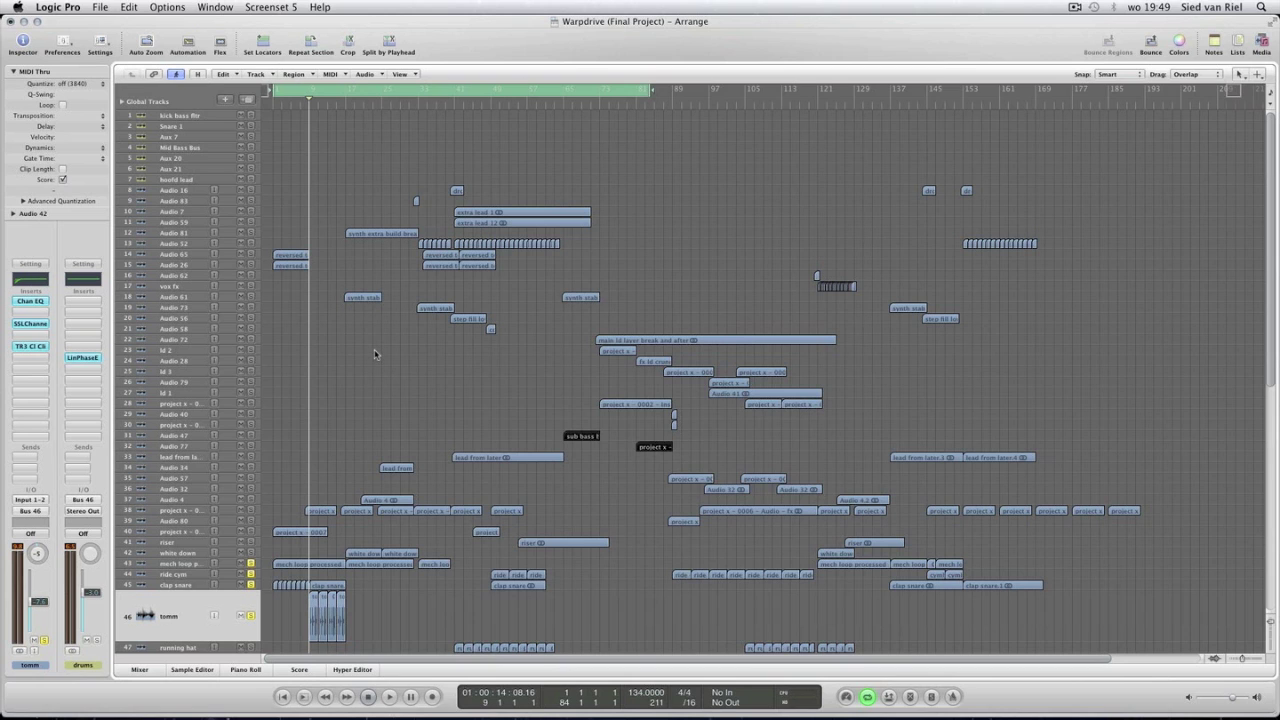
Review the faders, sends and inserts of all Mixer channels through to the buses and master, and close the Mixer.
scroll(375, 354, "down", 6)
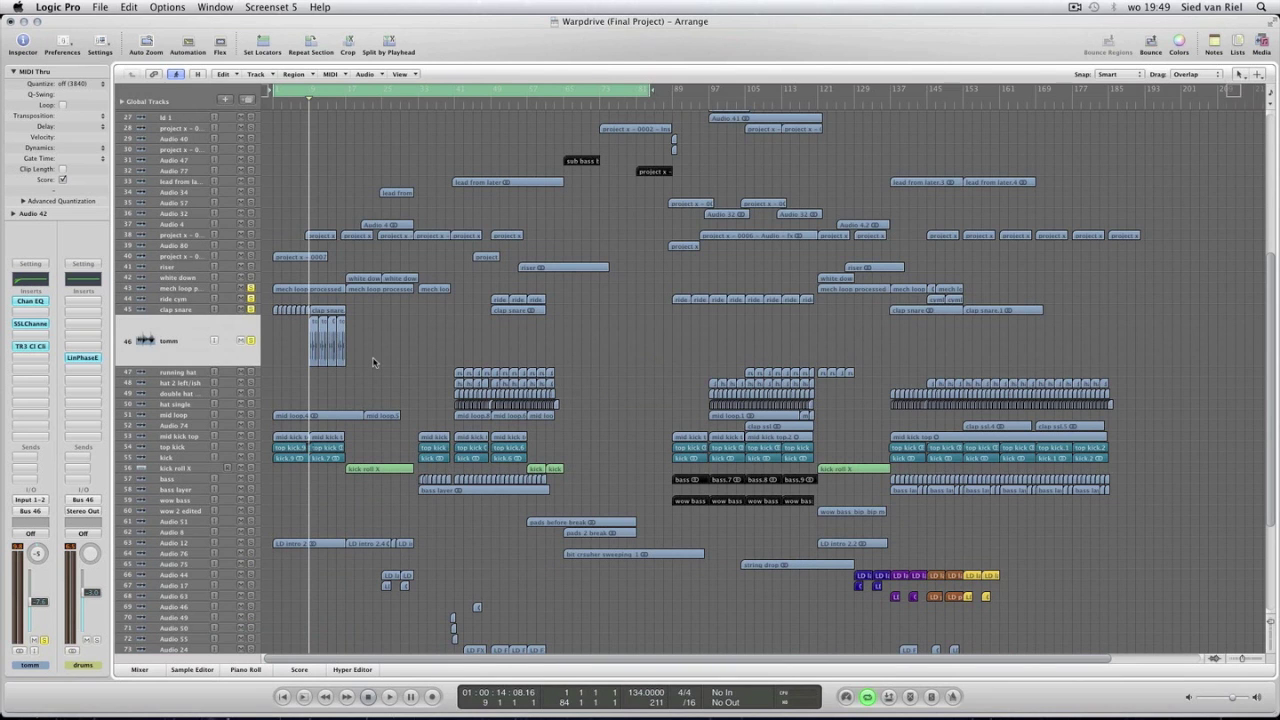
key("super+2")
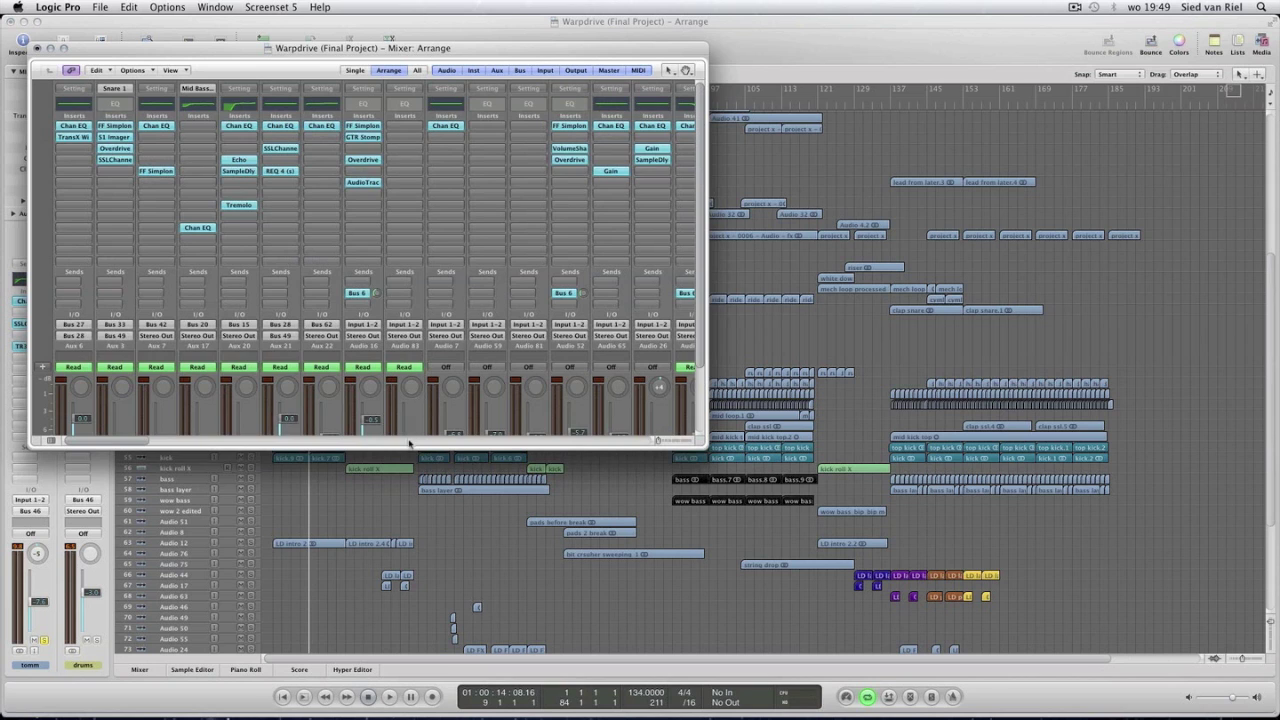
scroll(412, 415, "right", 10)
scroll(412, 415, "down", 3)
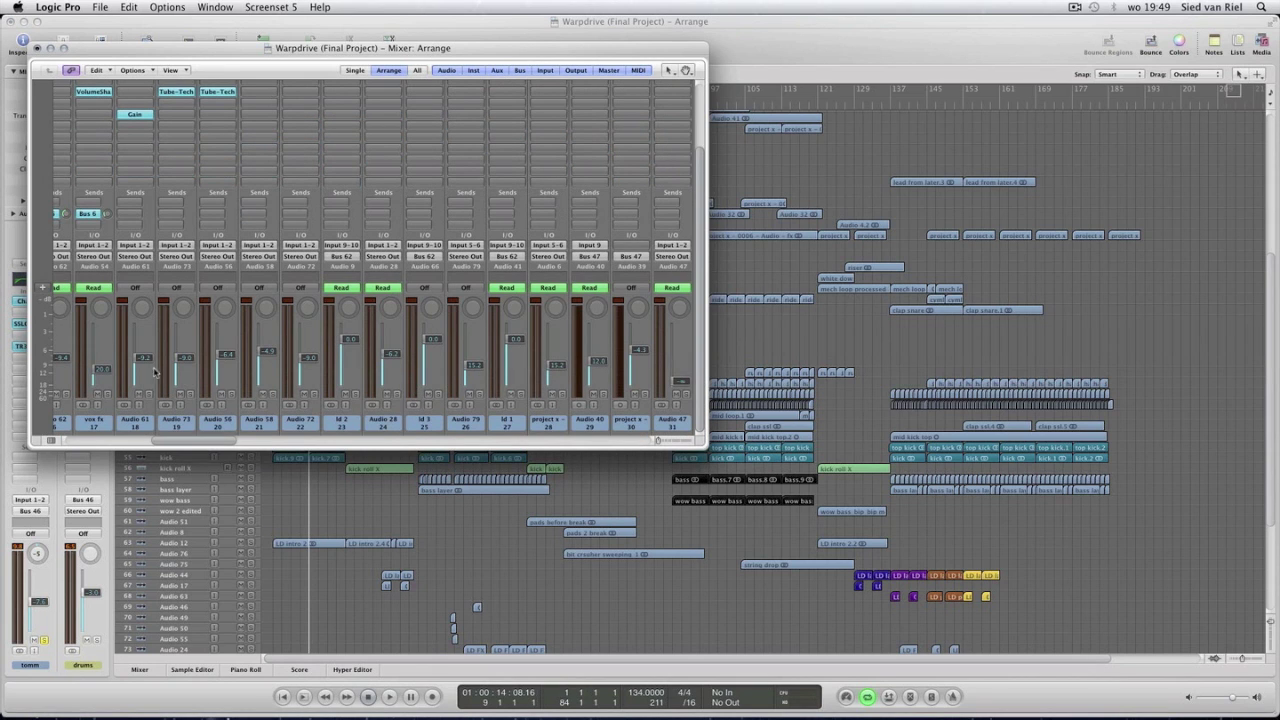
scroll(472, 447, "right", 15)
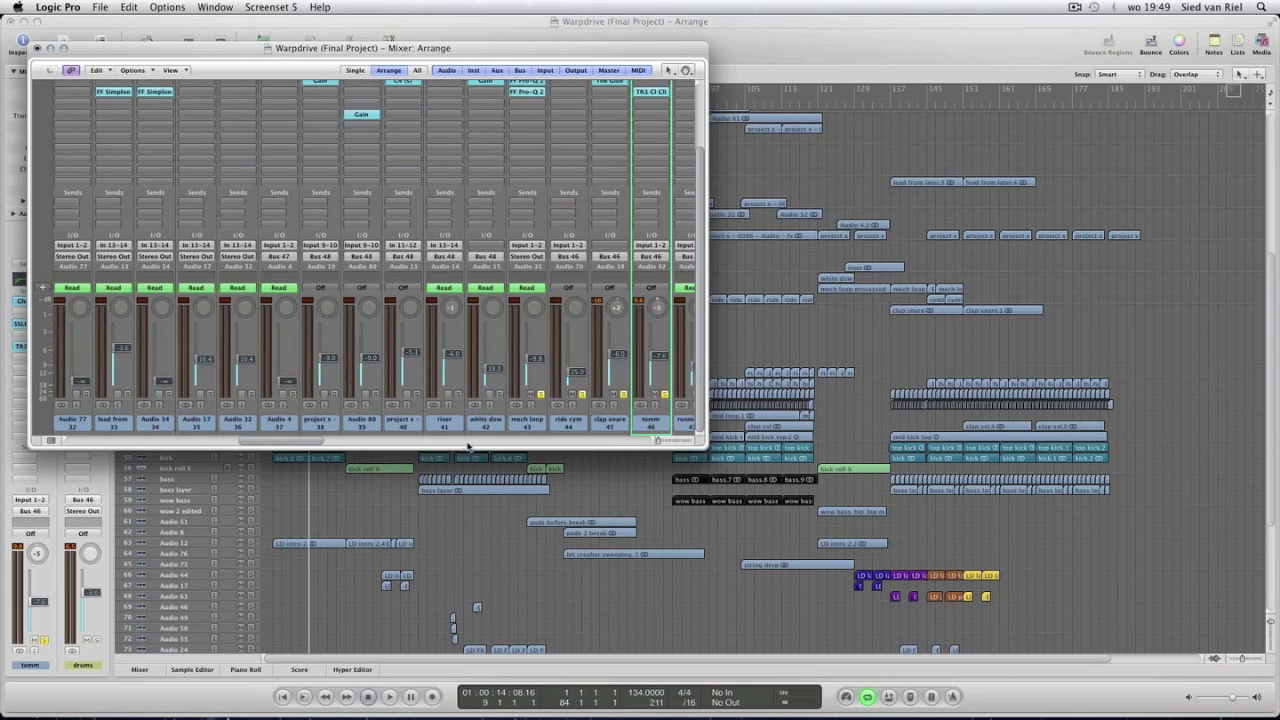
scroll(567, 443, "right", 15)
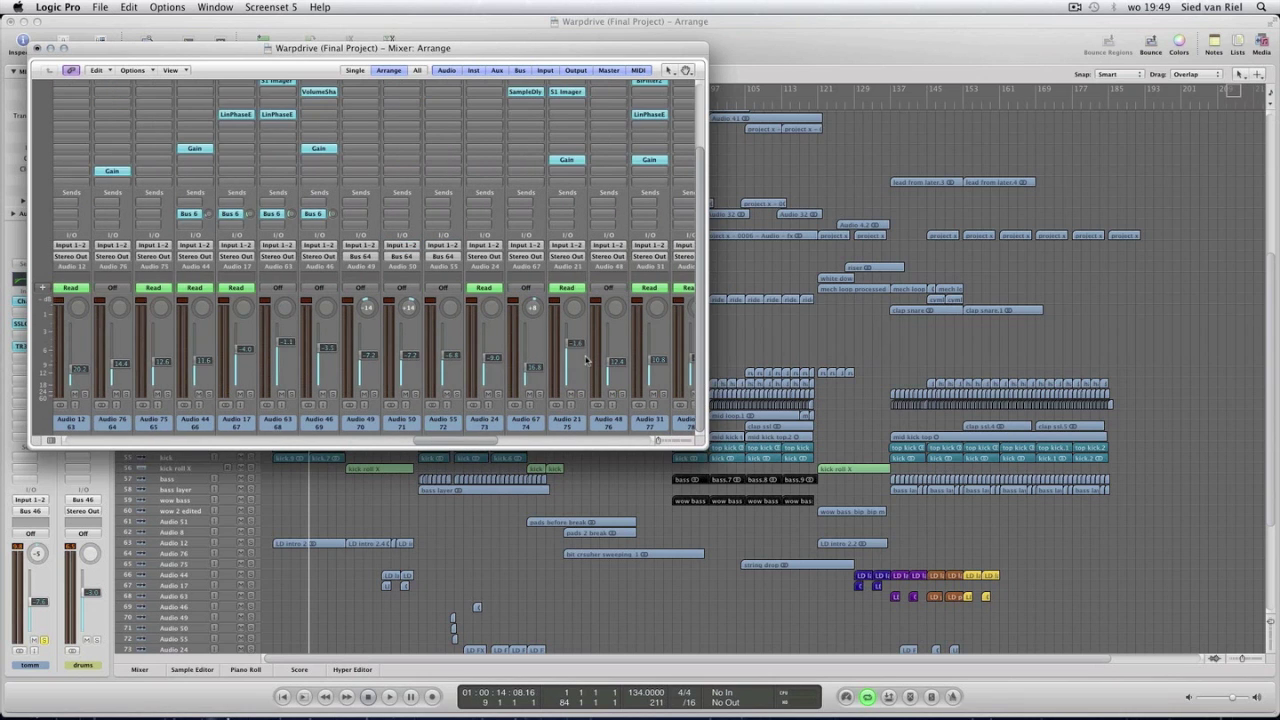
scroll(582, 447, "right", 15)
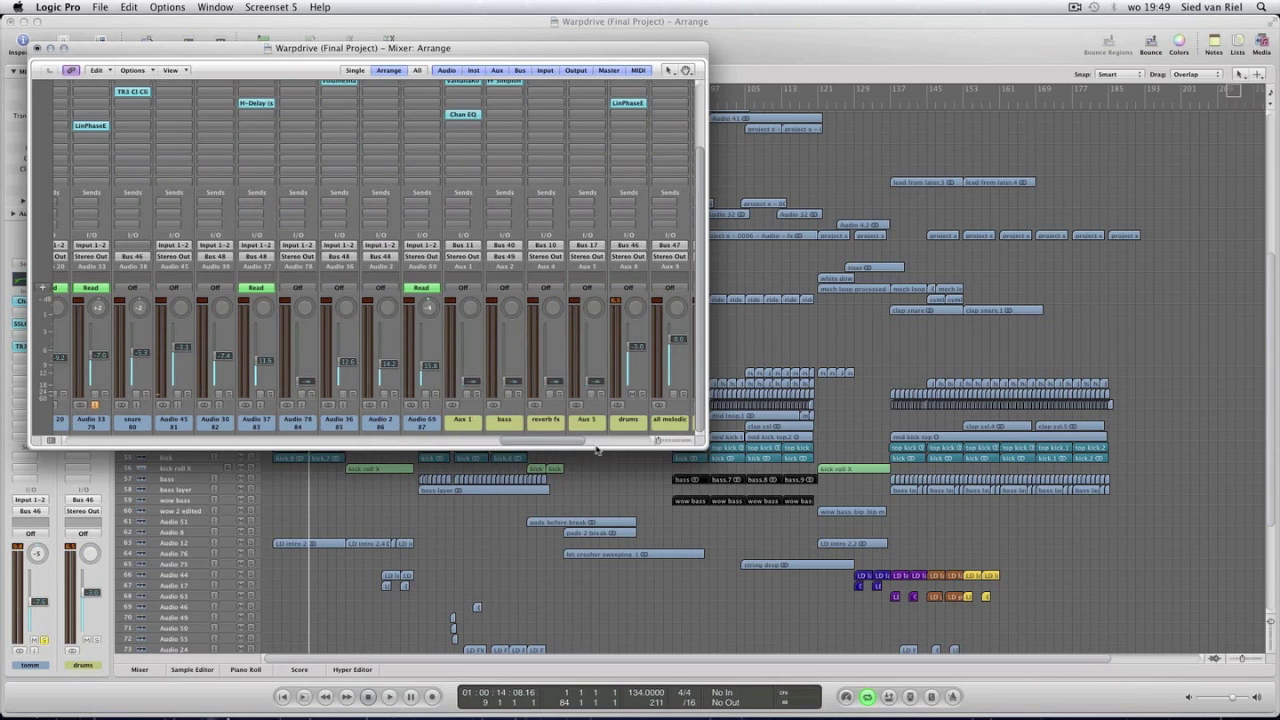
scroll(519, 287, "up", 4)
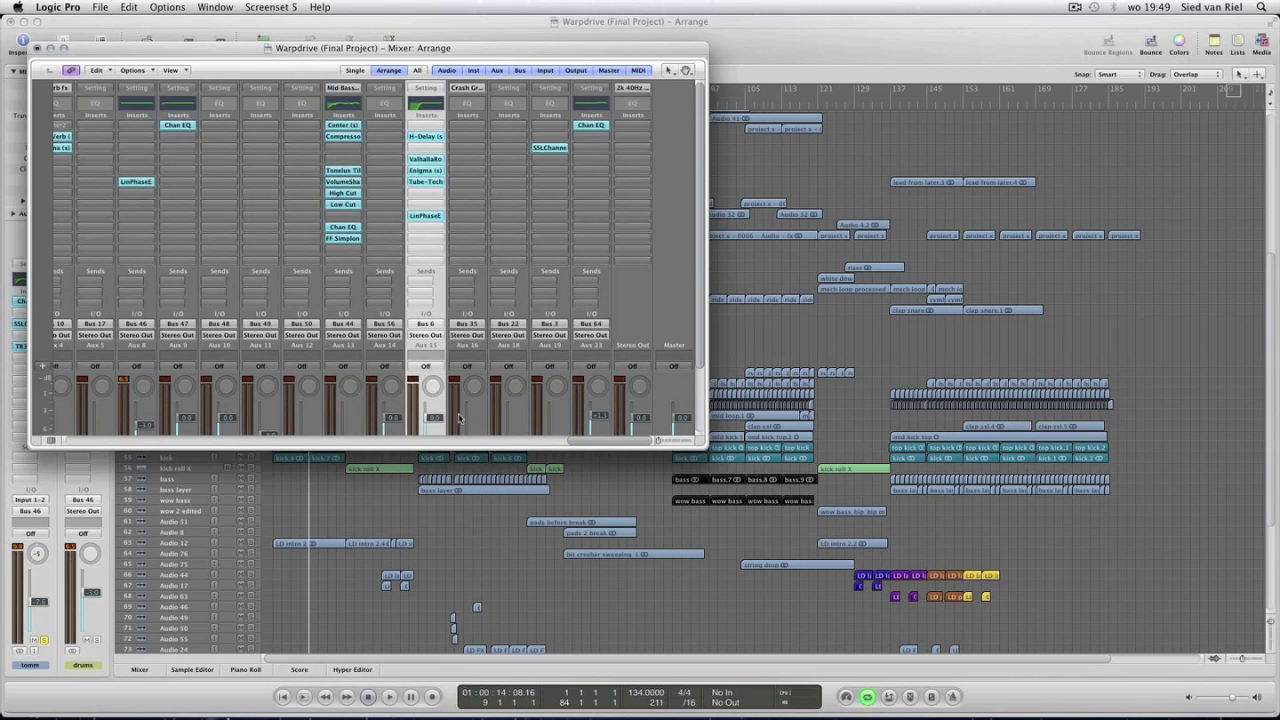
left_click(409, 441)
left_click_drag(398, 442, 50, 440)
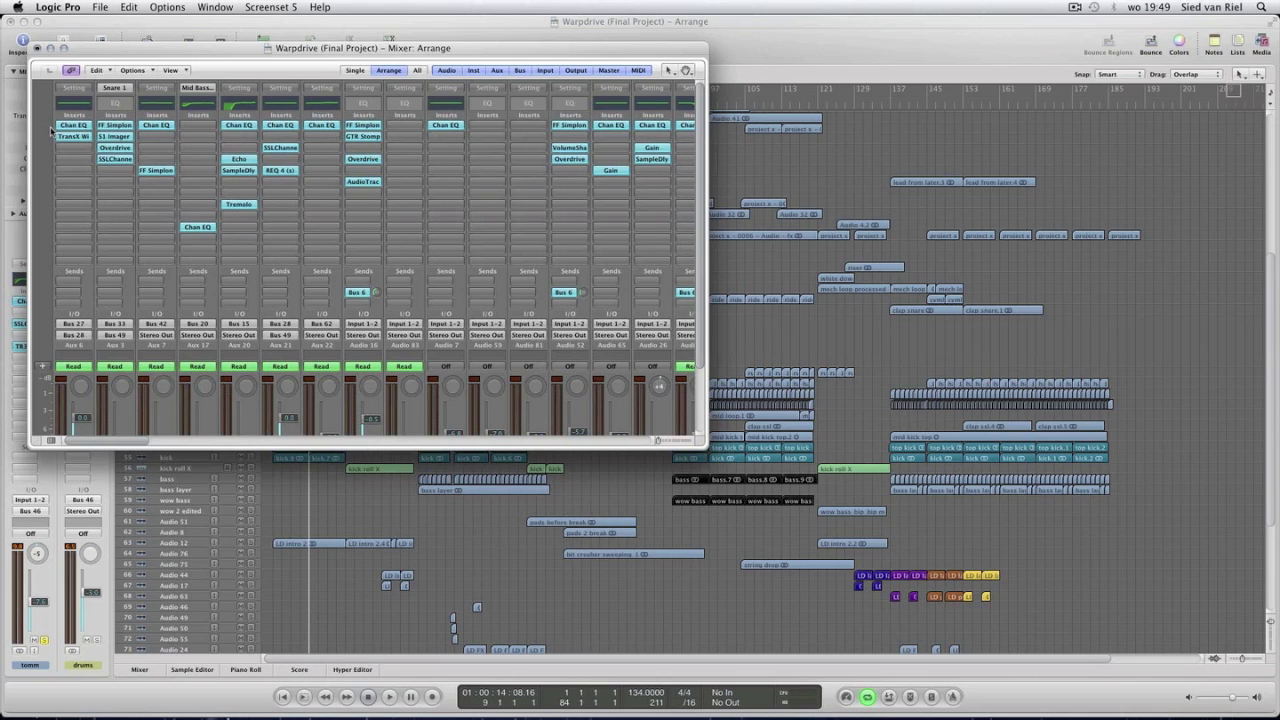
left_click(37, 47)
Add the mid kick top, top kick and kick tracks to the solo, and audition them from bar 1.
key("Return")
scroll(360, 210, "down", 5)
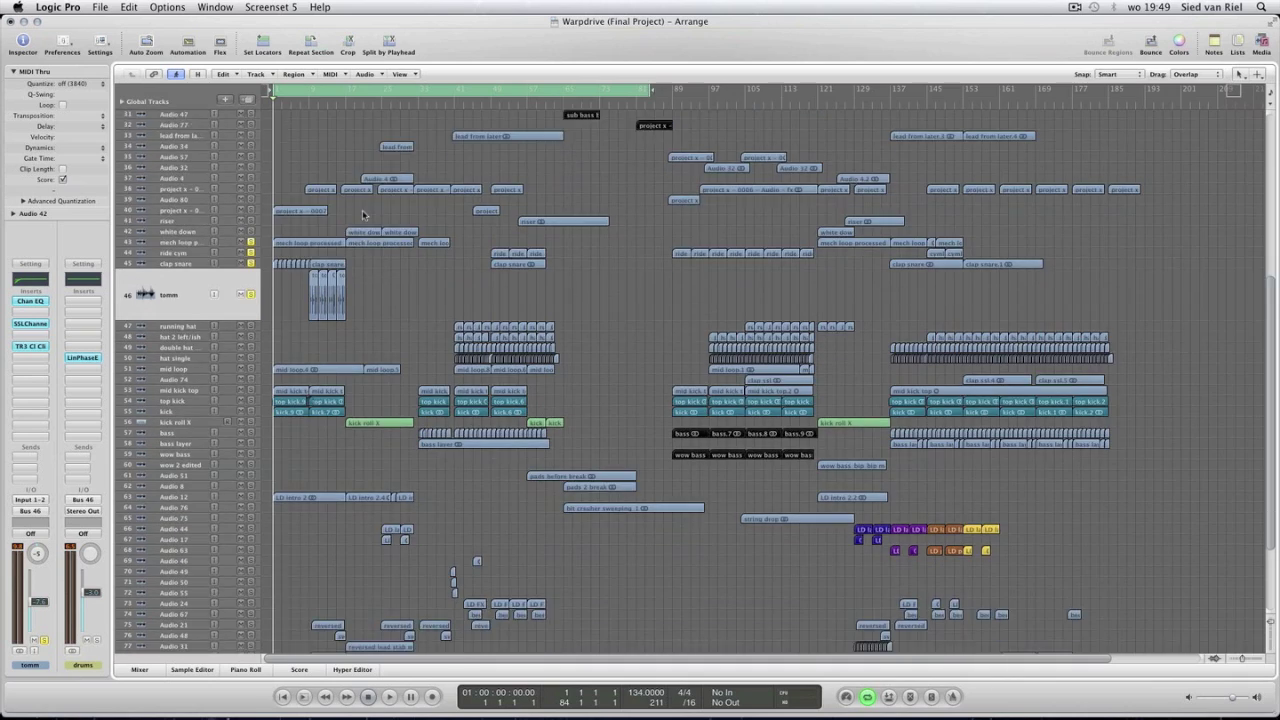
scroll(386, 266, "up", 14)
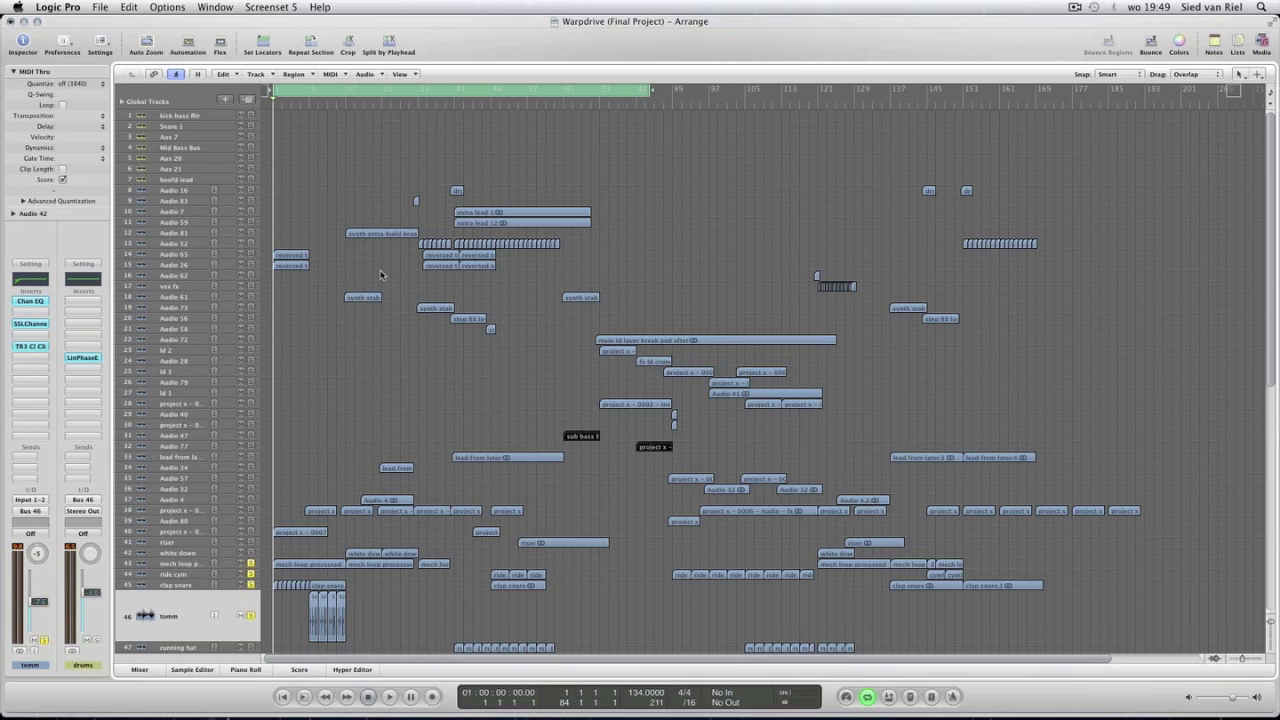
scroll(386, 286, "down", 10)
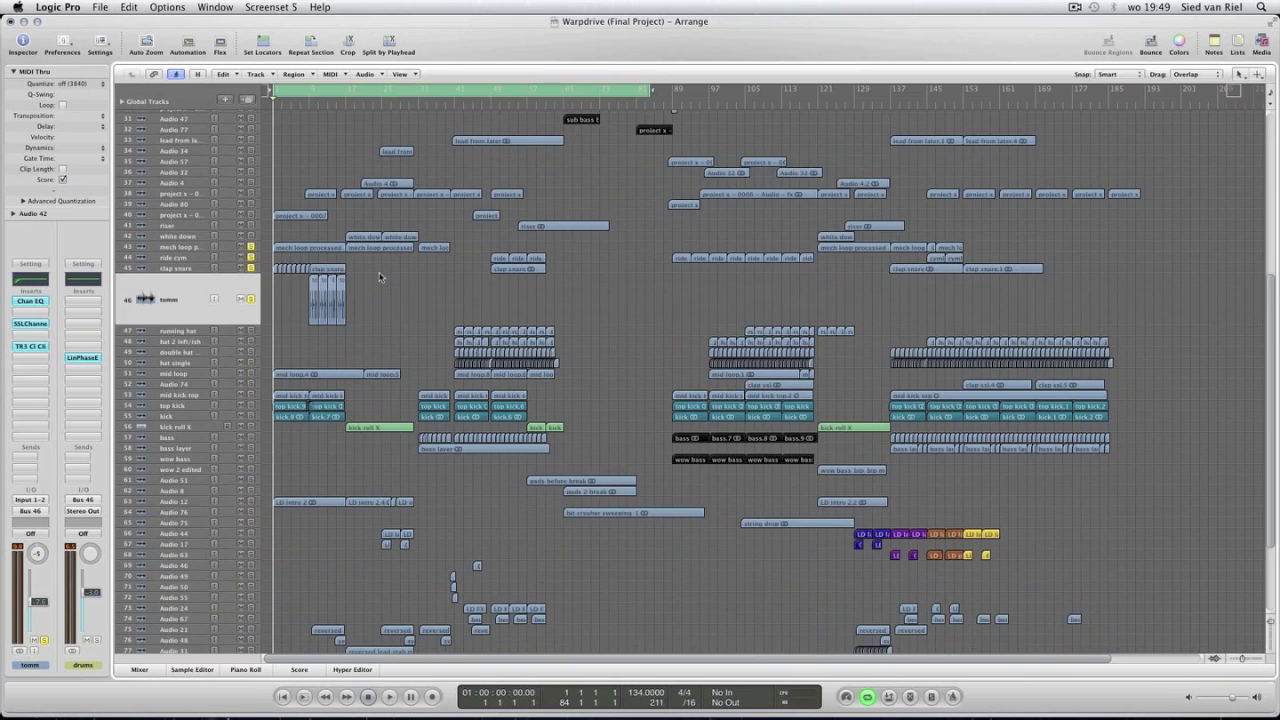
left_click(204, 396)
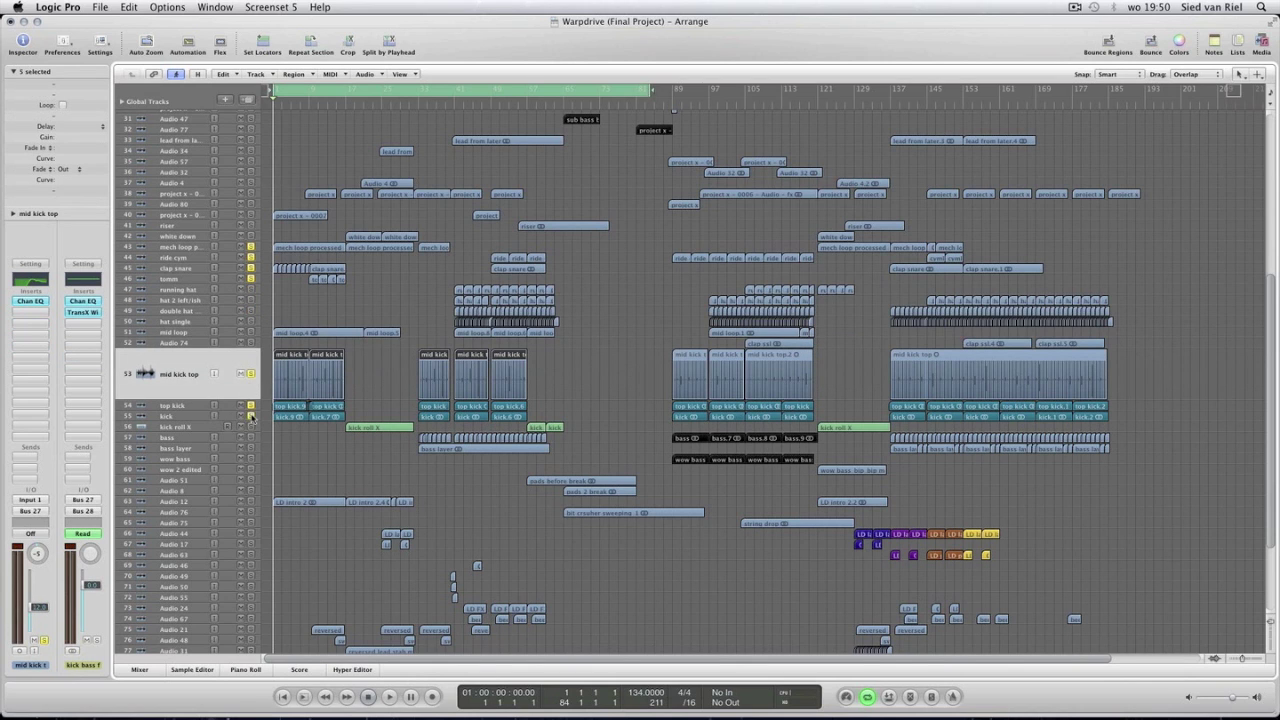
key("space")
left_click(250, 418)
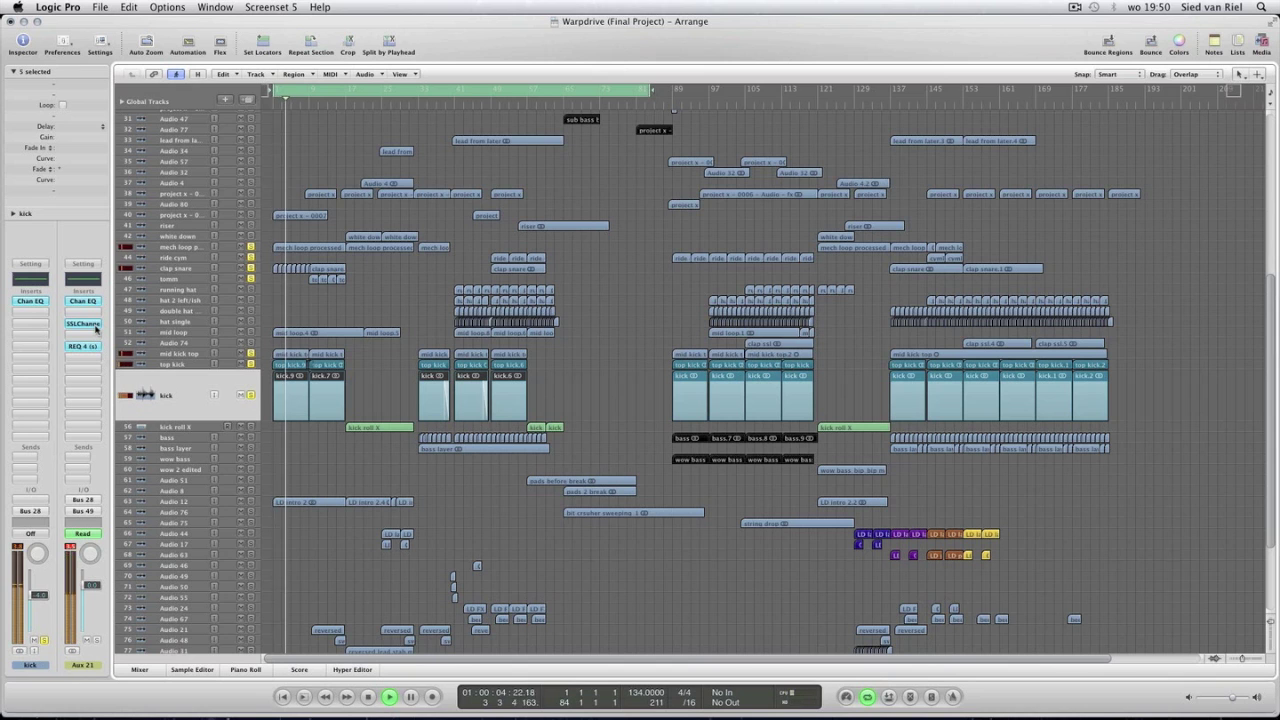
key("space")
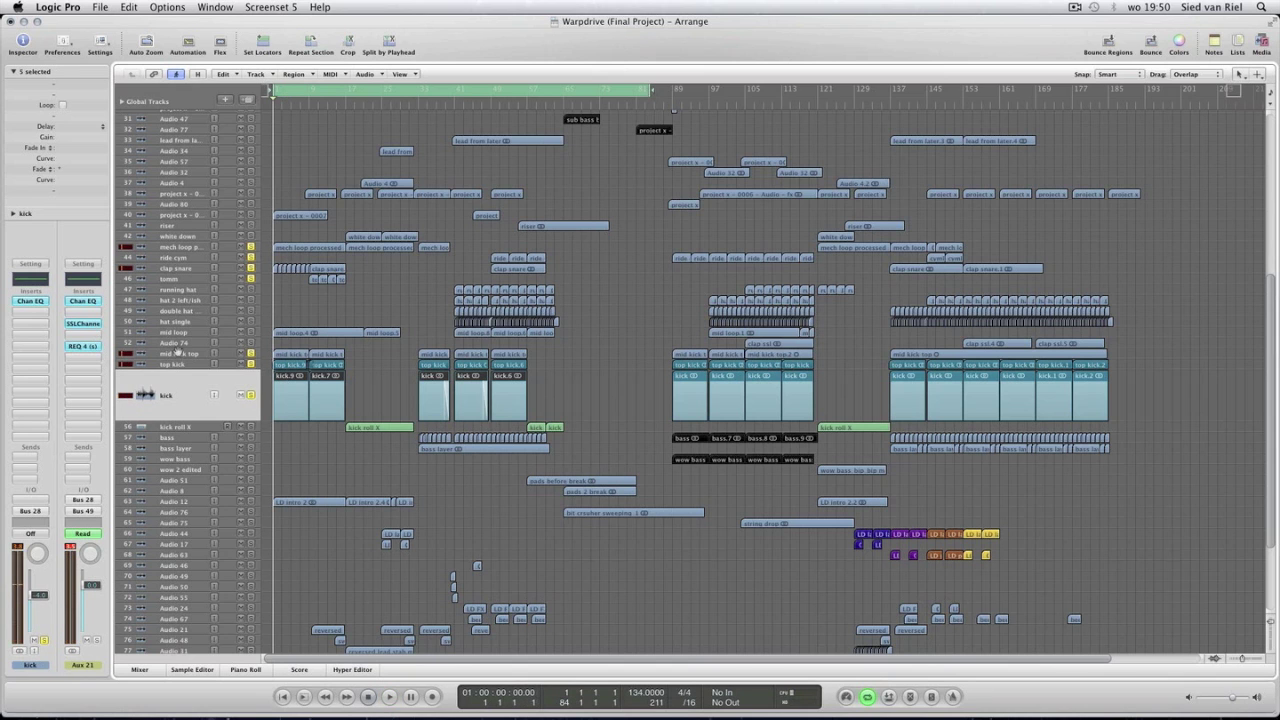
Display the Aux 21 bus's automation, including the SSLChannel HP Frq lane beneath the Channel EQ low cut.
scroll(178, 352, "up", 10)
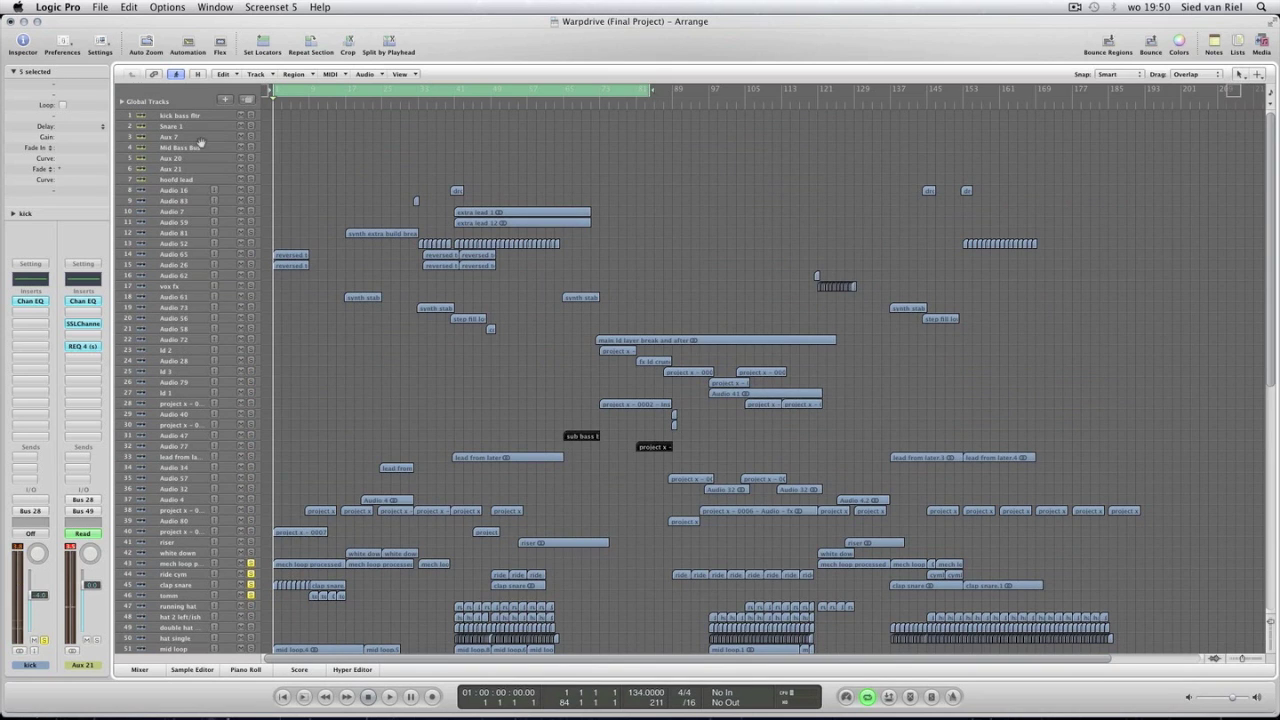
left_click(200, 143)
left_click(200, 212)
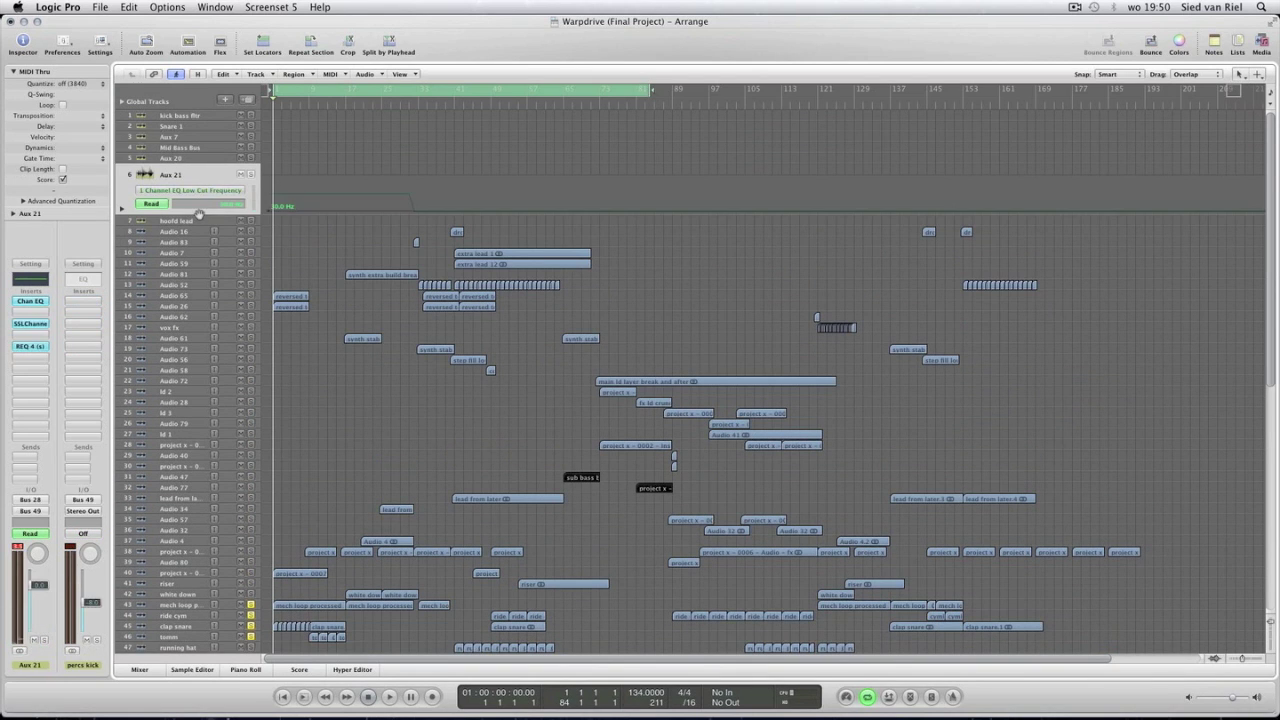
left_click(123, 209)
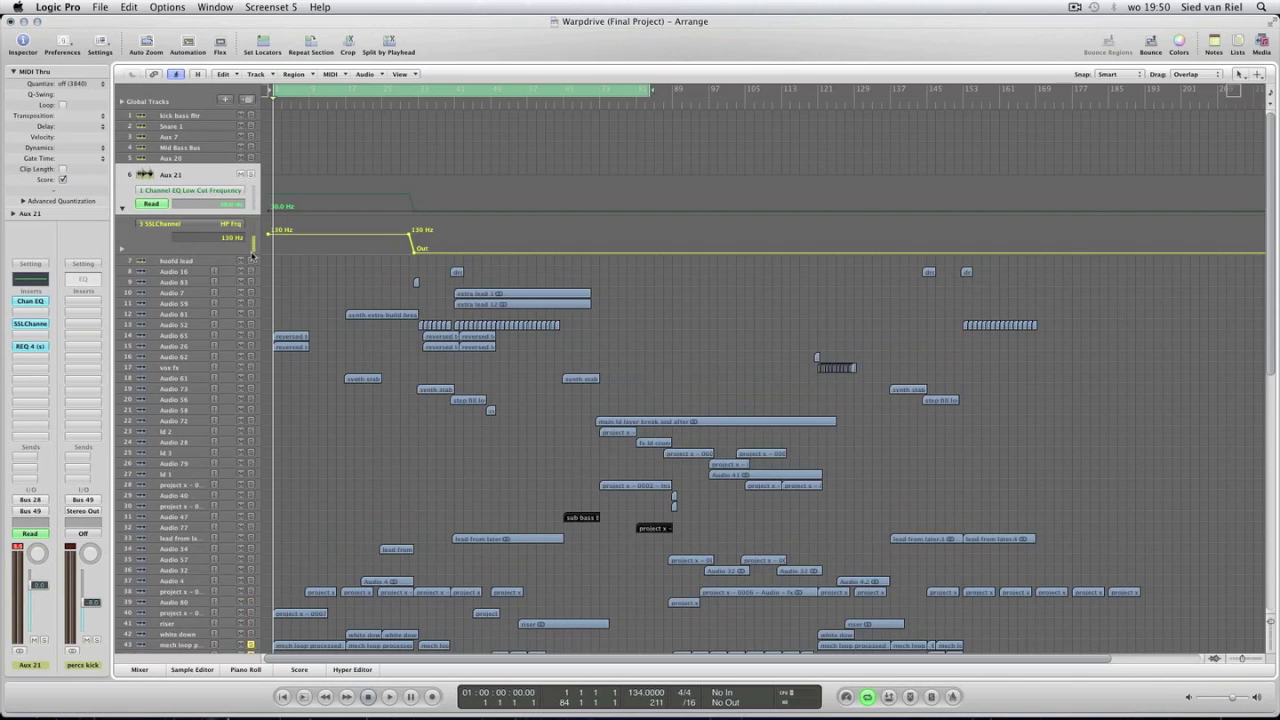
Try lowering the first point of Aux 21's SSLChannel HP Frq automation to 18 Hz during playback, and undo it.
key("space")
left_click_drag(268, 232, 268, 249)
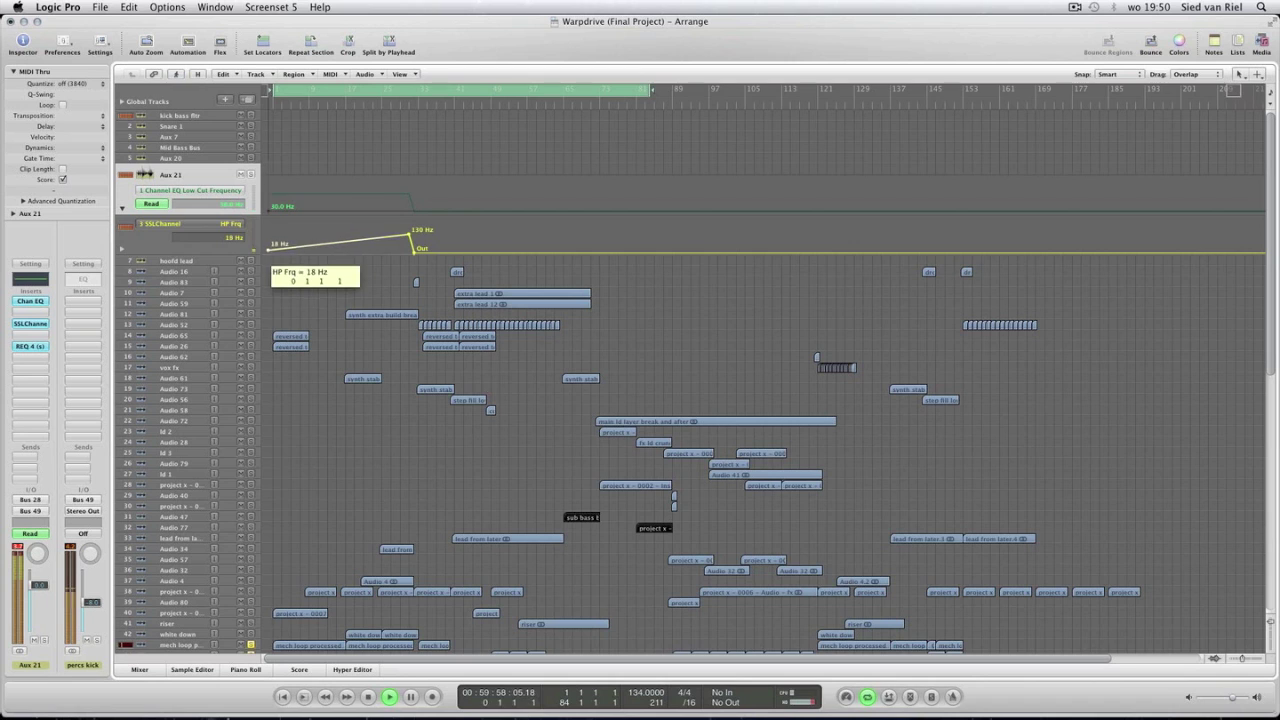
key("super+z")
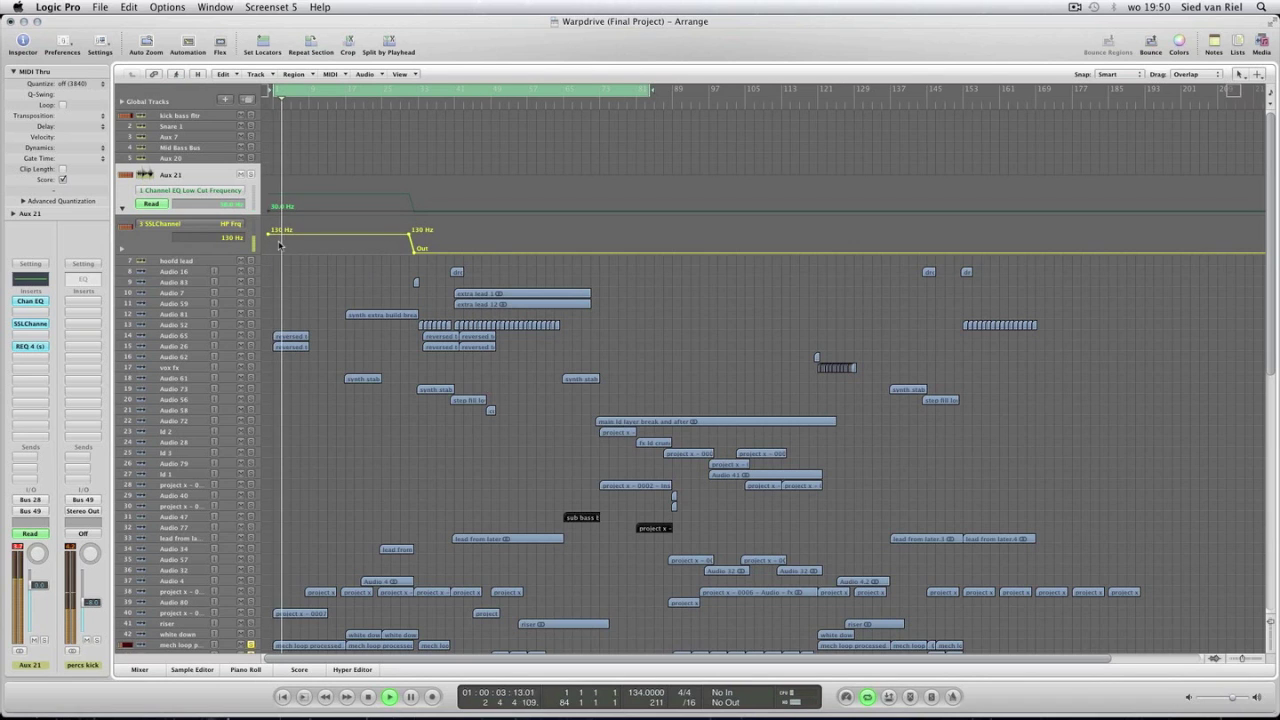
Hide Aux 21's automation, display the hoofd lead bus's Channel EQ Low Cut Frequency automation, and stop playback.
key("Escape")
left_click(312, 241)
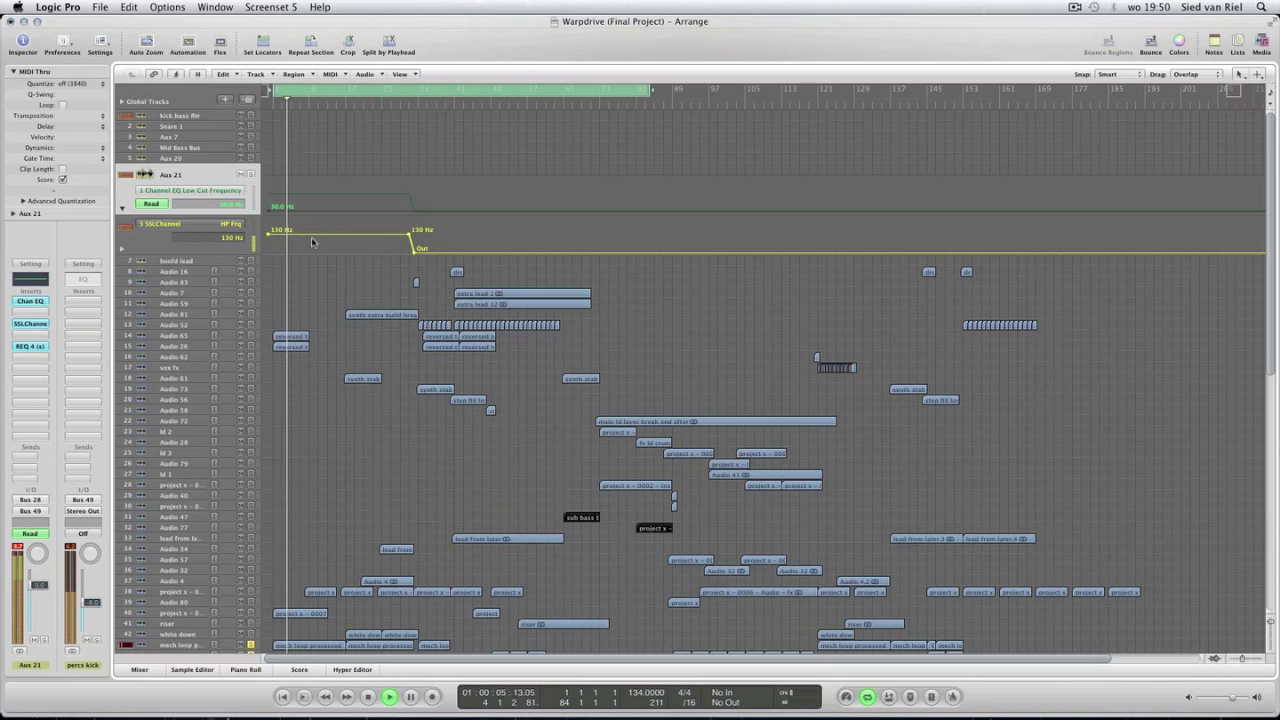
key("a")
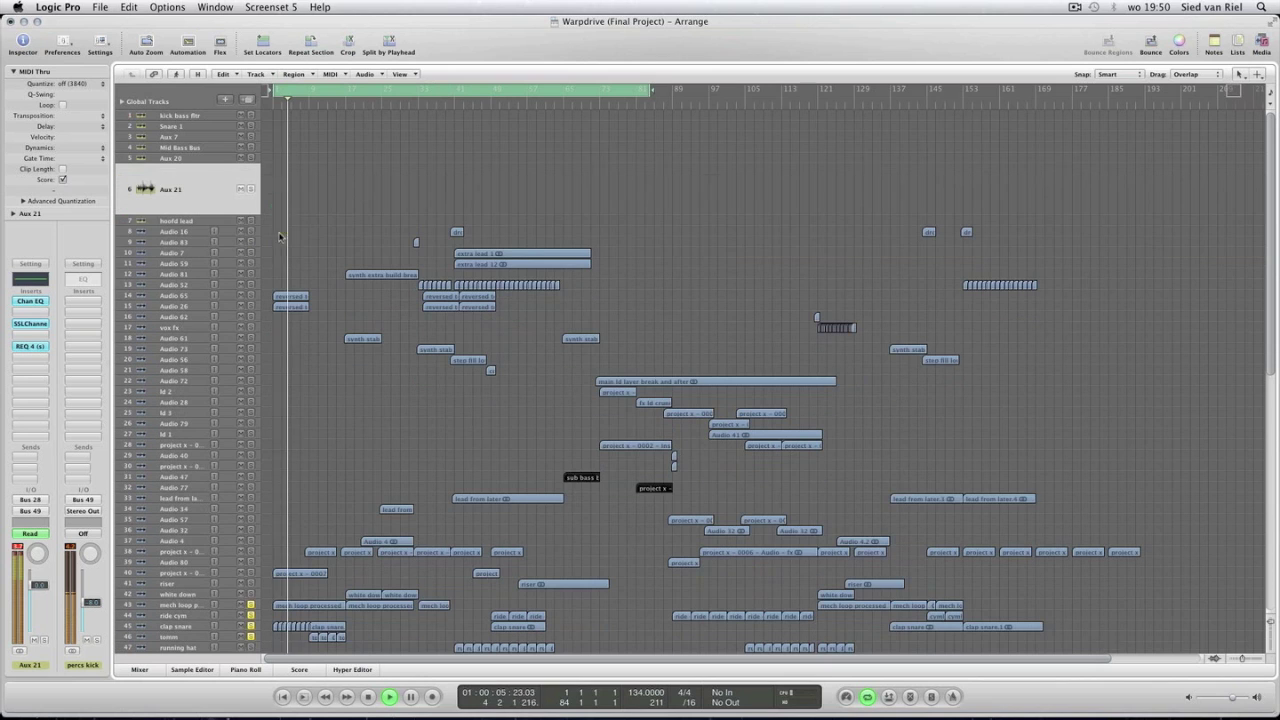
left_click(172, 221)
key("a")
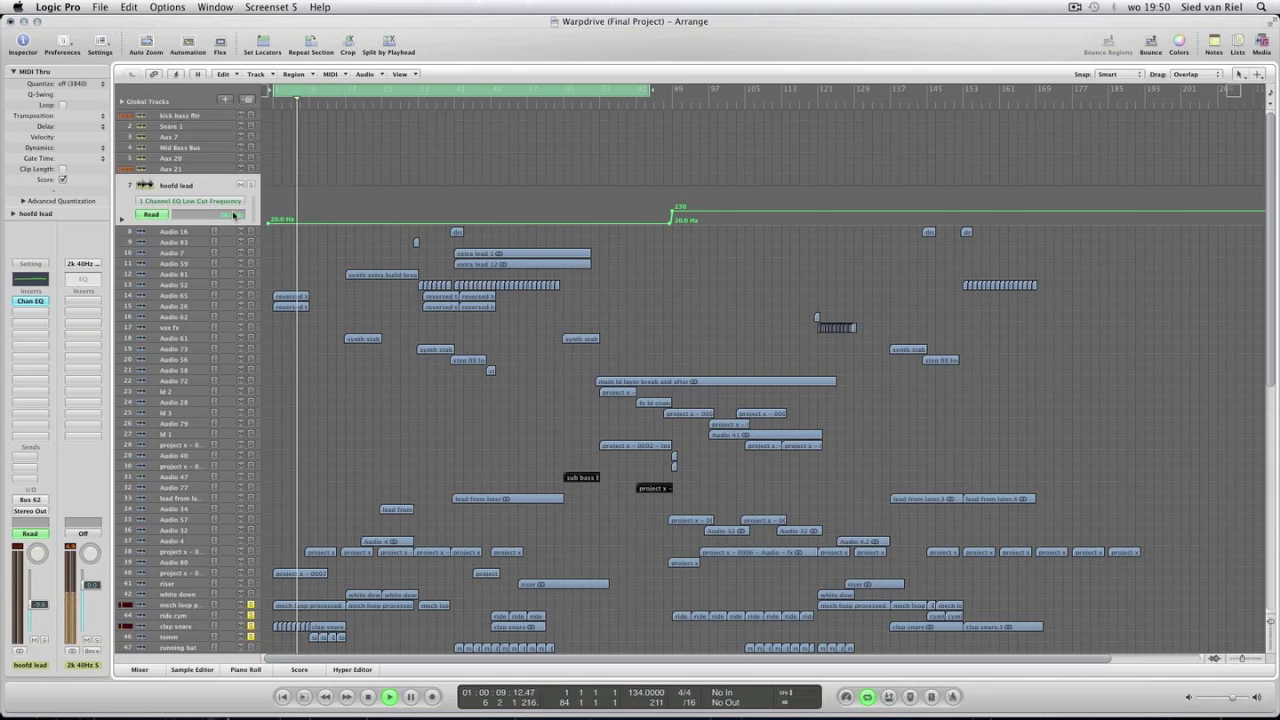
key("space")
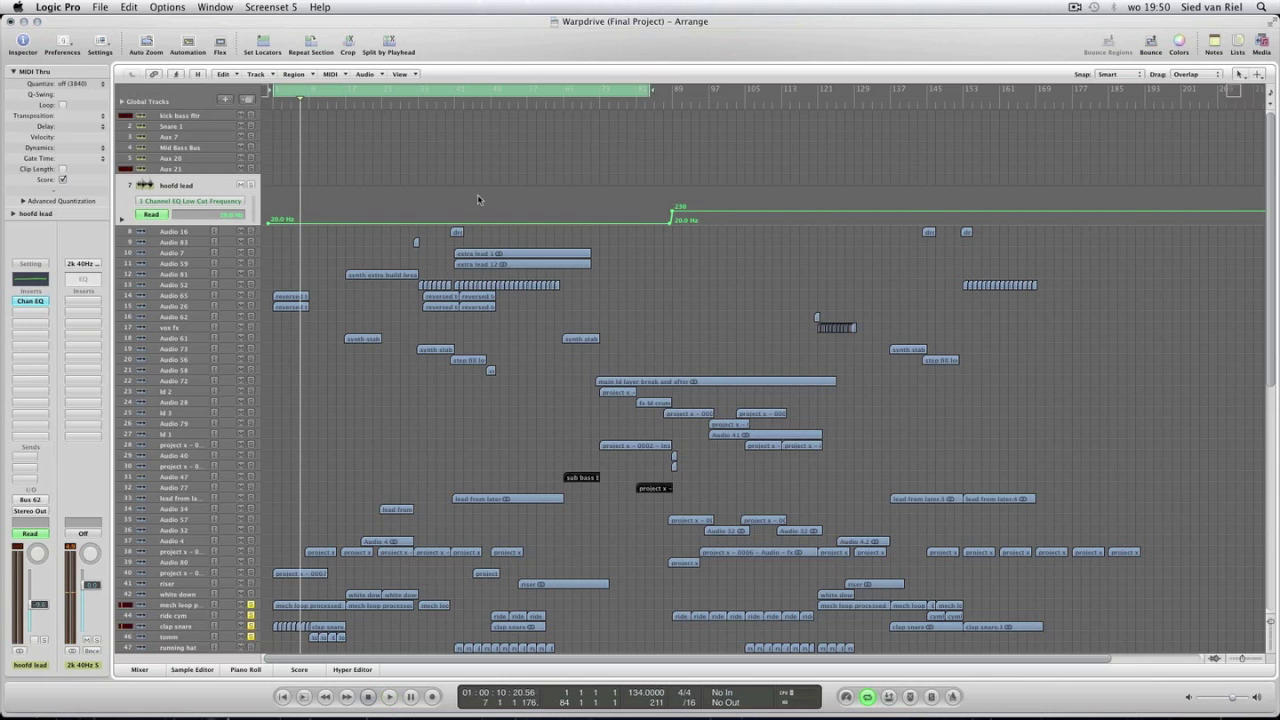
Clear the solos, play the passage around bar 89, and examine the hoofd lead low cut automation's rise up close.
left_click(665, 104)
key("space")
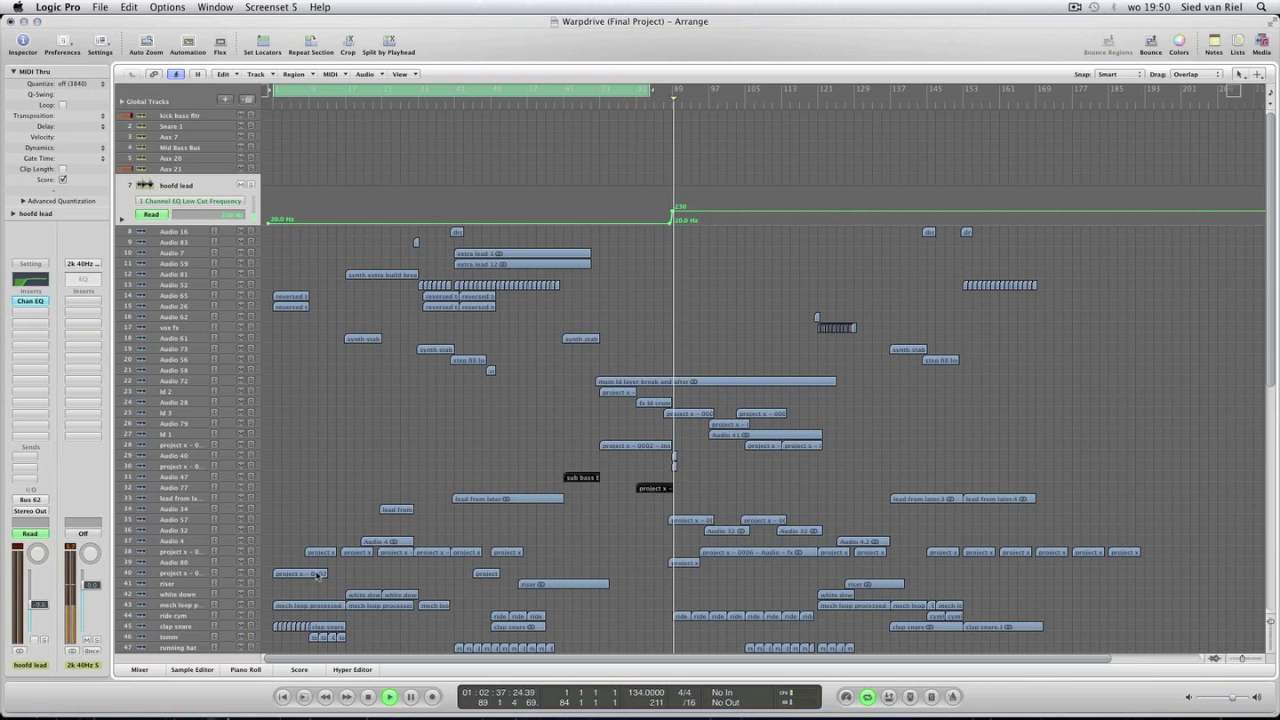
scroll(690, 380, "down", 3)
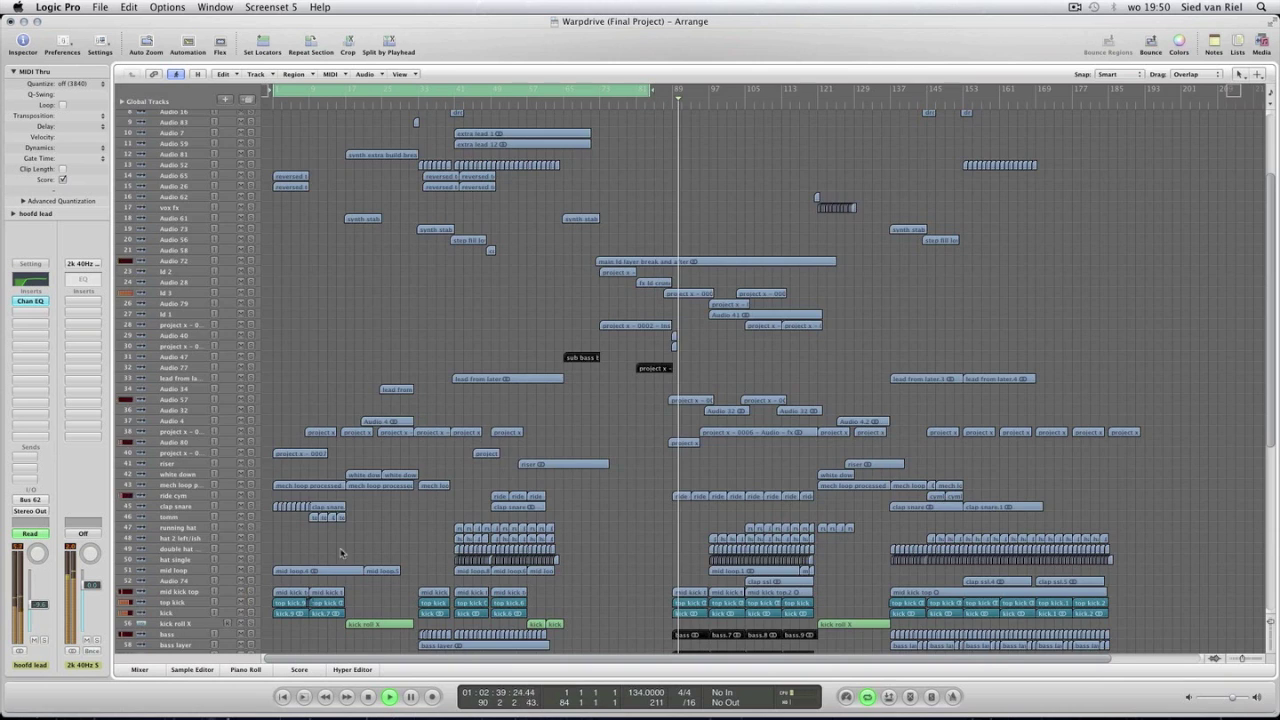
key("a")
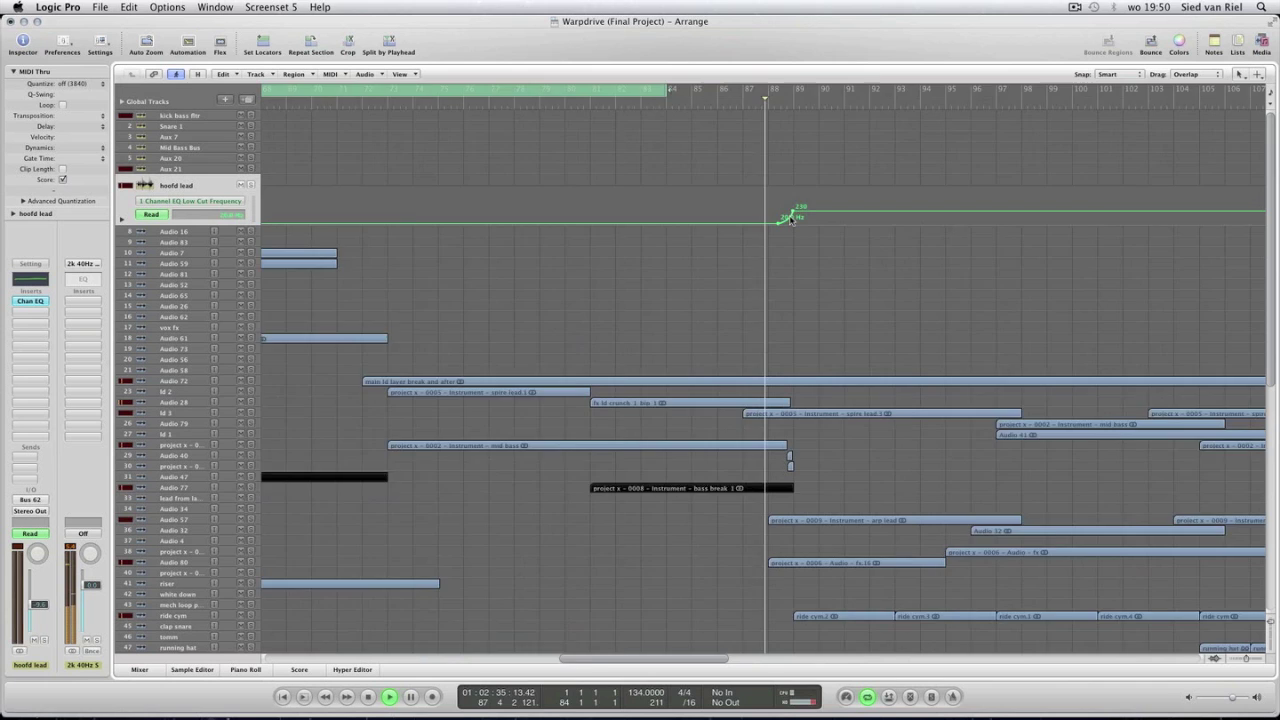
key("ctrl+Right")
key("ctrl+Right")
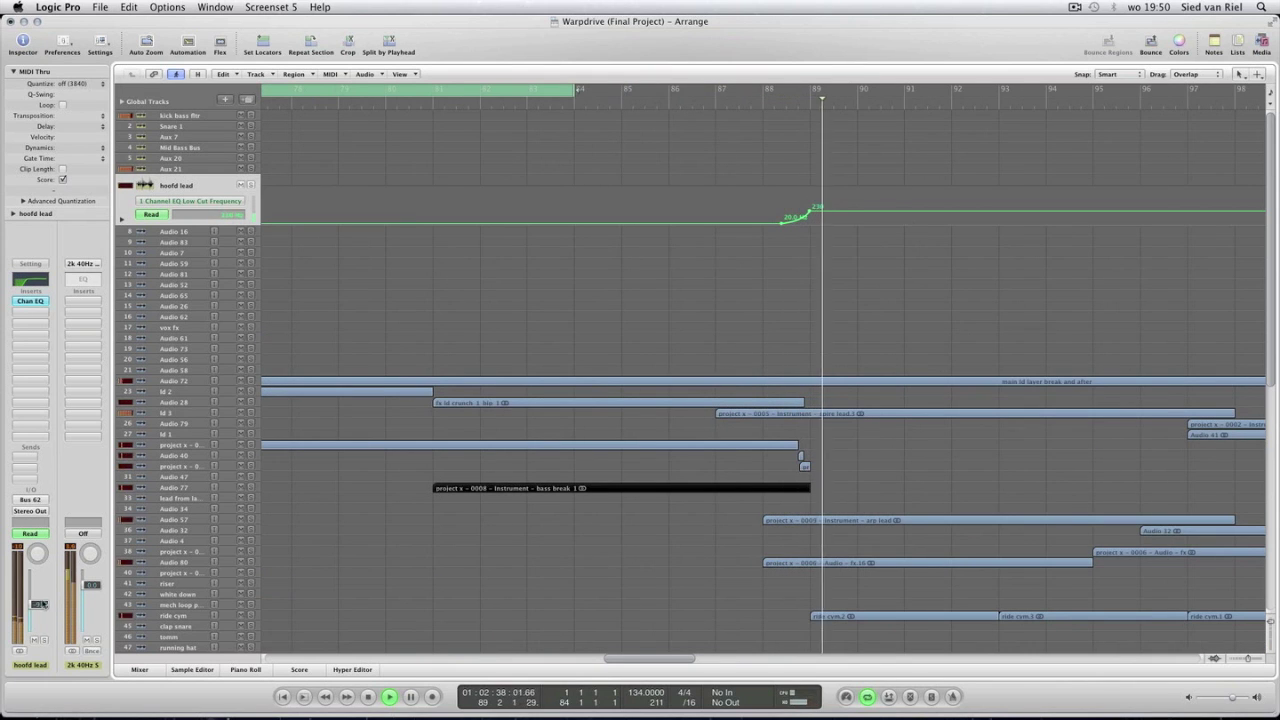
Toggle solo on the hoofd lead bus on and off, show the whole arrangement again, and stop playback.
left_click(44, 640)
left_click(44, 640)
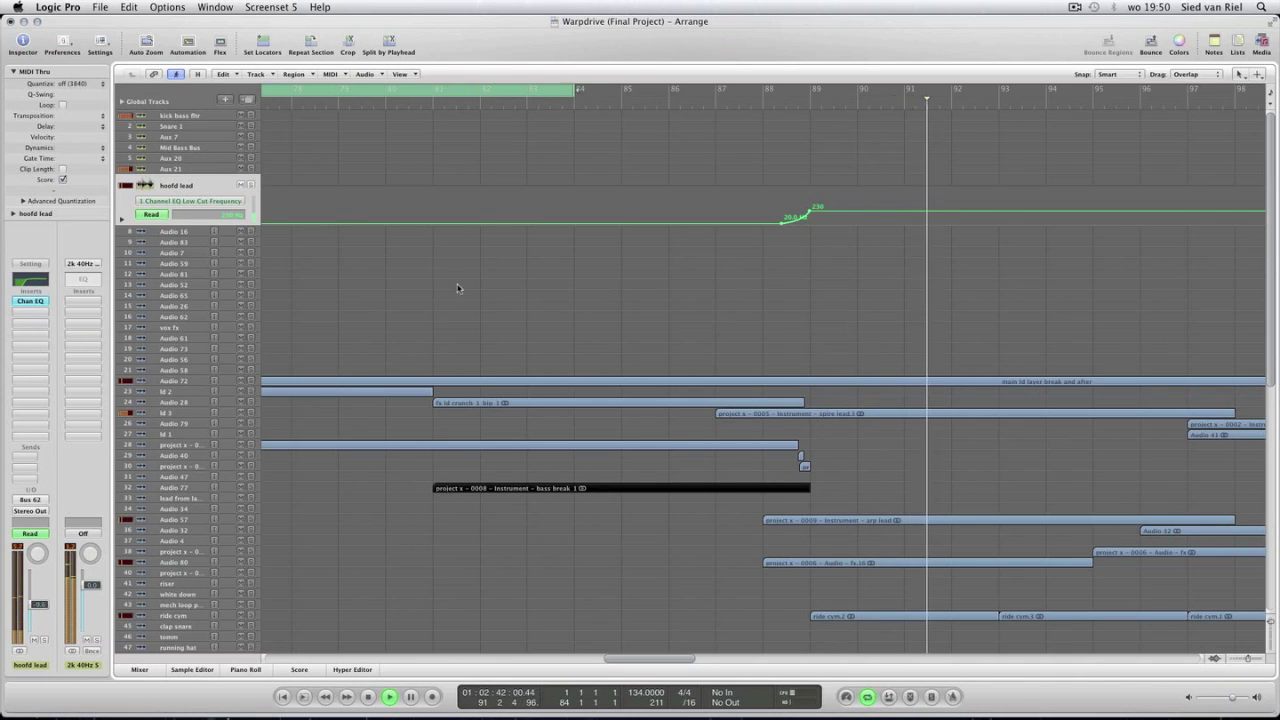
key("ctrl+Left")
key("ctrl+Left")
key("ctrl+Left")
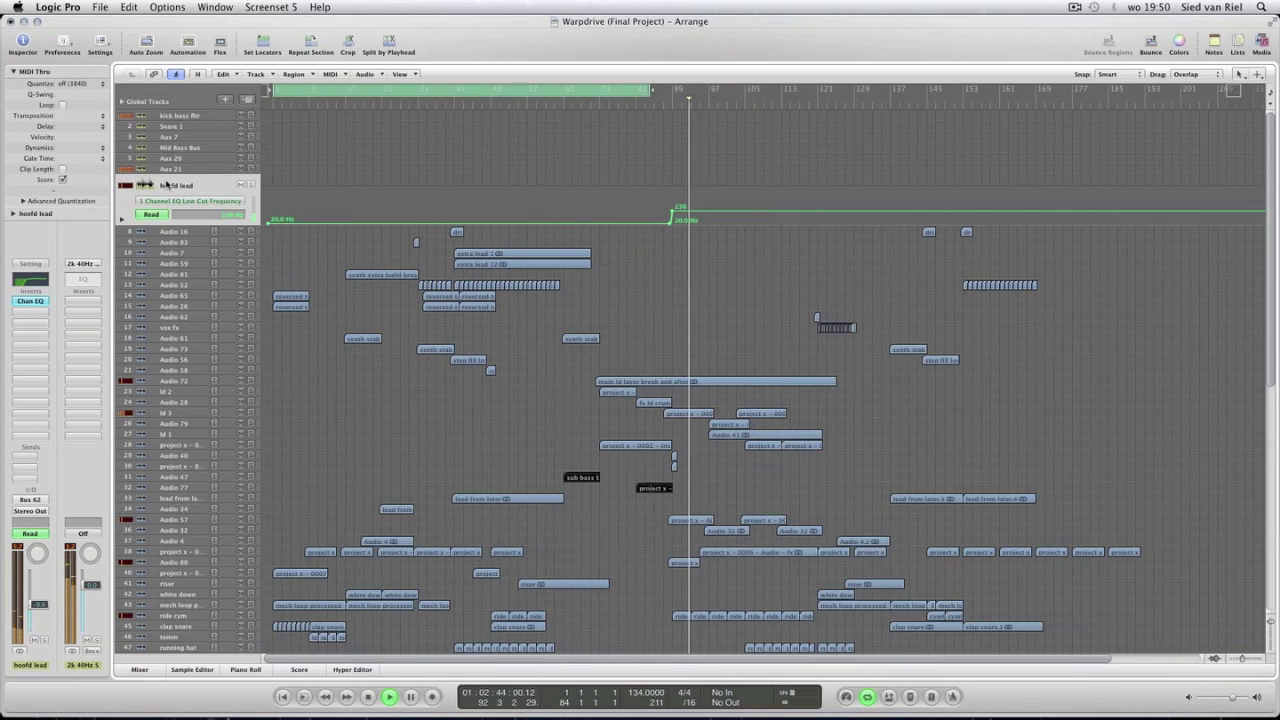
key("space")
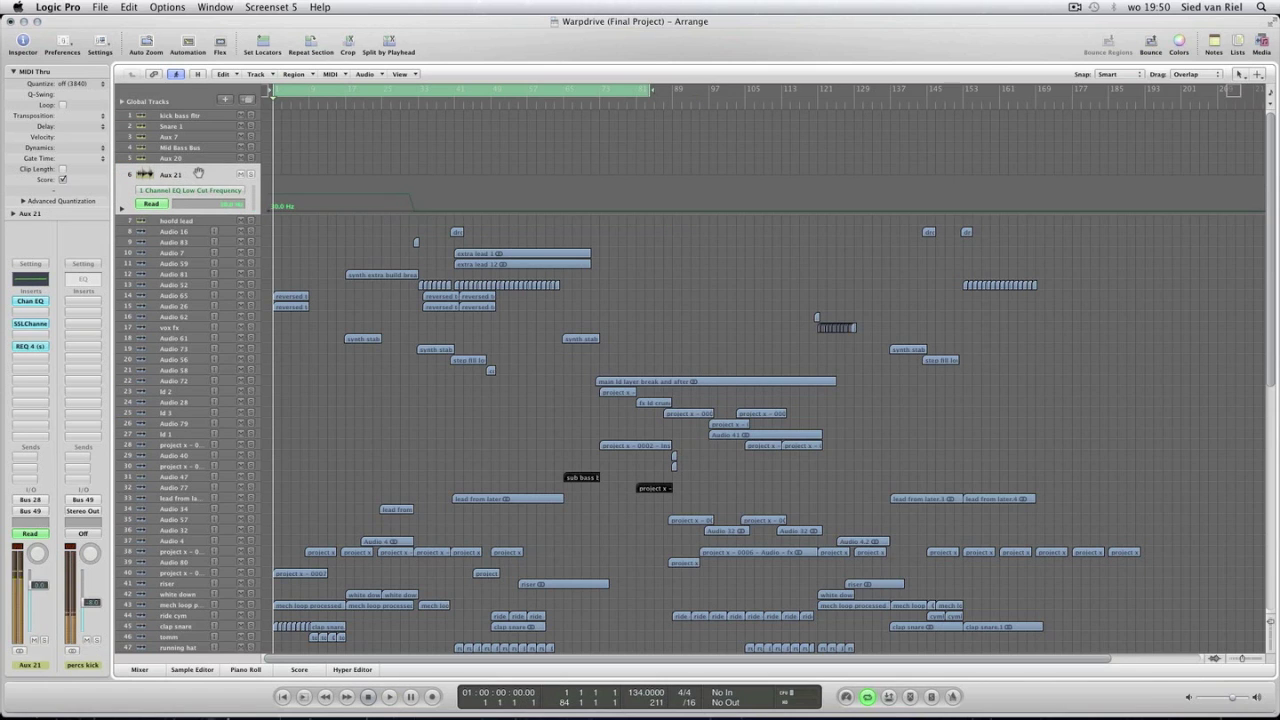
Inspect the Mid Bass Bus and Snare 1 automation, playing from about bar 31 while checking Snare 1's SSLChannel ExpThresh lane.
left_click(199, 154)
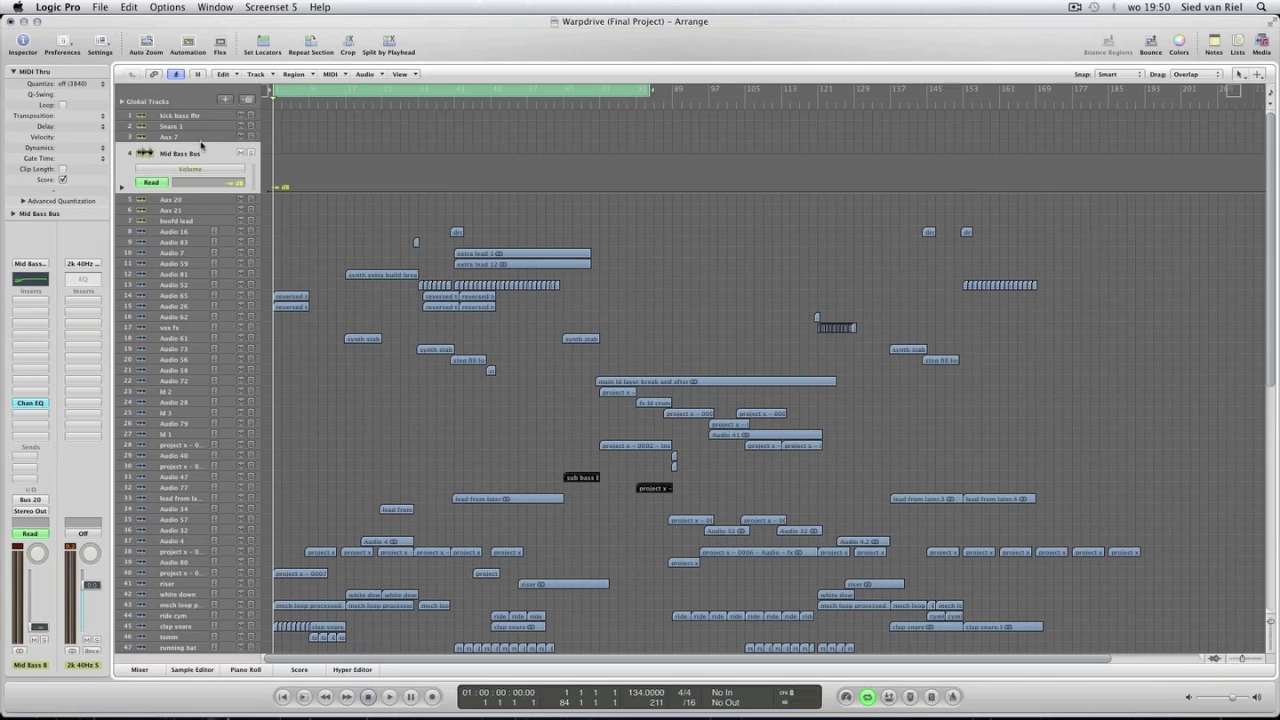
left_click(201, 128)
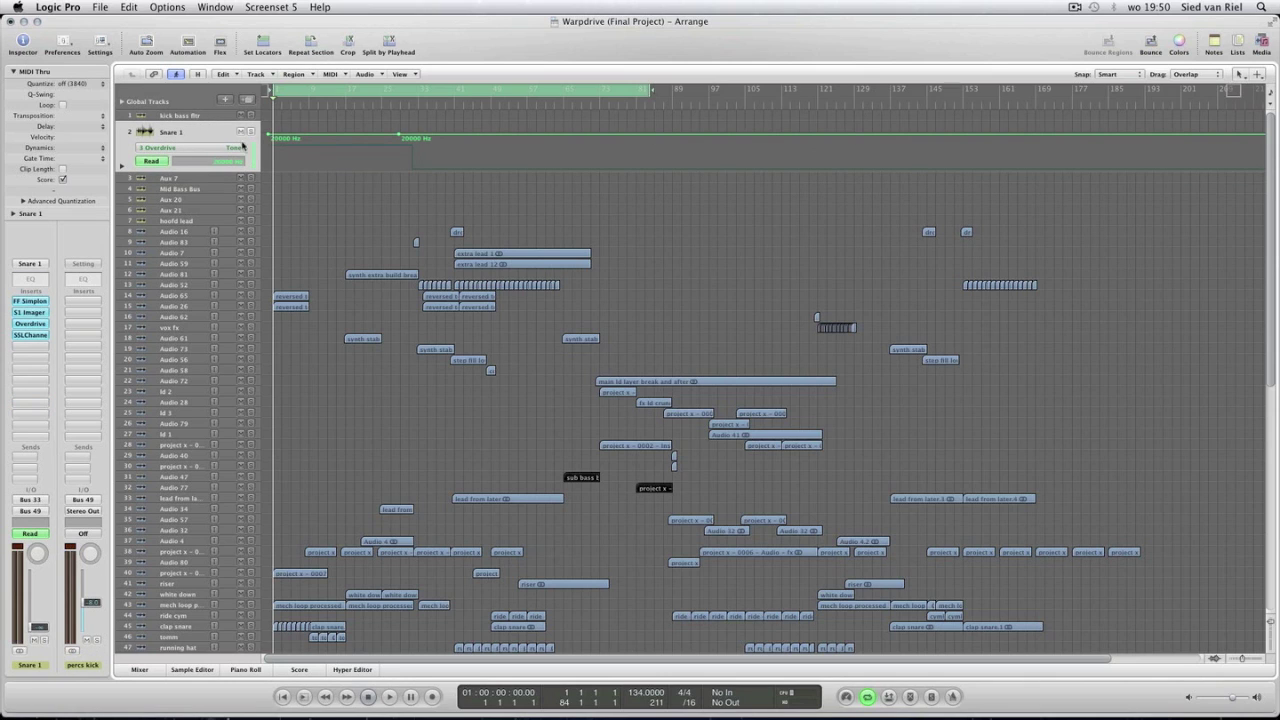
left_click(410, 101)
key("space")
left_click(122, 167)
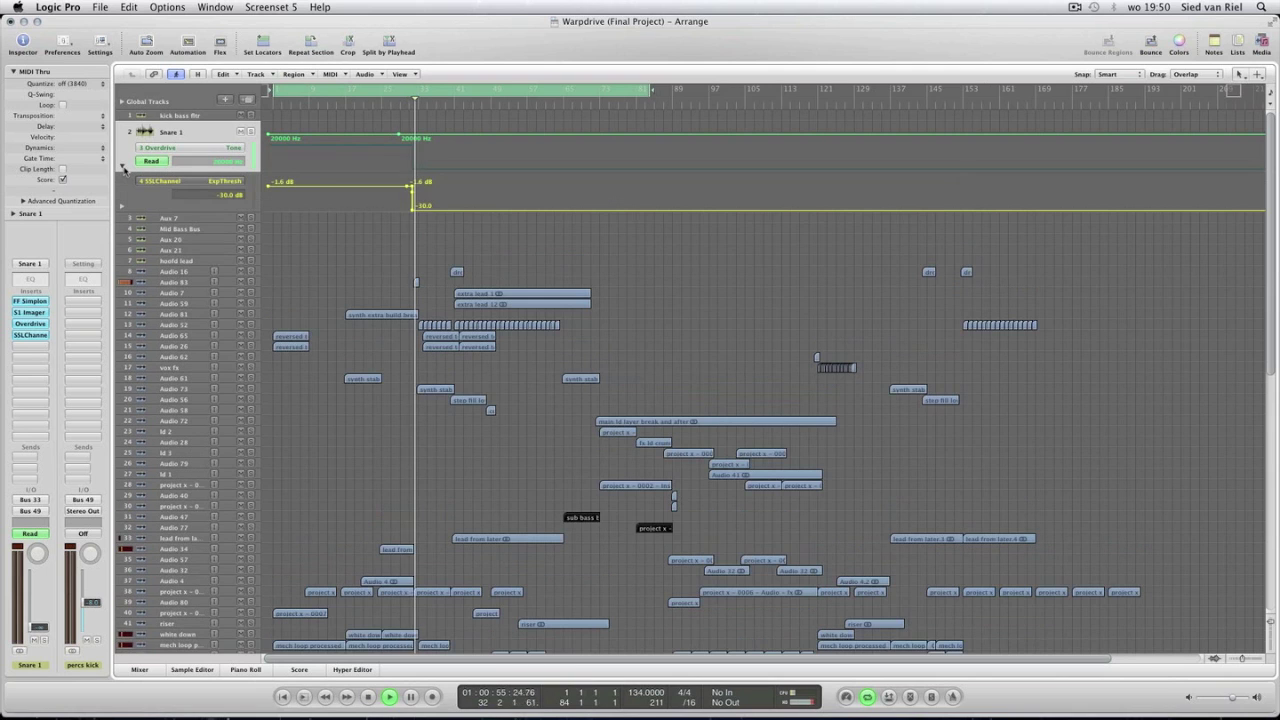
left_click(122, 167)
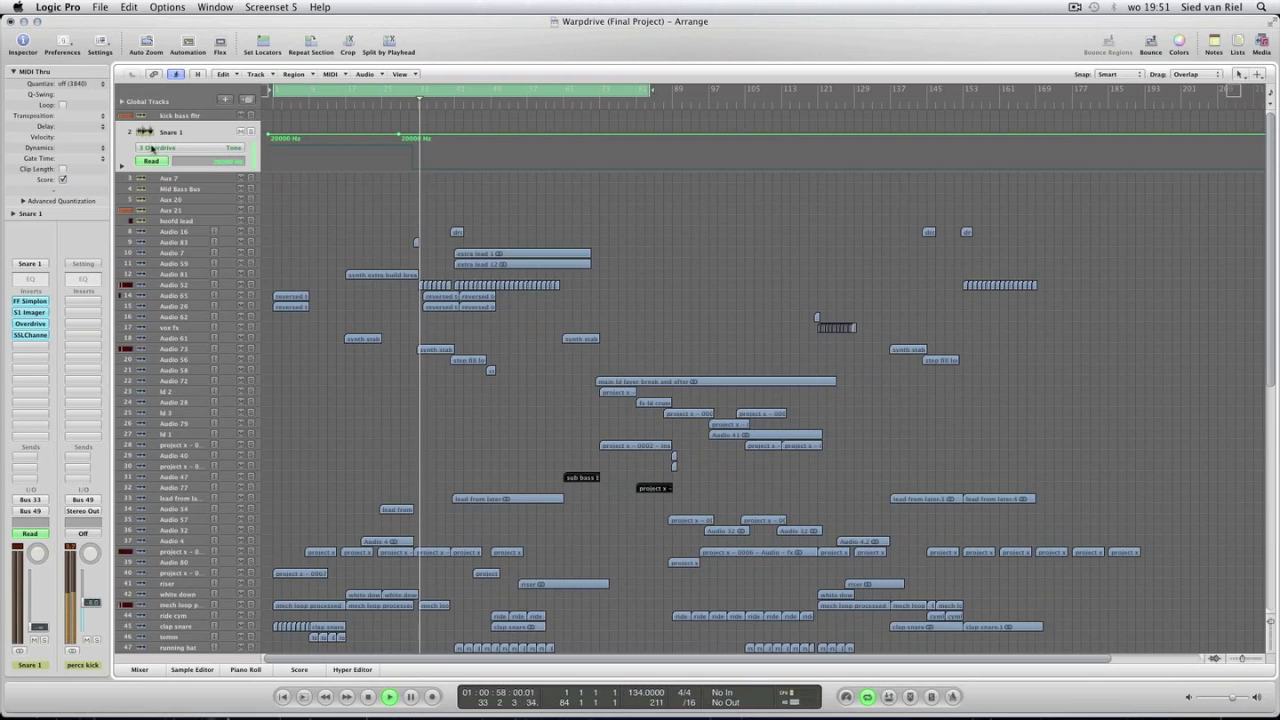
Check the kick bass fltr bus in solo, hide its automation, and look over the lower tracks during full playback.
left_click(250, 116)
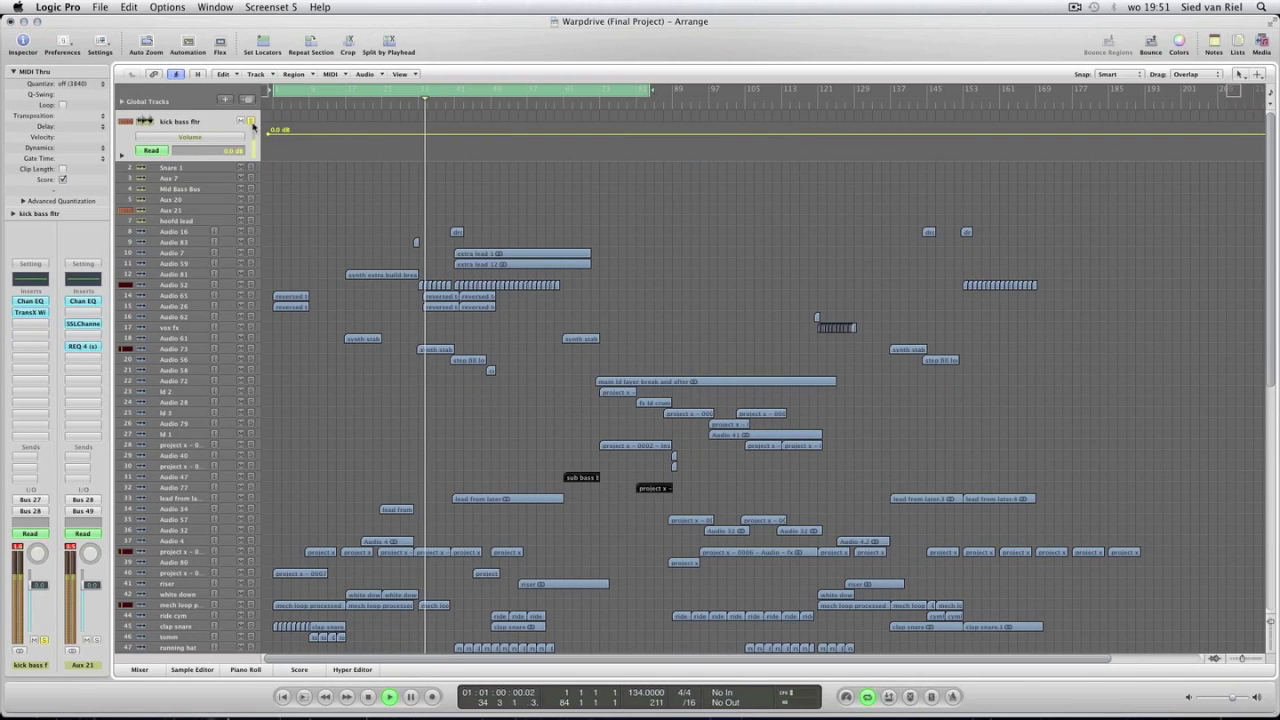
scroll(320, 257, "down", 10)
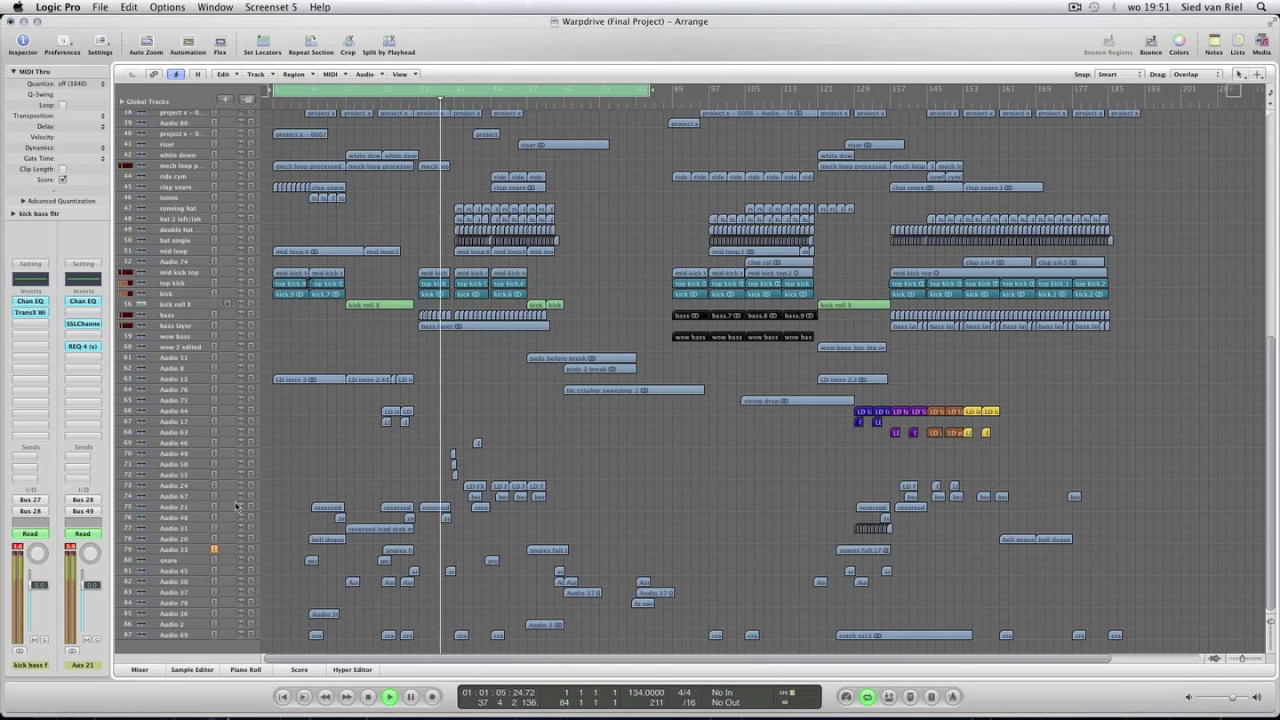
scroll(287, 453, "up", 1)
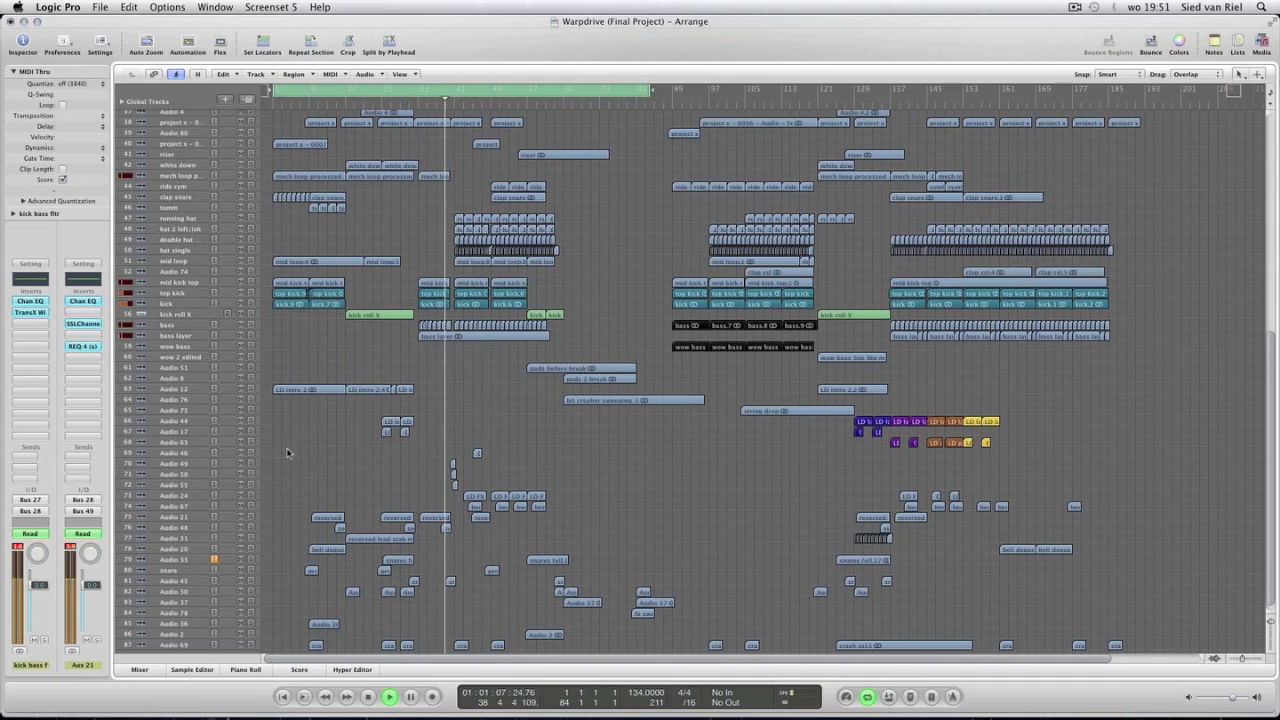
scroll(287, 453, "up", 2)
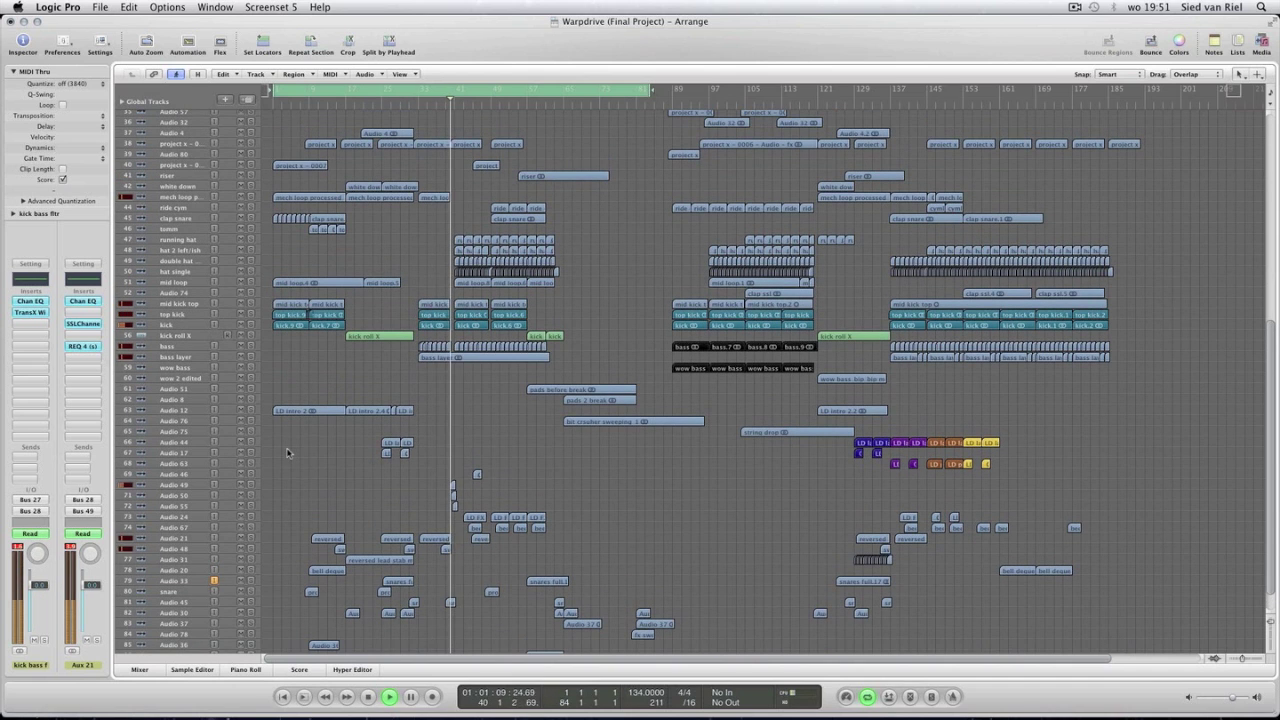